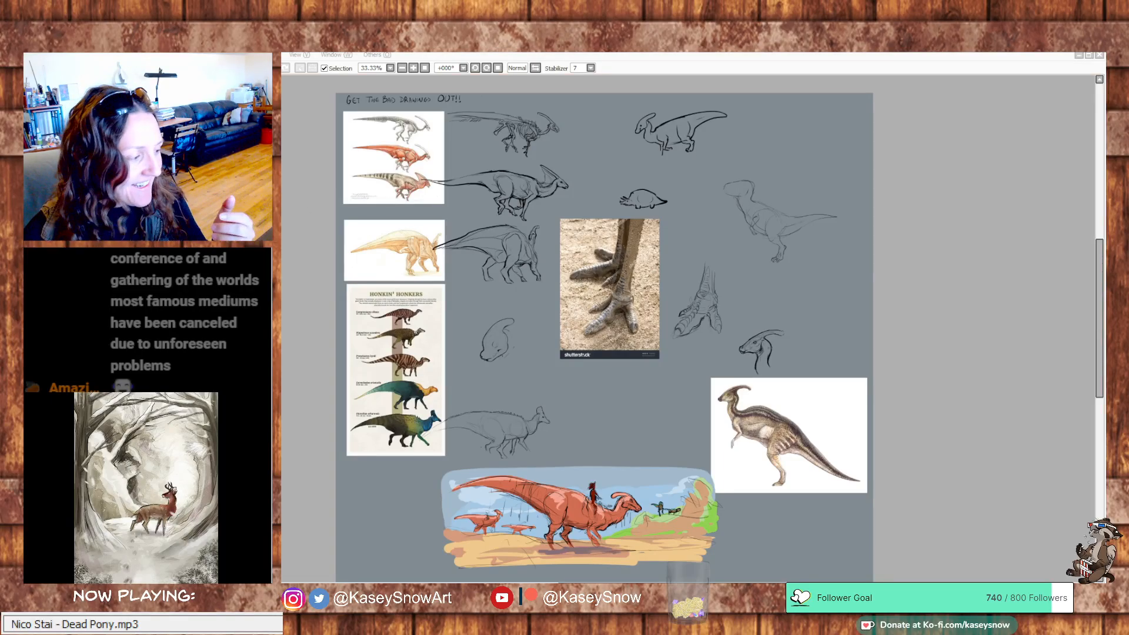
Switch to Clip Studio Paint and open the recent IllustWIP-ElephantDay illustration for viewing
{"action": "left_click_drag", "start_coordinate": [709, 141], "coordinate": [681, 168]}
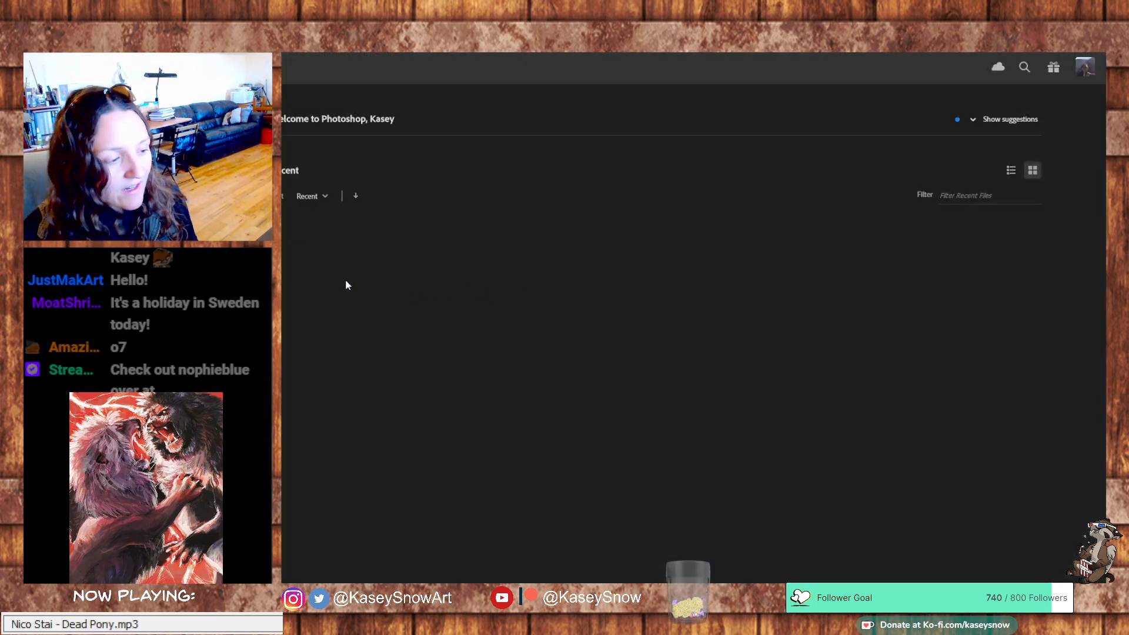
{"action": "left_click", "coordinate": [1058, 48]}
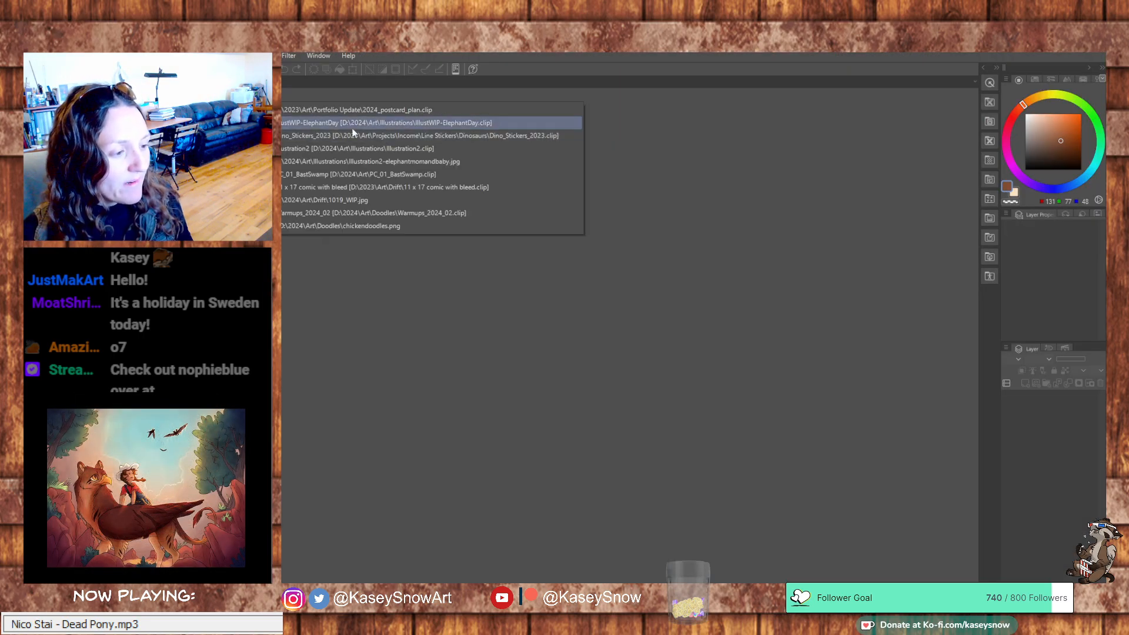
{"action": "left_click", "coordinate": [374, 122]}
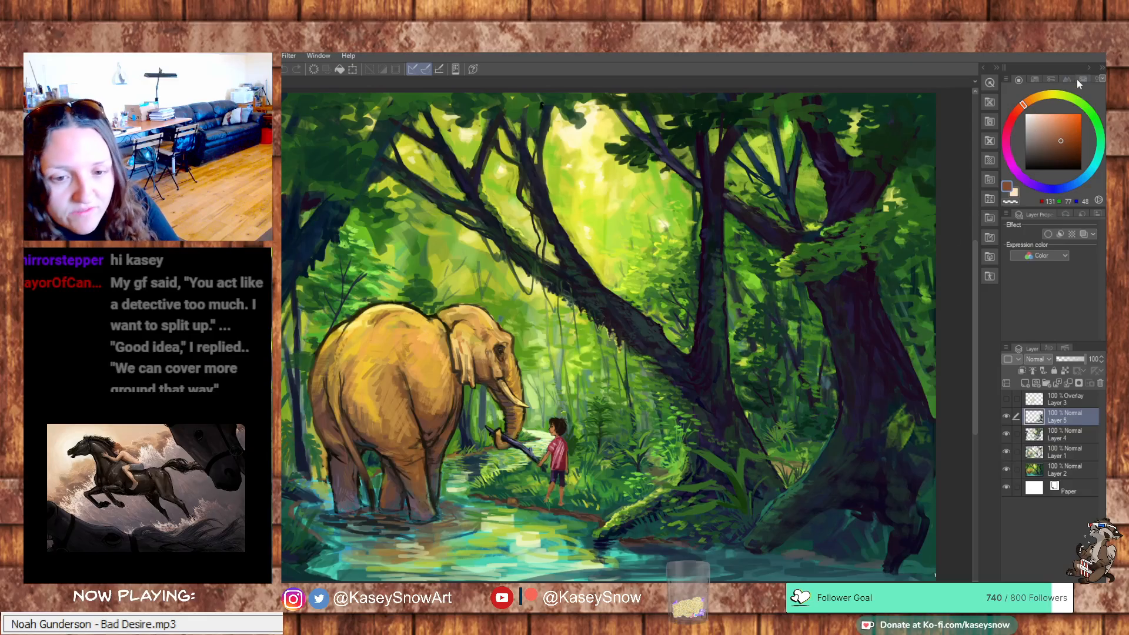
{"action": "left_click", "coordinate": [1085, 51]}
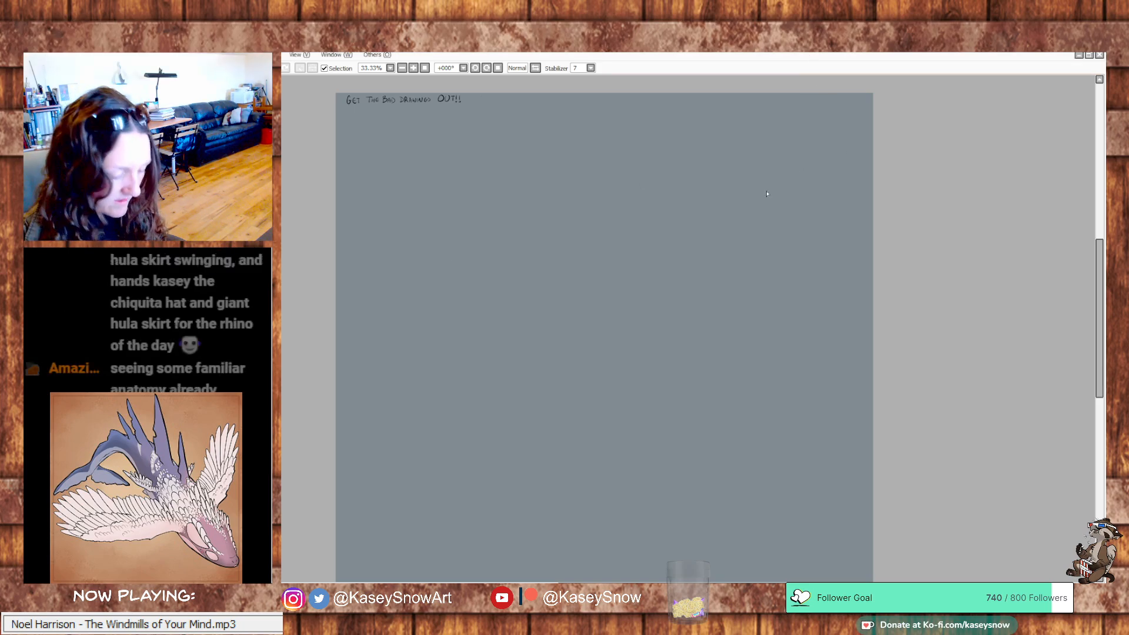
Paste the rhino skeleton photo onto the blank grey canvas, scale it to about half size and place it beneath the handwritten heading
{"action": "key", "text": "ctrl+v"}
{"action": "key", "text": "ctrl+t"}
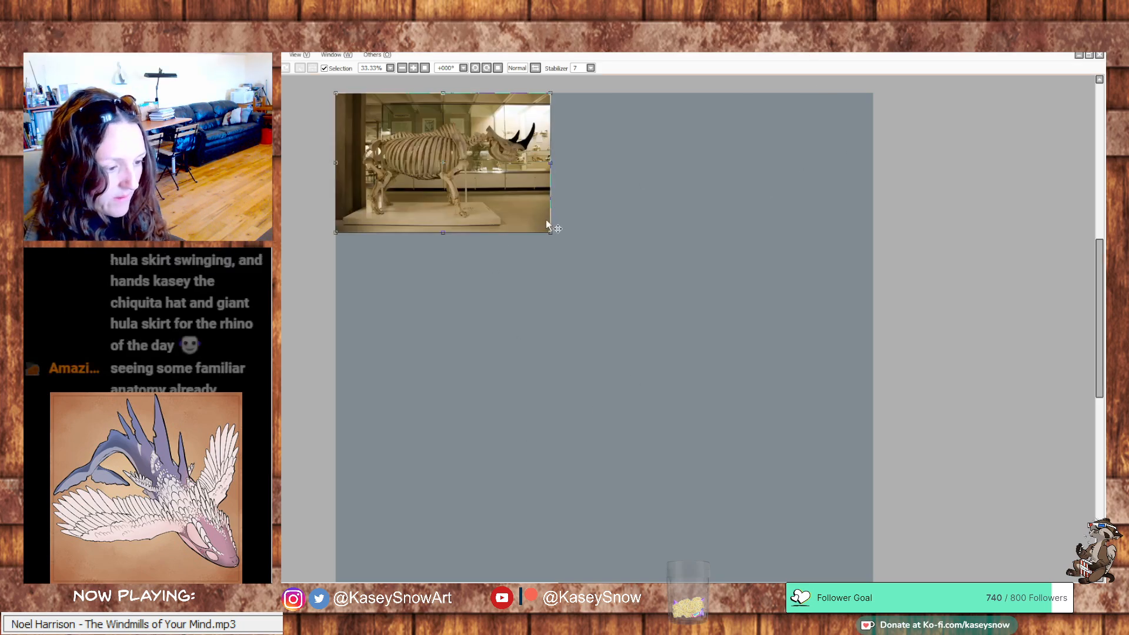
{"action": "left_click_drag", "start_coordinate": [551, 232], "coordinate": [442, 177]}
{"action": "key", "text": "Return"}
{"action": "scroll", "coordinate": [450, 178], "scroll_direction": "up", "scroll_amount": 1}
{"action": "scroll", "coordinate": [451, 180], "scroll_direction": "up", "scroll_amount": 2}
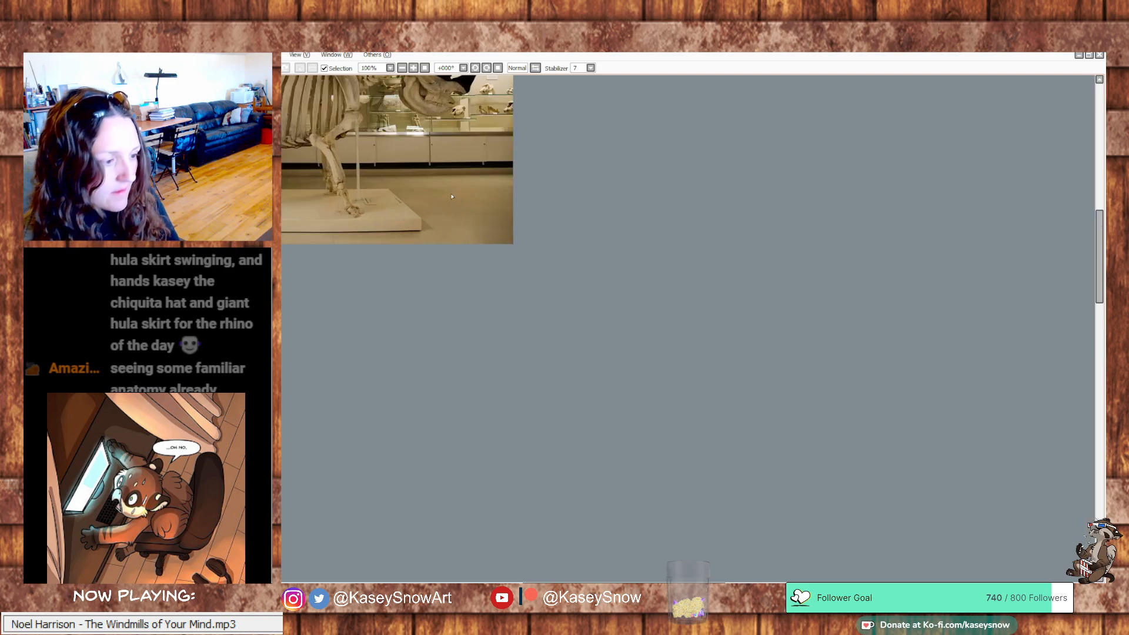
{"action": "left_click_drag", "start_coordinate": [426, 215], "coordinate": [598, 379]}
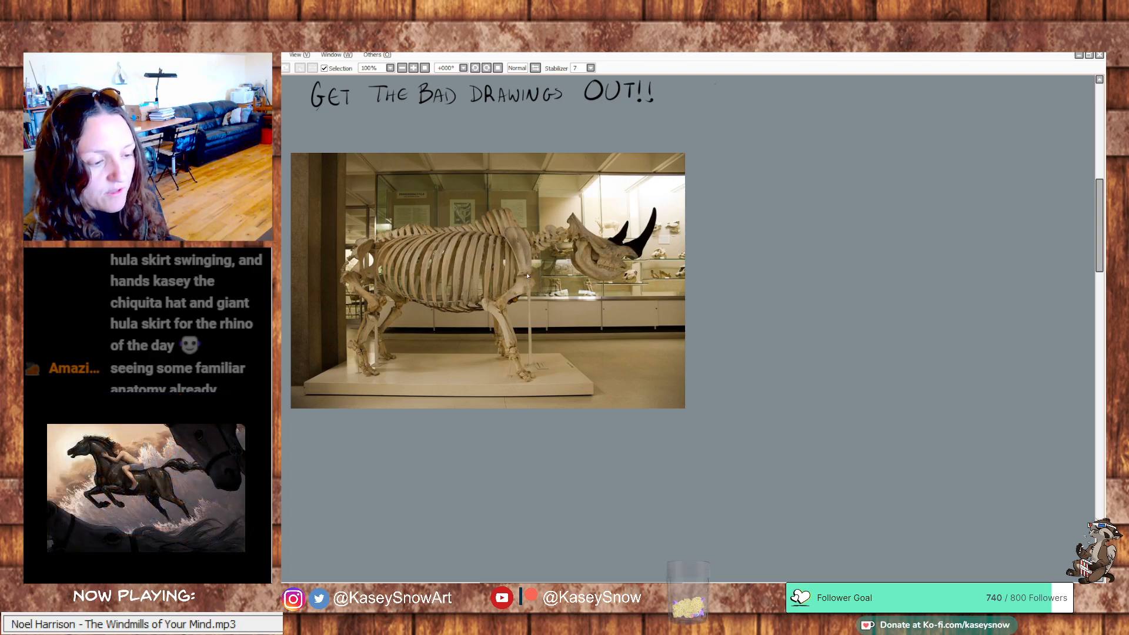
{"action": "mouse_move", "coordinate": [492, 272]}
{"action": "left_mouse_down"}
{"action": "mouse_move", "coordinate": [510, 249]}
{"action": "mouse_move", "coordinate": [514, 299]}
{"action": "mouse_move", "coordinate": [488, 262]}
{"action": "left_mouse_up"}
{"action": "key", "text": "ctrl+d"}
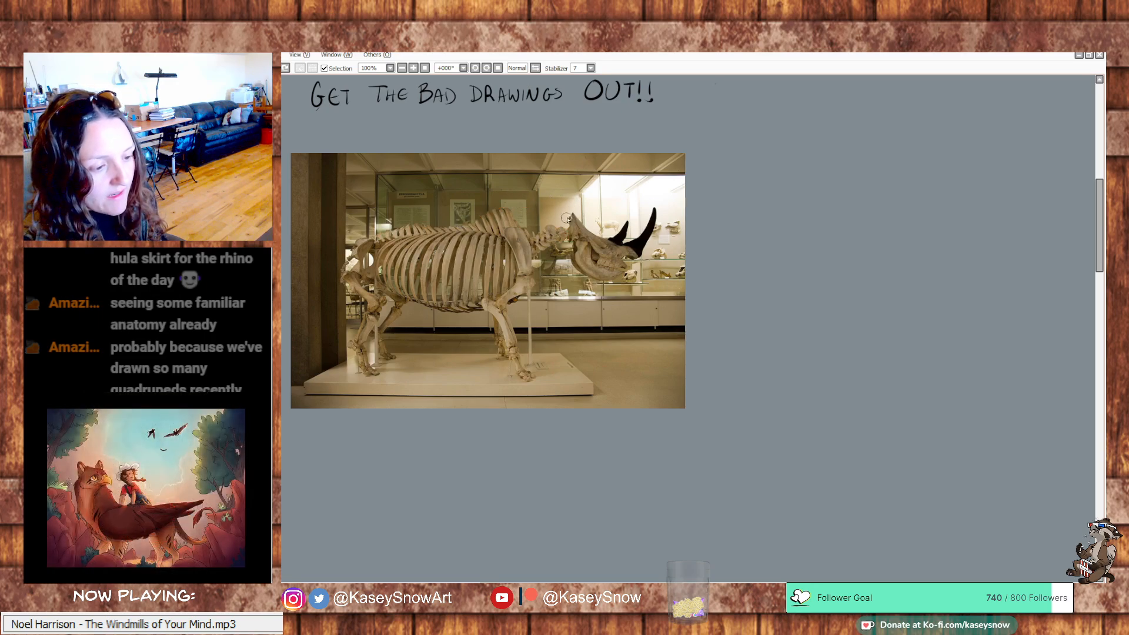
Trace the rhino's back, rump, belly, neck and legs in orange over the skeleton photo
{"action": "mouse_move", "coordinate": [571, 211]}
{"action": "left_mouse_down"}
{"action": "mouse_move", "coordinate": [514, 201]}
{"action": "mouse_move", "coordinate": [473, 219]}
{"action": "left_mouse_up"}
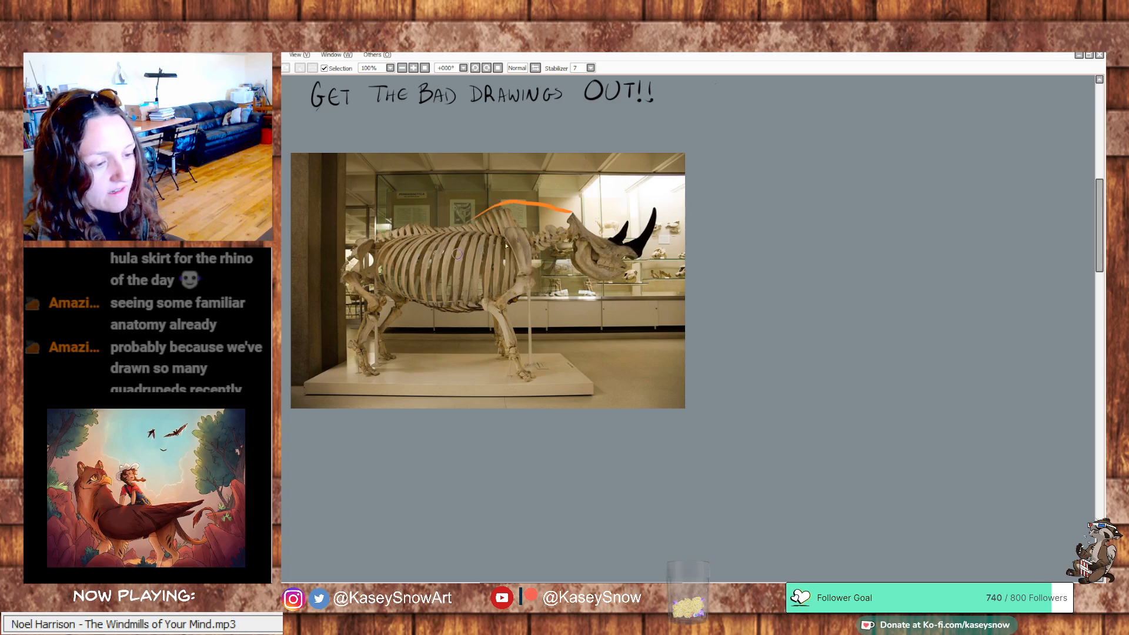
{"action": "mouse_move", "coordinate": [582, 269]}
{"action": "left_mouse_down"}
{"action": "mouse_move", "coordinate": [458, 316]}
{"action": "mouse_move", "coordinate": [385, 314]}
{"action": "mouse_move", "coordinate": [326, 268]}
{"action": "mouse_move", "coordinate": [394, 246]}
{"action": "mouse_move", "coordinate": [400, 283]}
{"action": "left_mouse_up"}
{"action": "key", "text": "ctrl+z"}
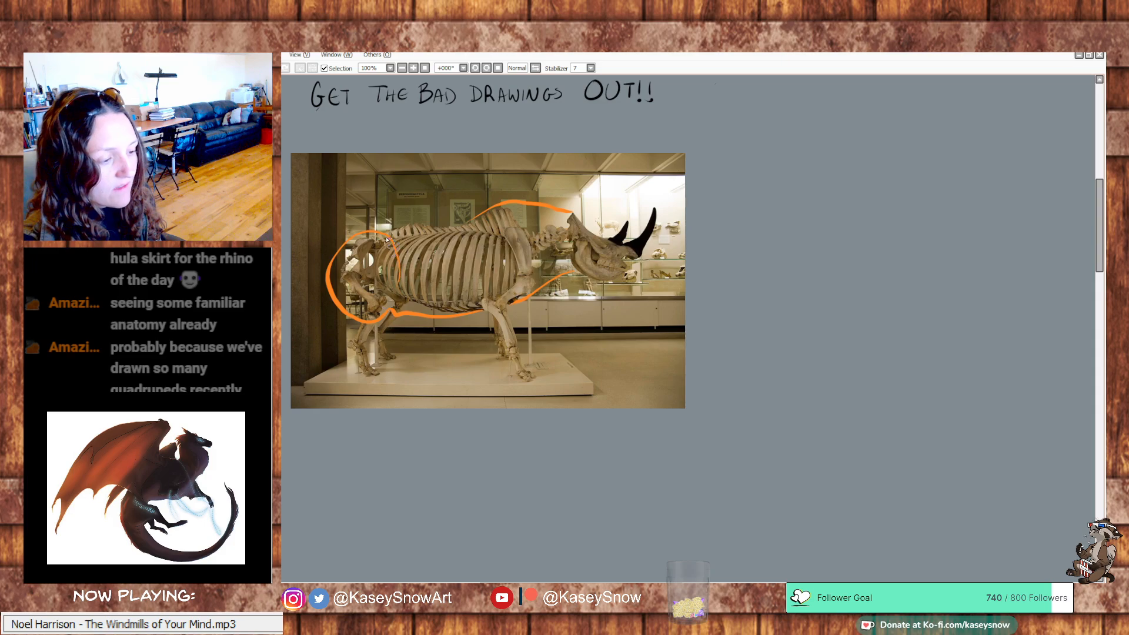
{"action": "left_click_drag", "start_coordinate": [375, 233], "coordinate": [483, 215]}
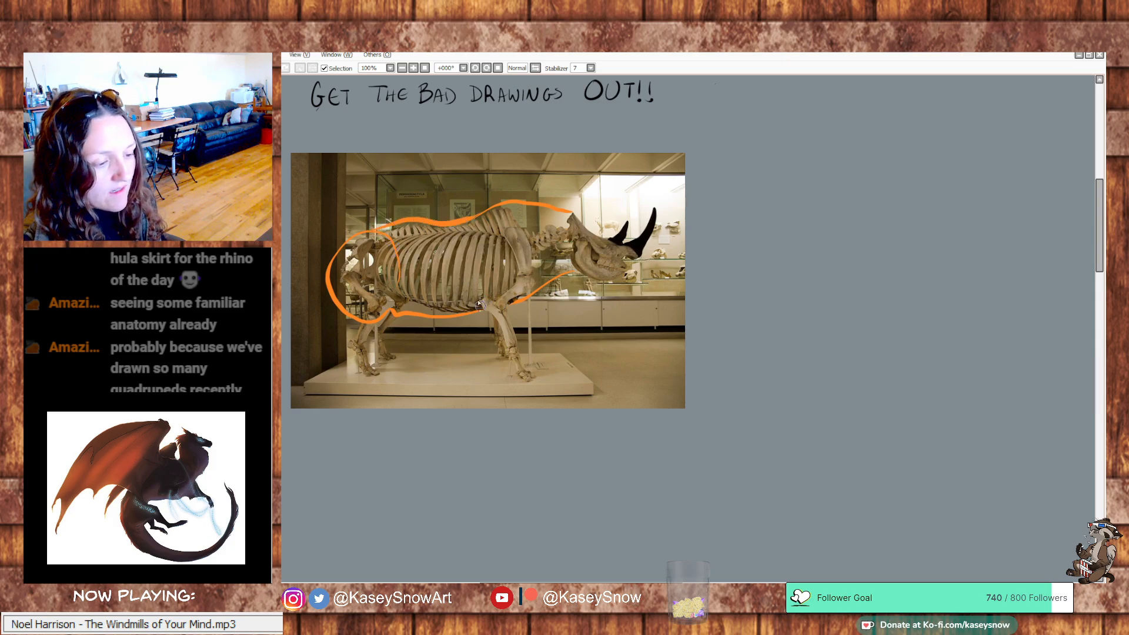
{"action": "mouse_move", "coordinate": [480, 305]}
{"action": "left_mouse_down"}
{"action": "mouse_move", "coordinate": [529, 227]}
{"action": "mouse_move", "coordinate": [541, 278]}
{"action": "mouse_move", "coordinate": [505, 320]}
{"action": "mouse_move", "coordinate": [514, 304]}
{"action": "mouse_move", "coordinate": [520, 323]}
{"action": "mouse_move", "coordinate": [504, 333]}
{"action": "mouse_move", "coordinate": [485, 307]}
{"action": "mouse_move", "coordinate": [504, 360]}
{"action": "mouse_move", "coordinate": [523, 360]}
{"action": "mouse_move", "coordinate": [524, 334]}
{"action": "mouse_move", "coordinate": [530, 379]}
{"action": "left_mouse_up"}
{"action": "key", "text": "ctrl+z"}
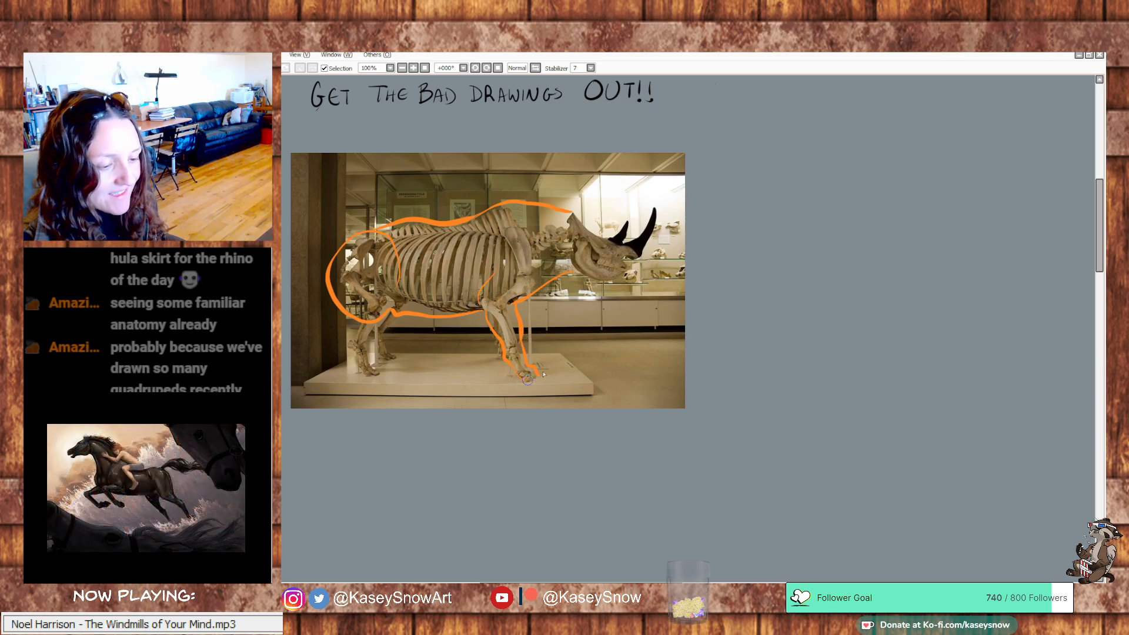
{"action": "mouse_move", "coordinate": [374, 241]}
{"action": "left_mouse_down"}
{"action": "mouse_move", "coordinate": [395, 314]}
{"action": "mouse_move", "coordinate": [361, 348]}
{"action": "mouse_move", "coordinate": [344, 347]}
{"action": "mouse_move", "coordinate": [355, 367]}
{"action": "mouse_move", "coordinate": [371, 351]}
{"action": "mouse_move", "coordinate": [382, 370]}
{"action": "mouse_move", "coordinate": [355, 367]}
{"action": "left_mouse_up"}
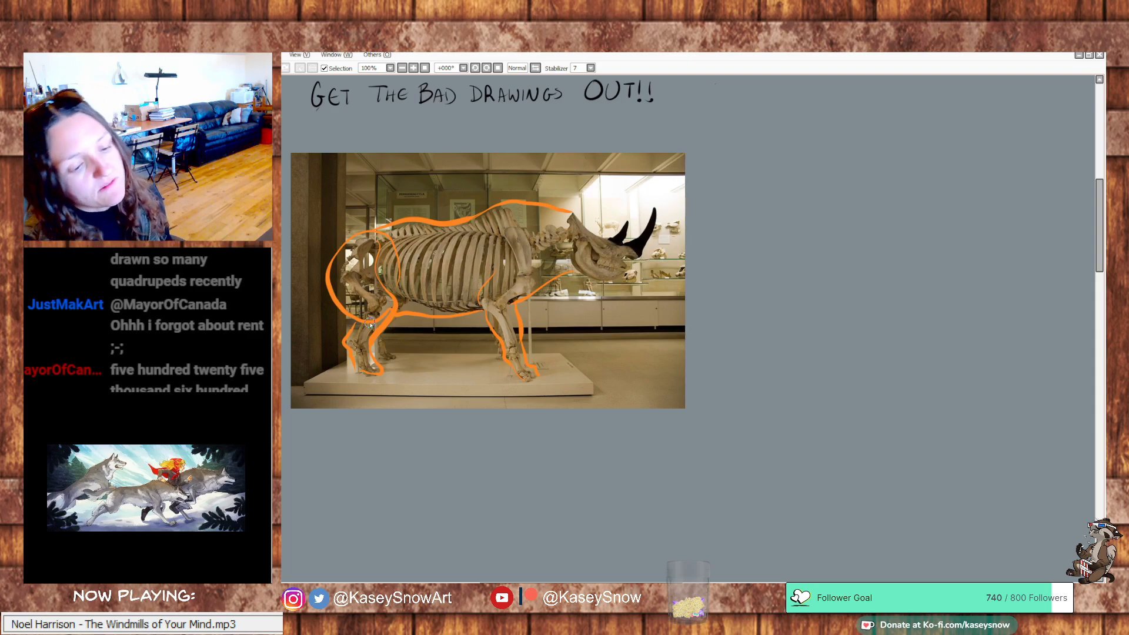
Undo all the orange contour strokes over the skeleton photo
{"action": "key", "text": "ctrl+z"}
{"action": "key", "text": "ctrl+z"}
{"action": "key", "text": "ctrl+z"}
{"action": "key", "text": "ctrl+z"}
{"action": "key", "text": "ctrl+z"}
{"action": "key", "text": "ctrl+z"}
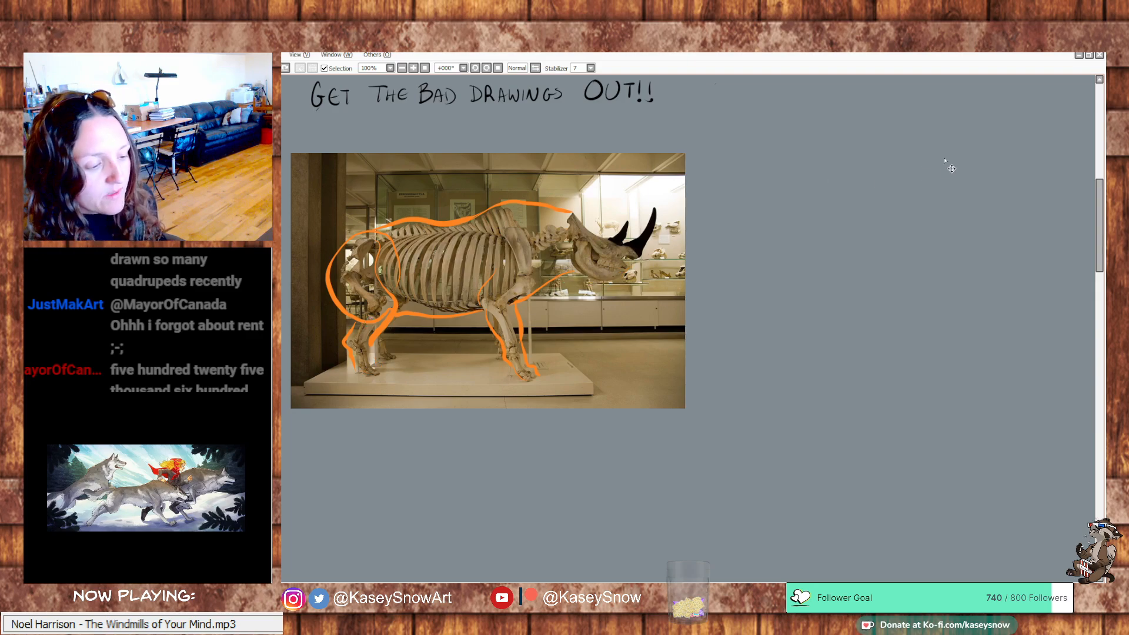
{"action": "key", "text": "ctrl+z"}
{"action": "key", "text": "ctrl+z"}
{"action": "key", "text": "ctrl+z"}
{"action": "key", "text": "ctrl+z"}
{"action": "key", "text": "ctrl+z"}
{"action": "key", "text": "ctrl+z"}
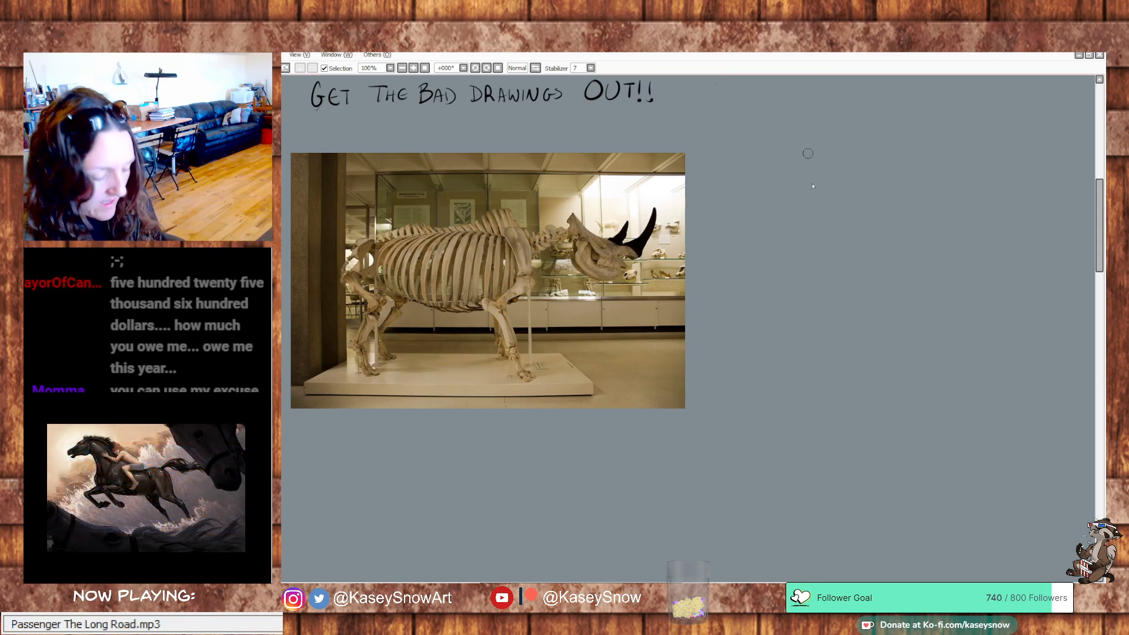
Scale the skeleton photo down slightly and move it a little closer to the heading
{"action": "key", "text": "ctrl+t"}
{"action": "left_click_drag", "start_coordinate": [685, 408], "coordinate": [648, 385]}
{"action": "left_click_drag", "start_coordinate": [623, 347], "coordinate": [620, 334]}
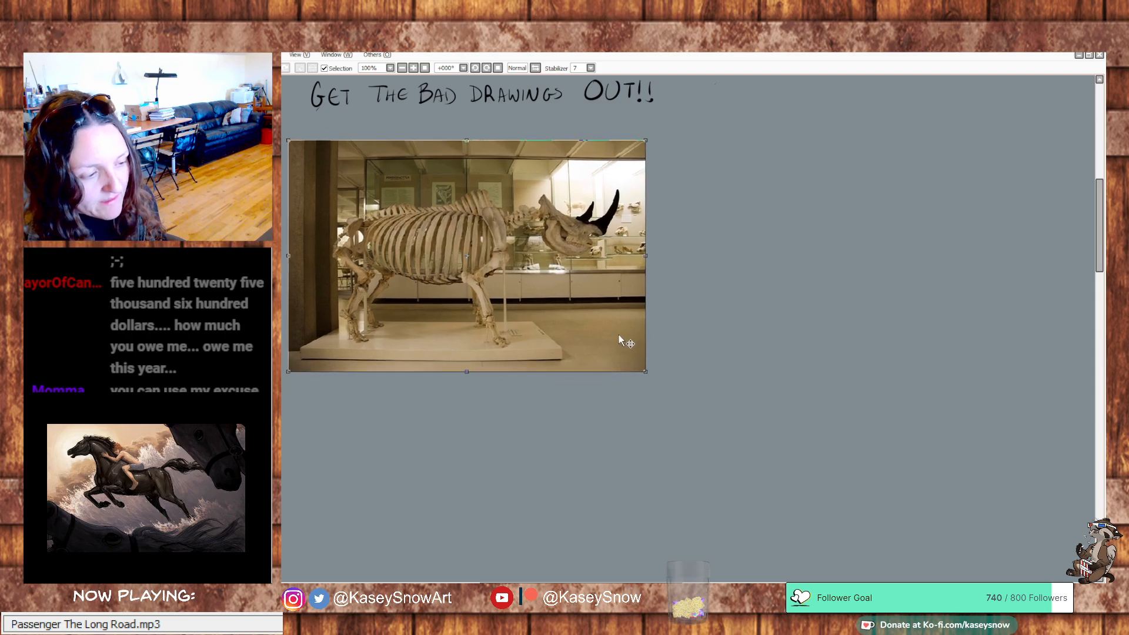
{"action": "key", "text": "Return"}
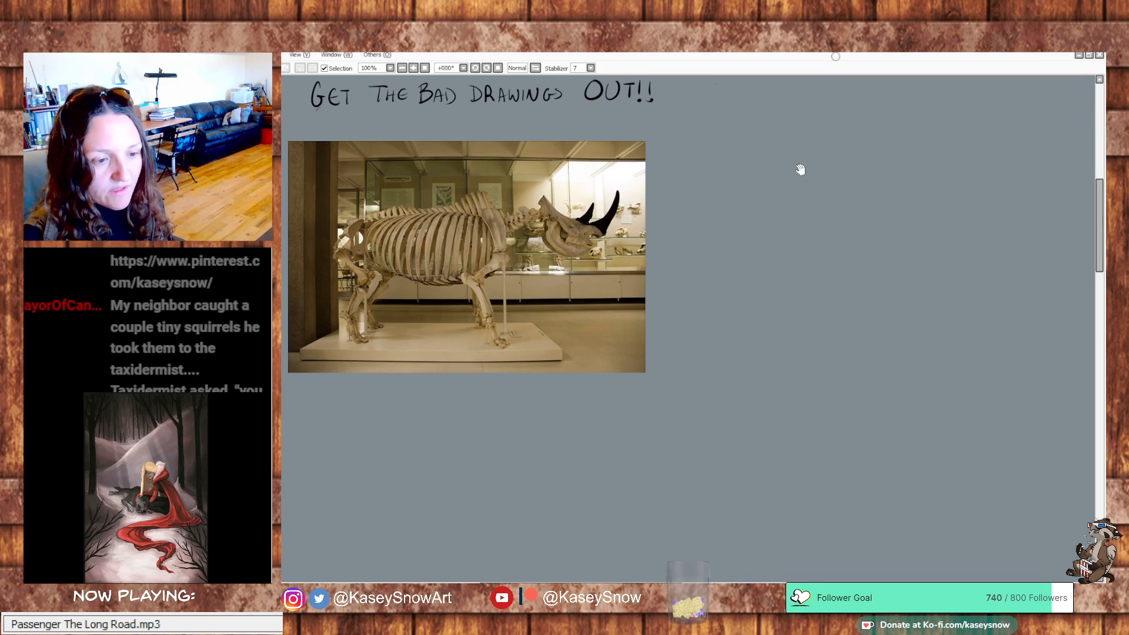
Crop the narrow strip beyond the rhino's horns off the skeleton photo and clear the selection
{"action": "left_click_drag", "start_coordinate": [802, 169], "coordinate": [831, 284]}
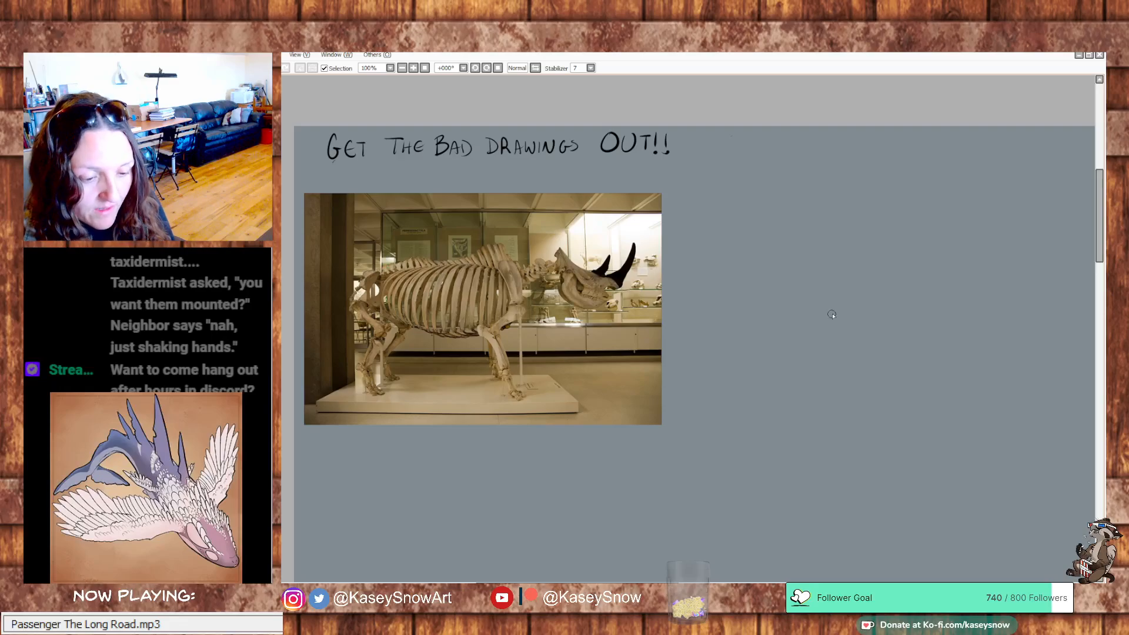
{"action": "left_click_drag", "start_coordinate": [914, 337], "coordinate": [887, 340]}
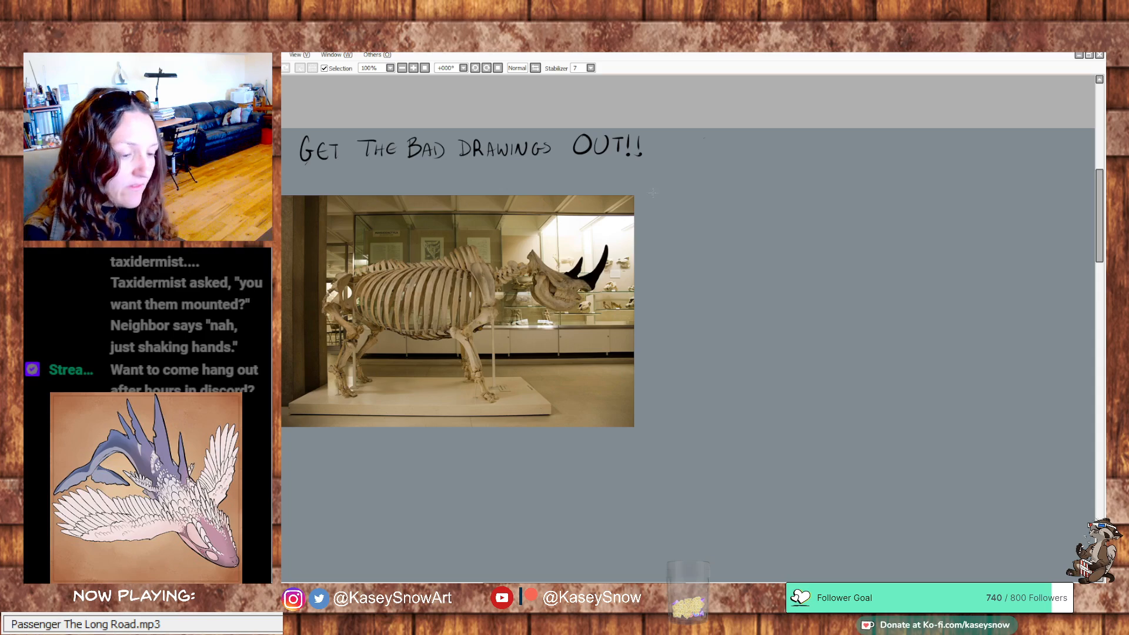
{"action": "left_click_drag", "start_coordinate": [618, 186], "coordinate": [663, 492]}
{"action": "key", "text": "Delete"}
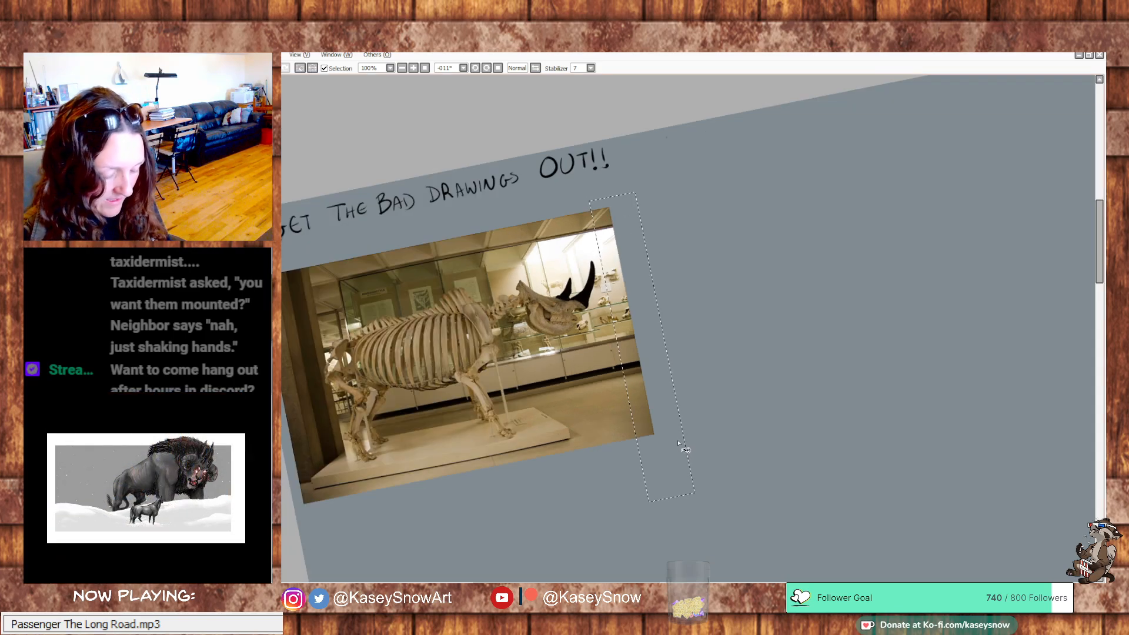
{"action": "key", "text": "Delete"}
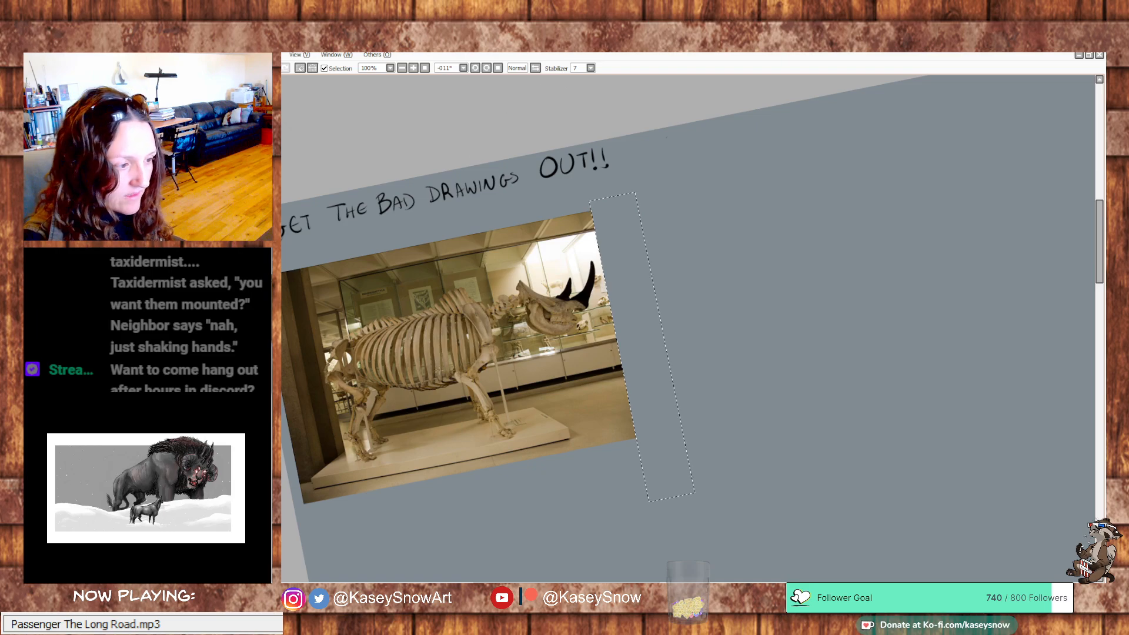
{"action": "left_click", "coordinate": [487, 68]}
{"action": "key", "text": "ctrl+d"}
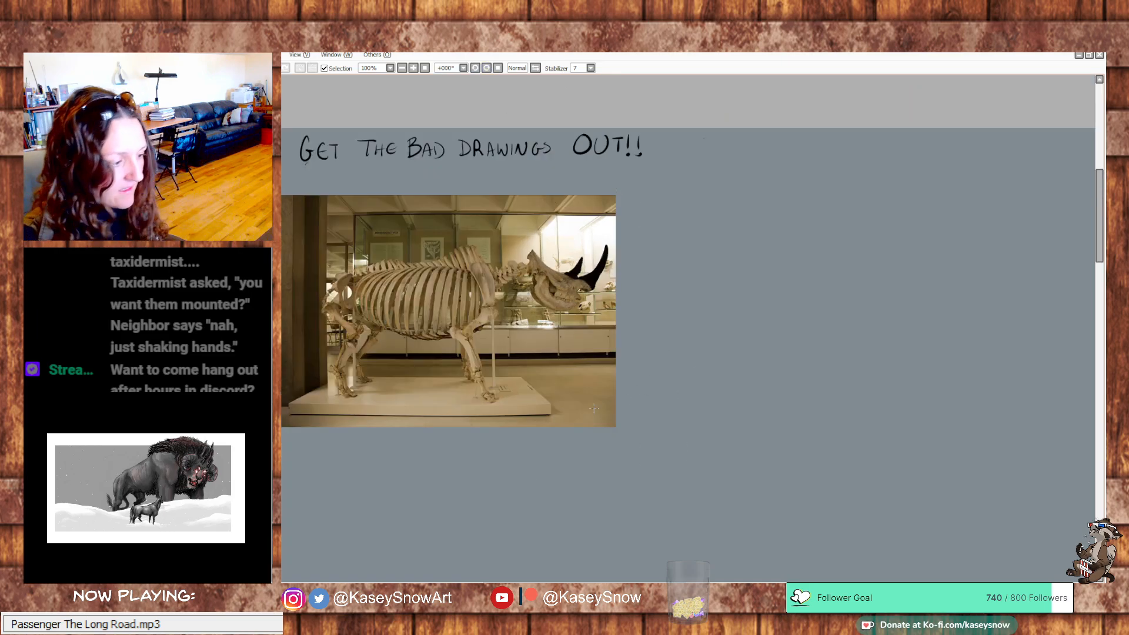
Crop the dark pillar strip behind the rhino's rump off the photo and shift the photo up toward the page corner
{"action": "left_click_drag", "start_coordinate": [314, 182], "coordinate": [270, 478]}
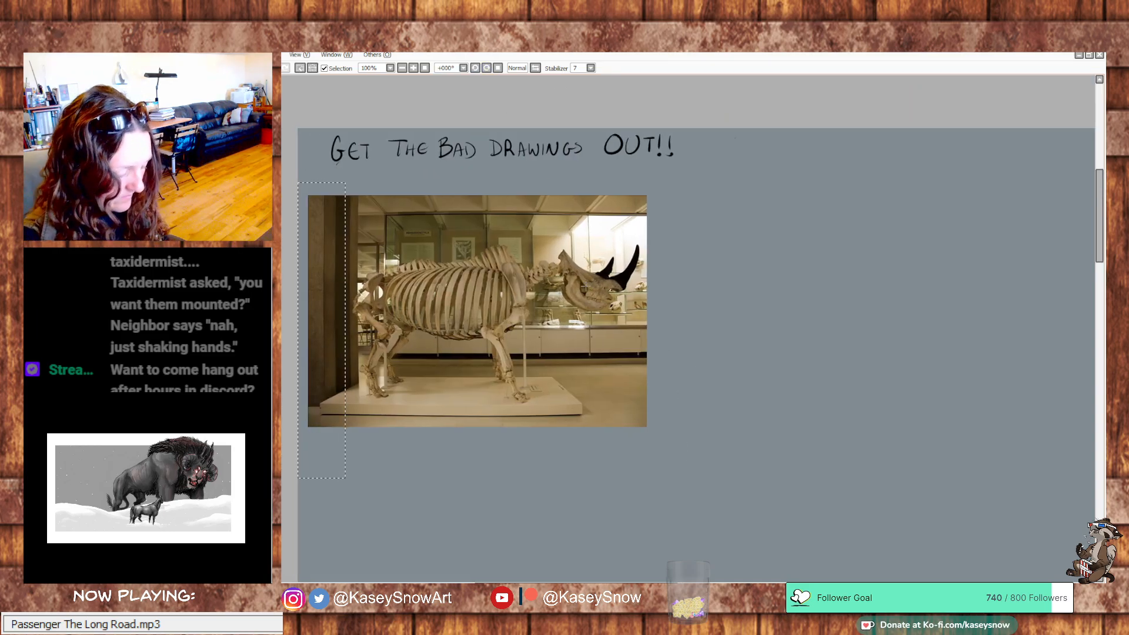
{"action": "key", "text": "Delete"}
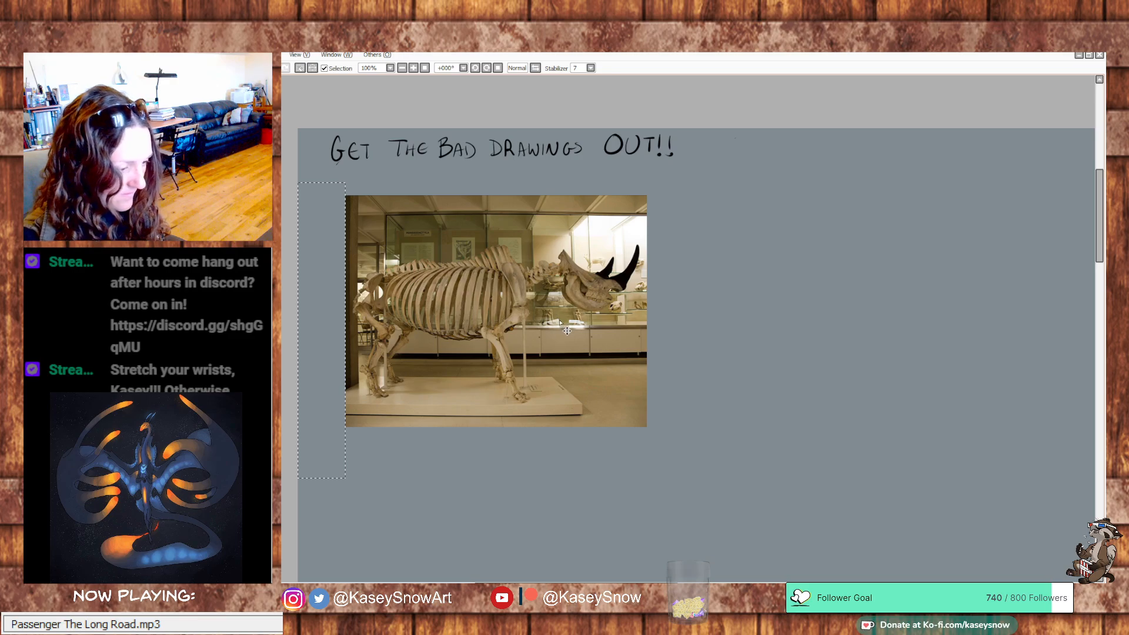
{"action": "key", "text": "ctrl+d"}
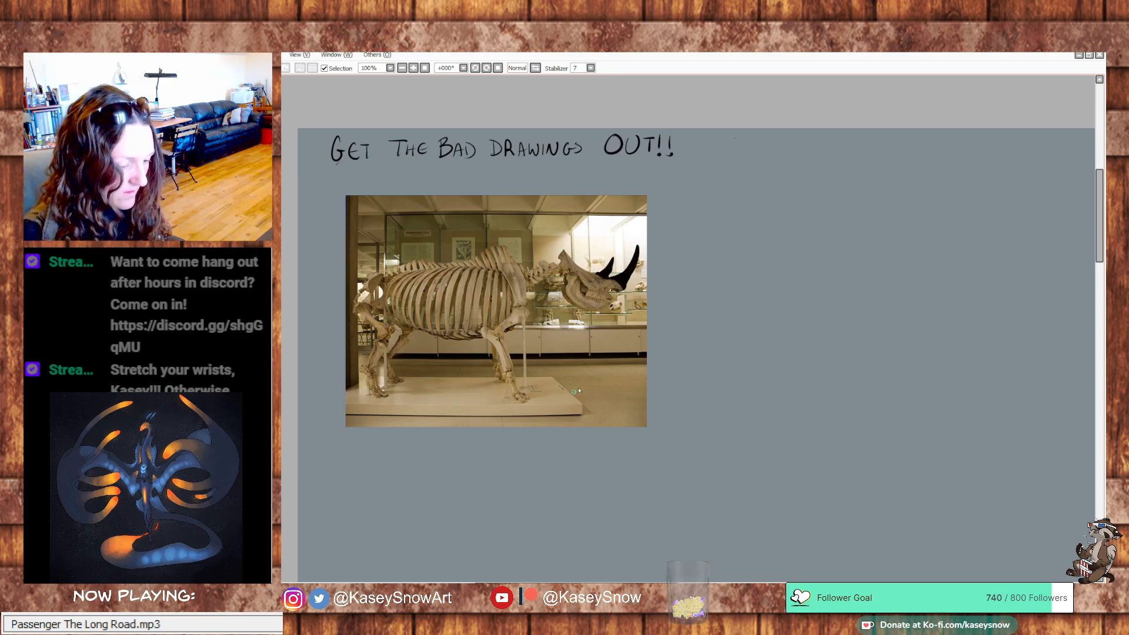
{"action": "left_click_drag", "start_coordinate": [582, 400], "coordinate": [546, 385]}
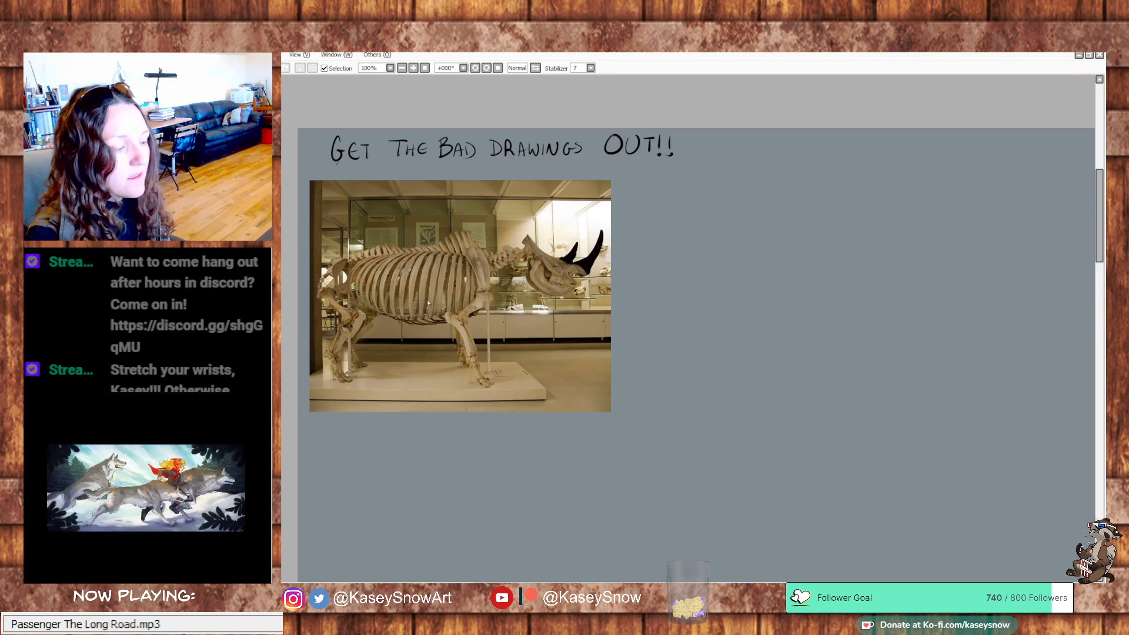
Sketch the rhino's head beside the photo with a circle, a muzzle loop, a pointed skull crest and light neck lines
{"action": "left_click_drag", "start_coordinate": [799, 351], "coordinate": [768, 348]}
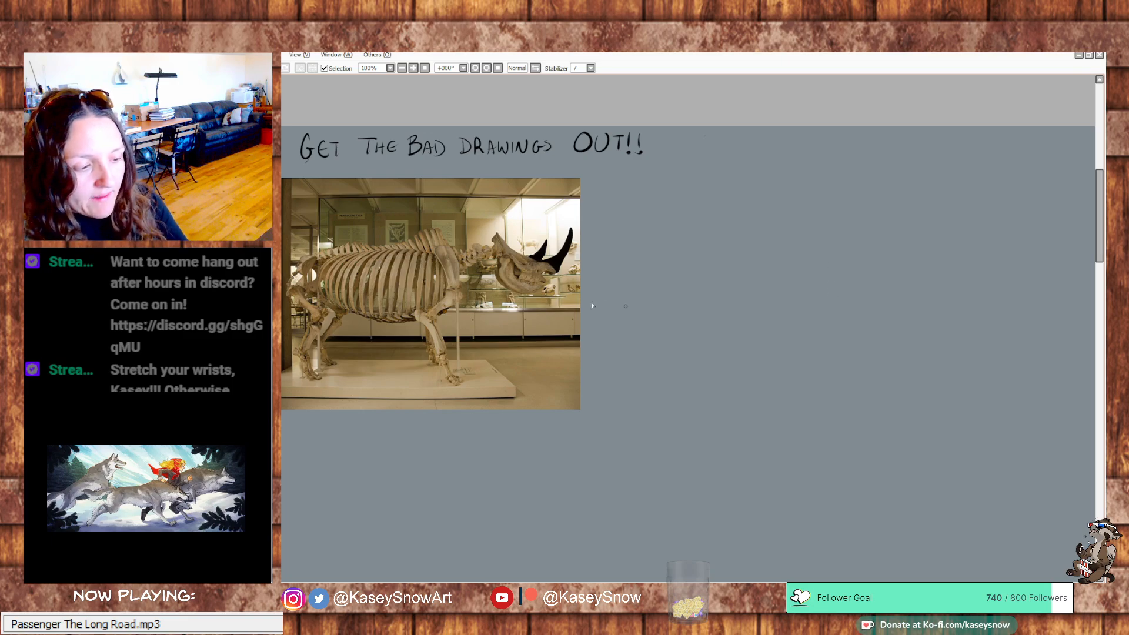
{"action": "mouse_move", "coordinate": [469, 310]}
{"action": "left_mouse_down"}
{"action": "mouse_move", "coordinate": [472, 320]}
{"action": "mouse_move", "coordinate": [519, 307]}
{"action": "left_mouse_up"}
{"action": "key", "text": "ctrl+z"}
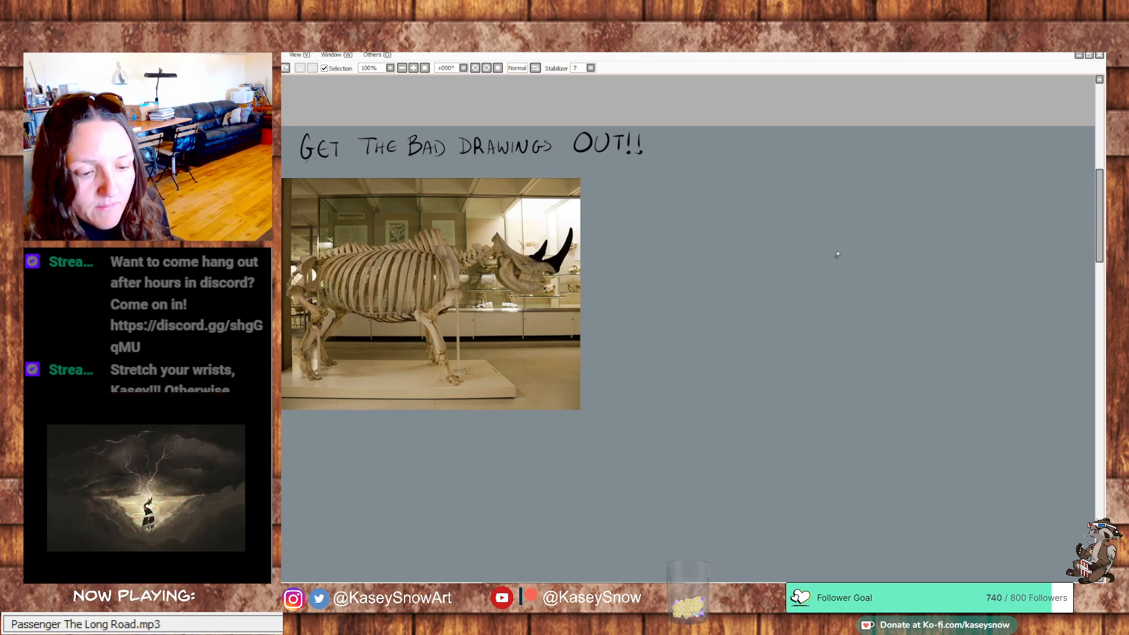
{"action": "mouse_move", "coordinate": [848, 285]}
{"action": "left_mouse_down"}
{"action": "mouse_move", "coordinate": [857, 253]}
{"action": "mouse_move", "coordinate": [835, 258]}
{"action": "mouse_move", "coordinate": [856, 274]}
{"action": "left_mouse_up"}
{"action": "key", "text": "ctrl+z"}
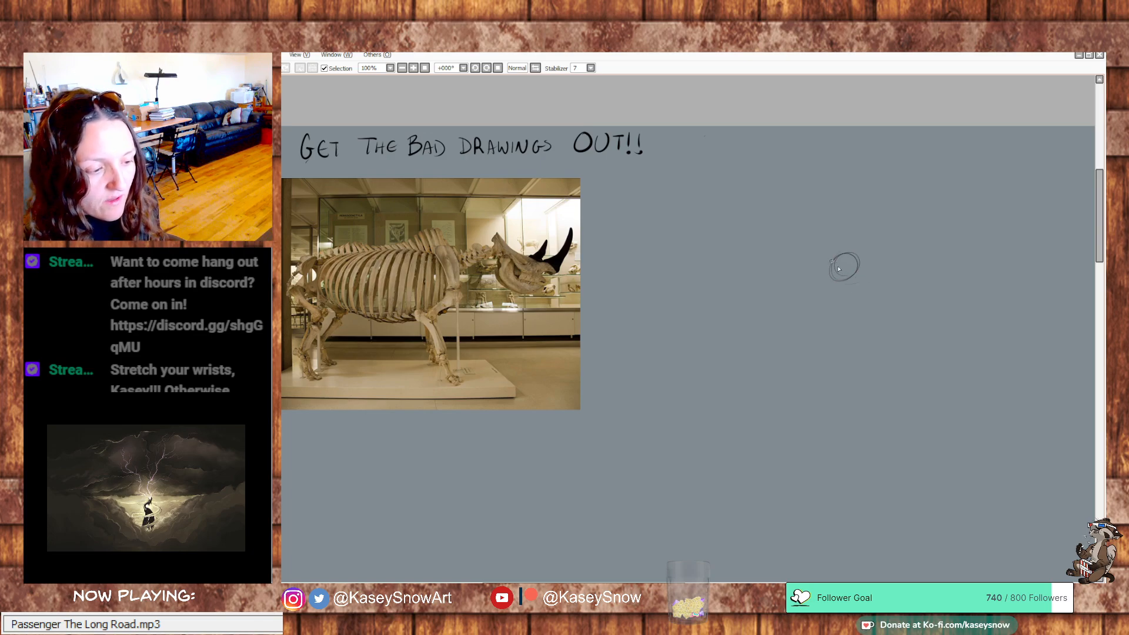
{"action": "left_click_drag", "start_coordinate": [835, 283], "coordinate": [873, 298]}
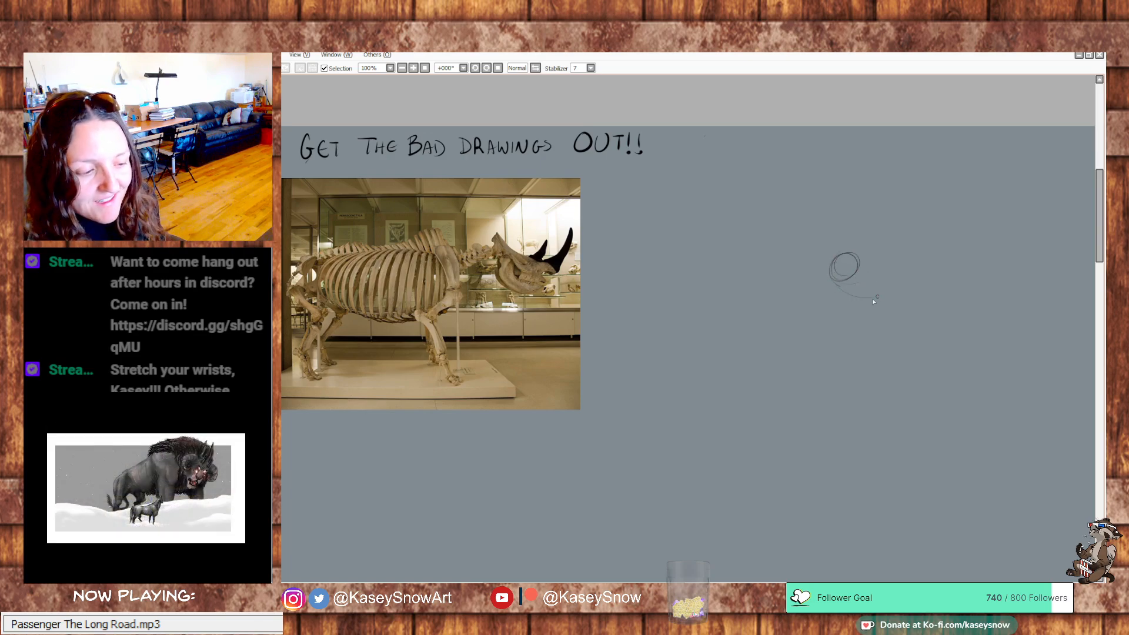
{"action": "mouse_move", "coordinate": [867, 256]}
{"action": "left_mouse_down"}
{"action": "mouse_move", "coordinate": [881, 285]}
{"action": "mouse_move", "coordinate": [836, 266]}
{"action": "mouse_move", "coordinate": [872, 290]}
{"action": "mouse_move", "coordinate": [863, 296]}
{"action": "mouse_move", "coordinate": [889, 282]}
{"action": "mouse_move", "coordinate": [885, 268]}
{"action": "mouse_move", "coordinate": [836, 256]}
{"action": "mouse_move", "coordinate": [876, 295]}
{"action": "left_mouse_up"}
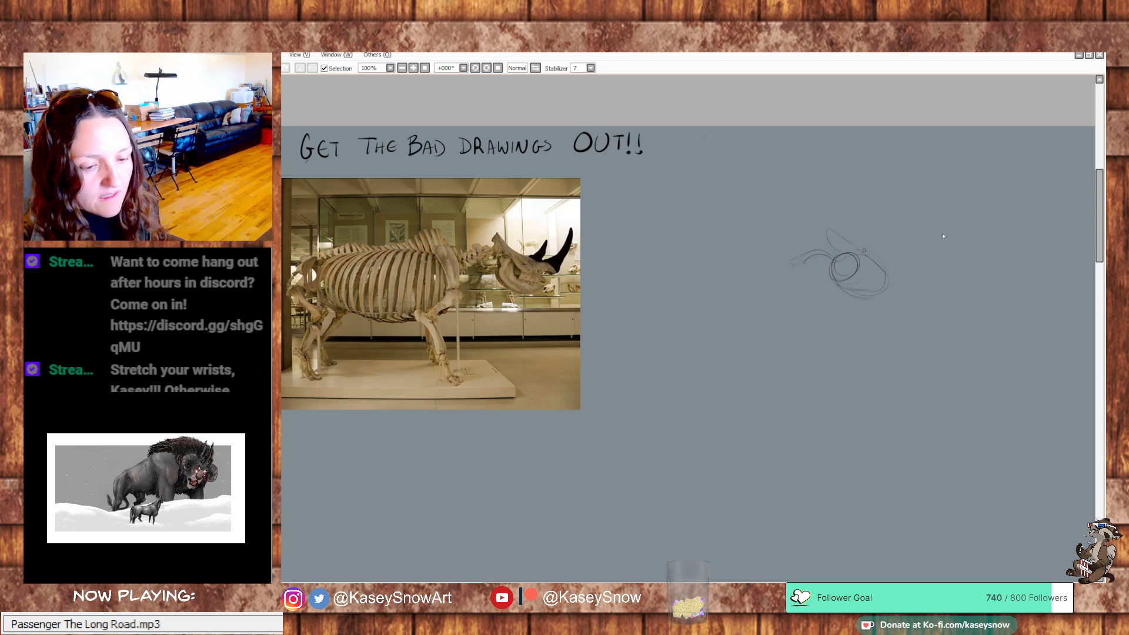
{"action": "mouse_move", "coordinate": [804, 261]}
{"action": "left_mouse_down"}
{"action": "mouse_move", "coordinate": [830, 257]}
{"action": "mouse_move", "coordinate": [796, 265]}
{"action": "left_mouse_up"}
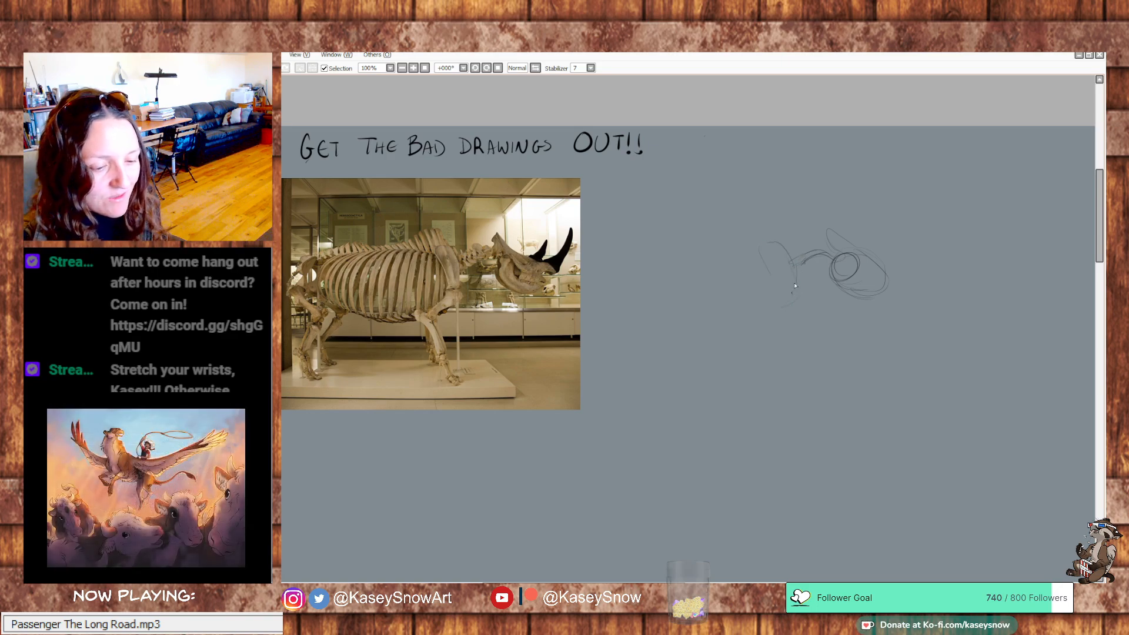
Sketch a large horizontal oval for the rhino's torso behind the neck, and undo the stray outer belly stroke
{"action": "mouse_move", "coordinate": [773, 314]}
{"action": "left_mouse_down"}
{"action": "mouse_move", "coordinate": [662, 324]}
{"action": "mouse_move", "coordinate": [664, 254]}
{"action": "mouse_move", "coordinate": [786, 257]}
{"action": "left_mouse_up"}
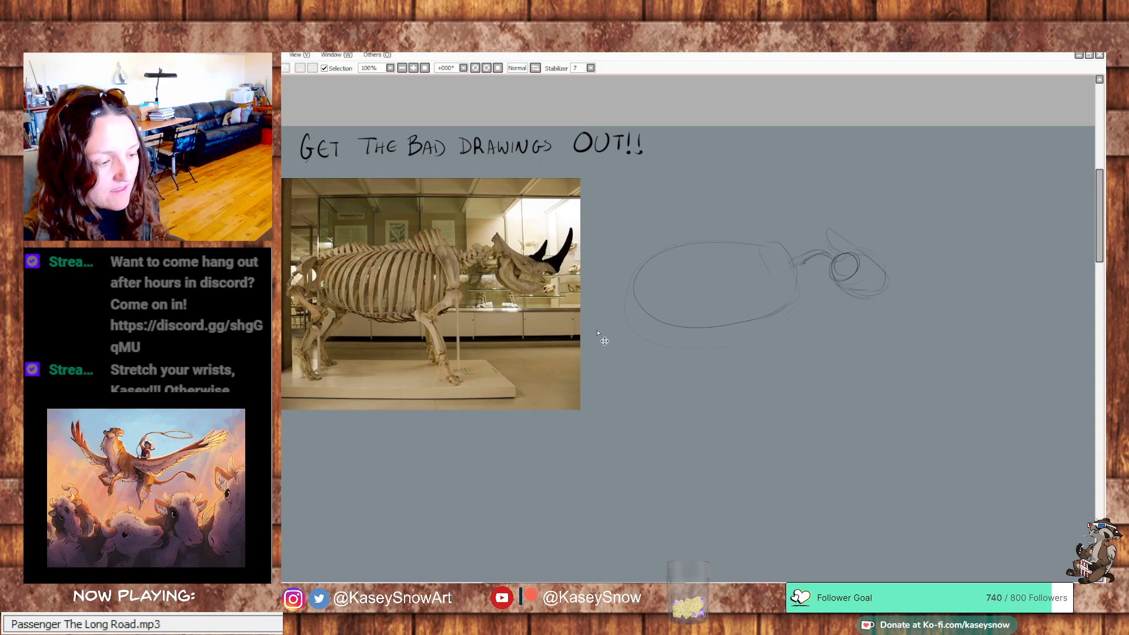
{"action": "key", "text": "ctrl+z"}
{"action": "mouse_move", "coordinate": [450, 306]}
{"action": "left_mouse_down"}
{"action": "mouse_move", "coordinate": [407, 325]}
{"action": "mouse_move", "coordinate": [365, 320]}
{"action": "mouse_move", "coordinate": [320, 284]}
{"action": "left_mouse_up"}
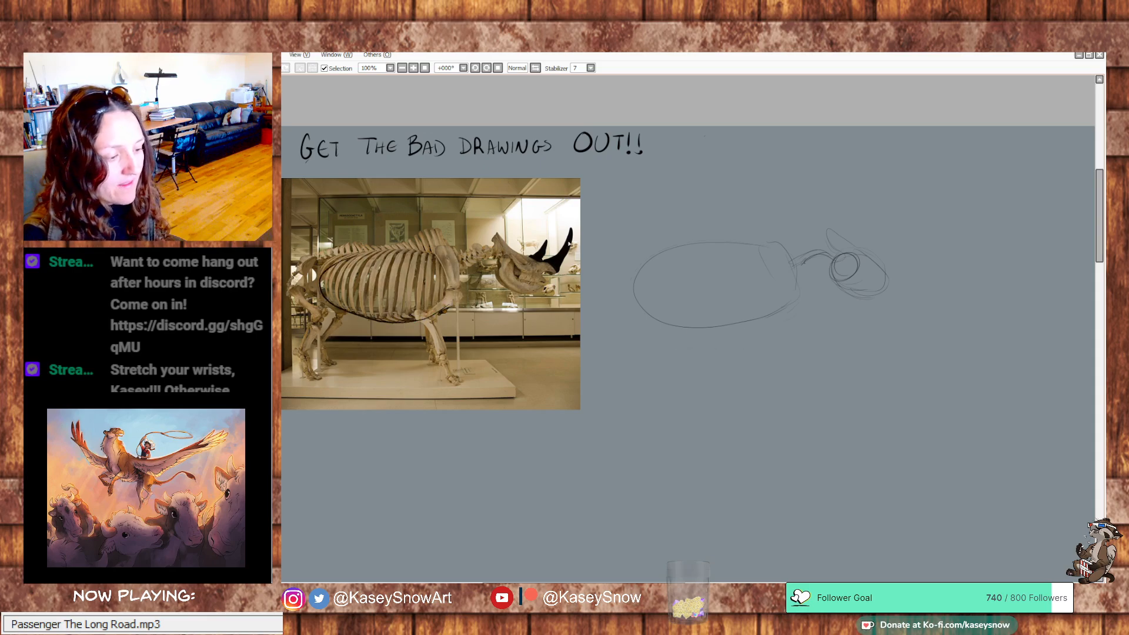
{"action": "key", "text": "ctrl+z"}
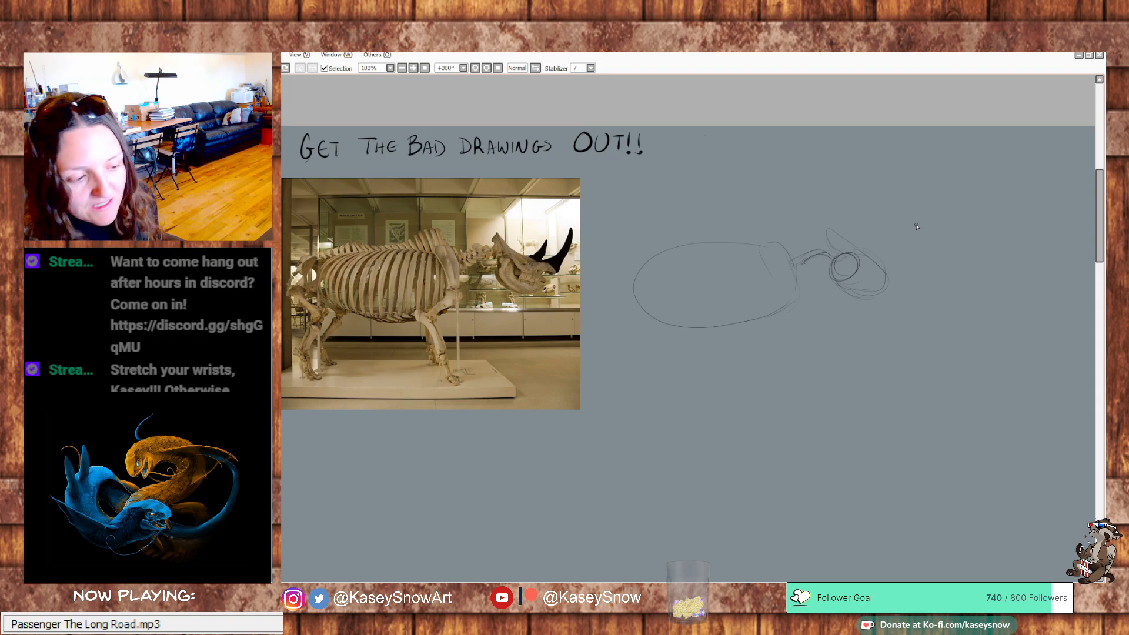
Replace the torso with a slightly smaller horizontal oval and sketch the shoulder hump and back line above it
{"action": "key", "text": "ctrl+z"}
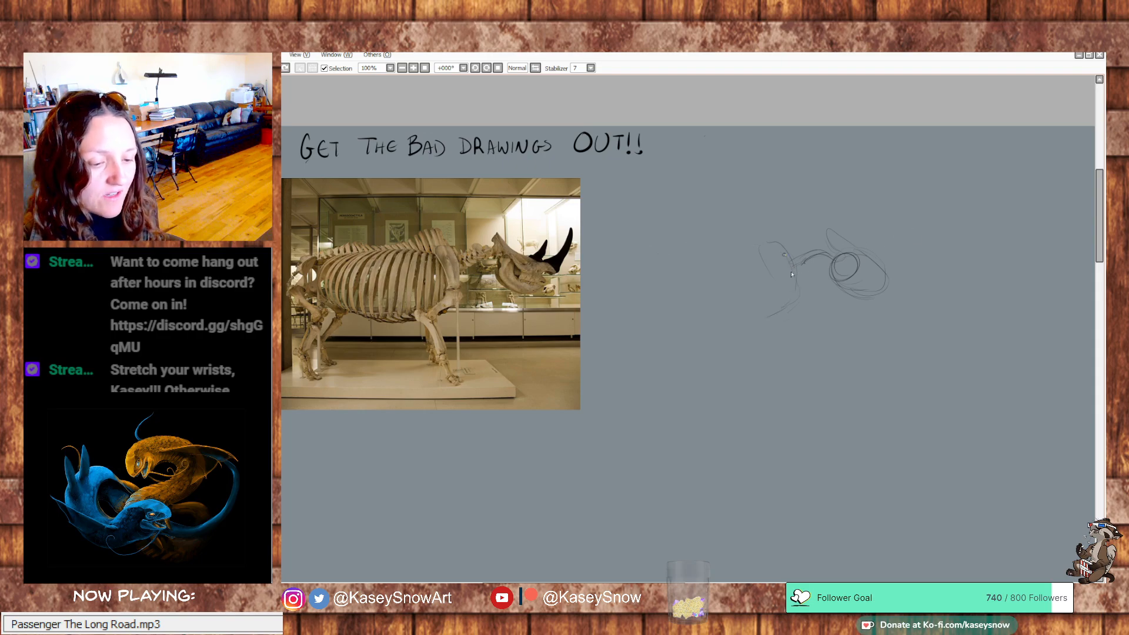
{"action": "mouse_move", "coordinate": [788, 295]}
{"action": "left_mouse_down"}
{"action": "mouse_move", "coordinate": [761, 315]}
{"action": "mouse_move", "coordinate": [774, 309]}
{"action": "mouse_move", "coordinate": [743, 320]}
{"action": "mouse_move", "coordinate": [650, 304]}
{"action": "mouse_move", "coordinate": [643, 266]}
{"action": "mouse_move", "coordinate": [651, 289]}
{"action": "mouse_move", "coordinate": [658, 253]}
{"action": "mouse_move", "coordinate": [672, 257]}
{"action": "mouse_move", "coordinate": [659, 249]}
{"action": "mouse_move", "coordinate": [750, 245]}
{"action": "left_mouse_up"}
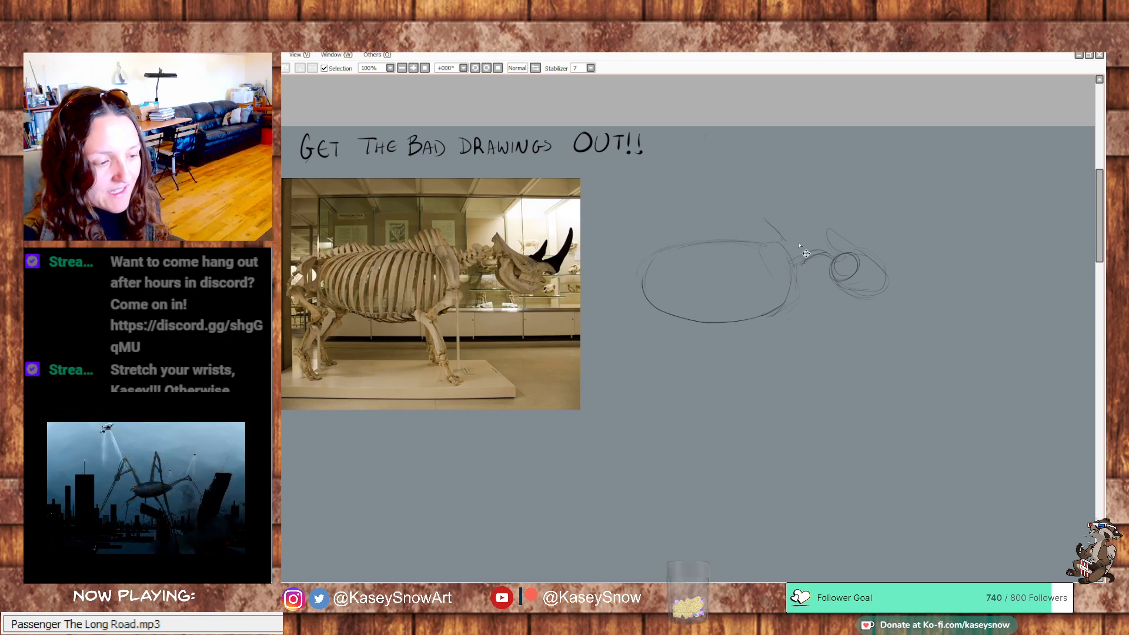
{"action": "mouse_move", "coordinate": [795, 247]}
{"action": "left_mouse_down"}
{"action": "mouse_move", "coordinate": [771, 219]}
{"action": "mouse_move", "coordinate": [748, 223]}
{"action": "left_mouse_up"}
{"action": "left_click_drag", "start_coordinate": [732, 231], "coordinate": [665, 233]}
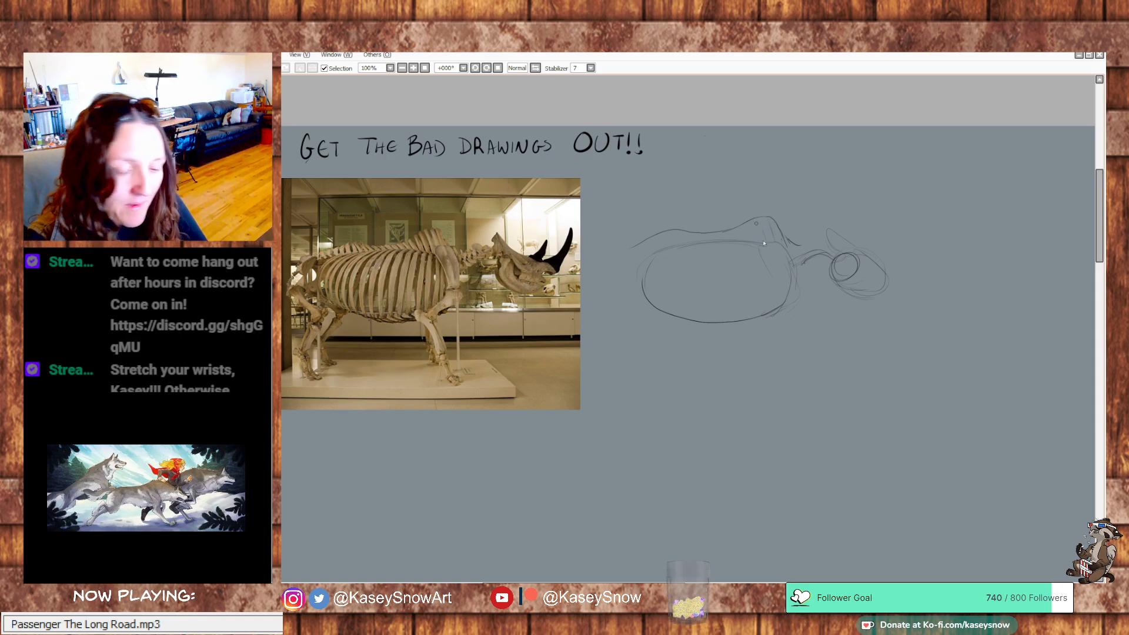
Hatch short vertical spine ticks between the back line and the upper edge of the torso oval
{"action": "left_click_drag", "start_coordinate": [704, 234], "coordinate": [702, 241]}
{"action": "left_click_drag", "start_coordinate": [696, 233], "coordinate": [689, 243]}
{"action": "left_click_drag", "start_coordinate": [681, 231], "coordinate": [681, 244]}
{"action": "left_click_drag", "start_coordinate": [673, 232], "coordinate": [665, 247]}
{"action": "left_click_drag", "start_coordinate": [657, 236], "coordinate": [659, 250]}
{"action": "left_click_drag", "start_coordinate": [650, 239], "coordinate": [653, 251]}
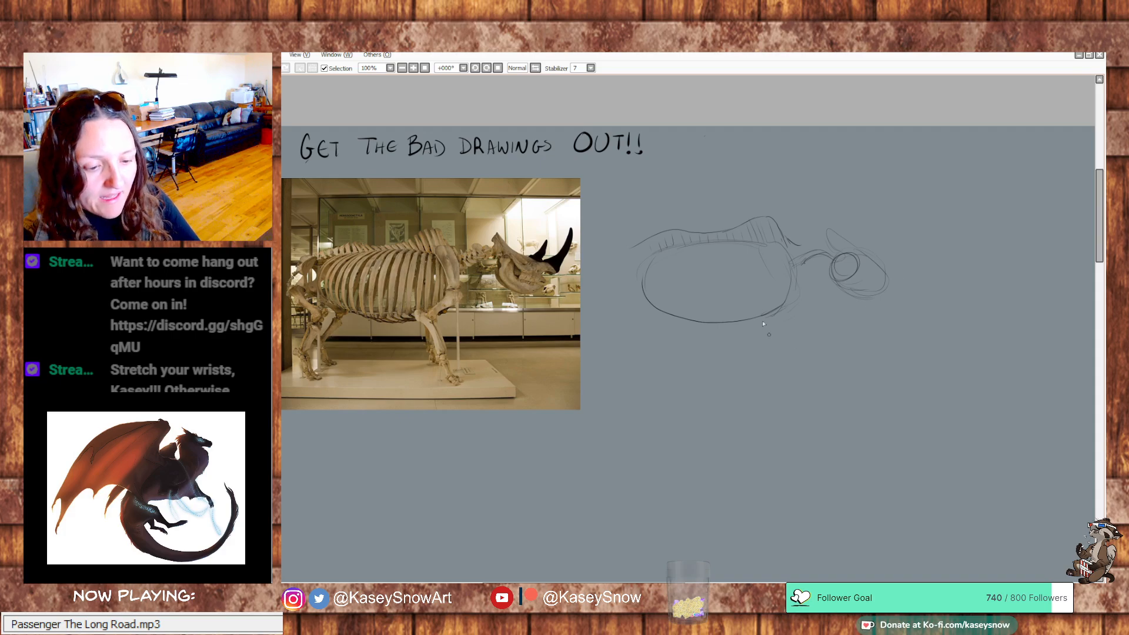
Sketch loops for the shoulder blade and upper front leg, and for the thigh and upper hind leg
{"action": "mouse_move", "coordinate": [765, 265]}
{"action": "left_mouse_down"}
{"action": "mouse_move", "coordinate": [796, 306]}
{"action": "mouse_move", "coordinate": [780, 251]}
{"action": "mouse_move", "coordinate": [775, 307]}
{"action": "mouse_move", "coordinate": [757, 317]}
{"action": "mouse_move", "coordinate": [757, 346]}
{"action": "mouse_move", "coordinate": [778, 364]}
{"action": "mouse_move", "coordinate": [766, 336]}
{"action": "mouse_move", "coordinate": [750, 333]}
{"action": "mouse_move", "coordinate": [787, 372]}
{"action": "left_mouse_up"}
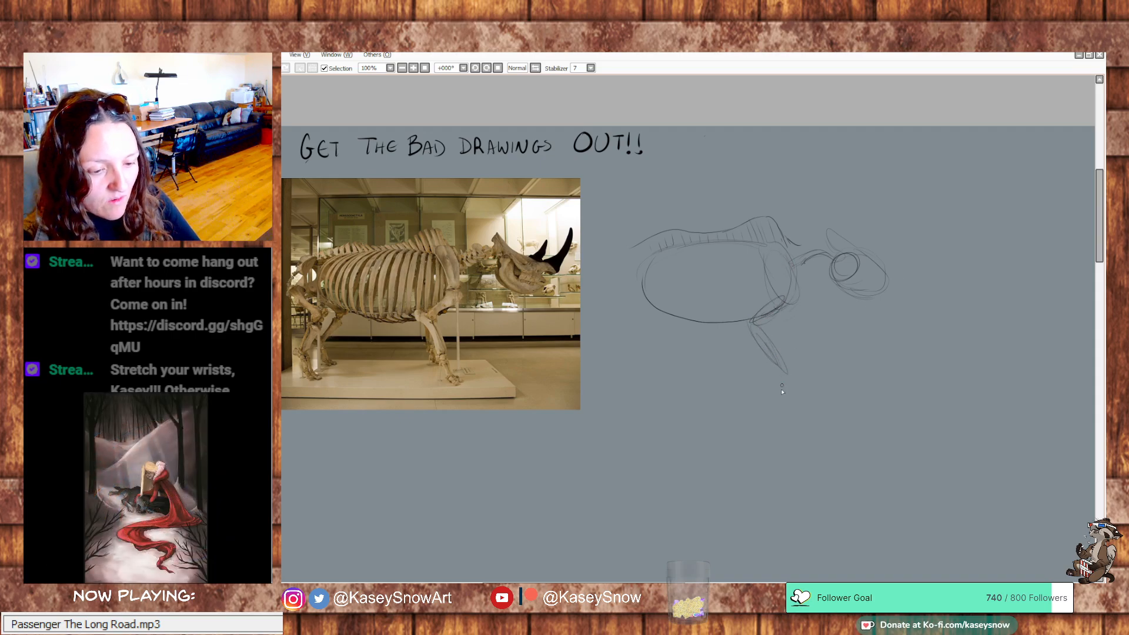
{"action": "mouse_move", "coordinate": [642, 251]}
{"action": "left_mouse_down"}
{"action": "mouse_move", "coordinate": [626, 285]}
{"action": "mouse_move", "coordinate": [659, 321]}
{"action": "mouse_move", "coordinate": [640, 346]}
{"action": "left_mouse_up"}
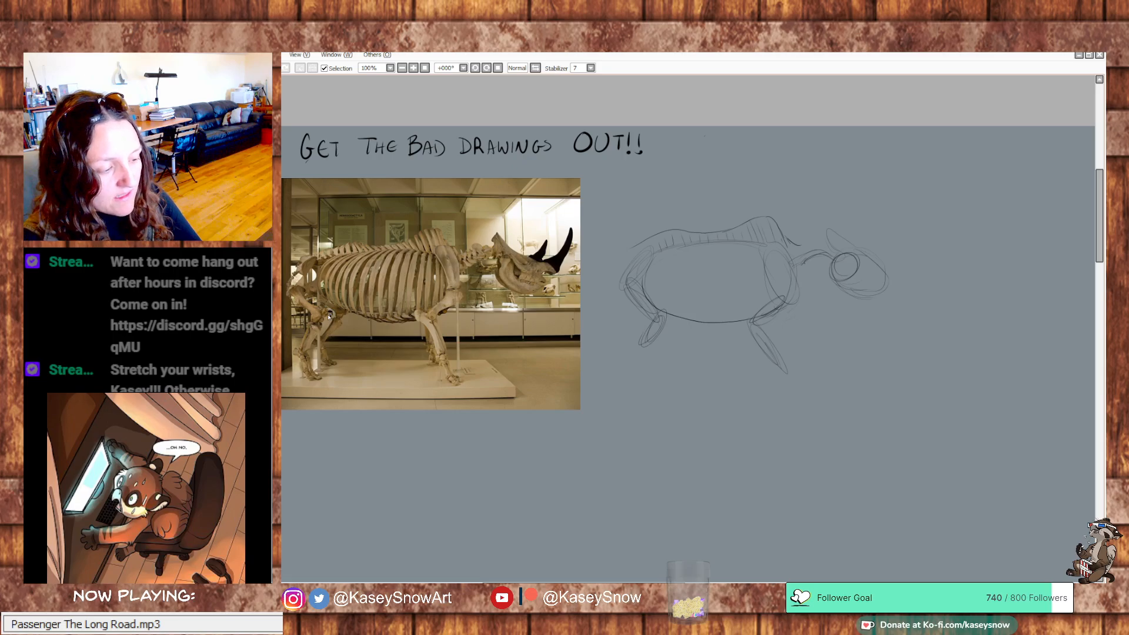
{"action": "mouse_move", "coordinate": [329, 312]}
{"action": "left_mouse_down"}
{"action": "mouse_move", "coordinate": [314, 329]}
{"action": "mouse_move", "coordinate": [330, 338]}
{"action": "mouse_move", "coordinate": [324, 327]}
{"action": "mouse_move", "coordinate": [304, 356]}
{"action": "left_mouse_up"}
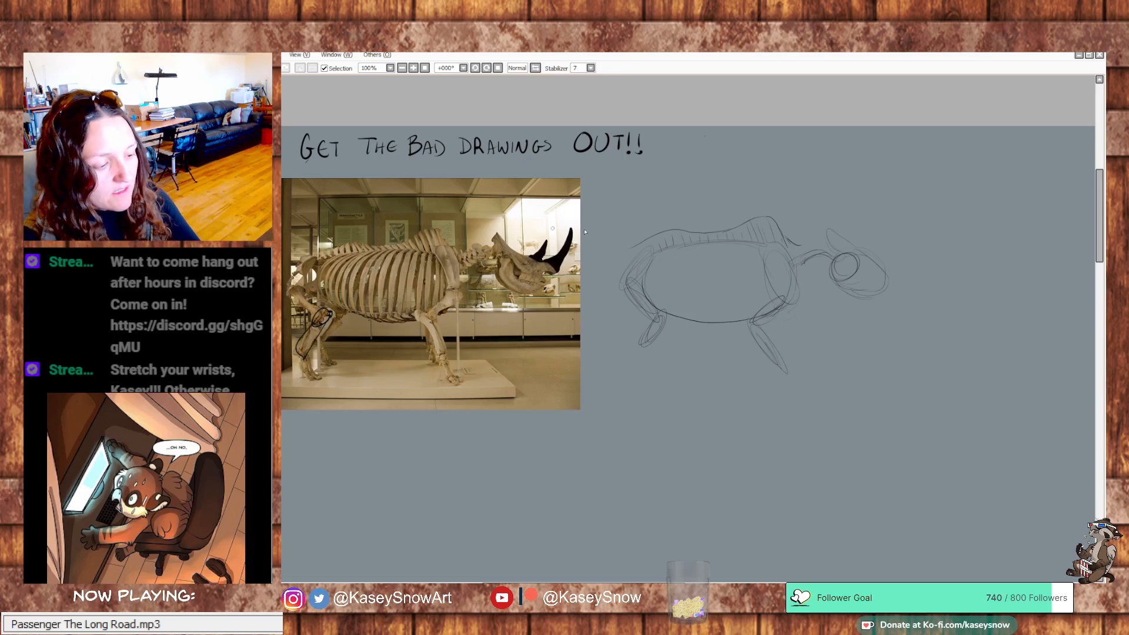
{"action": "key", "text": "ctrl+z"}
{"action": "key", "text": "ctrl+z"}
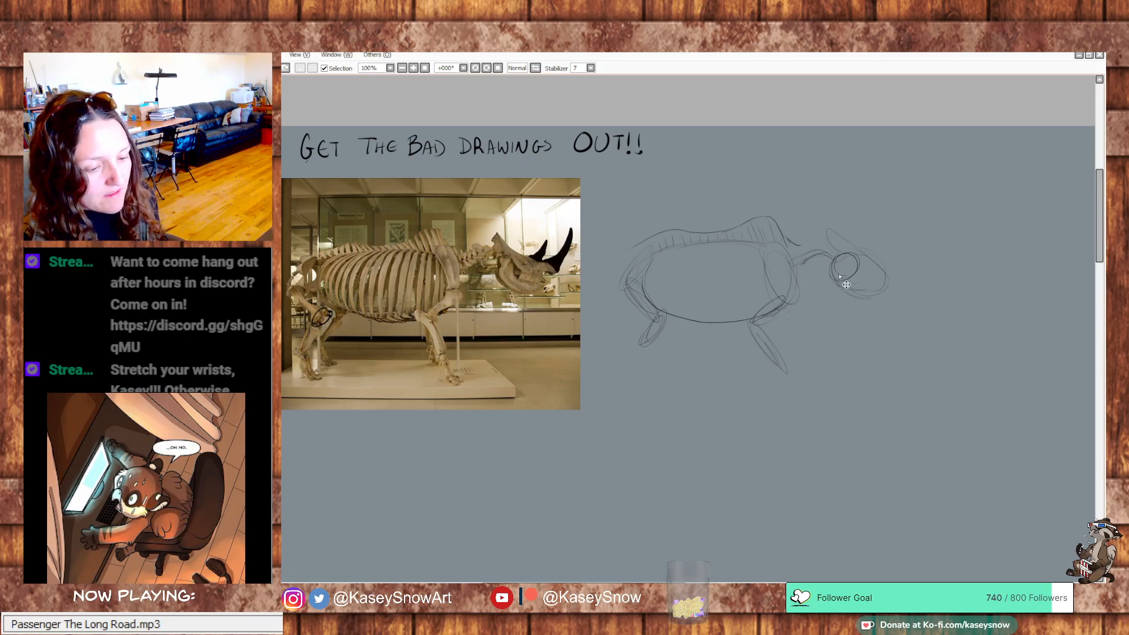
{"action": "key", "text": "ctrl+z"}
Block in the near hind and front legs with darker leg bones, angular joints and wedge-shaped feet
{"action": "mouse_move", "coordinate": [666, 313]}
{"action": "left_mouse_down"}
{"action": "mouse_move", "coordinate": [642, 353]}
{"action": "mouse_move", "coordinate": [658, 319]}
{"action": "left_mouse_up"}
{"action": "mouse_move", "coordinate": [747, 323]}
{"action": "left_mouse_down"}
{"action": "mouse_move", "coordinate": [775, 353]}
{"action": "mouse_move", "coordinate": [767, 325]}
{"action": "mouse_move", "coordinate": [784, 358]}
{"action": "mouse_move", "coordinate": [760, 344]}
{"action": "mouse_move", "coordinate": [785, 360]}
{"action": "left_mouse_up"}
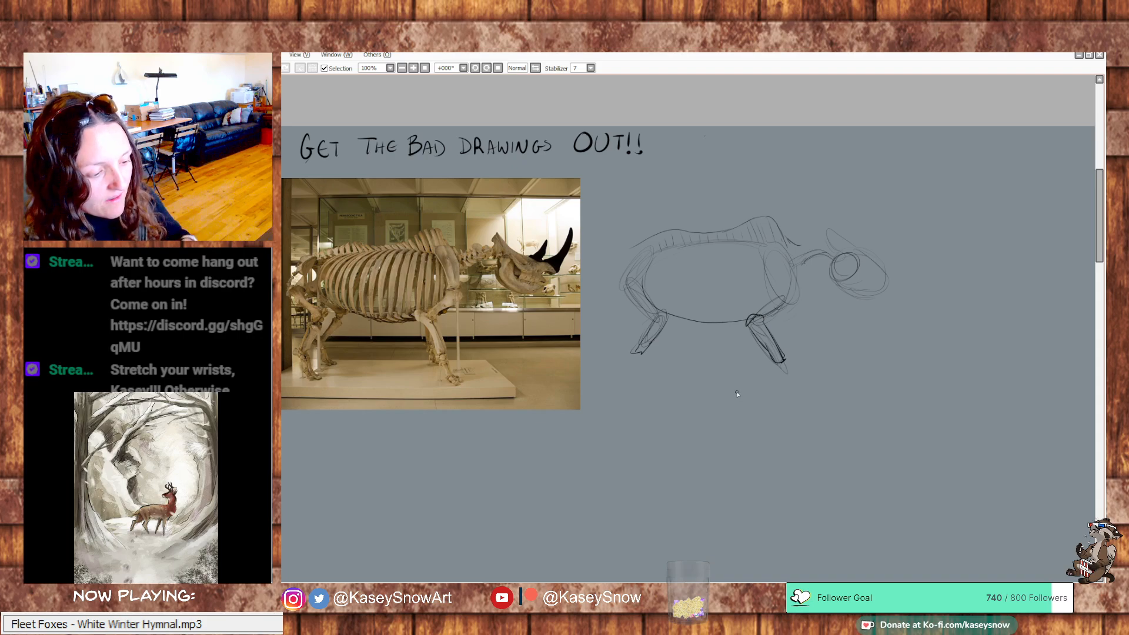
{"action": "mouse_move", "coordinate": [647, 353]}
{"action": "left_mouse_down"}
{"action": "mouse_move", "coordinate": [622, 359]}
{"action": "mouse_move", "coordinate": [650, 370]}
{"action": "left_mouse_up"}
{"action": "left_click_drag", "start_coordinate": [629, 360], "coordinate": [646, 386]}
{"action": "mouse_move", "coordinate": [649, 369]}
{"action": "left_mouse_down"}
{"action": "mouse_move", "coordinate": [650, 388]}
{"action": "mouse_move", "coordinate": [661, 385]}
{"action": "mouse_move", "coordinate": [652, 390]}
{"action": "left_mouse_up"}
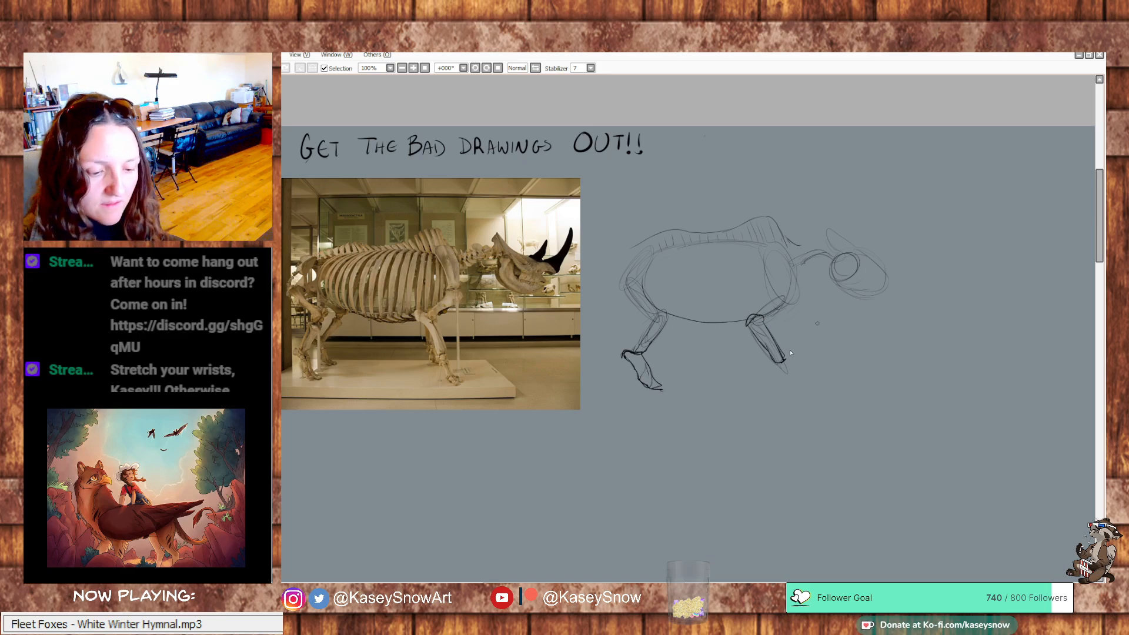
{"action": "mouse_move", "coordinate": [785, 361]}
{"action": "left_mouse_down"}
{"action": "mouse_move", "coordinate": [792, 379]}
{"action": "mouse_move", "coordinate": [770, 363]}
{"action": "left_mouse_up"}
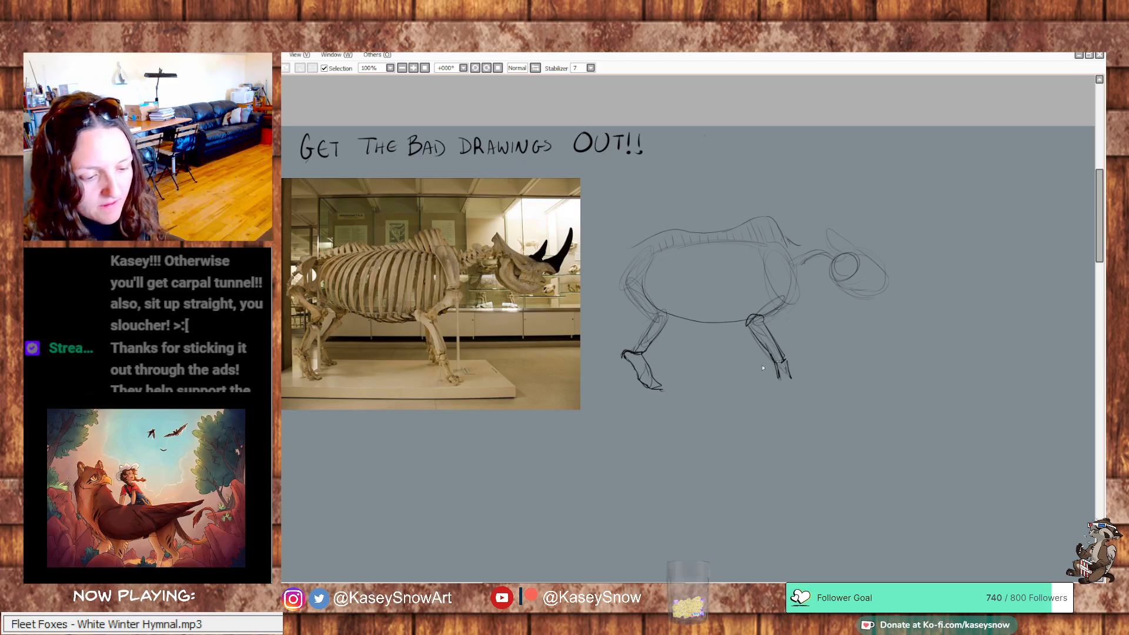
{"action": "mouse_move", "coordinate": [781, 358]}
{"action": "left_mouse_down"}
{"action": "mouse_move", "coordinate": [784, 380]}
{"action": "mouse_move", "coordinate": [801, 384]}
{"action": "left_mouse_up"}
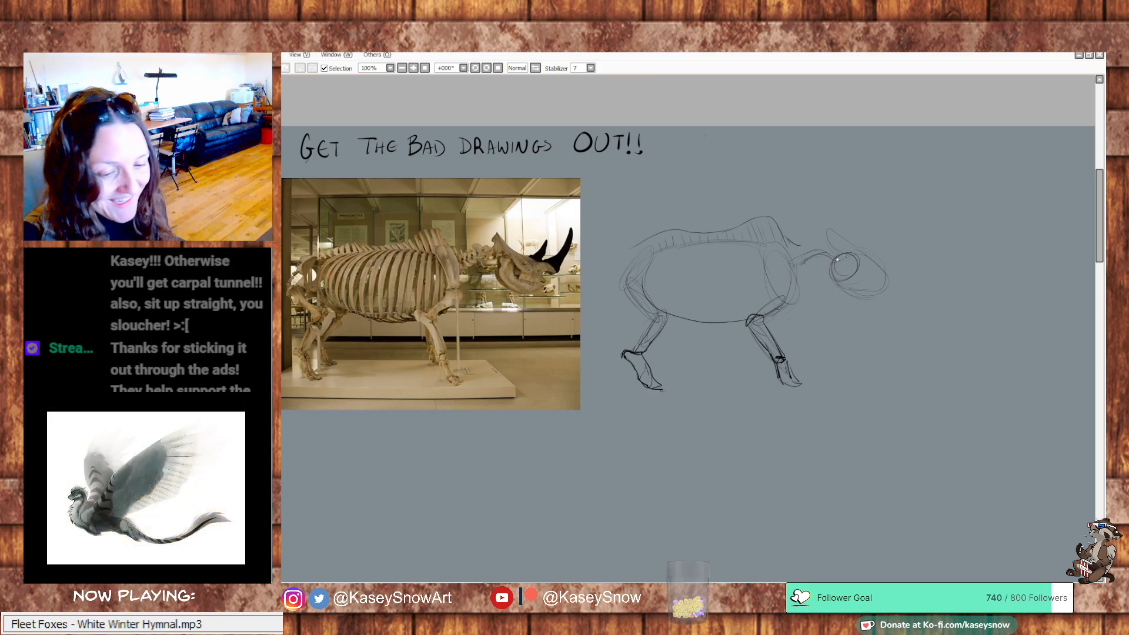
Sketch small neck vertebrae, firm up the shoulder blade and draw the first ribs just behind it
{"action": "mouse_move", "coordinate": [837, 259]}
{"action": "left_mouse_down"}
{"action": "mouse_move", "coordinate": [798, 275]}
{"action": "mouse_move", "coordinate": [779, 268]}
{"action": "mouse_move", "coordinate": [780, 298]}
{"action": "mouse_move", "coordinate": [777, 247]}
{"action": "mouse_move", "coordinate": [796, 292]}
{"action": "mouse_move", "coordinate": [774, 293]}
{"action": "mouse_move", "coordinate": [793, 304]}
{"action": "mouse_move", "coordinate": [762, 324]}
{"action": "mouse_move", "coordinate": [773, 301]}
{"action": "mouse_move", "coordinate": [757, 314]}
{"action": "mouse_move", "coordinate": [743, 308]}
{"action": "mouse_move", "coordinate": [767, 282]}
{"action": "mouse_move", "coordinate": [768, 299]}
{"action": "mouse_move", "coordinate": [756, 252]}
{"action": "mouse_move", "coordinate": [755, 301]}
{"action": "left_mouse_up"}
{"action": "mouse_move", "coordinate": [749, 259]}
{"action": "left_mouse_down"}
{"action": "mouse_move", "coordinate": [747, 292]}
{"action": "mouse_move", "coordinate": [736, 285]}
{"action": "left_mouse_up"}
{"action": "left_click_drag", "start_coordinate": [737, 282], "coordinate": [735, 305]}
{"action": "left_click_drag", "start_coordinate": [724, 263], "coordinate": [722, 292]}
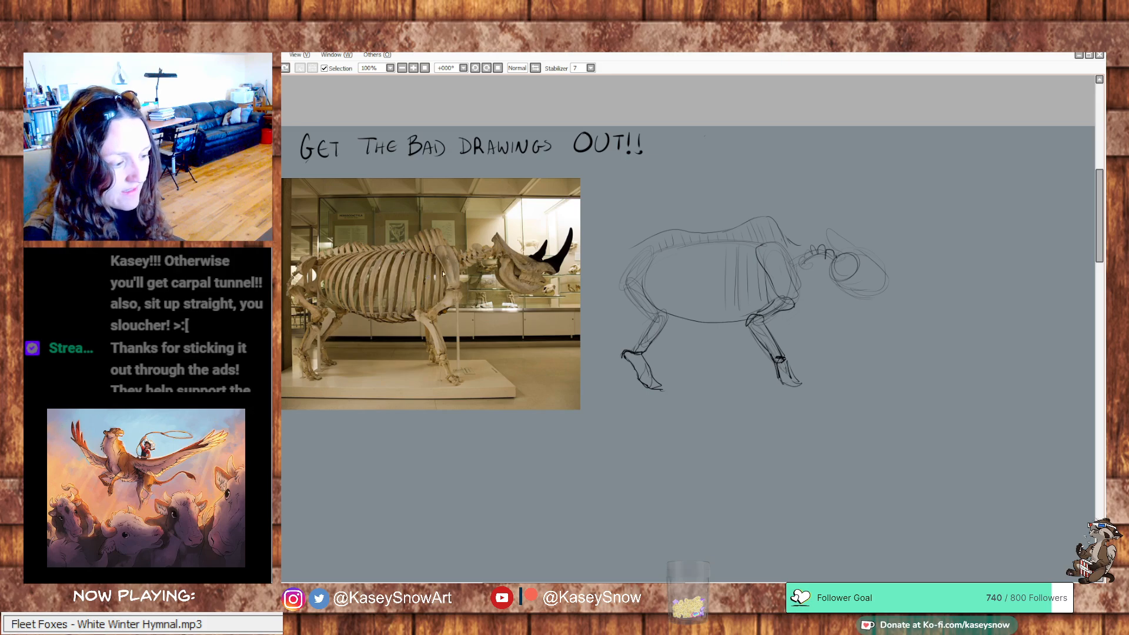
{"action": "mouse_move", "coordinate": [585, 438]}
{"action": "left_mouse_down"}
{"action": "mouse_move", "coordinate": [548, 452]}
{"action": "mouse_move", "coordinate": [562, 501]}
{"action": "left_mouse_up"}
{"action": "mouse_move", "coordinate": [553, 450]}
{"action": "left_mouse_down"}
{"action": "mouse_move", "coordinate": [565, 510]}
{"action": "mouse_move", "coordinate": [587, 520]}
{"action": "left_mouse_up"}
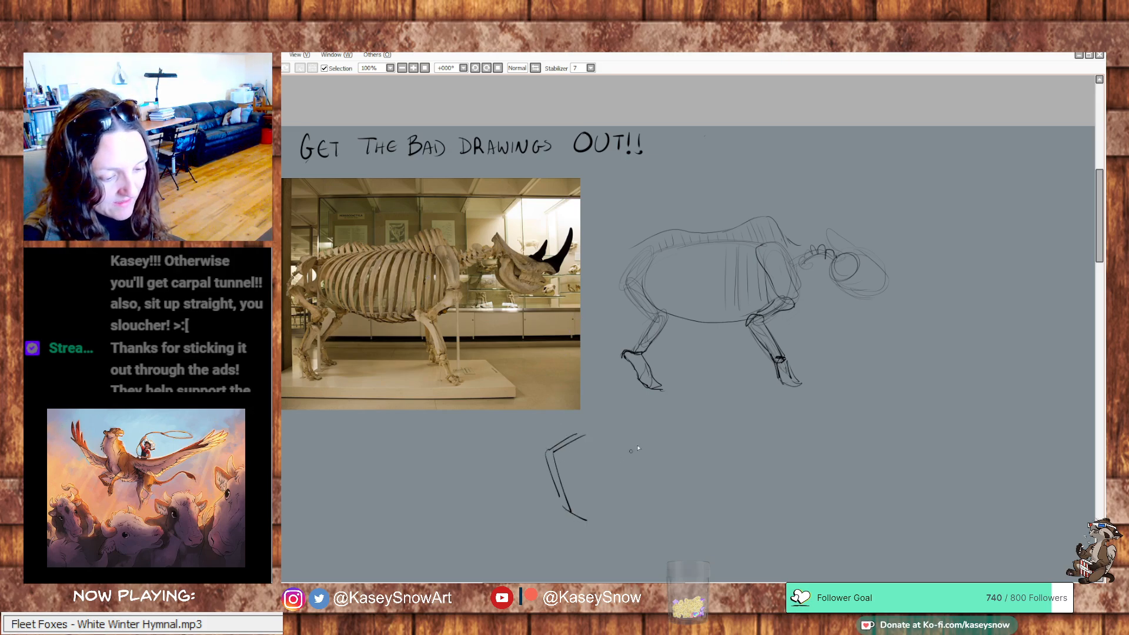
{"action": "mouse_move", "coordinate": [630, 434]}
{"action": "left_mouse_down"}
{"action": "mouse_move", "coordinate": [649, 450]}
{"action": "mouse_move", "coordinate": [635, 507]}
{"action": "left_mouse_up"}
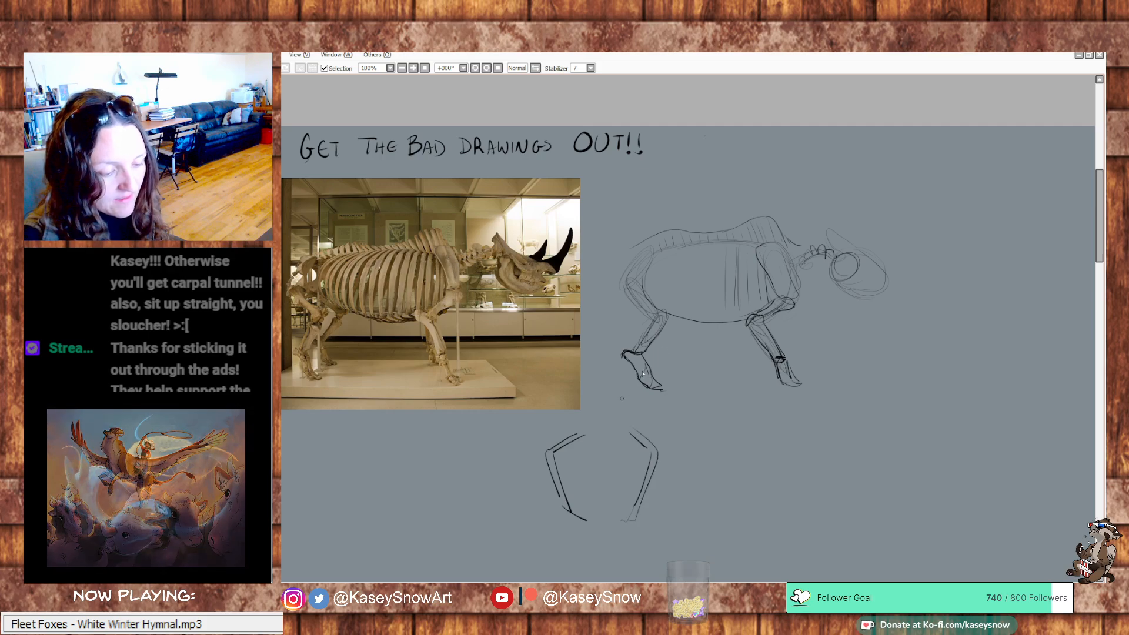
{"action": "key", "text": "ctrl+z"}
{"action": "key", "text": "ctrl+z"}
{"action": "key", "text": "ctrl+z"}
{"action": "key", "text": "ctrl+z"}
{"action": "key", "text": "ctrl+z"}
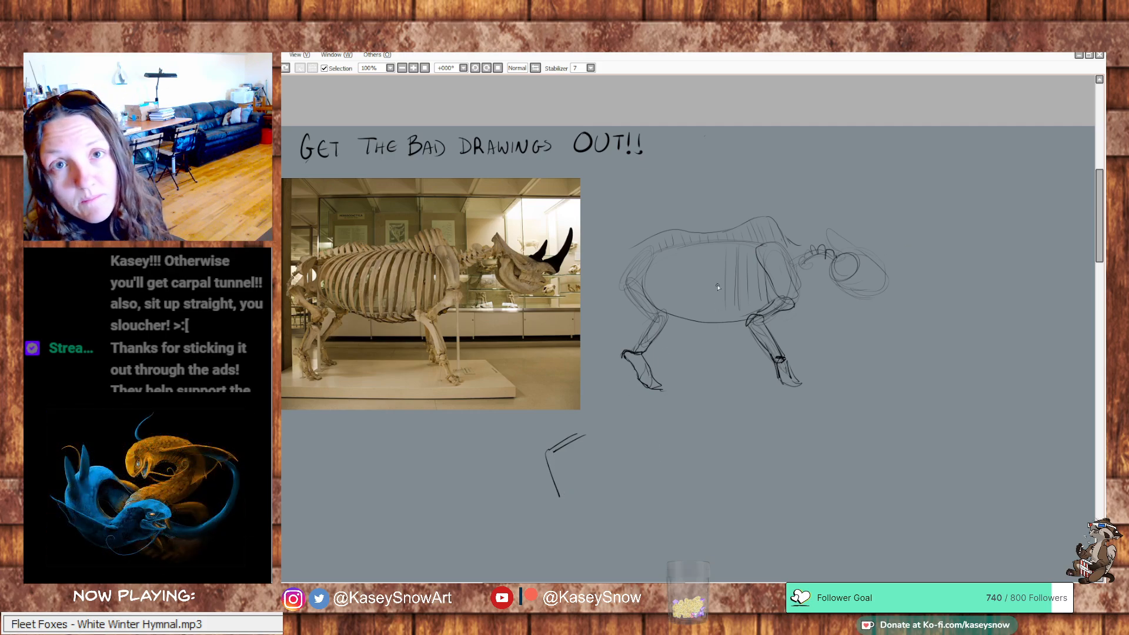
{"action": "key", "text": "ctrl+z"}
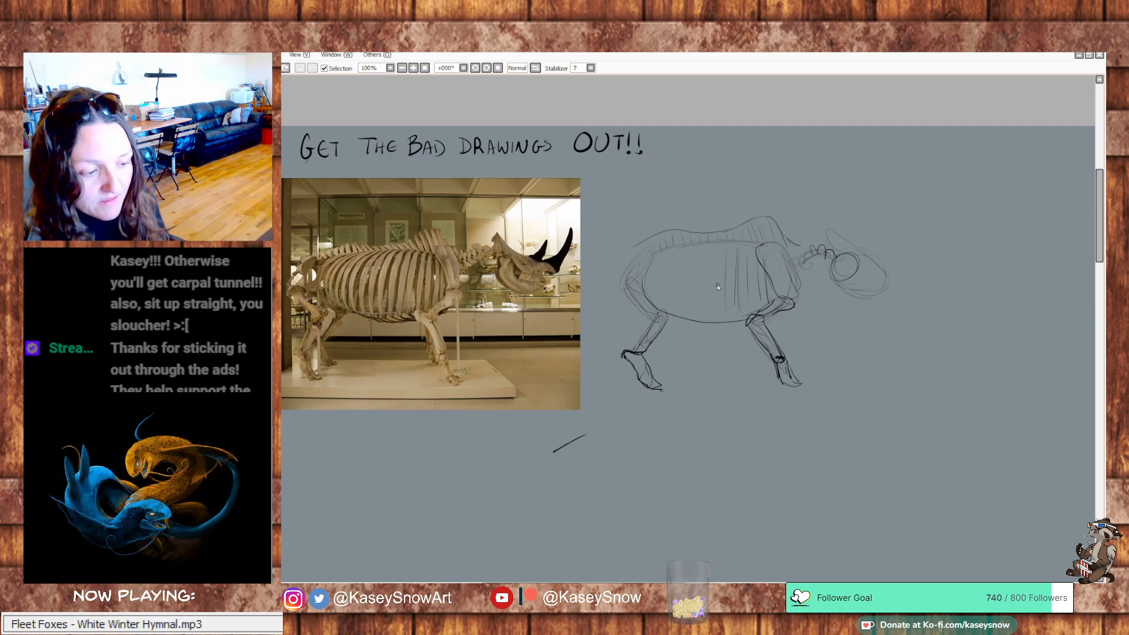
{"action": "key", "text": "ctrl+z"}
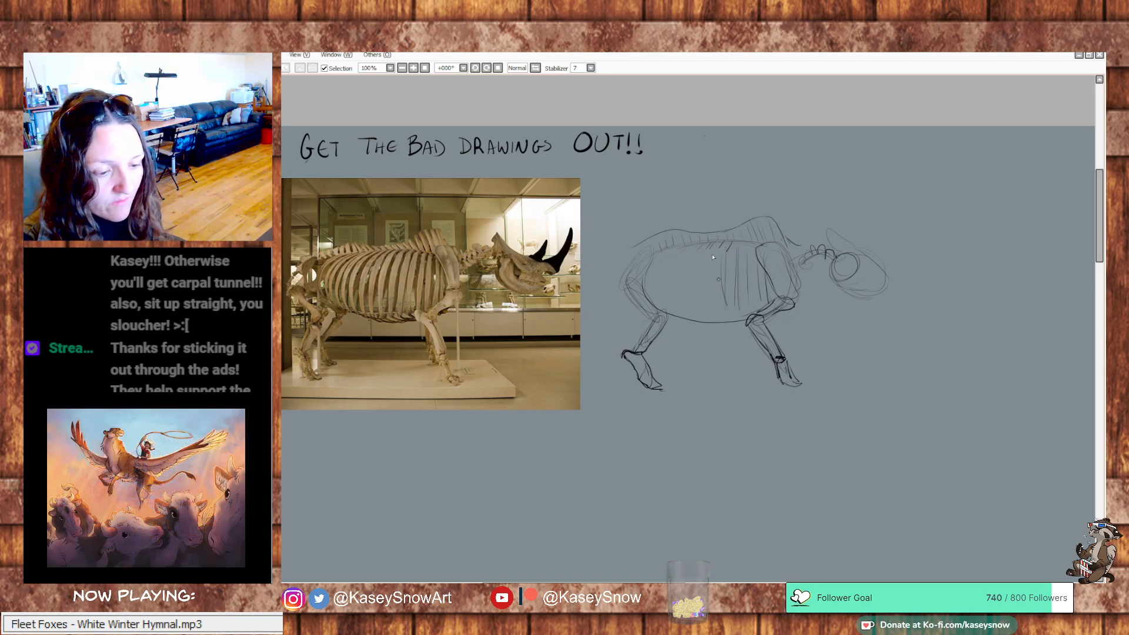
Fill the rest of the torso oval with curved ribs back to the hindquarters and darken those near the shoulder
{"action": "mouse_move", "coordinate": [712, 258]}
{"action": "left_mouse_down"}
{"action": "mouse_move", "coordinate": [716, 310]}
{"action": "mouse_move", "coordinate": [695, 256]}
{"action": "mouse_move", "coordinate": [702, 312]}
{"action": "mouse_move", "coordinate": [737, 319]}
{"action": "mouse_move", "coordinate": [707, 324]}
{"action": "mouse_move", "coordinate": [686, 310]}
{"action": "mouse_move", "coordinate": [685, 262]}
{"action": "mouse_move", "coordinate": [672, 272]}
{"action": "mouse_move", "coordinate": [687, 316]}
{"action": "left_mouse_up"}
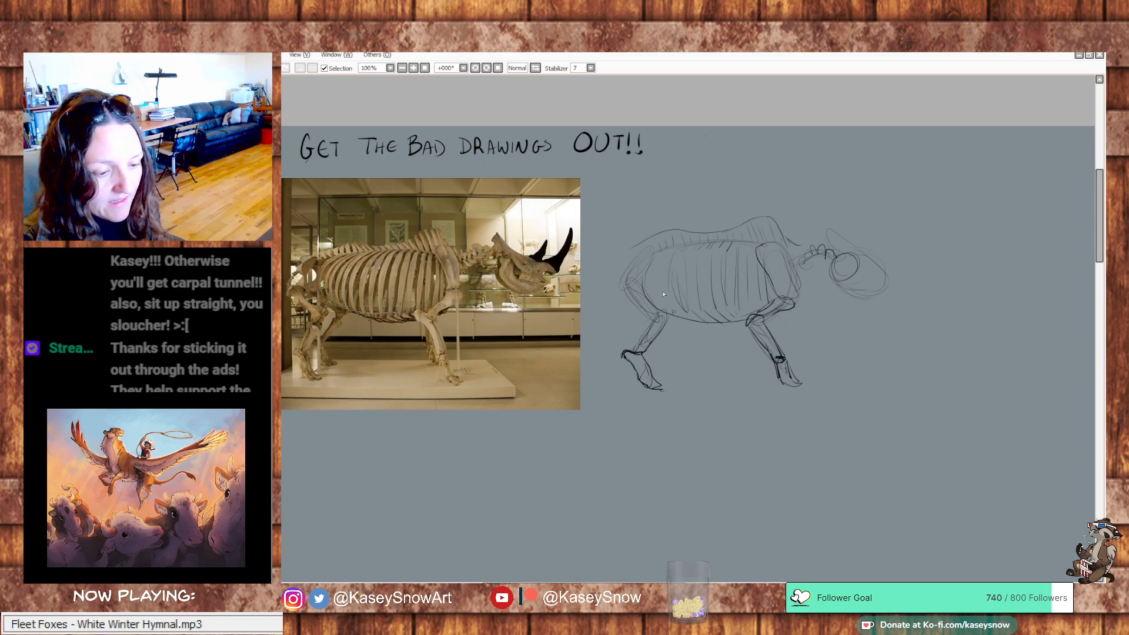
{"action": "left_click_drag", "start_coordinate": [658, 262], "coordinate": [671, 308]}
{"action": "mouse_move", "coordinate": [740, 305]}
{"action": "left_mouse_down"}
{"action": "mouse_move", "coordinate": [753, 318]}
{"action": "mouse_move", "coordinate": [763, 309]}
{"action": "left_mouse_up"}
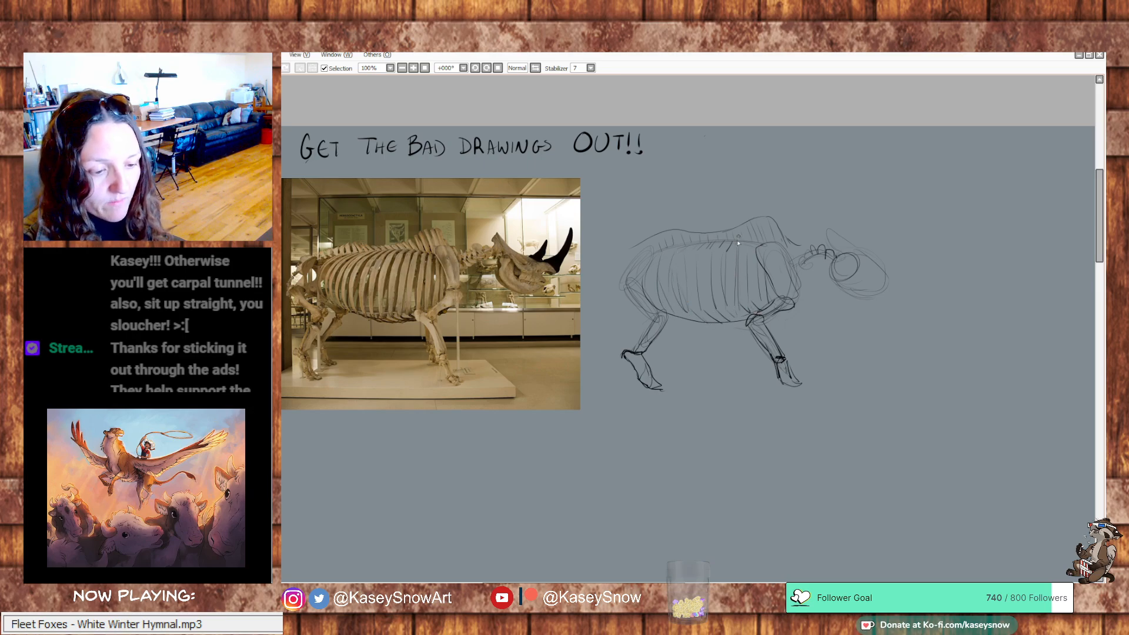
{"action": "left_click_drag", "start_coordinate": [756, 238], "coordinate": [749, 251]}
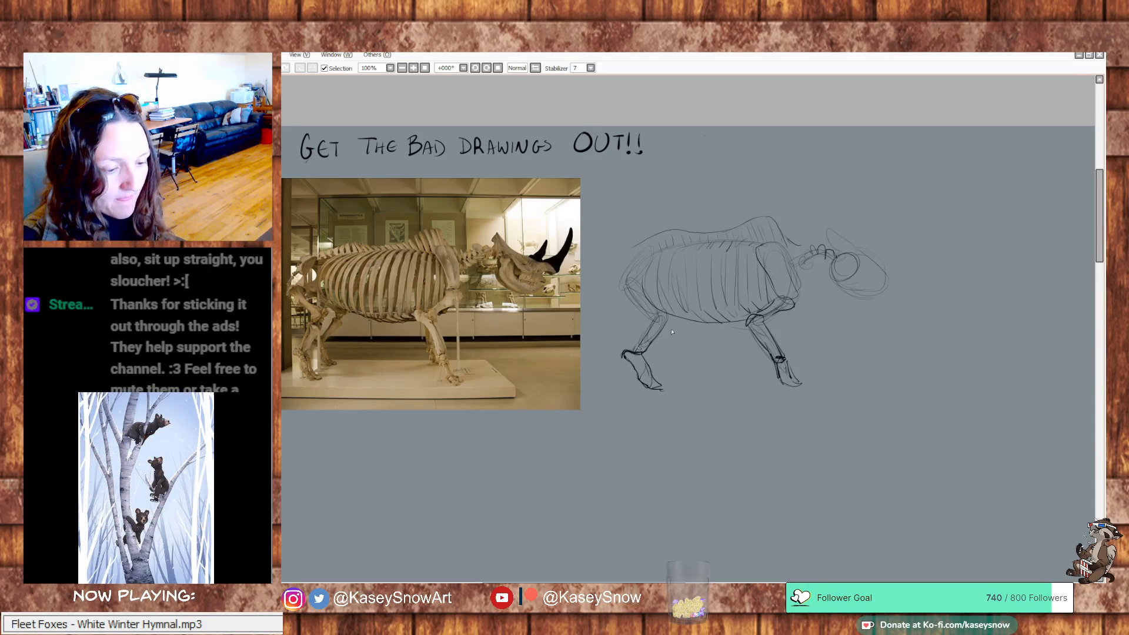
Sketch the far hind and far front legs beside the near ones, and add the pelvis and hanging tail
{"action": "mouse_move", "coordinate": [682, 319]}
{"action": "left_mouse_down"}
{"action": "mouse_move", "coordinate": [665, 352]}
{"action": "mouse_move", "coordinate": [678, 343]}
{"action": "mouse_move", "coordinate": [652, 354]}
{"action": "mouse_move", "coordinate": [684, 384]}
{"action": "left_mouse_up"}
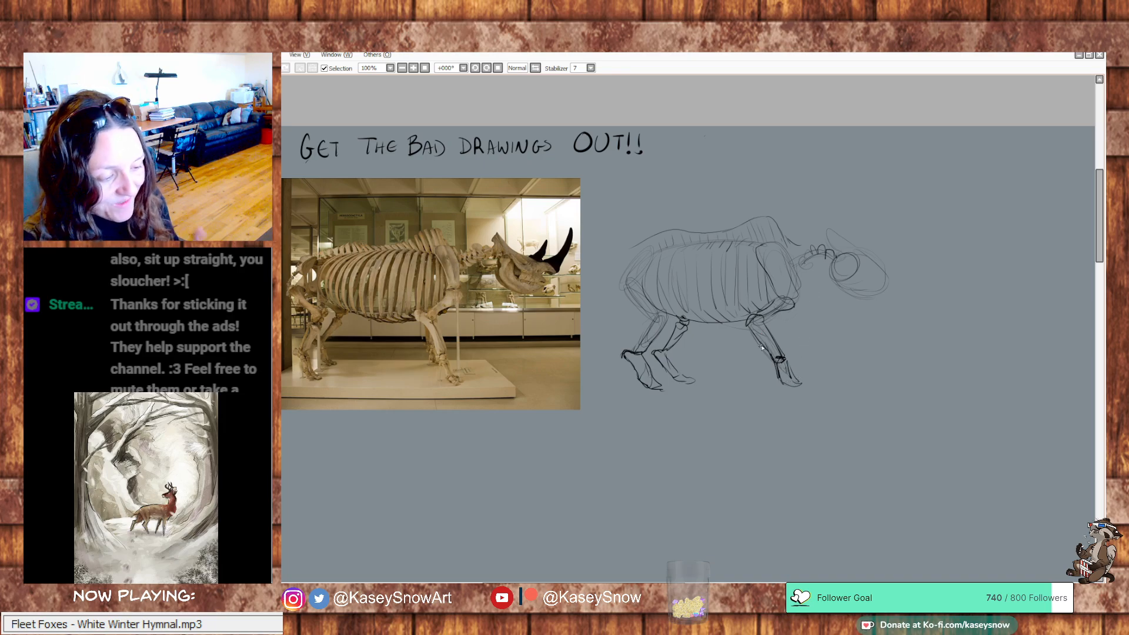
{"action": "left_click_drag", "start_coordinate": [754, 337], "coordinate": [759, 362]}
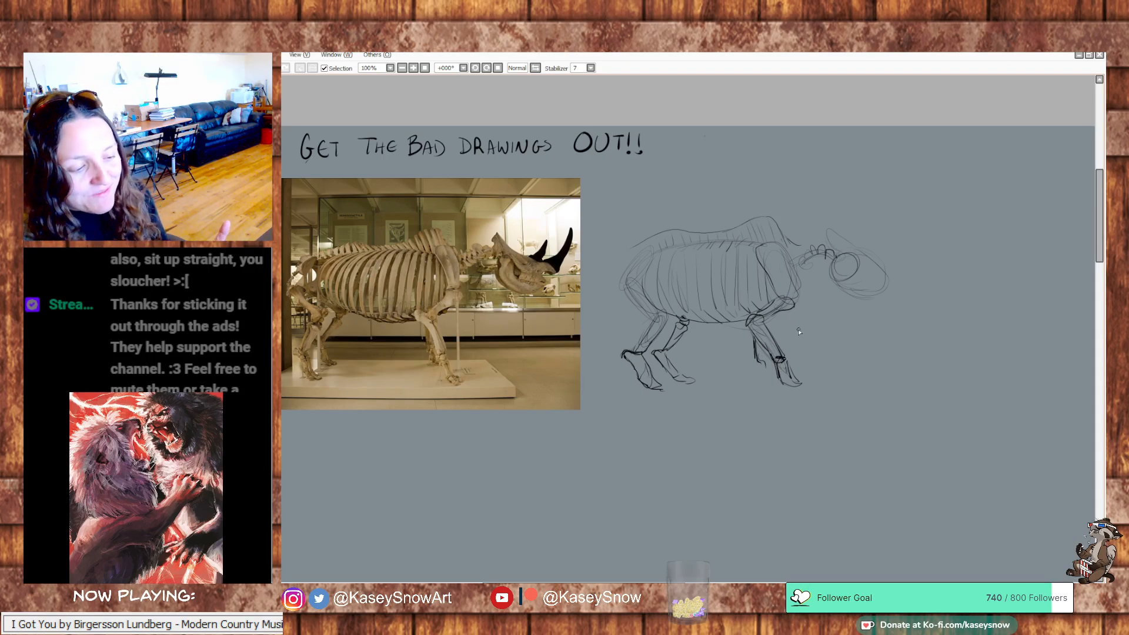
{"action": "left_click_drag", "start_coordinate": [760, 360], "coordinate": [766, 374]}
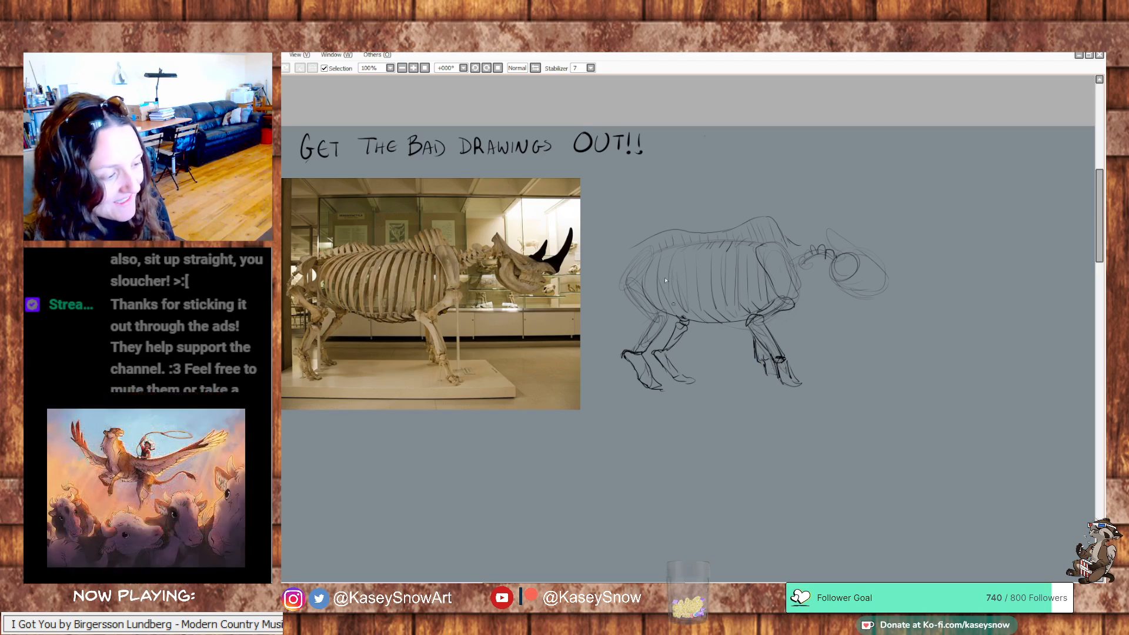
{"action": "mouse_move", "coordinate": [640, 272]}
{"action": "left_mouse_down"}
{"action": "mouse_move", "coordinate": [646, 244]}
{"action": "mouse_move", "coordinate": [659, 241]}
{"action": "mouse_move", "coordinate": [654, 258]}
{"action": "mouse_move", "coordinate": [635, 268]}
{"action": "mouse_move", "coordinate": [638, 250]}
{"action": "mouse_move", "coordinate": [625, 262]}
{"action": "mouse_move", "coordinate": [620, 324]}
{"action": "mouse_move", "coordinate": [624, 276]}
{"action": "mouse_move", "coordinate": [621, 299]}
{"action": "left_mouse_up"}
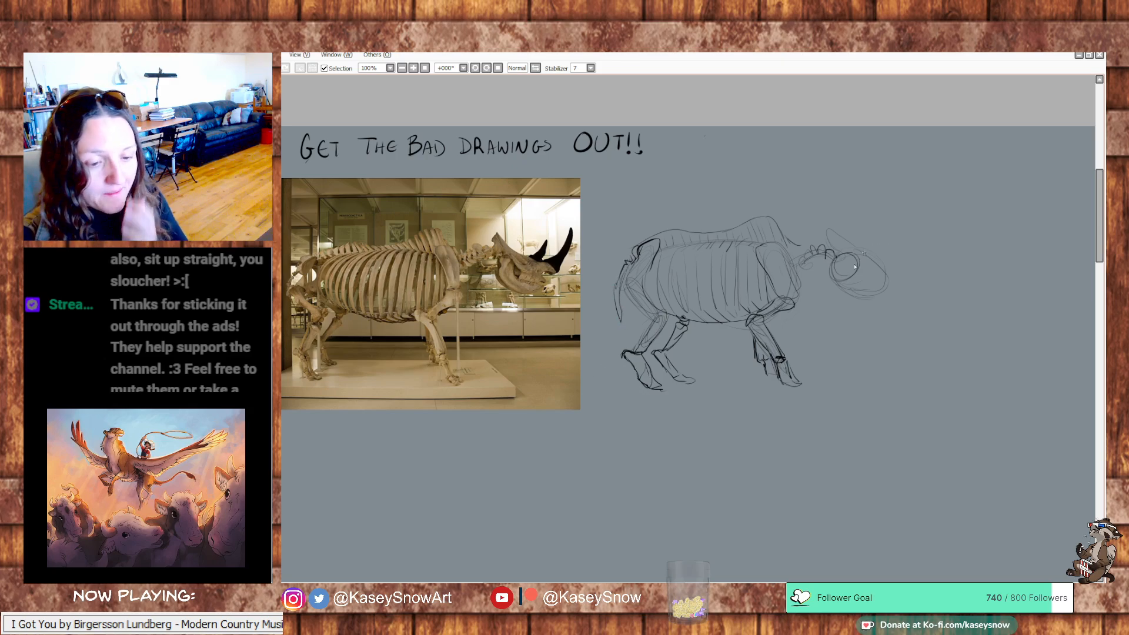
Define the skull with a curved lower jaw, a notched snout and a pointed rear crest, undoing the stray snout strokes
{"action": "mouse_move", "coordinate": [855, 266]}
{"action": "left_mouse_down"}
{"action": "mouse_move", "coordinate": [843, 291]}
{"action": "mouse_move", "coordinate": [863, 298]}
{"action": "left_mouse_up"}
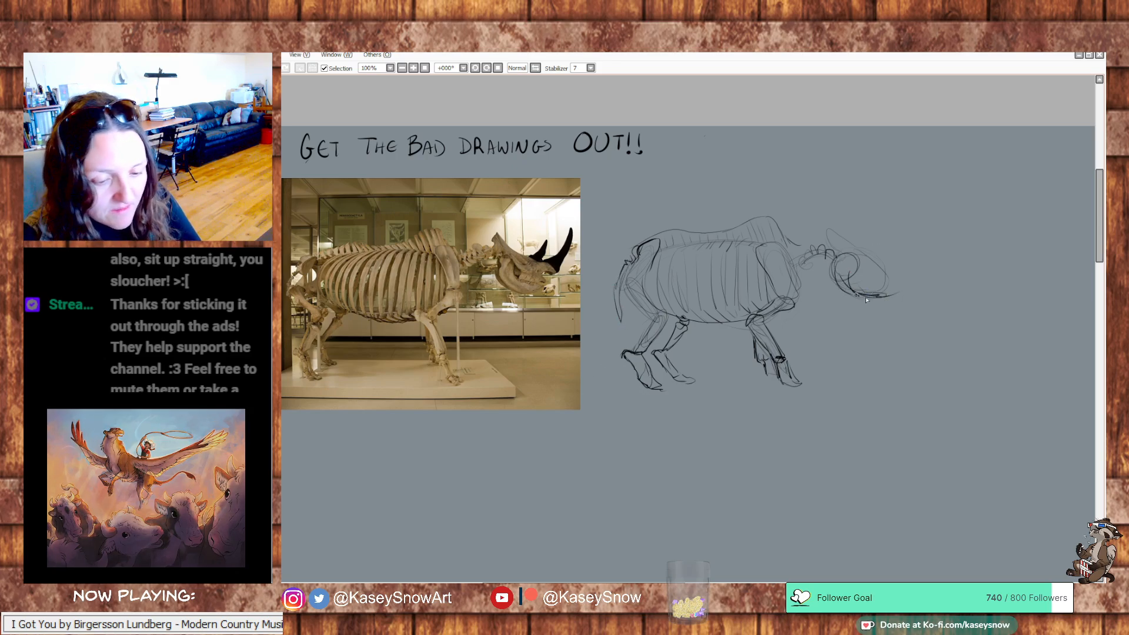
{"action": "mouse_move", "coordinate": [838, 259]}
{"action": "left_mouse_down"}
{"action": "mouse_move", "coordinate": [861, 302]}
{"action": "mouse_move", "coordinate": [899, 286]}
{"action": "left_mouse_up"}
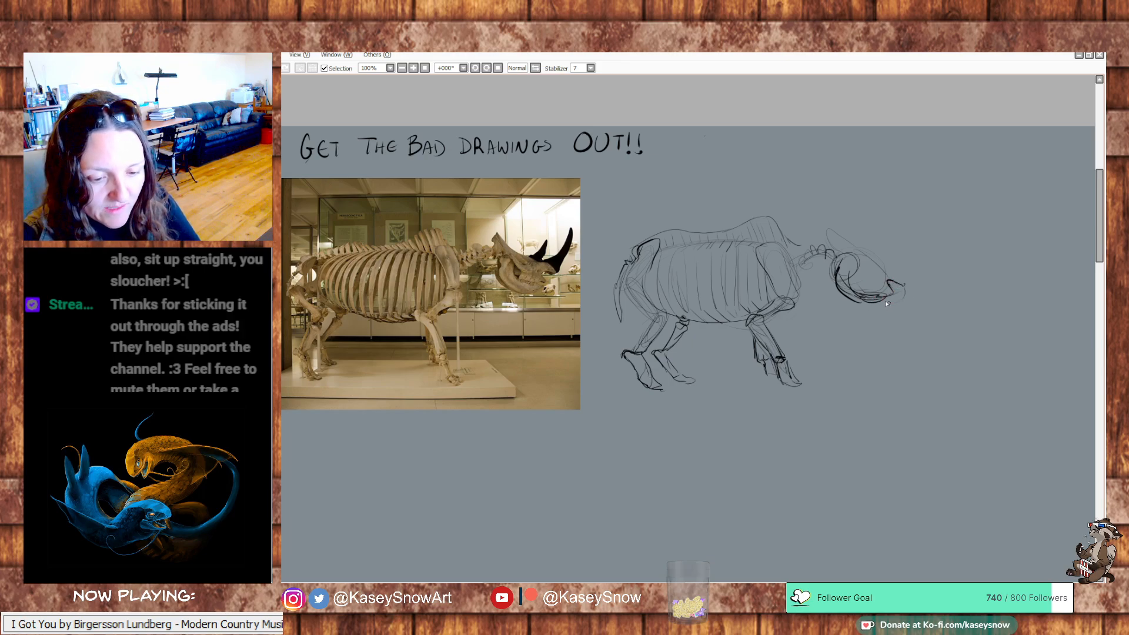
{"action": "mouse_move", "coordinate": [881, 300]}
{"action": "left_mouse_down"}
{"action": "mouse_move", "coordinate": [909, 290]}
{"action": "mouse_move", "coordinate": [894, 304]}
{"action": "left_mouse_up"}
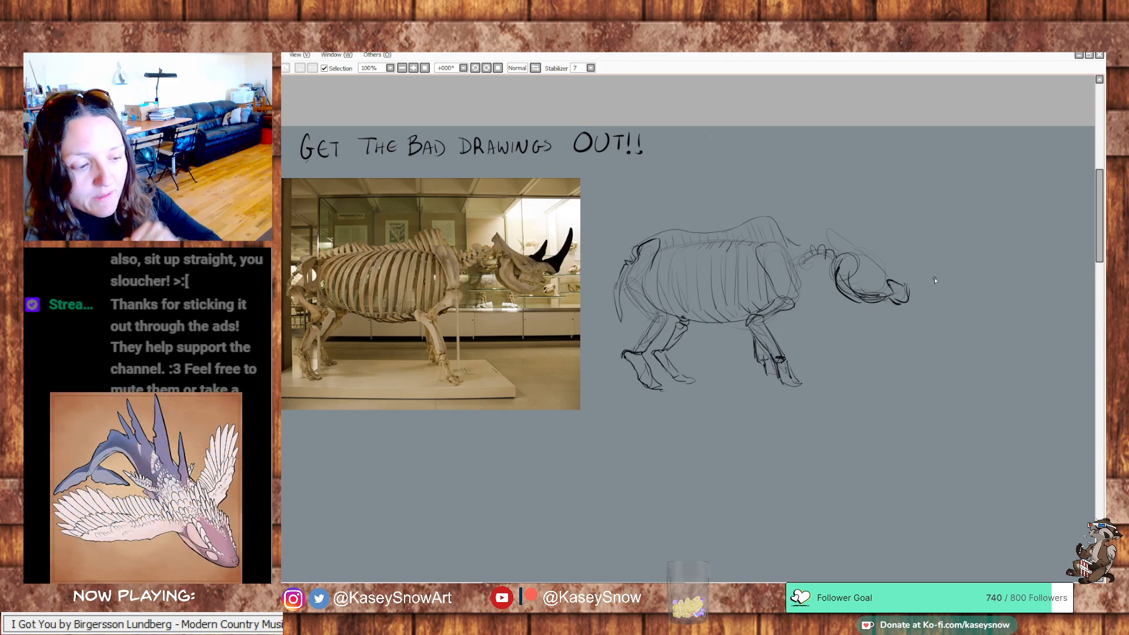
{"action": "key", "text": "ctrl+z"}
{"action": "key", "text": "ctrl+z"}
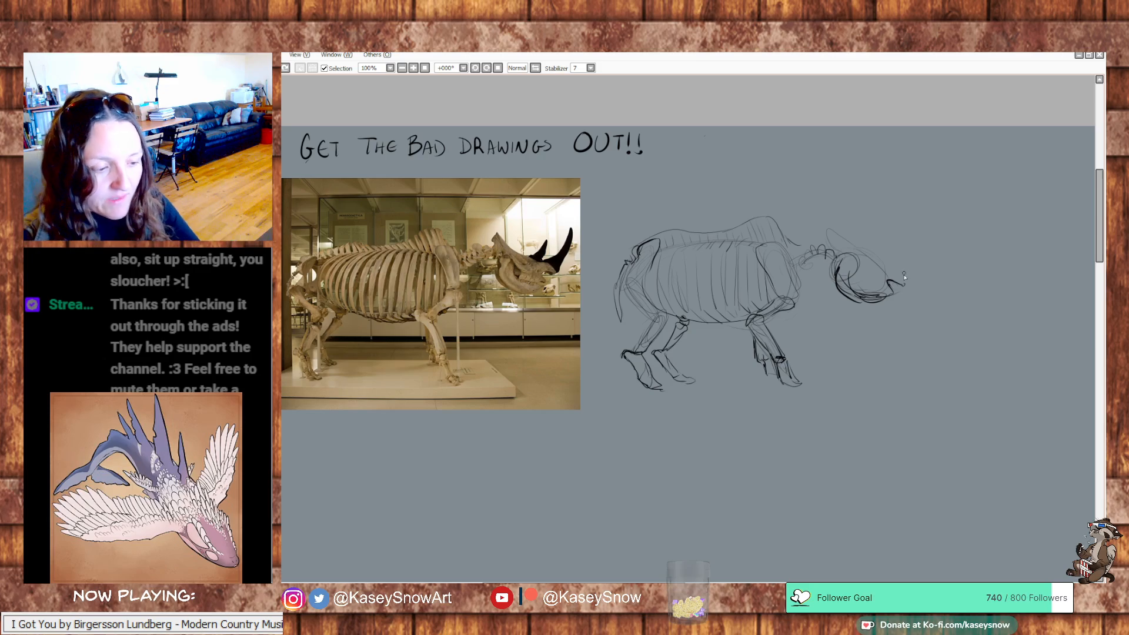
{"action": "left_click_drag", "start_coordinate": [906, 283], "coordinate": [826, 223]}
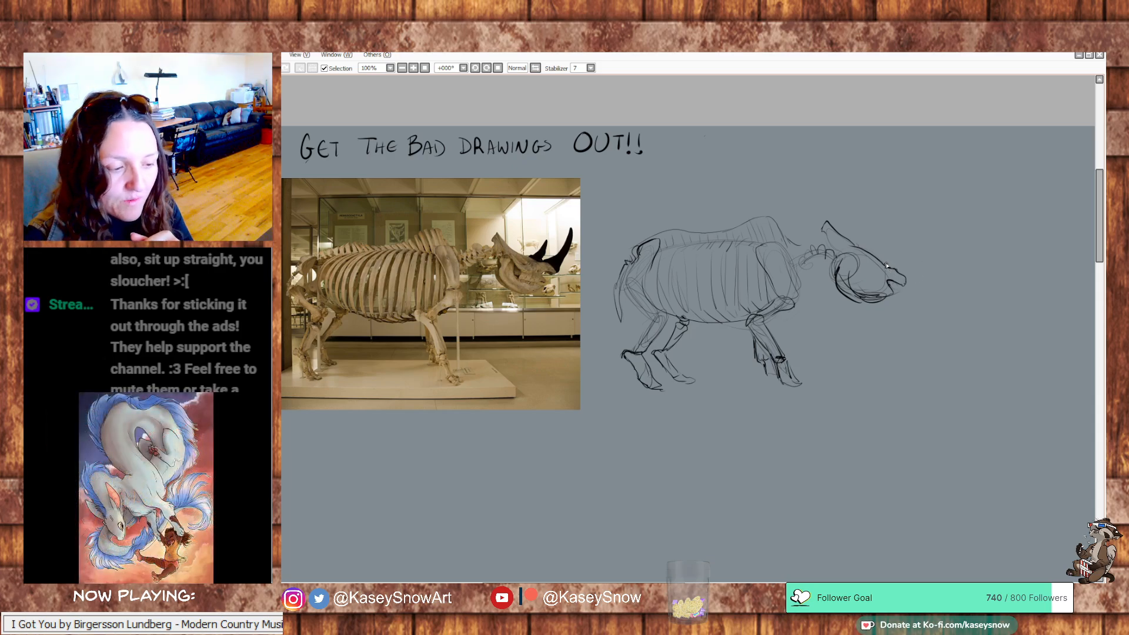
{"action": "left_click_drag", "start_coordinate": [886, 264], "coordinate": [930, 222]}
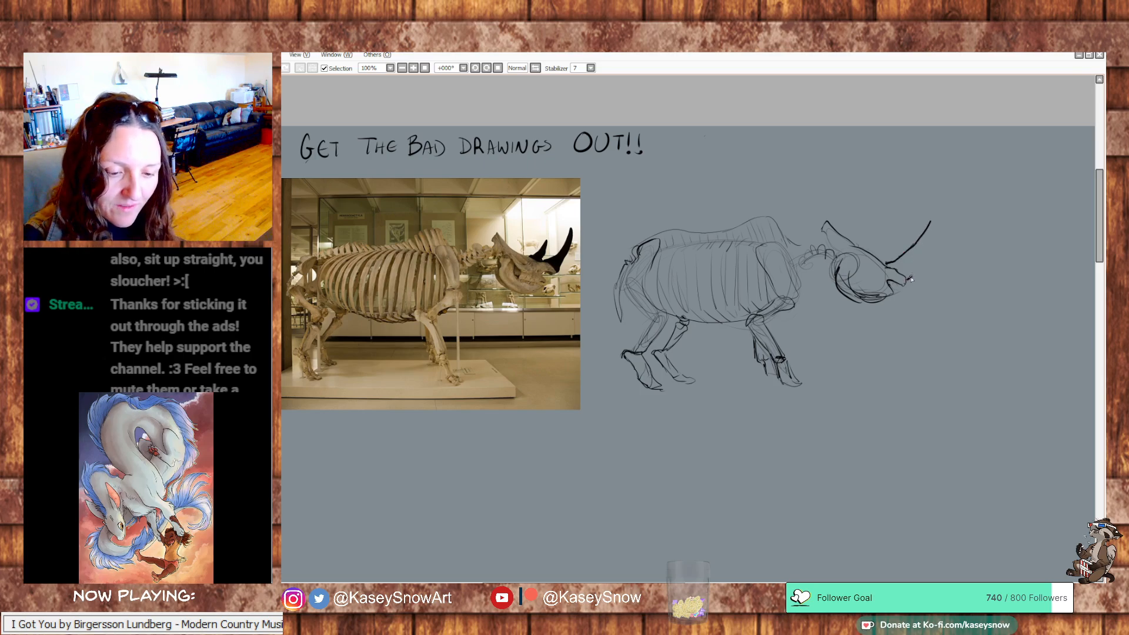
{"action": "left_click_drag", "start_coordinate": [910, 278], "coordinate": [935, 219]}
{"action": "key", "text": "ctrl+z"}
{"action": "key", "text": "ctrl+z"}
{"action": "key", "text": "ctrl+z"}
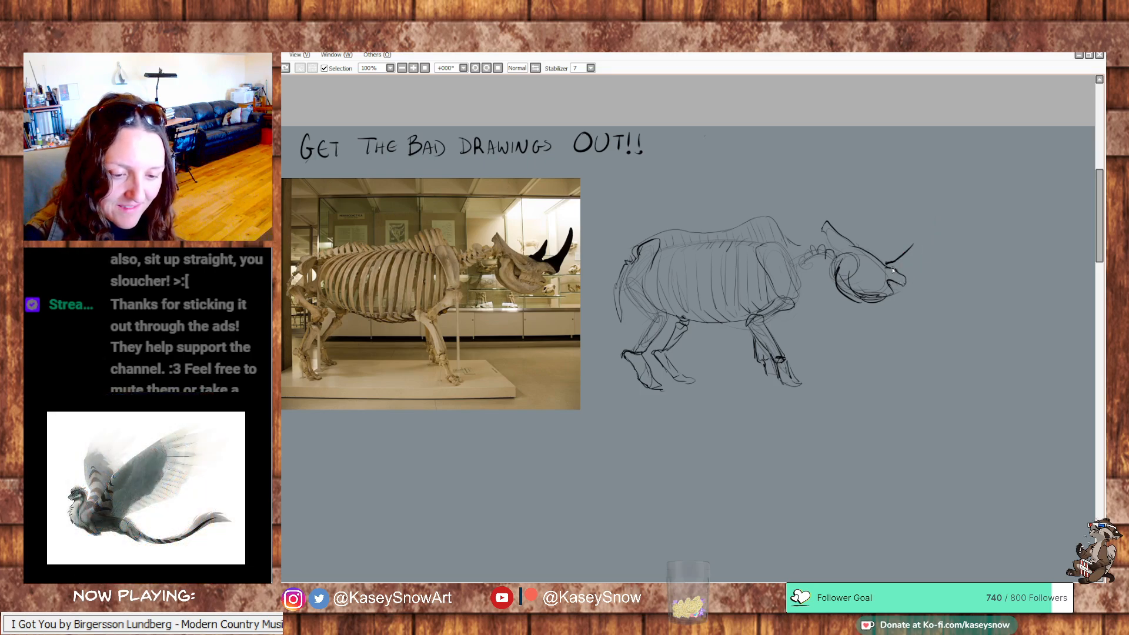
{"action": "key", "text": "ctrl+z"}
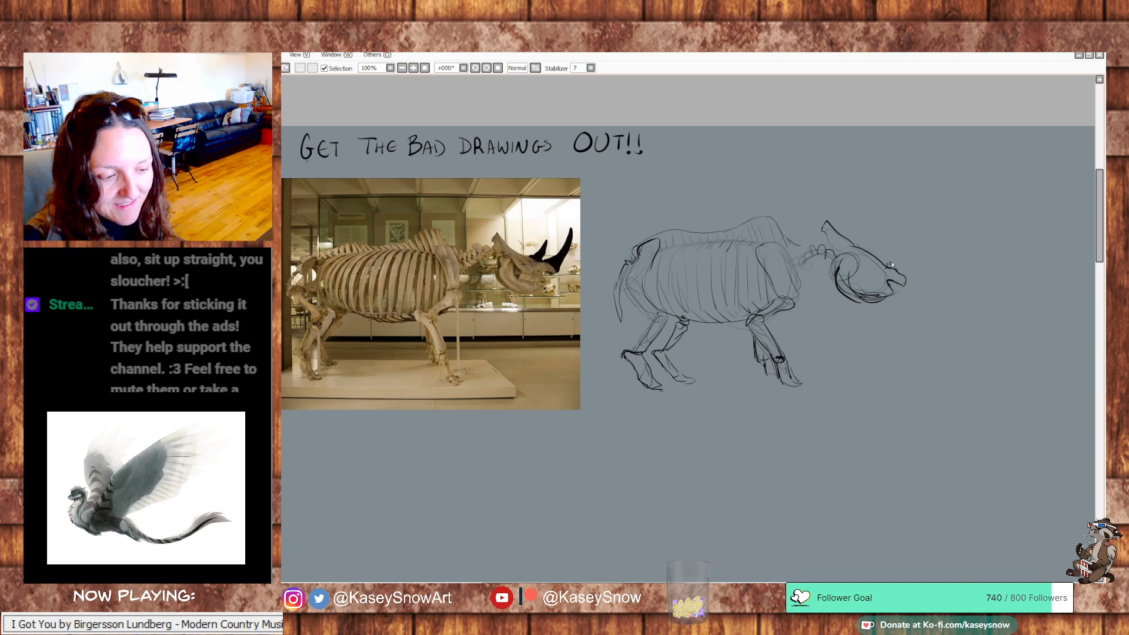
Draw a long curved front horn on the snout and a shorter pointed horn behind it
{"action": "mouse_move", "coordinate": [890, 265]}
{"action": "left_mouse_down"}
{"action": "mouse_move", "coordinate": [924, 219]}
{"action": "mouse_move", "coordinate": [906, 283]}
{"action": "left_mouse_up"}
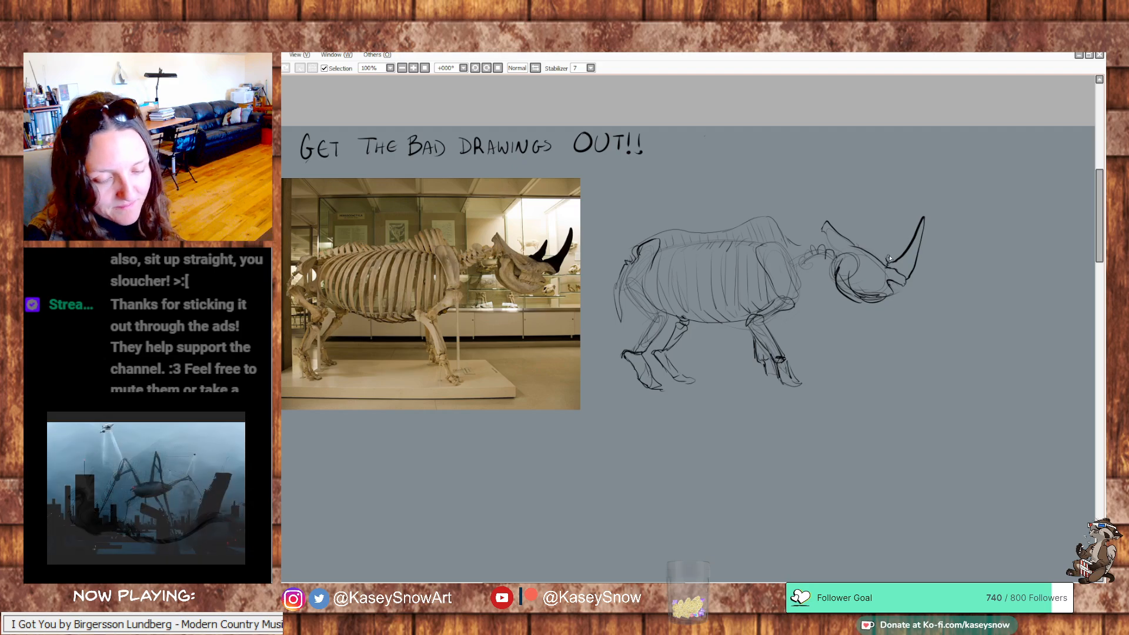
{"action": "mouse_move", "coordinate": [889, 254]}
{"action": "left_mouse_down"}
{"action": "mouse_move", "coordinate": [897, 237]}
{"action": "mouse_move", "coordinate": [881, 253]}
{"action": "left_mouse_up"}
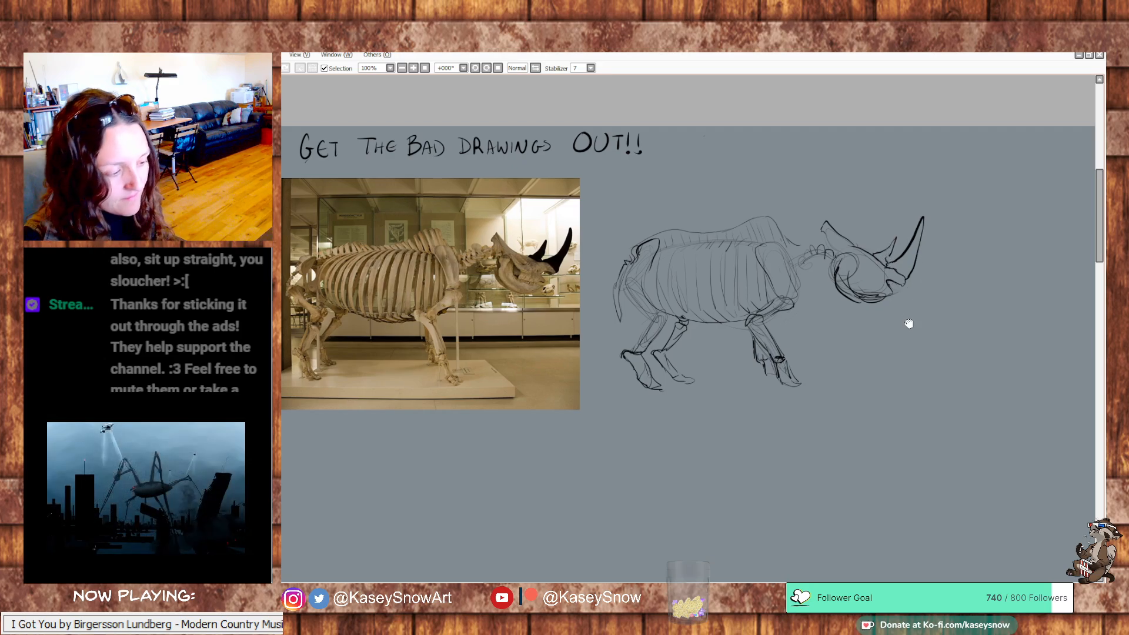
Redraw the lower jaw and add cheek and eye-socket lines inside the sketched skull
{"action": "mouse_move", "coordinate": [907, 322]}
{"action": "left_mouse_down"}
{"action": "mouse_move", "coordinate": [927, 298]}
{"action": "mouse_move", "coordinate": [877, 266]}
{"action": "mouse_move", "coordinate": [860, 274]}
{"action": "mouse_move", "coordinate": [904, 289]}
{"action": "left_mouse_up"}
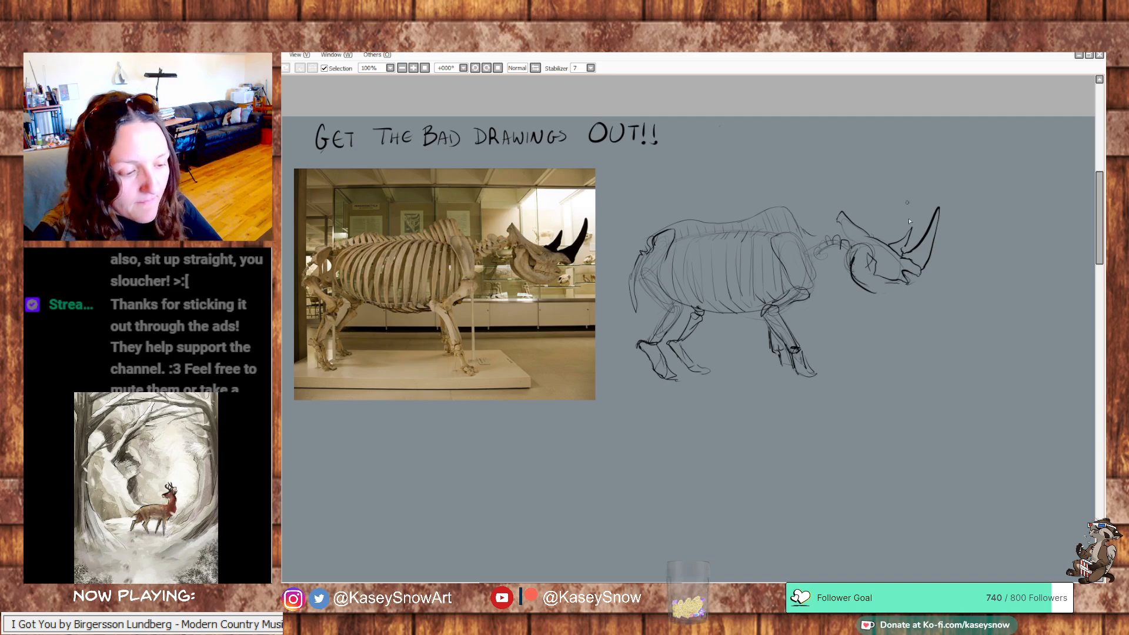
{"action": "mouse_move", "coordinate": [876, 274]}
{"action": "left_mouse_down"}
{"action": "mouse_move", "coordinate": [911, 285]}
{"action": "mouse_move", "coordinate": [870, 290]}
{"action": "mouse_move", "coordinate": [832, 250]}
{"action": "left_mouse_up"}
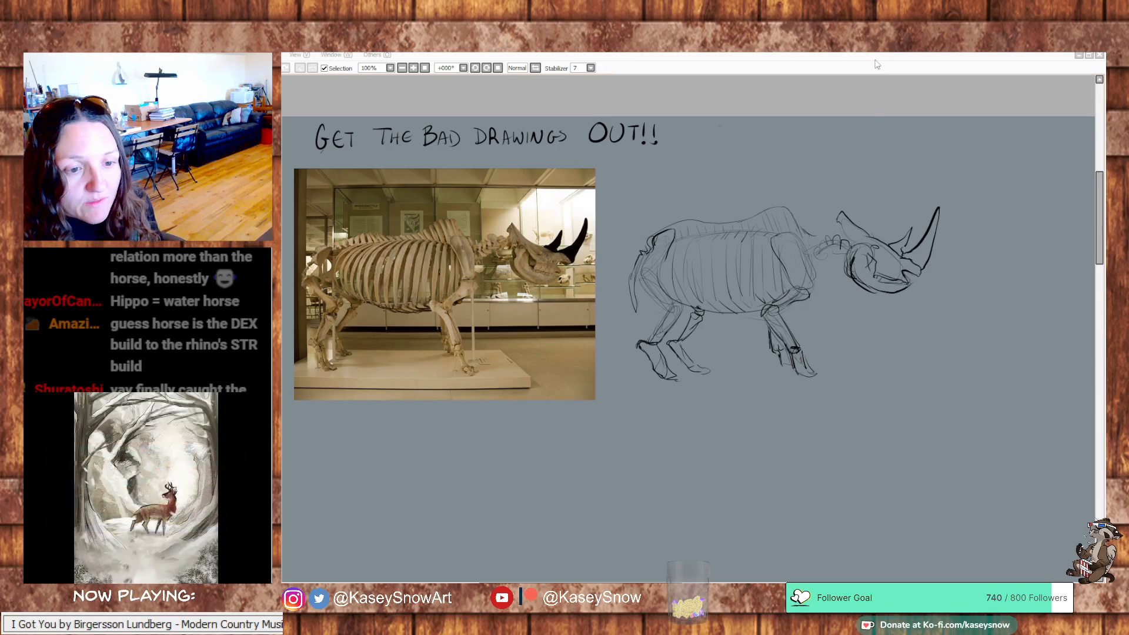
Paste the side-view photo of the walking rhino, scale it down and place it just below the skeleton photo
{"action": "left_click_drag", "start_coordinate": [830, 436], "coordinate": [878, 320]}
{"action": "key", "text": "ctrl+v"}
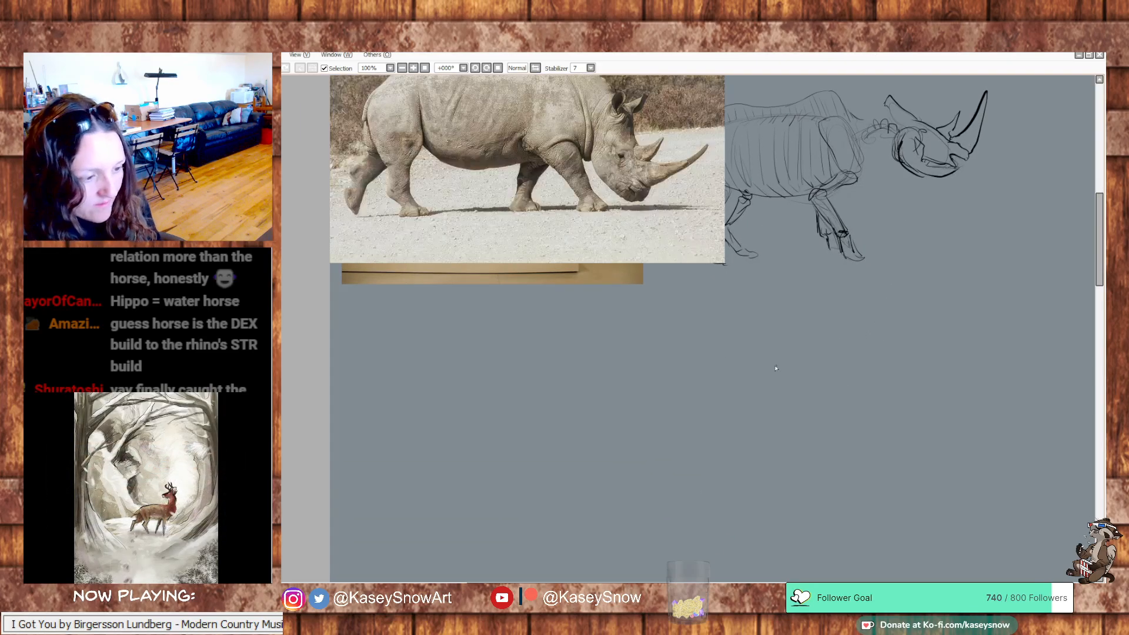
{"action": "left_click_drag", "start_coordinate": [610, 222], "coordinate": [631, 506]}
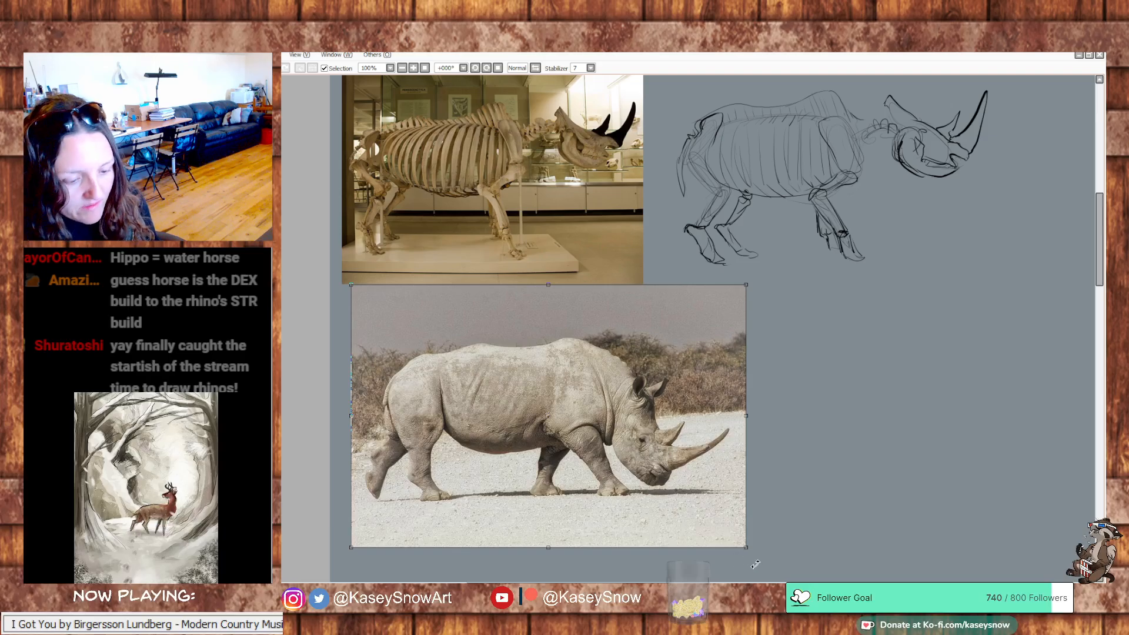
{"action": "left_click_drag", "start_coordinate": [744, 545], "coordinate": [621, 482]}
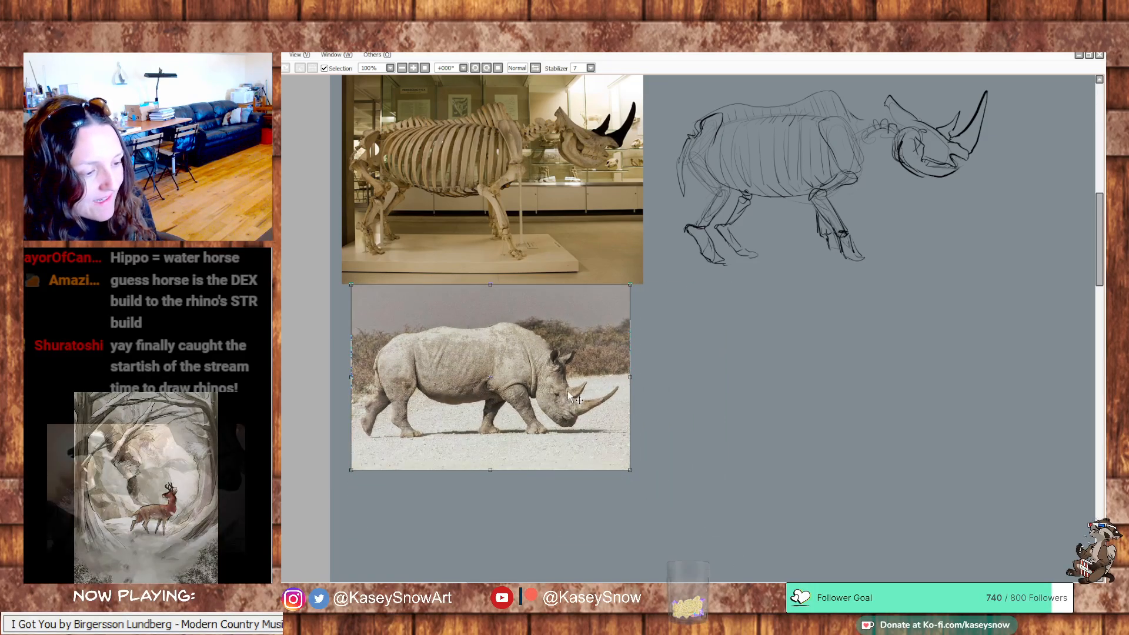
{"action": "left_click_drag", "start_coordinate": [398, 348], "coordinate": [395, 365]}
{"action": "key", "text": "Return"}
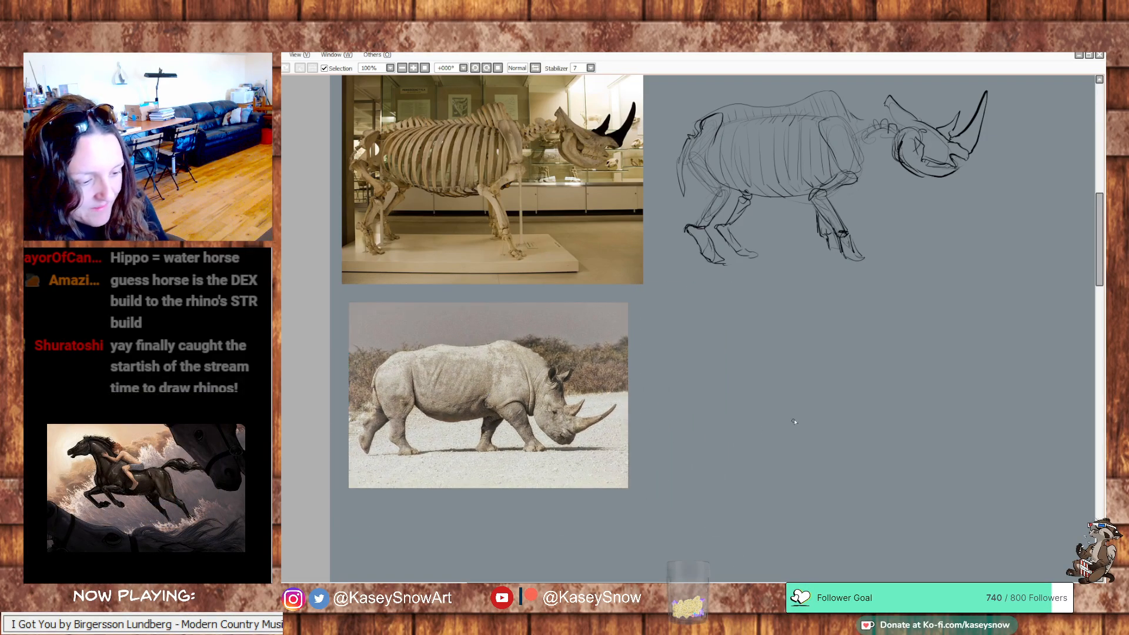
Trace the back contour in orange over the live rhino and skeleton photos for comparison, and undo the strokes while keeping both photos
{"action": "left_click_drag", "start_coordinate": [803, 418], "coordinate": [776, 418]}
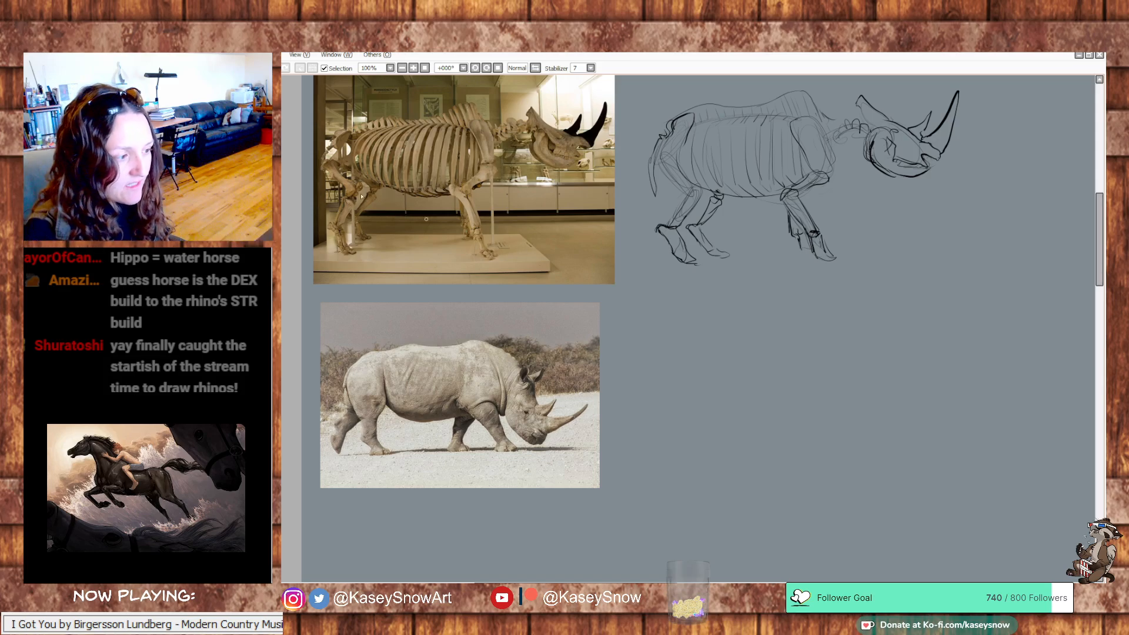
{"action": "mouse_move", "coordinate": [498, 347]}
{"action": "left_mouse_down"}
{"action": "mouse_move", "coordinate": [474, 335]}
{"action": "mouse_move", "coordinate": [360, 357]}
{"action": "left_mouse_up"}
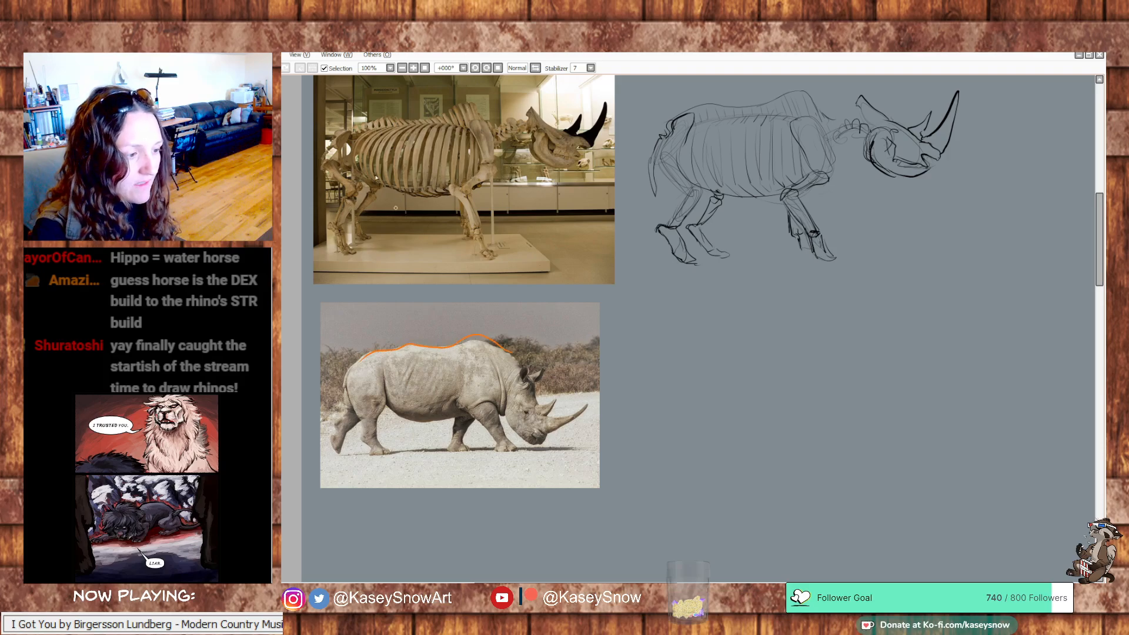
{"action": "mouse_move", "coordinate": [326, 141]}
{"action": "left_mouse_down"}
{"action": "mouse_move", "coordinate": [382, 113]}
{"action": "mouse_move", "coordinate": [467, 99]}
{"action": "mouse_move", "coordinate": [525, 130]}
{"action": "left_mouse_up"}
{"action": "key", "text": "ctrl+z"}
{"action": "key", "text": "ctrl+z"}
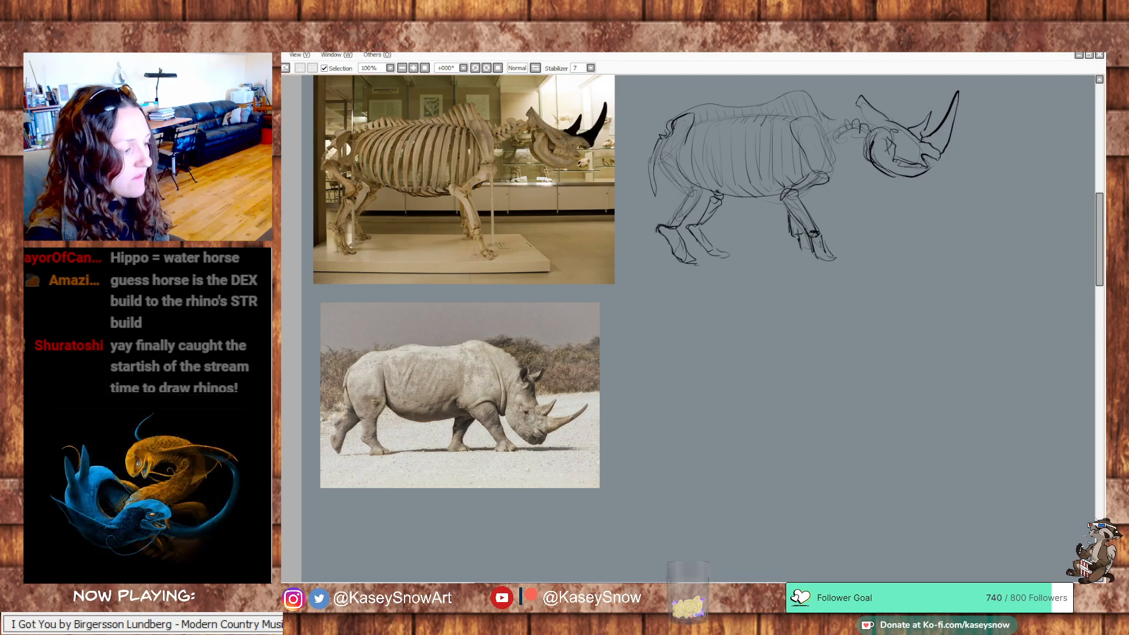
{"action": "key", "text": "ctrl+z"}
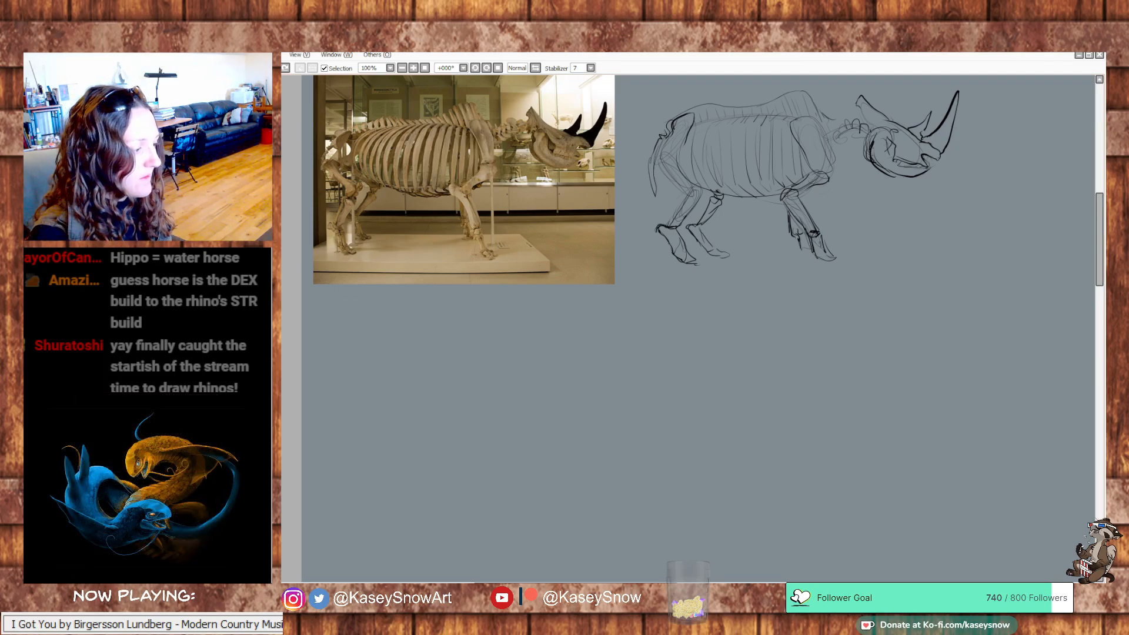
{"action": "key", "text": "ctrl+y"}
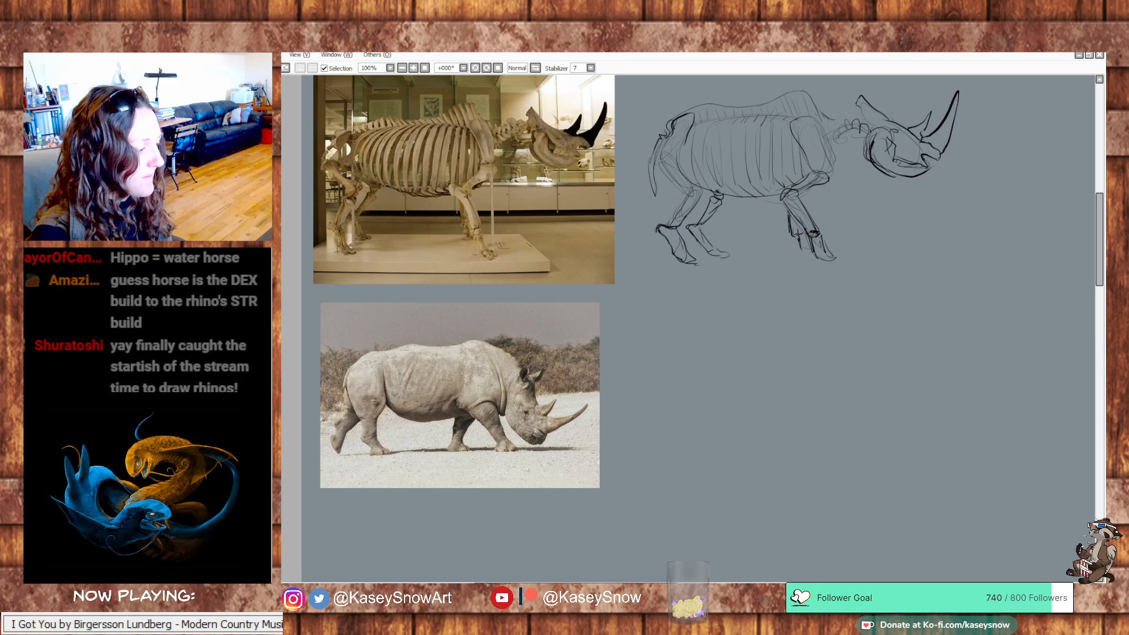
{"action": "key", "text": "ctrl+z"}
{"action": "key", "text": "ctrl+y"}
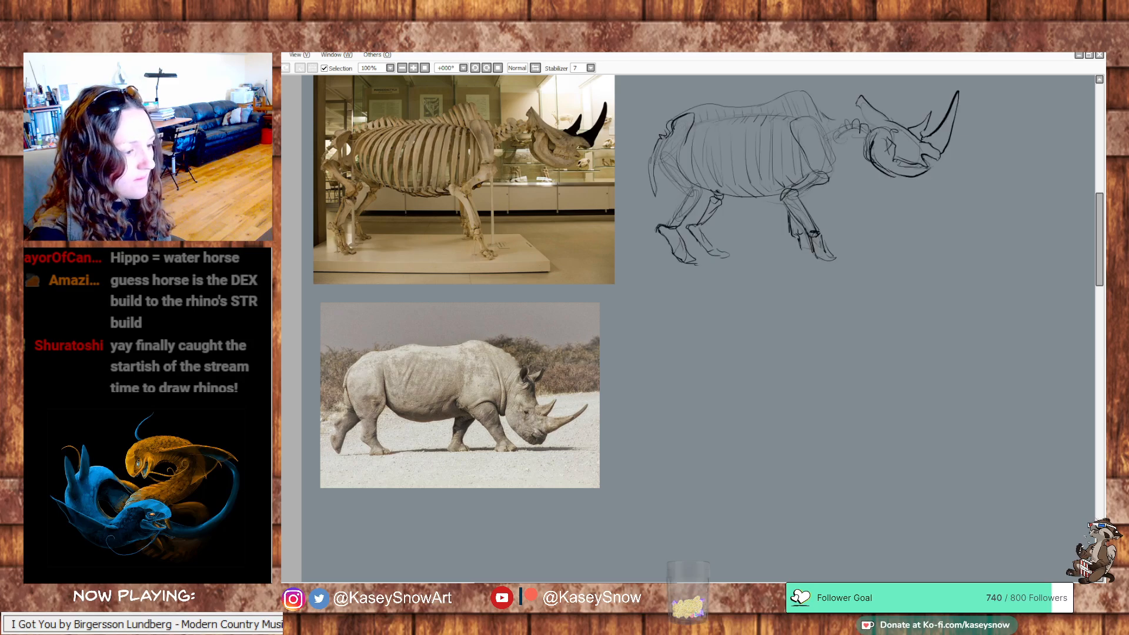
{"action": "scroll", "coordinate": [699, 329], "scroll_direction": "up", "scroll_amount": 4}
{"action": "key", "text": "ctrl+z"}
{"action": "key", "text": "ctrl+y"}
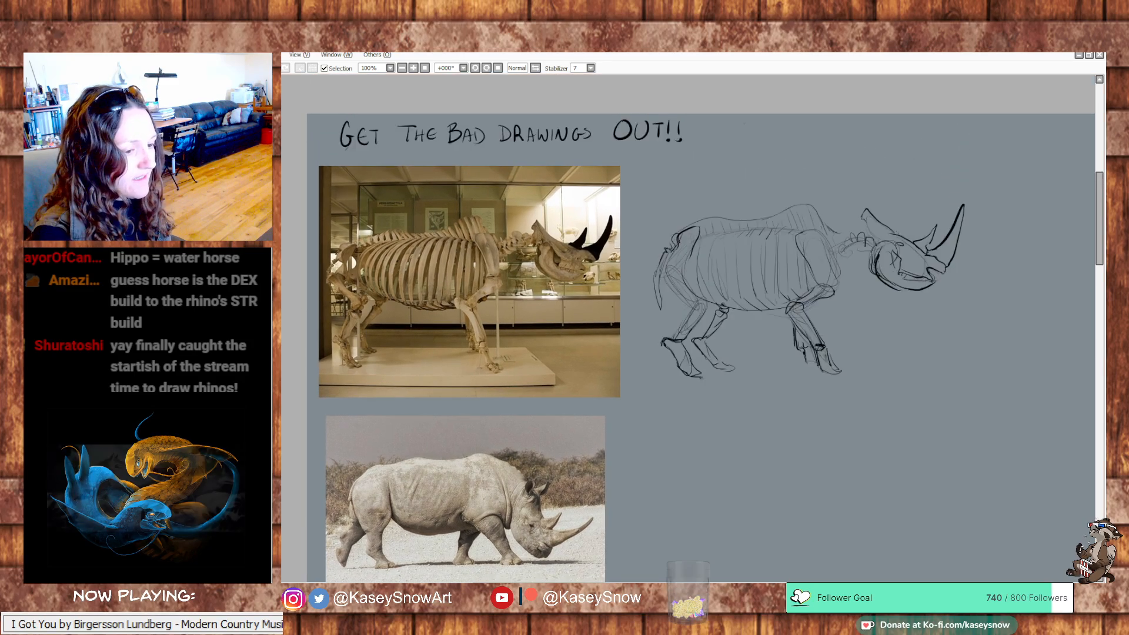
Beside the live rhino photo, lightly sketch an oval for the hindquarters, the back and belly lines, and the curved shoulder and neck
{"action": "scroll", "coordinate": [359, 284], "scroll_direction": "down", "scroll_amount": 4}
{"action": "left_click_drag", "start_coordinate": [736, 435], "coordinate": [691, 400]}
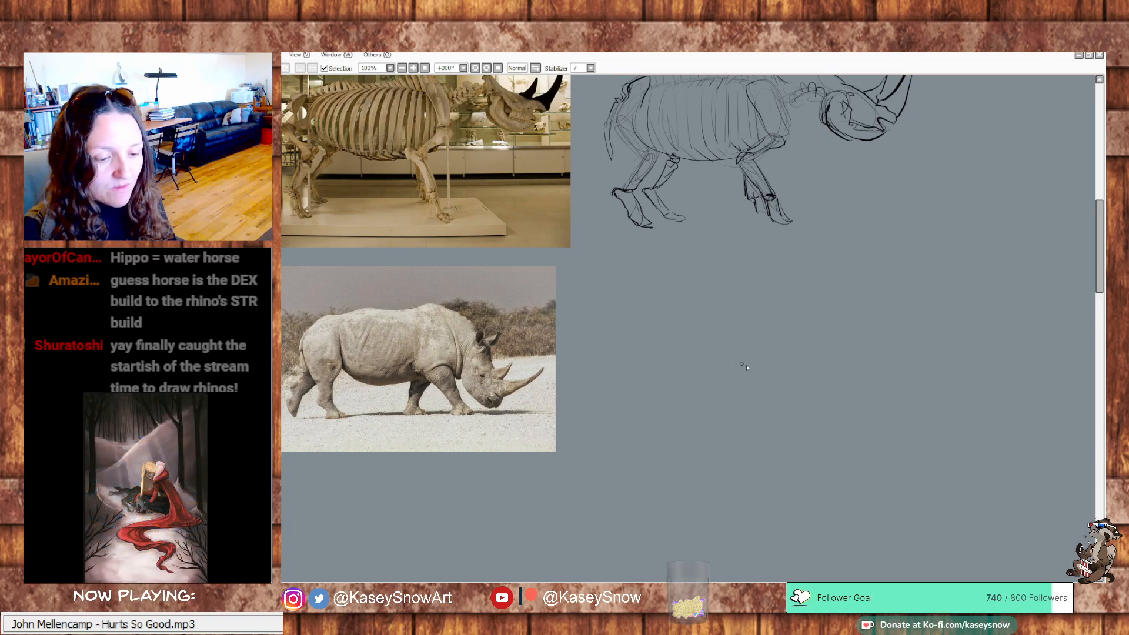
{"action": "left_click_drag", "start_coordinate": [742, 368], "coordinate": [723, 423]}
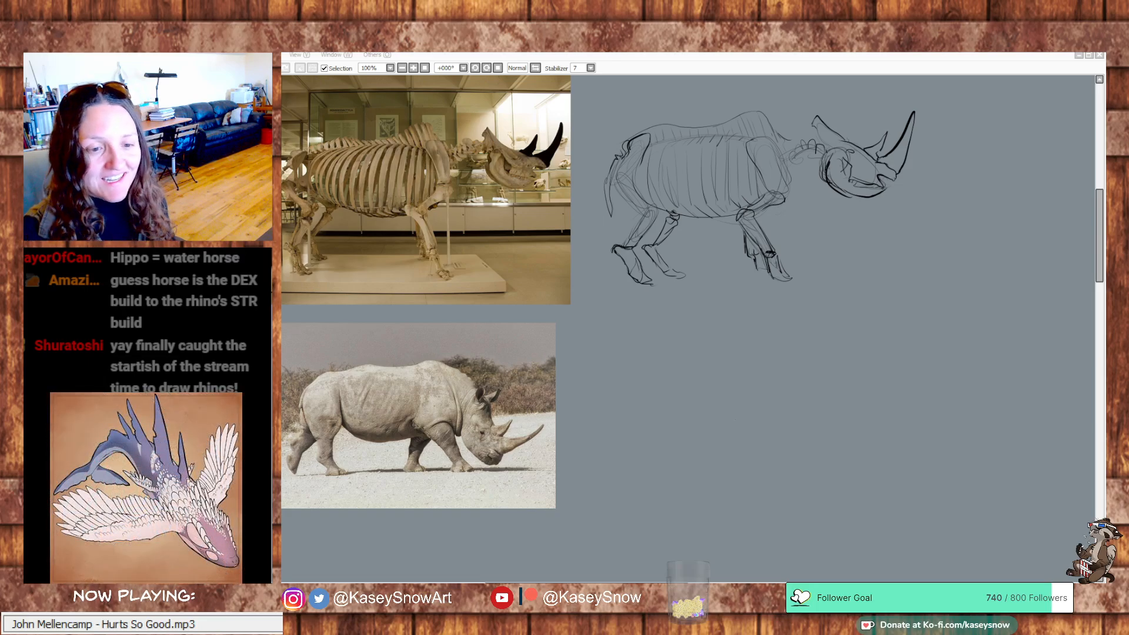
{"action": "left_click_drag", "start_coordinate": [860, 310], "coordinate": [884, 350]}
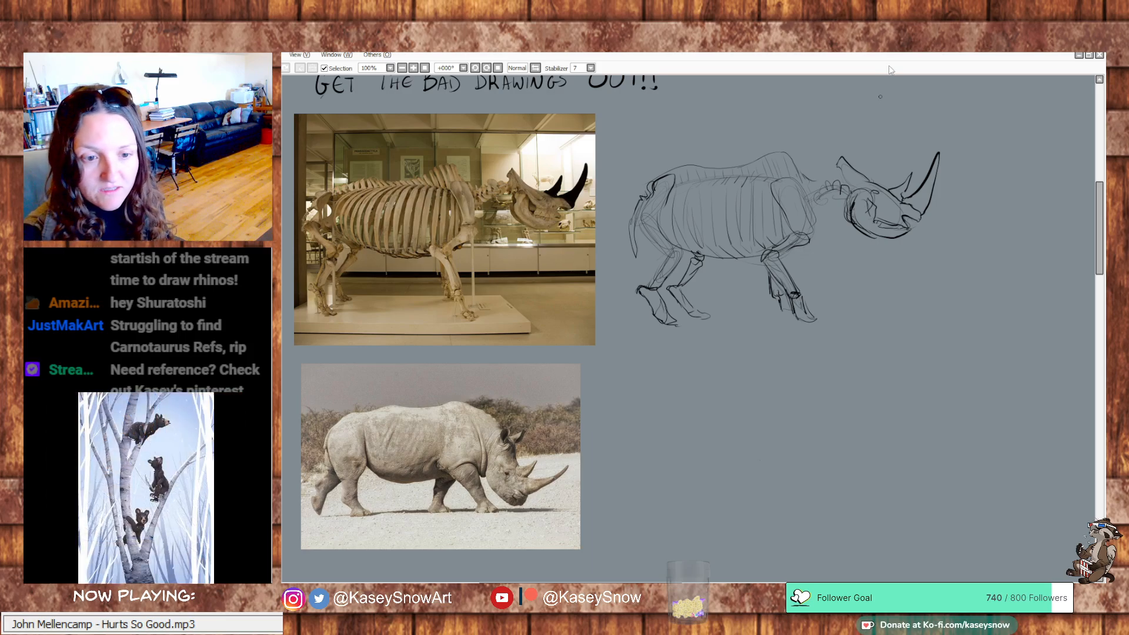
{"action": "left_click_drag", "start_coordinate": [890, 300], "coordinate": [887, 296]}
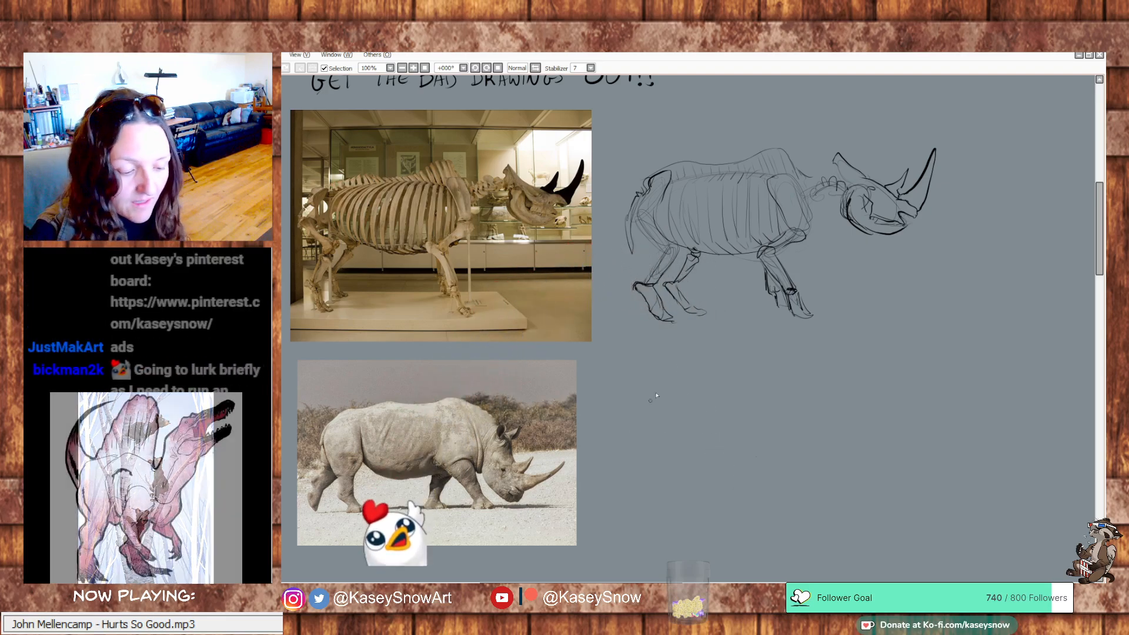
{"action": "left_click_drag", "start_coordinate": [650, 392], "coordinate": [635, 457]}
{"action": "key", "text": "ctrl+z"}
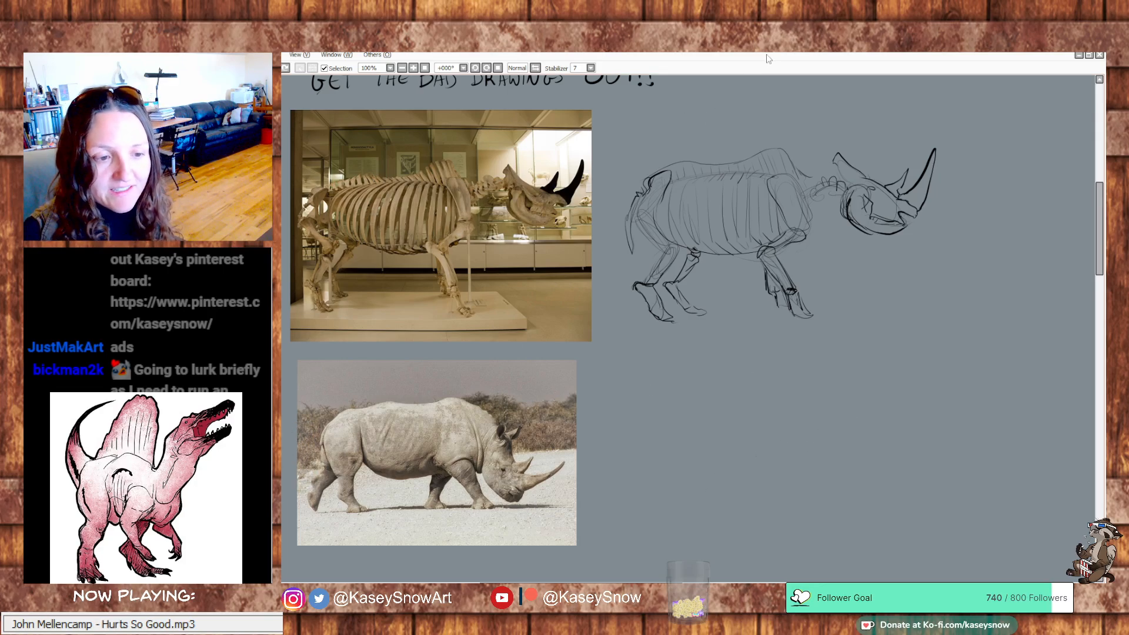
{"action": "mouse_move", "coordinate": [870, 292]}
{"action": "left_mouse_down"}
{"action": "mouse_move", "coordinate": [857, 298]}
{"action": "mouse_move", "coordinate": [881, 295]}
{"action": "left_mouse_up"}
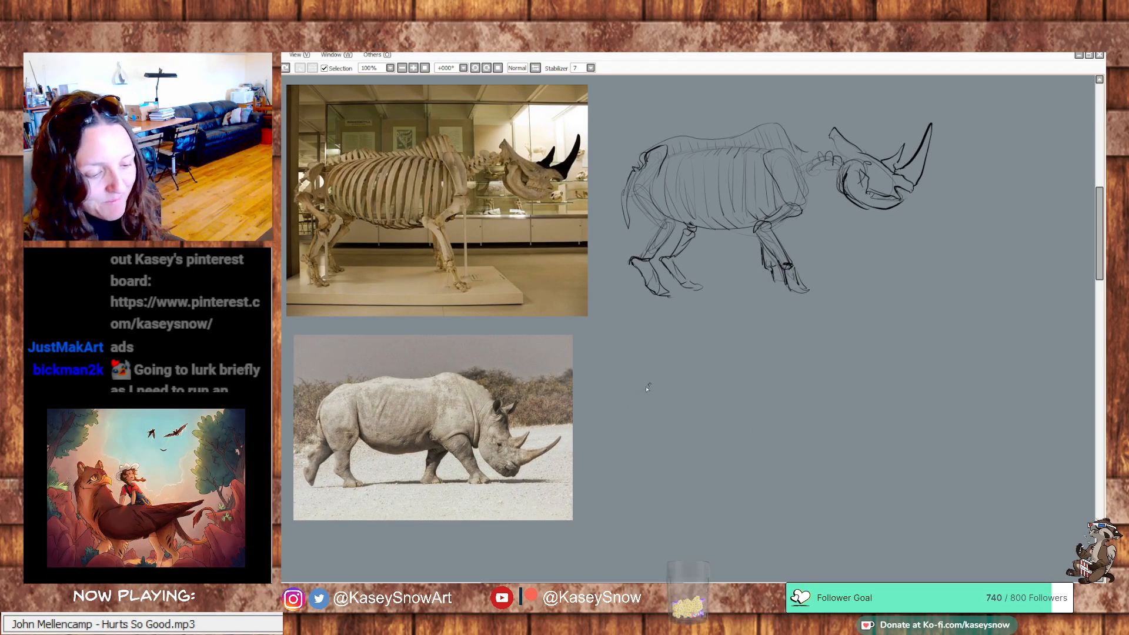
{"action": "mouse_move", "coordinate": [650, 385]}
{"action": "left_mouse_down"}
{"action": "mouse_move", "coordinate": [636, 442]}
{"action": "mouse_move", "coordinate": [628, 424]}
{"action": "left_mouse_up"}
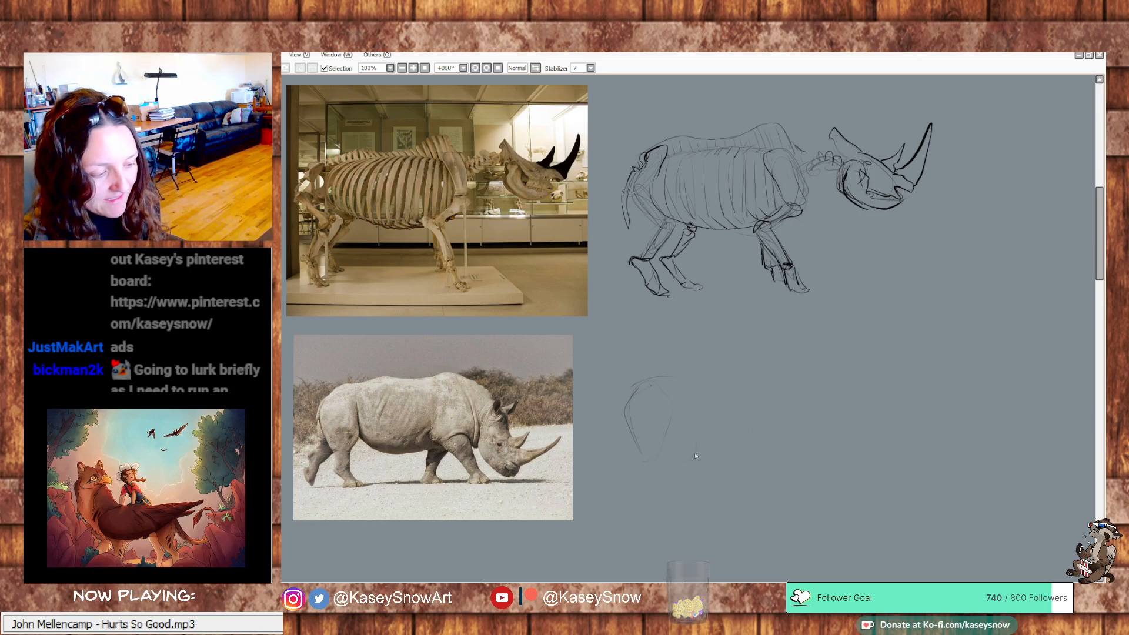
{"action": "mouse_move", "coordinate": [682, 380]}
{"action": "left_mouse_down"}
{"action": "mouse_move", "coordinate": [788, 398]}
{"action": "mouse_move", "coordinate": [742, 375]}
{"action": "mouse_move", "coordinate": [804, 385]}
{"action": "mouse_move", "coordinate": [771, 452]}
{"action": "mouse_move", "coordinate": [800, 374]}
{"action": "mouse_move", "coordinate": [793, 451]}
{"action": "mouse_move", "coordinate": [795, 375]}
{"action": "mouse_move", "coordinate": [786, 444]}
{"action": "mouse_move", "coordinate": [807, 382]}
{"action": "left_mouse_up"}
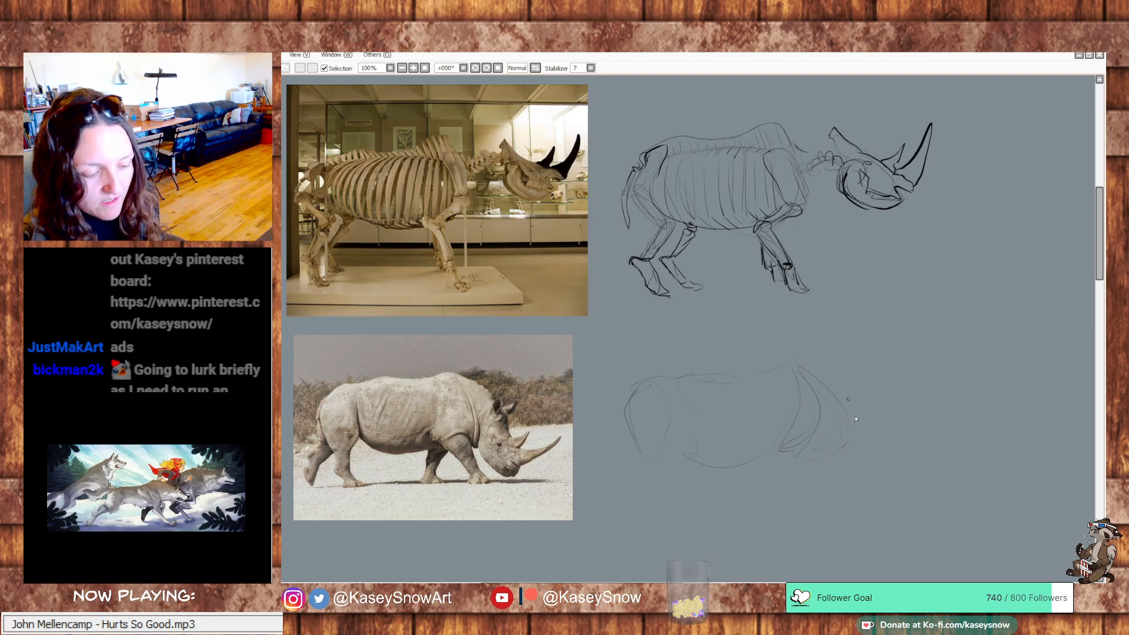
Sketch the lowered head with a tapering muzzle, rounded jaw and darker mouth and nostril marks, undoing the stray mark on the photo
{"action": "left_click_drag", "start_coordinate": [832, 466], "coordinate": [857, 486]}
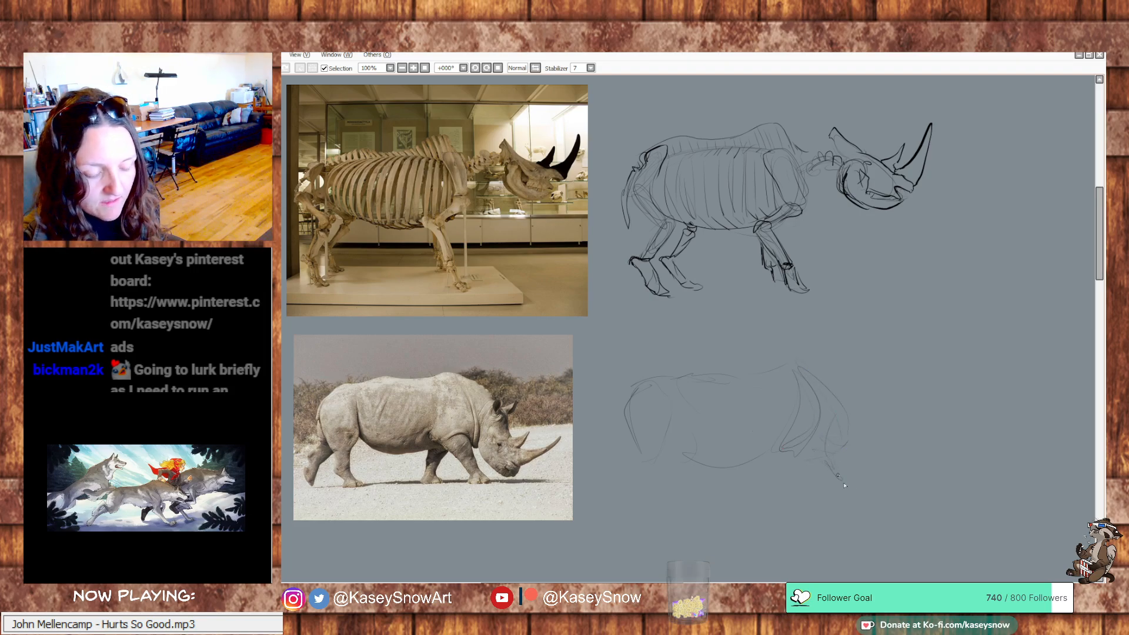
{"action": "mouse_move", "coordinate": [868, 445]}
{"action": "left_mouse_down"}
{"action": "mouse_move", "coordinate": [884, 462]}
{"action": "mouse_move", "coordinate": [878, 485]}
{"action": "left_mouse_up"}
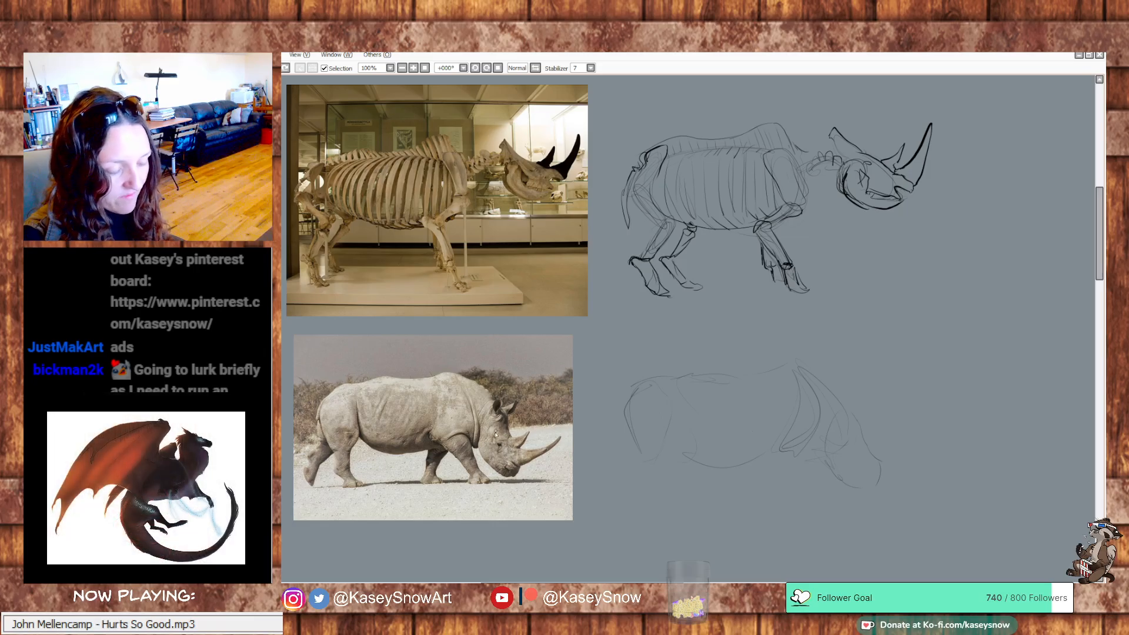
{"action": "left_click_drag", "start_coordinate": [496, 432], "coordinate": [521, 416]}
{"action": "key", "text": "ctrl+z"}
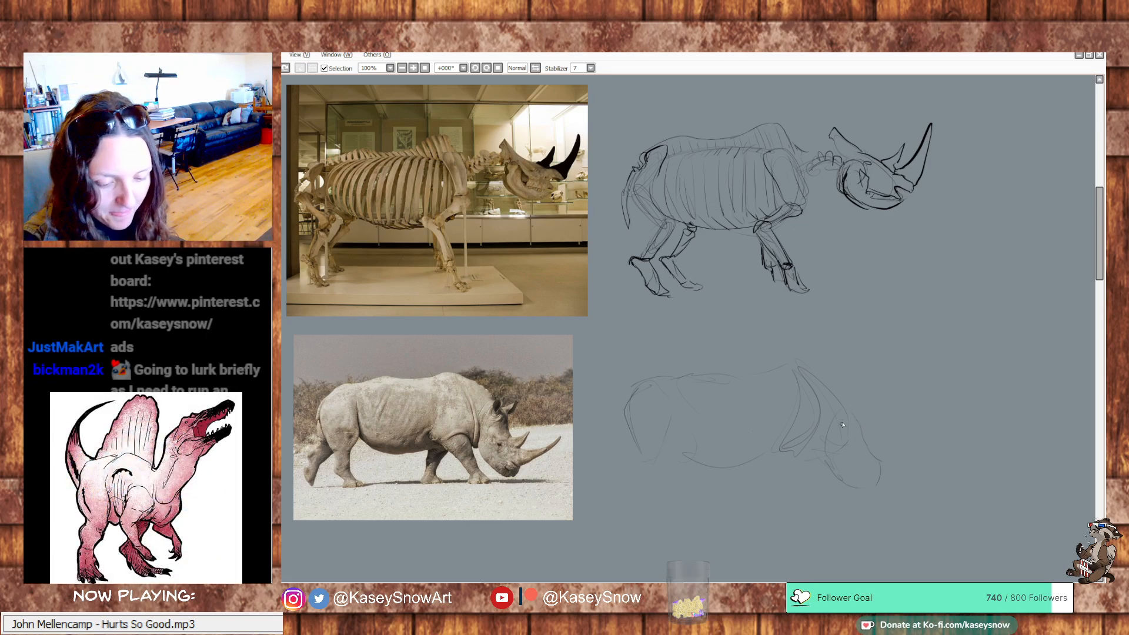
{"action": "mouse_move", "coordinate": [838, 418]}
{"action": "left_mouse_down"}
{"action": "mouse_move", "coordinate": [824, 451]}
{"action": "mouse_move", "coordinate": [844, 487]}
{"action": "mouse_move", "coordinate": [873, 492]}
{"action": "mouse_move", "coordinate": [869, 482]}
{"action": "mouse_move", "coordinate": [881, 494]}
{"action": "mouse_move", "coordinate": [873, 453]}
{"action": "left_mouse_up"}
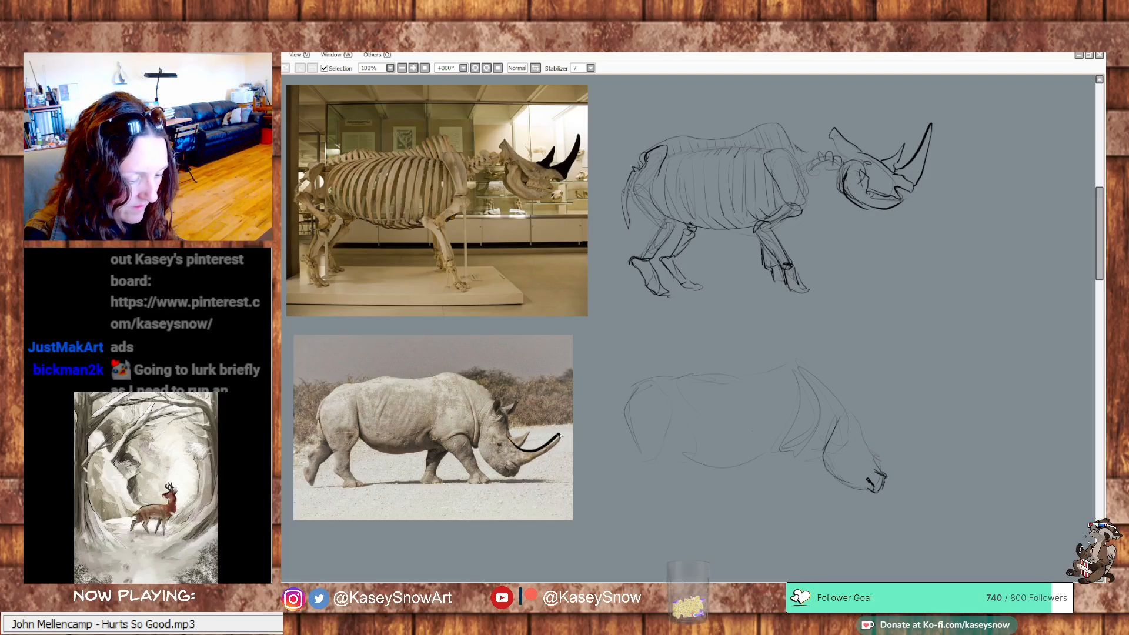
Try tracing the front horn and snout over the live rhino photo, and undo the strokes
{"action": "mouse_move", "coordinate": [499, 459]}
{"action": "left_mouse_down"}
{"action": "mouse_move", "coordinate": [524, 469]}
{"action": "mouse_move", "coordinate": [561, 436]}
{"action": "mouse_move", "coordinate": [505, 448]}
{"action": "mouse_move", "coordinate": [560, 438]}
{"action": "mouse_move", "coordinate": [503, 458]}
{"action": "left_mouse_up"}
{"action": "key", "text": "ctrl+z"}
{"action": "key", "text": "ctrl+z"}
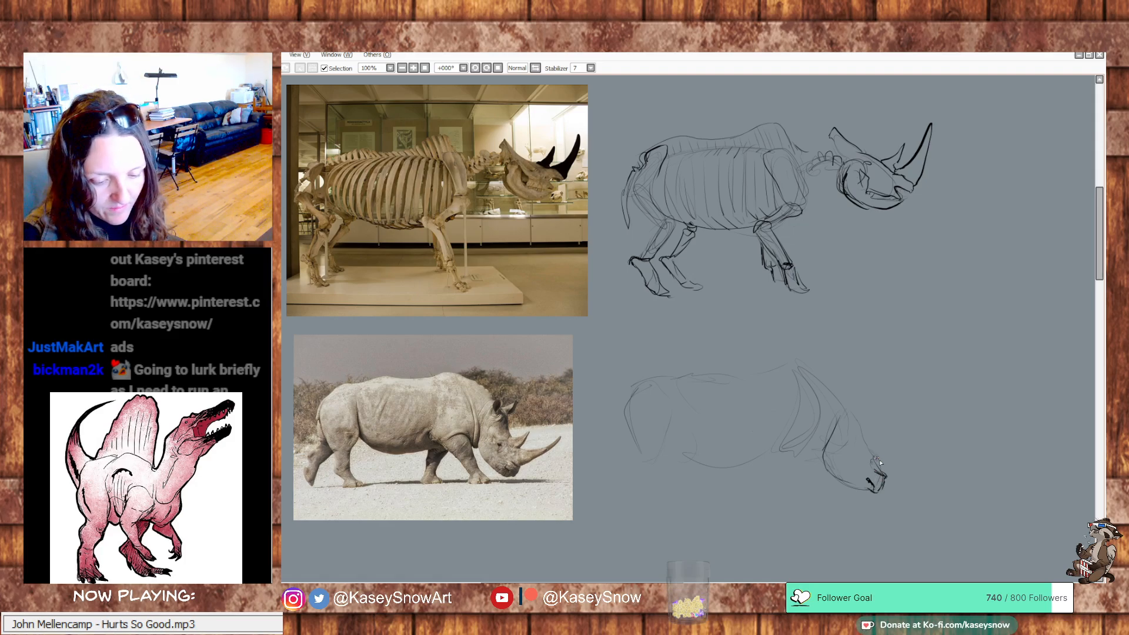
Draw a long upward-curving front horn on the lowered head's snout and a short pointed horn behind it
{"action": "mouse_move", "coordinate": [876, 456]}
{"action": "left_mouse_down"}
{"action": "mouse_move", "coordinate": [944, 441]}
{"action": "mouse_move", "coordinate": [886, 480]}
{"action": "mouse_move", "coordinate": [933, 455]}
{"action": "left_mouse_up"}
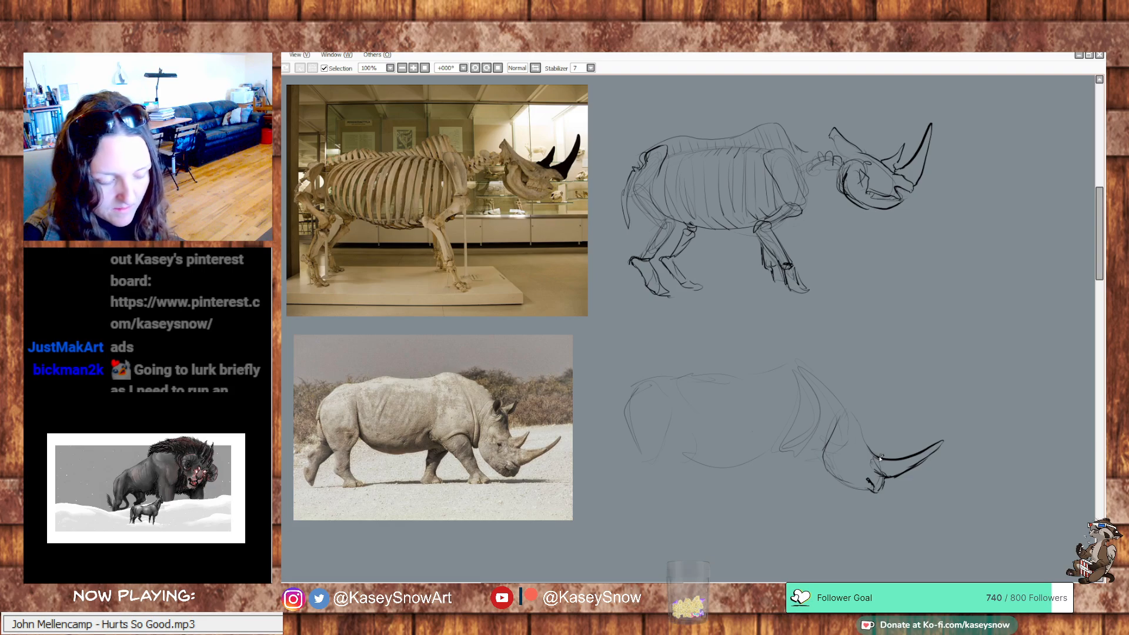
{"action": "left_click_drag", "start_coordinate": [891, 436], "coordinate": [868, 444]}
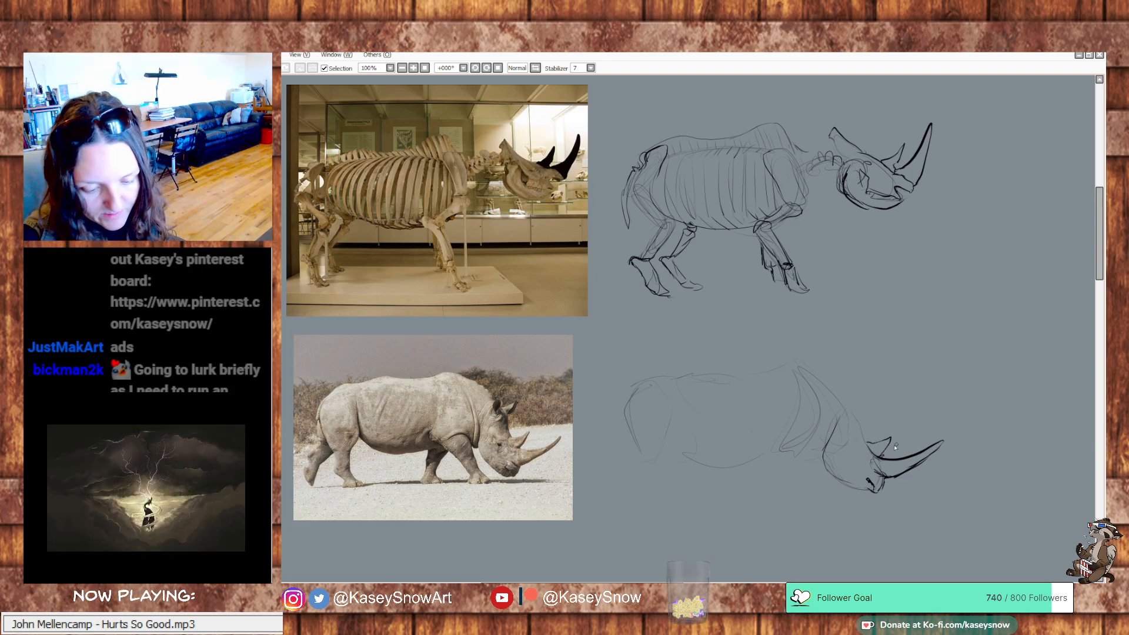
{"action": "key", "text": "ctrl+z"}
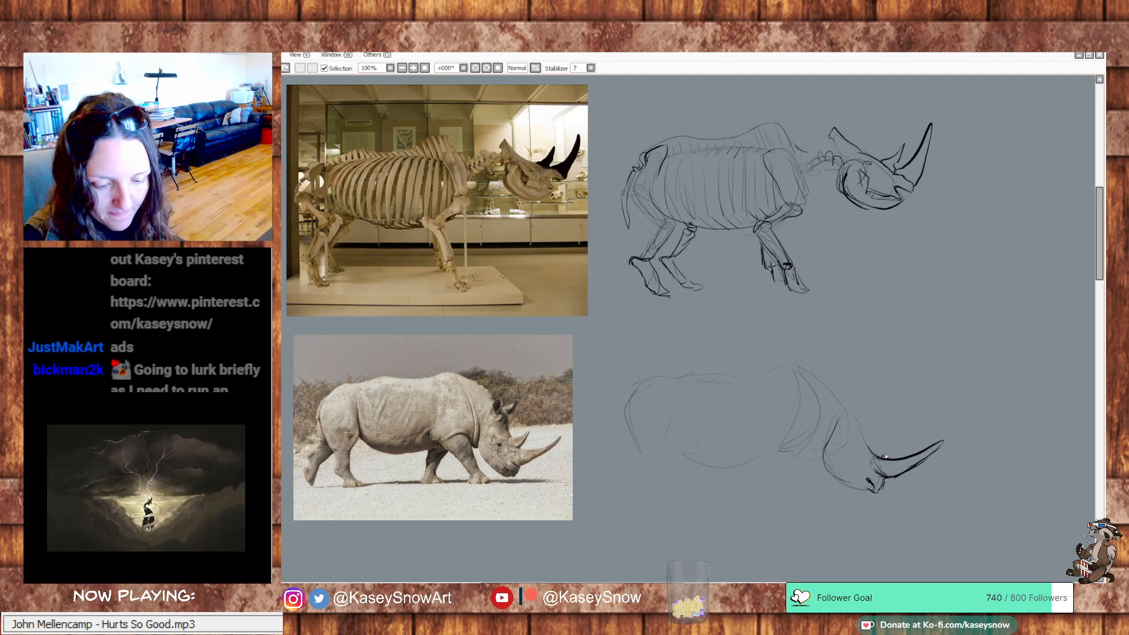
{"action": "mouse_move", "coordinate": [888, 452]}
{"action": "left_mouse_down"}
{"action": "mouse_move", "coordinate": [893, 435]}
{"action": "mouse_move", "coordinate": [871, 442]}
{"action": "left_mouse_up"}
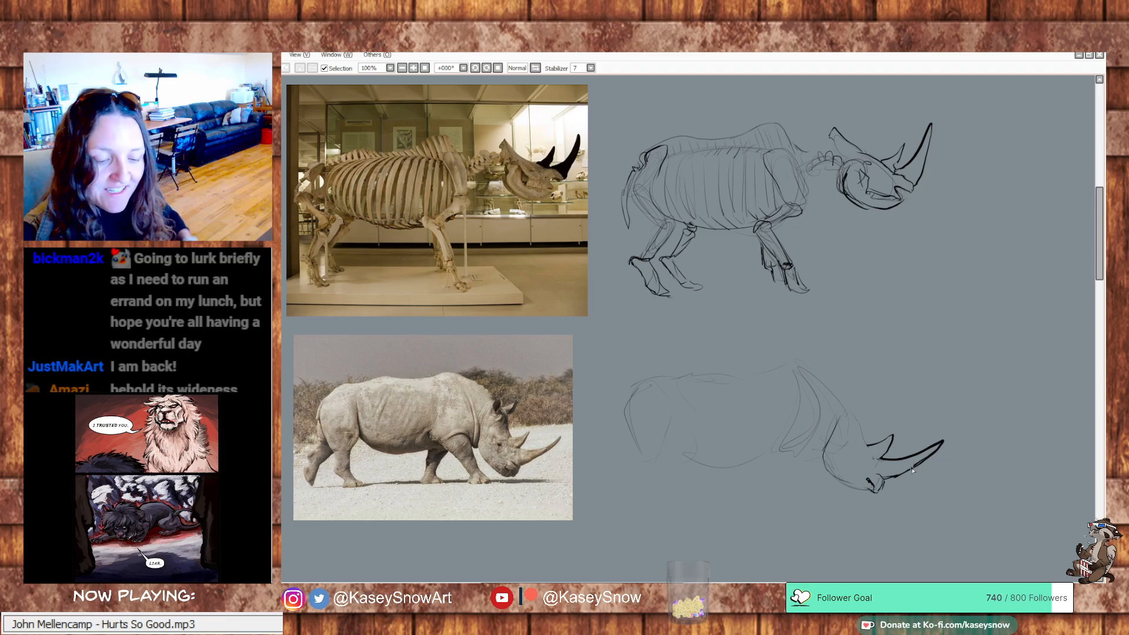
Draw the forehead line rising from the rear horn and darken the curved back edge of the cheek, redoing the cheek stroke
{"action": "left_click_drag", "start_coordinate": [869, 446], "coordinate": [856, 407]}
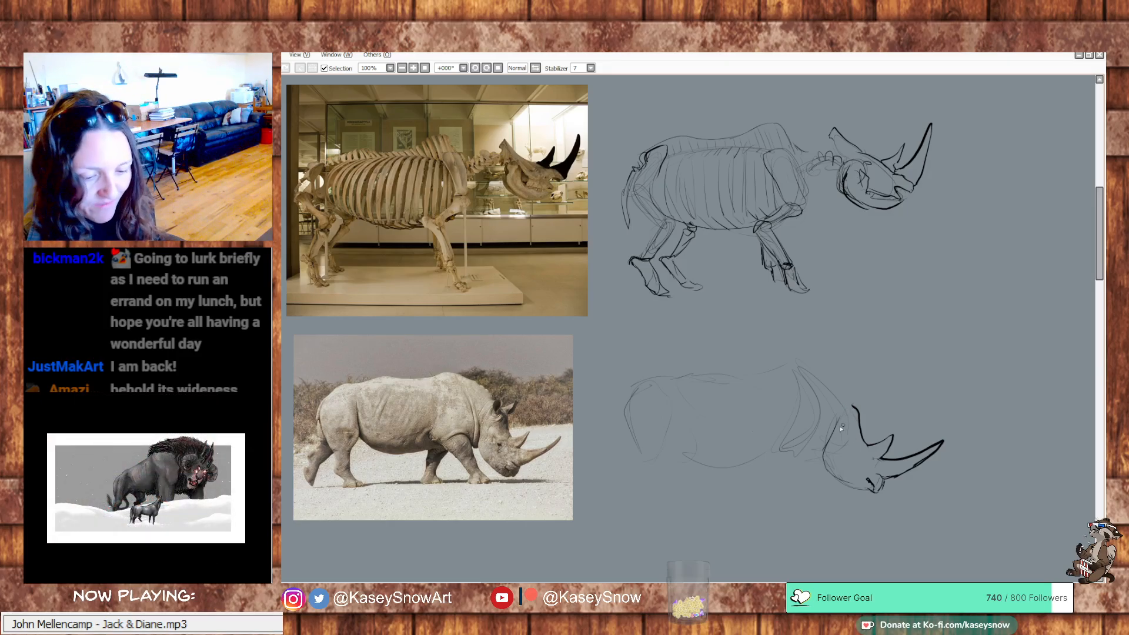
{"action": "left_click_drag", "start_coordinate": [838, 414], "coordinate": [822, 462]}
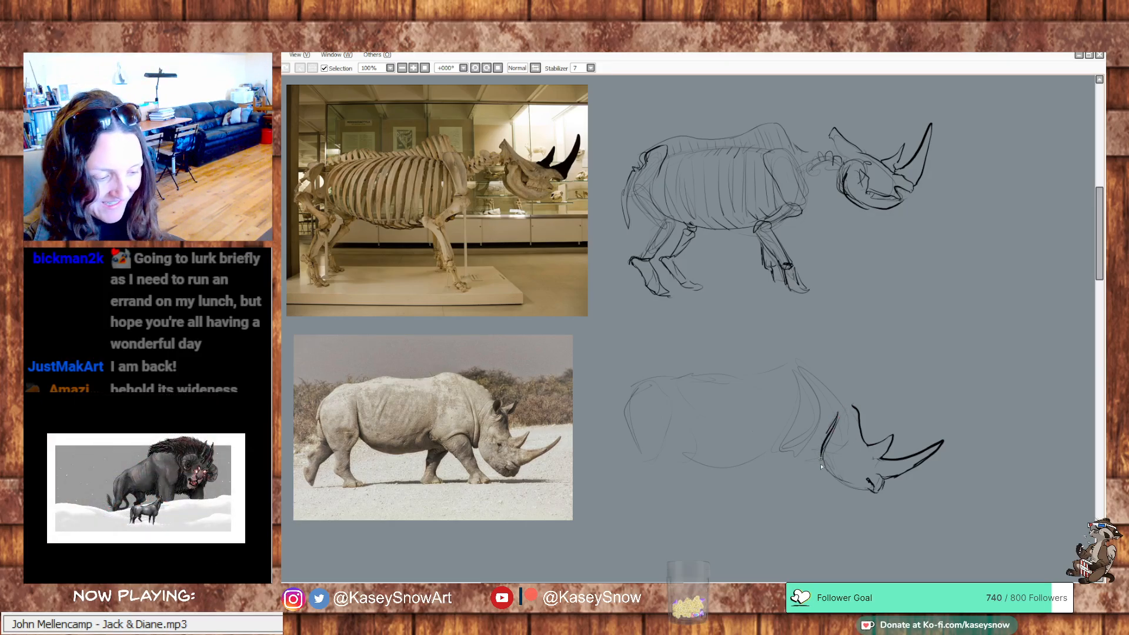
{"action": "key", "text": "ctrl+z"}
{"action": "left_click_drag", "start_coordinate": [838, 411], "coordinate": [824, 480]}
{"action": "key", "text": "ctrl+z"}
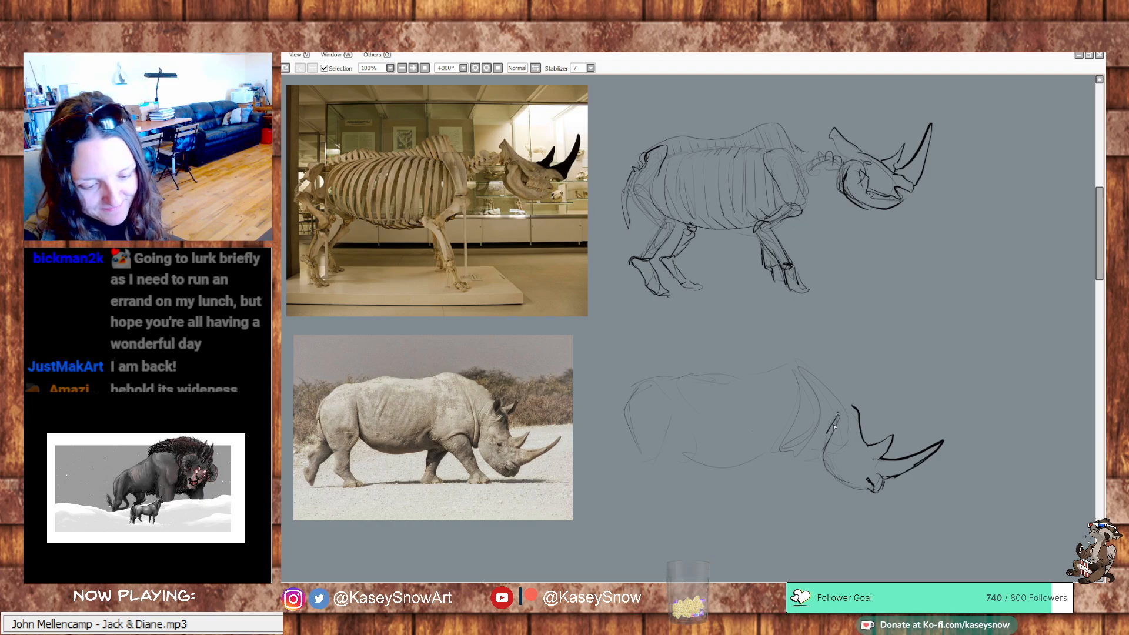
{"action": "left_click_drag", "start_coordinate": [838, 413], "coordinate": [827, 472]}
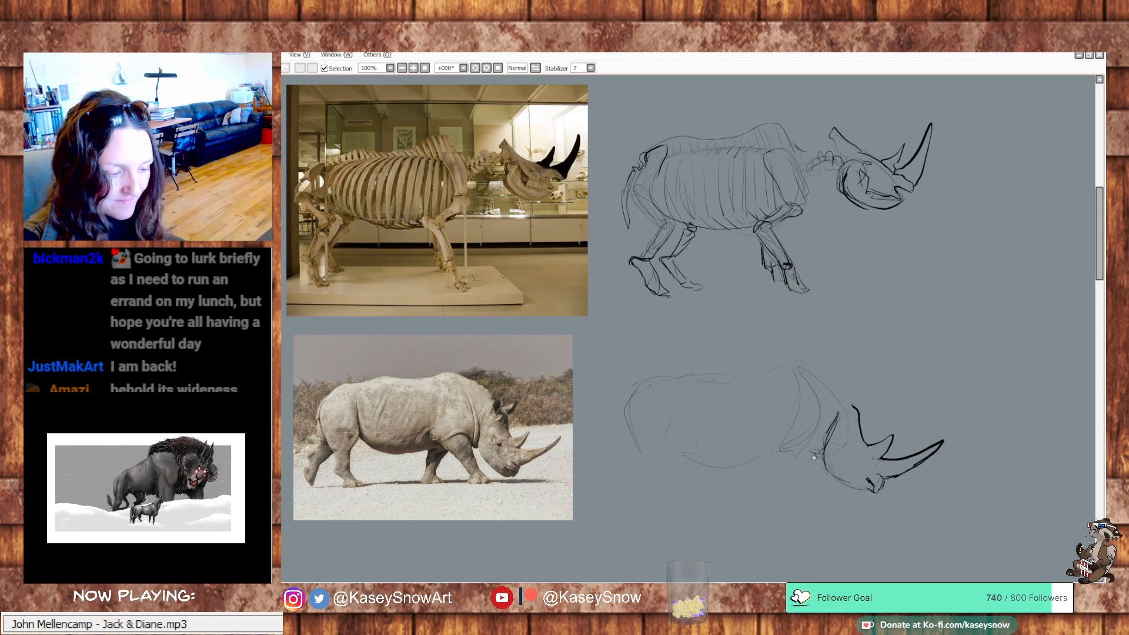
Sketch the upper foreleg and darken the chest fold behind the jaw, erasing the rough leg lines
{"action": "mouse_move", "coordinate": [801, 461]}
{"action": "left_mouse_down"}
{"action": "mouse_move", "coordinate": [771, 460]}
{"action": "mouse_move", "coordinate": [751, 448]}
{"action": "mouse_move", "coordinate": [759, 455]}
{"action": "mouse_move", "coordinate": [767, 424]}
{"action": "mouse_move", "coordinate": [762, 461]}
{"action": "mouse_move", "coordinate": [795, 495]}
{"action": "mouse_move", "coordinate": [780, 474]}
{"action": "mouse_move", "coordinate": [806, 491]}
{"action": "mouse_move", "coordinate": [809, 489]}
{"action": "left_mouse_up"}
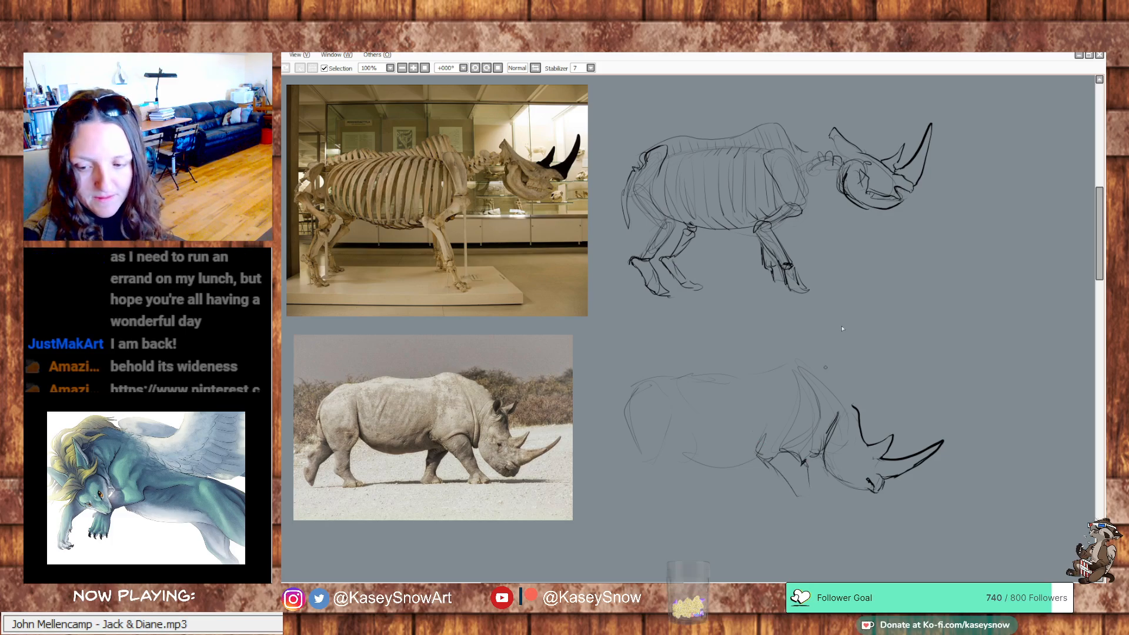
{"action": "left_click_drag", "start_coordinate": [895, 315], "coordinate": [899, 307]}
{"action": "left_click_drag", "start_coordinate": [842, 401], "coordinate": [850, 417]}
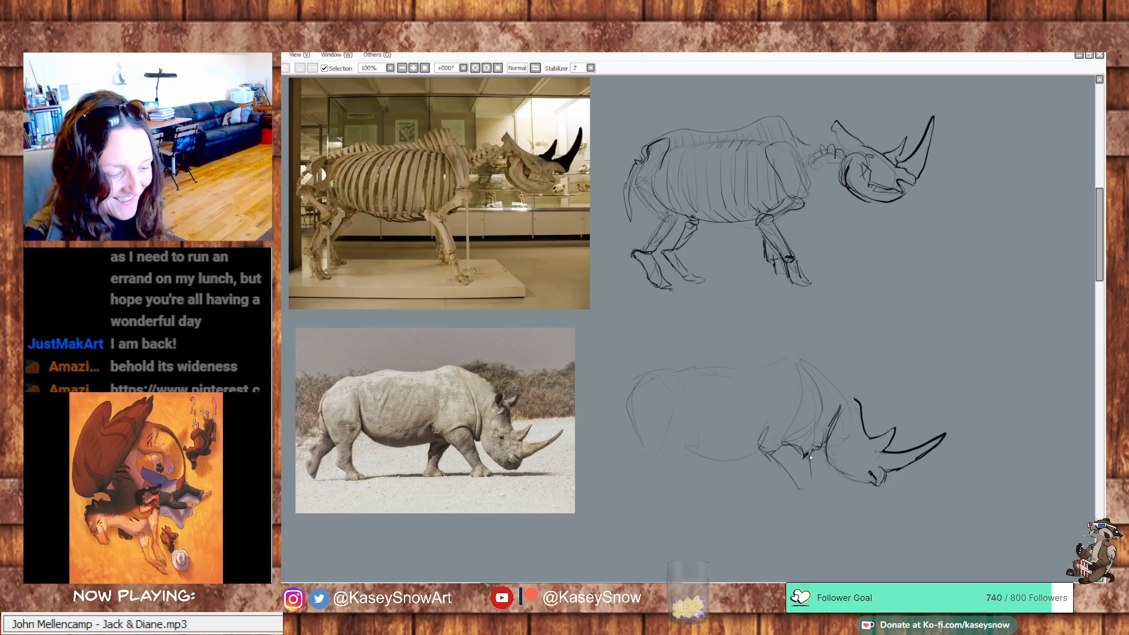
{"action": "left_click_drag", "start_coordinate": [814, 447], "coordinate": [811, 403]}
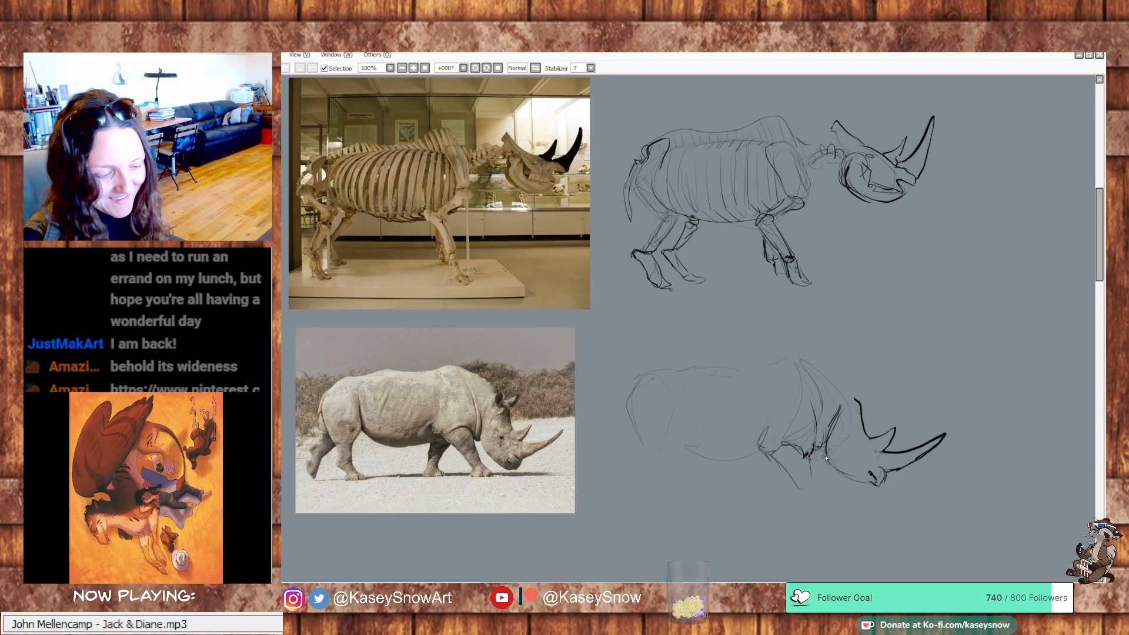
{"action": "left_click_drag", "start_coordinate": [826, 449], "coordinate": [839, 472]}
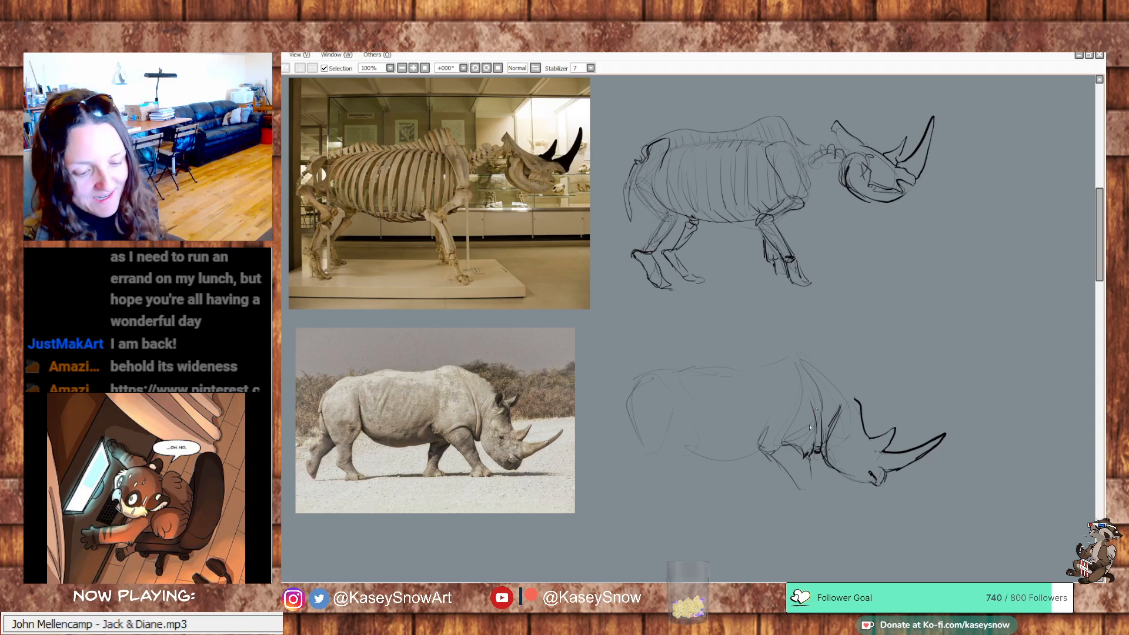
{"action": "left_click_drag", "start_coordinate": [801, 449], "coordinate": [809, 451]}
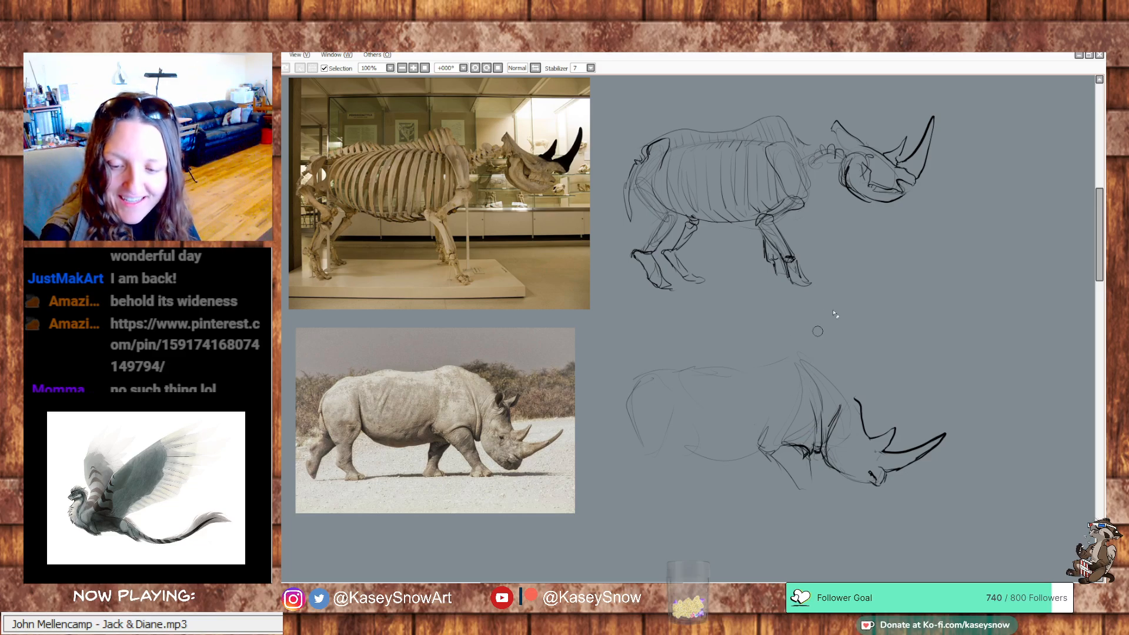
{"action": "mouse_move", "coordinate": [798, 437]}
{"action": "left_mouse_down"}
{"action": "mouse_move", "coordinate": [765, 436]}
{"action": "mouse_move", "coordinate": [758, 449]}
{"action": "mouse_move", "coordinate": [787, 470]}
{"action": "left_mouse_up"}
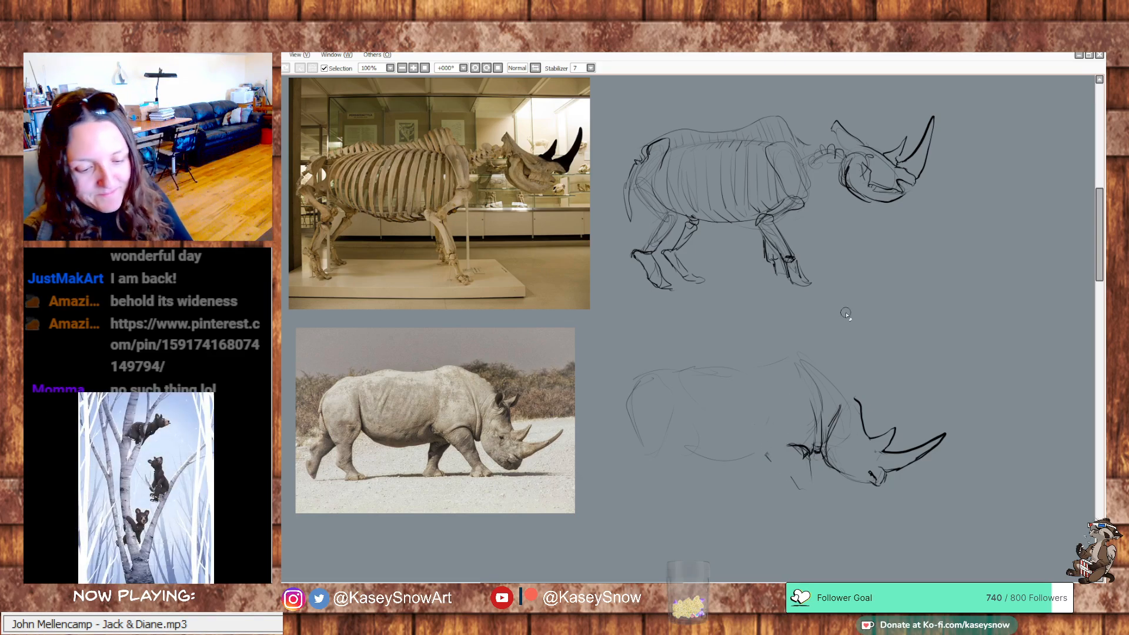
Draw two upright ears above the forehead and a bold contour from the neck over the shoulder hump to the rump
{"action": "mouse_move", "coordinate": [865, 382]}
{"action": "left_mouse_down"}
{"action": "mouse_move", "coordinate": [851, 390]}
{"action": "mouse_move", "coordinate": [874, 375]}
{"action": "mouse_move", "coordinate": [869, 394]}
{"action": "left_mouse_up"}
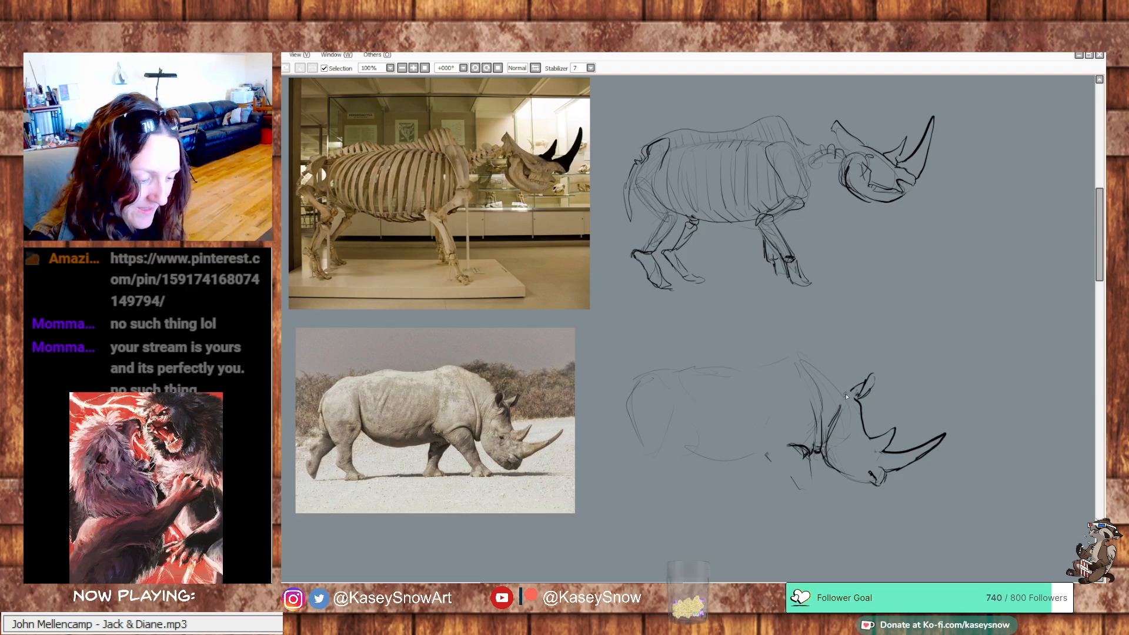
{"action": "mouse_move", "coordinate": [847, 398]}
{"action": "left_mouse_down"}
{"action": "mouse_move", "coordinate": [843, 371]}
{"action": "mouse_move", "coordinate": [840, 395]}
{"action": "left_mouse_up"}
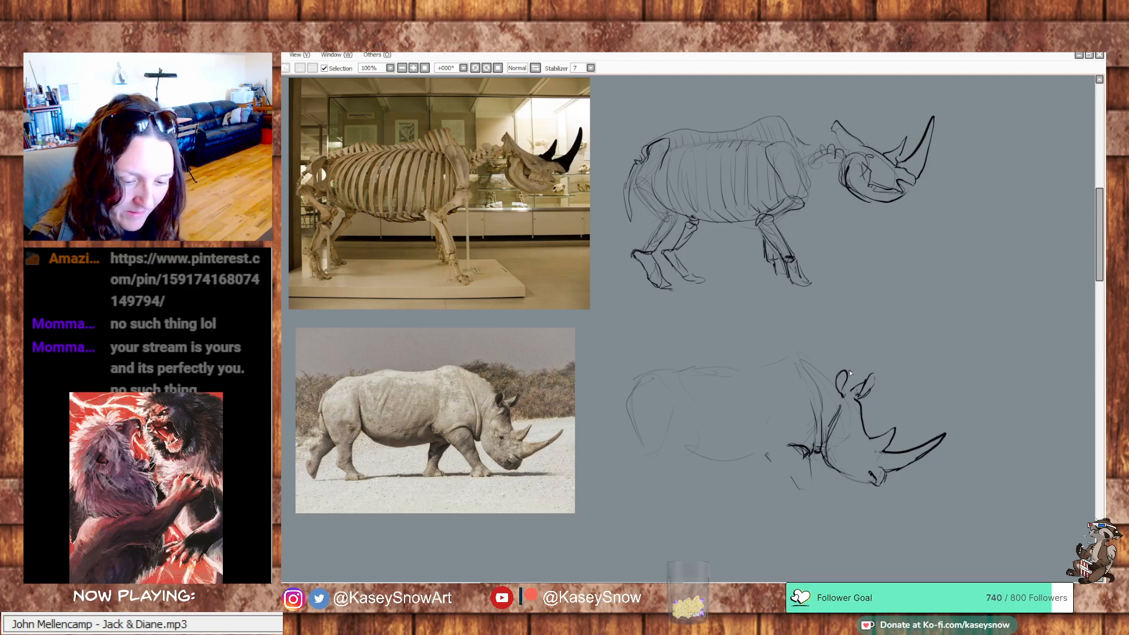
{"action": "mouse_move", "coordinate": [848, 382]}
{"action": "left_mouse_down"}
{"action": "mouse_move", "coordinate": [839, 404]}
{"action": "mouse_move", "coordinate": [811, 363]}
{"action": "mouse_move", "coordinate": [783, 349]}
{"action": "mouse_move", "coordinate": [641, 367]}
{"action": "mouse_move", "coordinate": [623, 399]}
{"action": "left_mouse_up"}
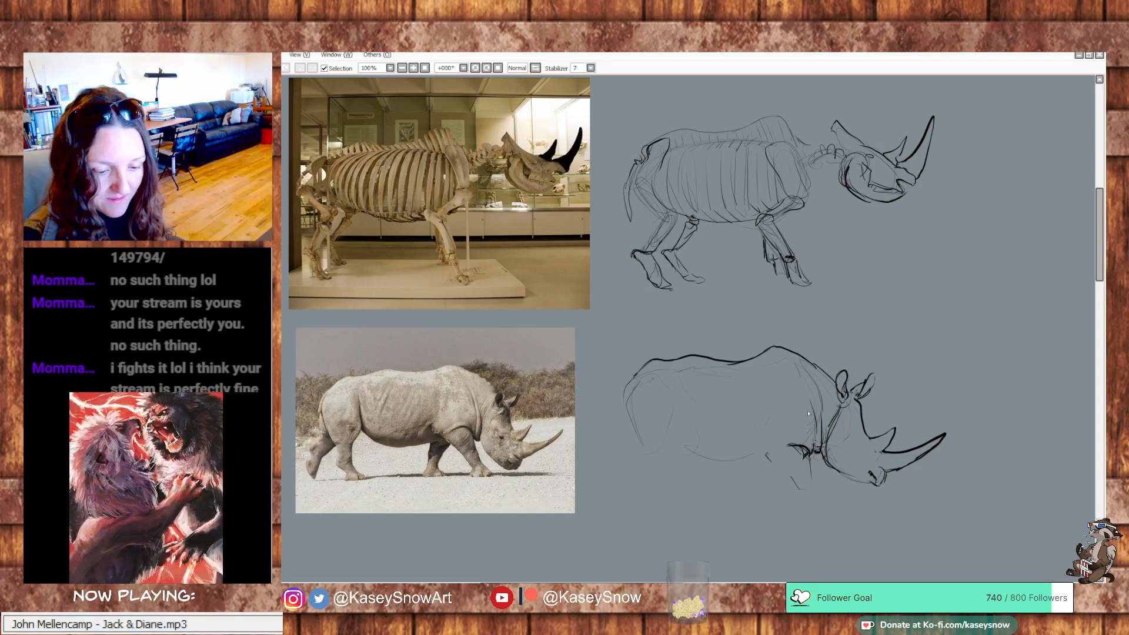
Draw the curved belly line, redraw the back contour, and extend the rump and hind thigh further rearward
{"action": "mouse_move", "coordinate": [771, 412]}
{"action": "left_mouse_down"}
{"action": "mouse_move", "coordinate": [766, 443]}
{"action": "mouse_move", "coordinate": [743, 457]}
{"action": "mouse_move", "coordinate": [762, 463]}
{"action": "mouse_move", "coordinate": [678, 455]}
{"action": "mouse_move", "coordinate": [643, 407]}
{"action": "mouse_move", "coordinate": [642, 420]}
{"action": "mouse_move", "coordinate": [636, 374]}
{"action": "mouse_move", "coordinate": [721, 360]}
{"action": "left_mouse_up"}
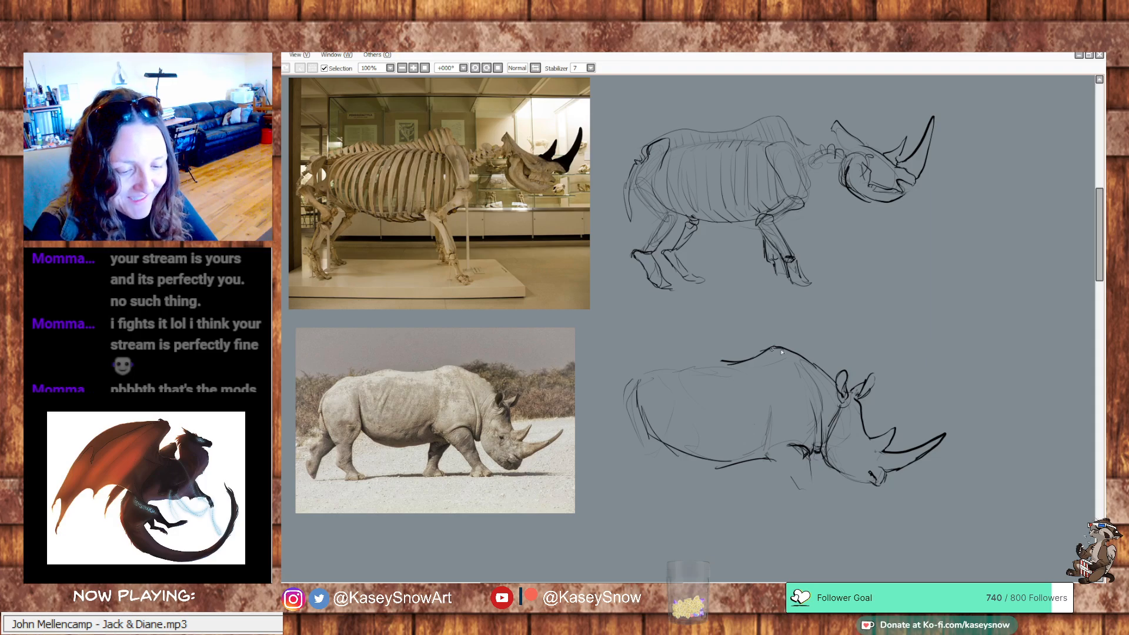
{"action": "mouse_move", "coordinate": [782, 352]}
{"action": "left_mouse_down"}
{"action": "mouse_move", "coordinate": [624, 379]}
{"action": "mouse_move", "coordinate": [604, 407]}
{"action": "mouse_move", "coordinate": [645, 385]}
{"action": "mouse_move", "coordinate": [604, 448]}
{"action": "mouse_move", "coordinate": [650, 448]}
{"action": "left_mouse_up"}
{"action": "left_click_drag", "start_coordinate": [641, 393], "coordinate": [651, 463]}
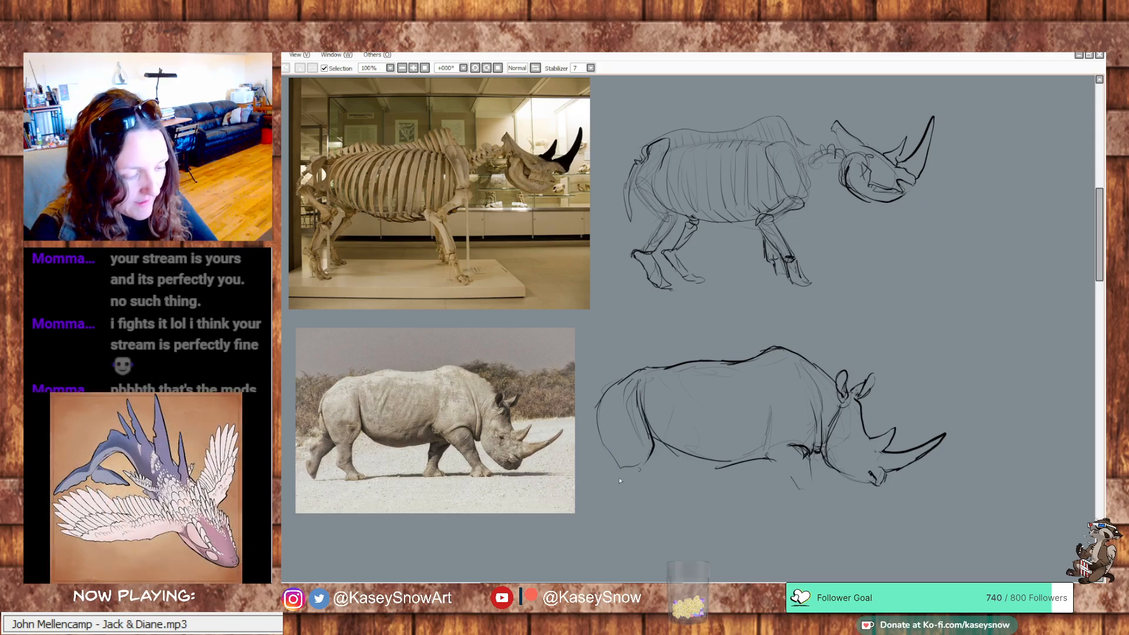
Try tracing the thigh and flank folds and the ground line over the live rhino photo, and undo the strokes
{"action": "mouse_move", "coordinate": [359, 385]}
{"action": "left_mouse_down"}
{"action": "mouse_move", "coordinate": [349, 451]}
{"action": "mouse_move", "coordinate": [328, 427]}
{"action": "mouse_move", "coordinate": [410, 453]}
{"action": "left_mouse_up"}
{"action": "key", "text": "ctrl+z"}
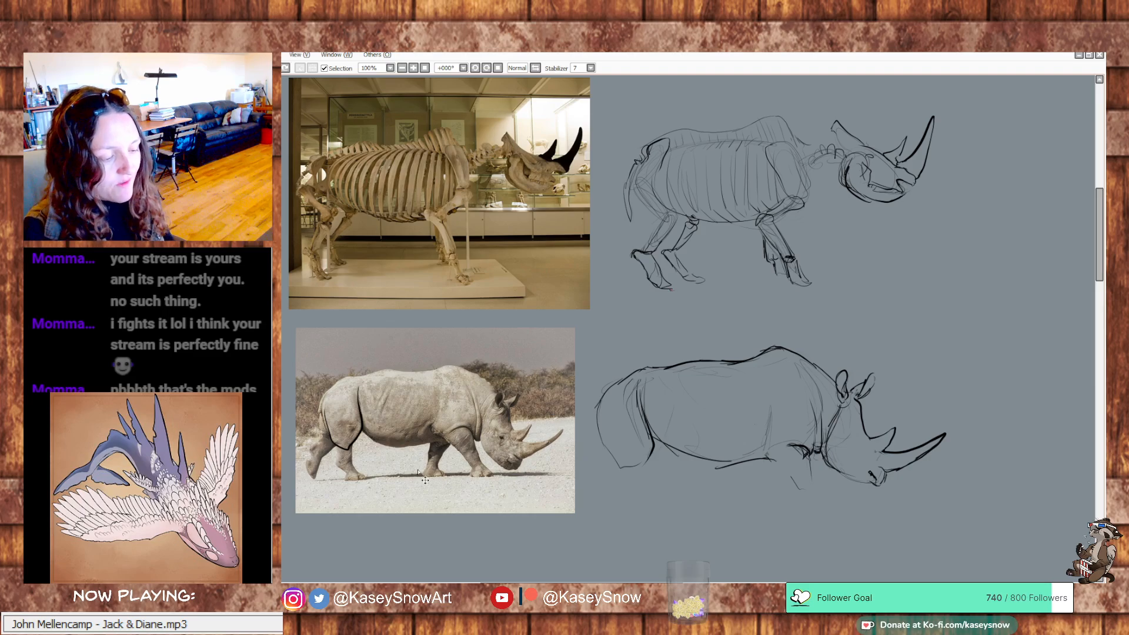
{"action": "key", "text": "ctrl+z"}
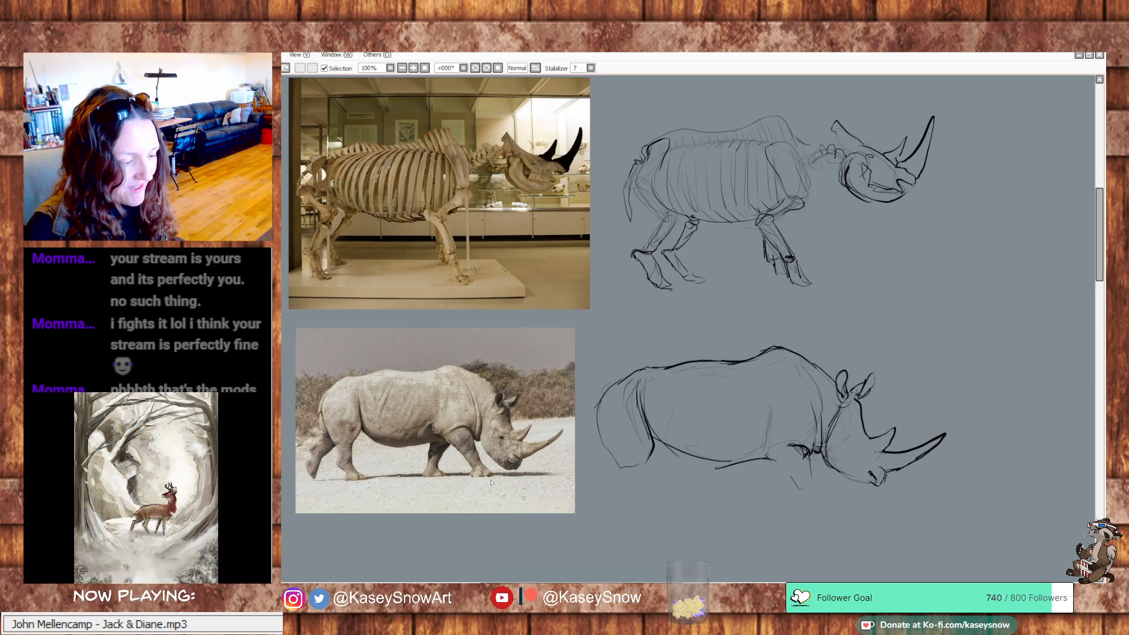
{"action": "left_click_drag", "start_coordinate": [355, 428], "coordinate": [402, 432]}
{"action": "key", "text": "ctrl+z"}
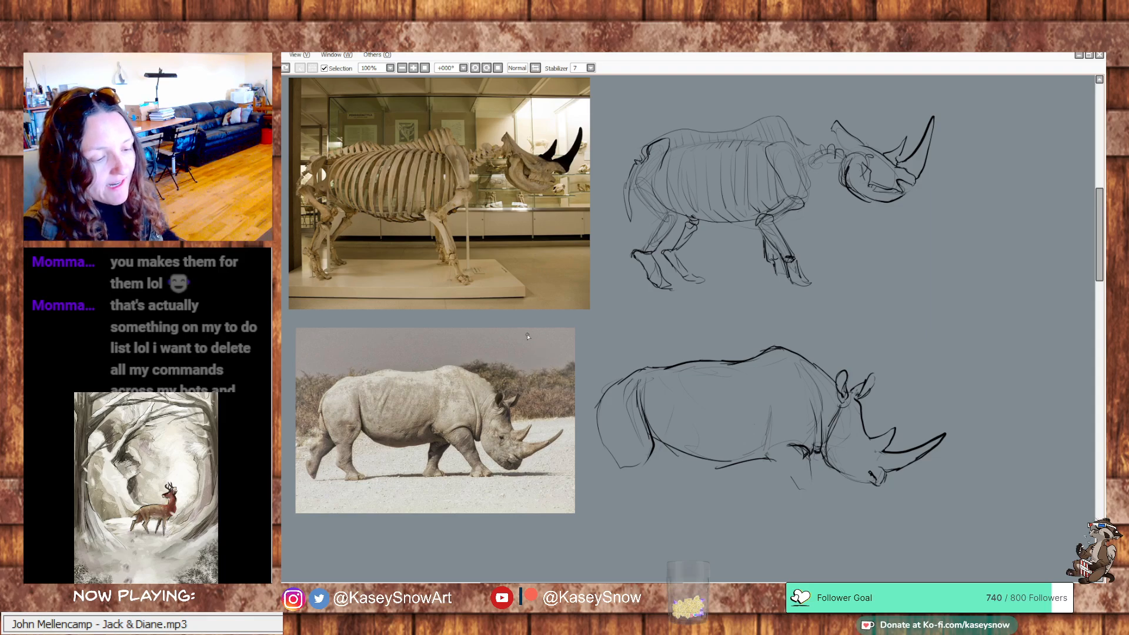
Sketch a small arched contour with a curved underside in the empty space beside the studies, undoing the stray strokes
{"action": "mouse_move", "coordinate": [975, 258]}
{"action": "left_mouse_down"}
{"action": "mouse_move", "coordinate": [897, 287]}
{"action": "mouse_move", "coordinate": [925, 299]}
{"action": "mouse_move", "coordinate": [907, 313]}
{"action": "mouse_move", "coordinate": [949, 295]}
{"action": "mouse_move", "coordinate": [987, 303]}
{"action": "left_mouse_up"}
{"action": "key", "text": "ctrl+z"}
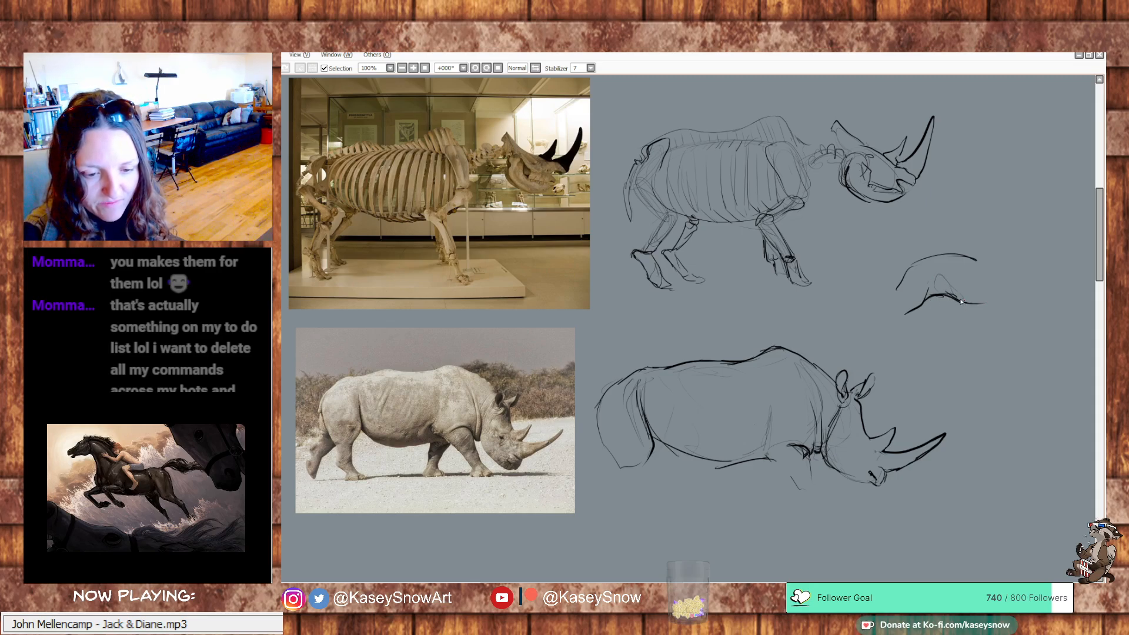
{"action": "left_click_drag", "start_coordinate": [649, 452], "coordinate": [633, 389]}
{"action": "key", "text": "ctrl+z"}
{"action": "key", "text": "ctrl+z"}
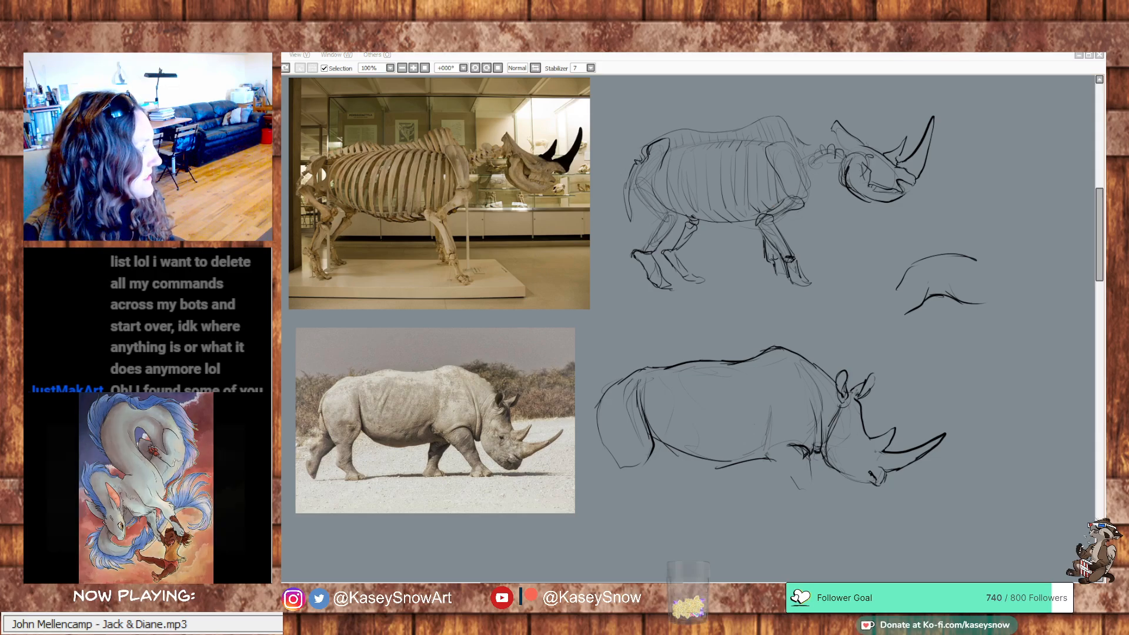
Switch to the browser to view the rhino pin on Pinterest, return to the canvas and erase the arched side sketch
{"action": "key", "text": "alt+Tab"}
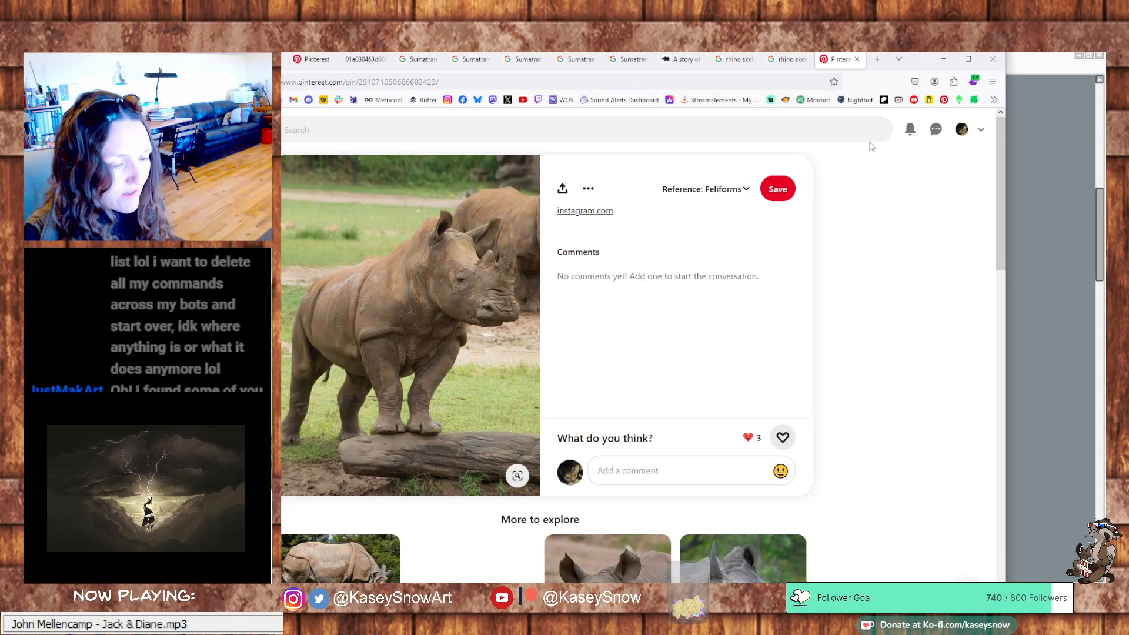
{"action": "left_click", "coordinate": [943, 59]}
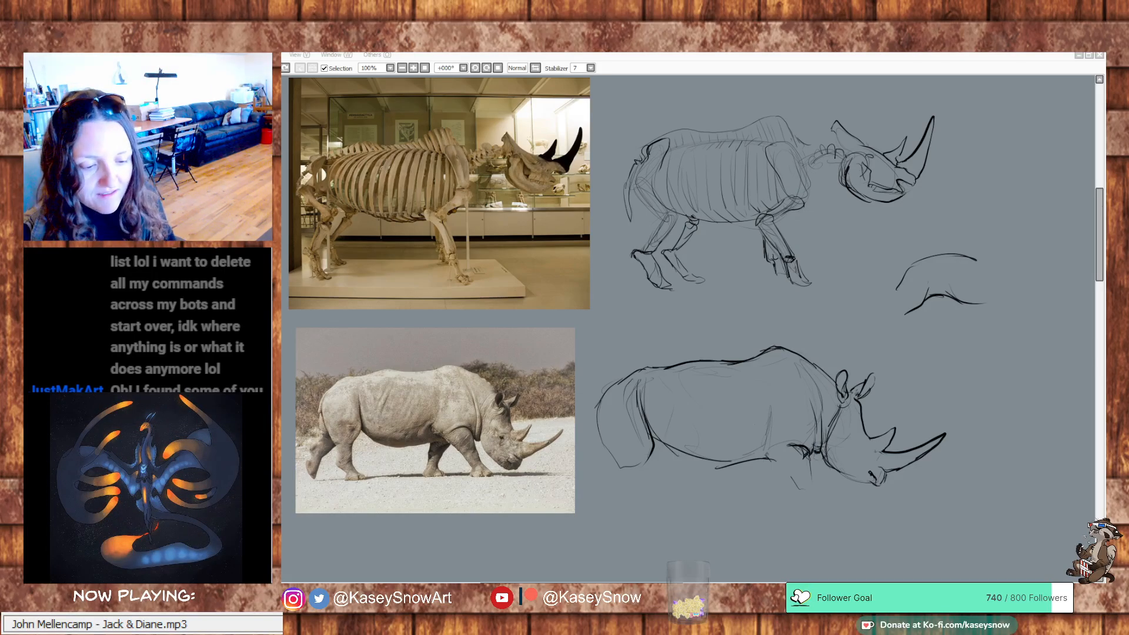
{"action": "left_click", "coordinate": [753, 350]}
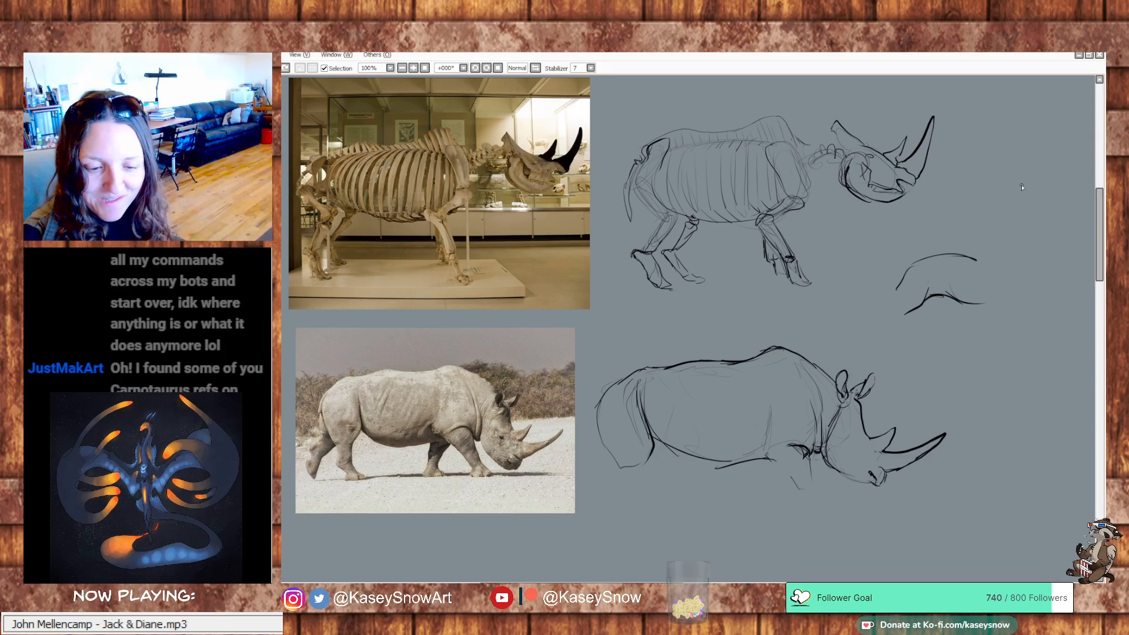
{"action": "mouse_move", "coordinate": [935, 295]}
{"action": "left_mouse_down"}
{"action": "mouse_move", "coordinate": [909, 303]}
{"action": "mouse_move", "coordinate": [984, 297]}
{"action": "mouse_move", "coordinate": [956, 296]}
{"action": "mouse_move", "coordinate": [972, 259]}
{"action": "mouse_move", "coordinate": [892, 288]}
{"action": "mouse_move", "coordinate": [946, 260]}
{"action": "mouse_move", "coordinate": [921, 261]}
{"action": "left_mouse_up"}
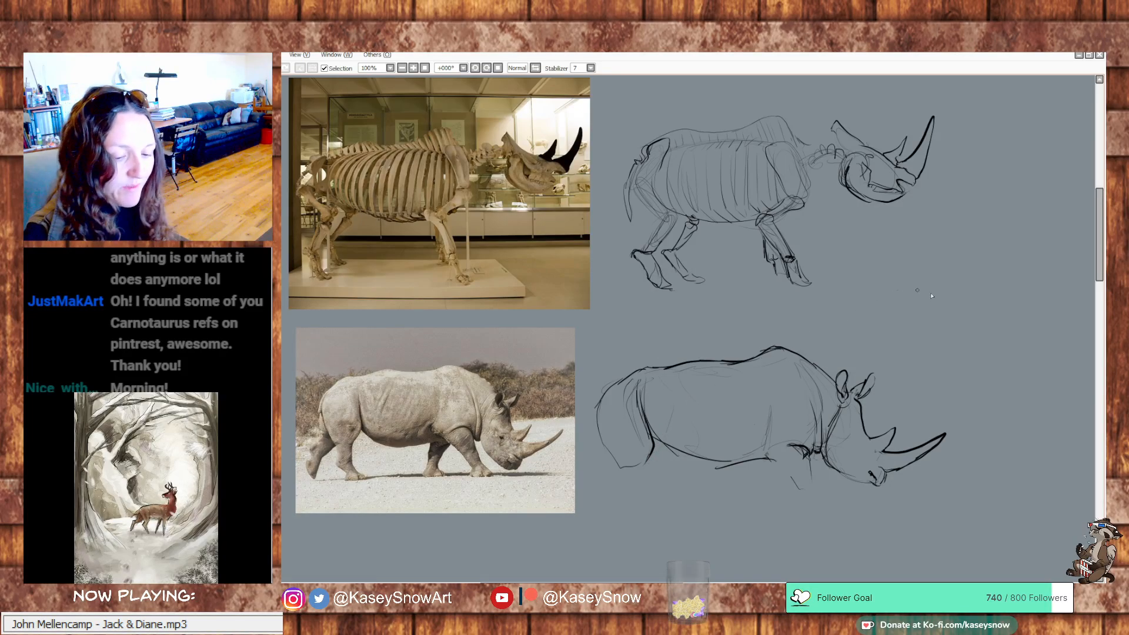
Draw the eye on the lowered head and refine the muzzle, ear base and cheek edge lines
{"action": "left_click_drag", "start_coordinate": [995, 278], "coordinate": [972, 261]}
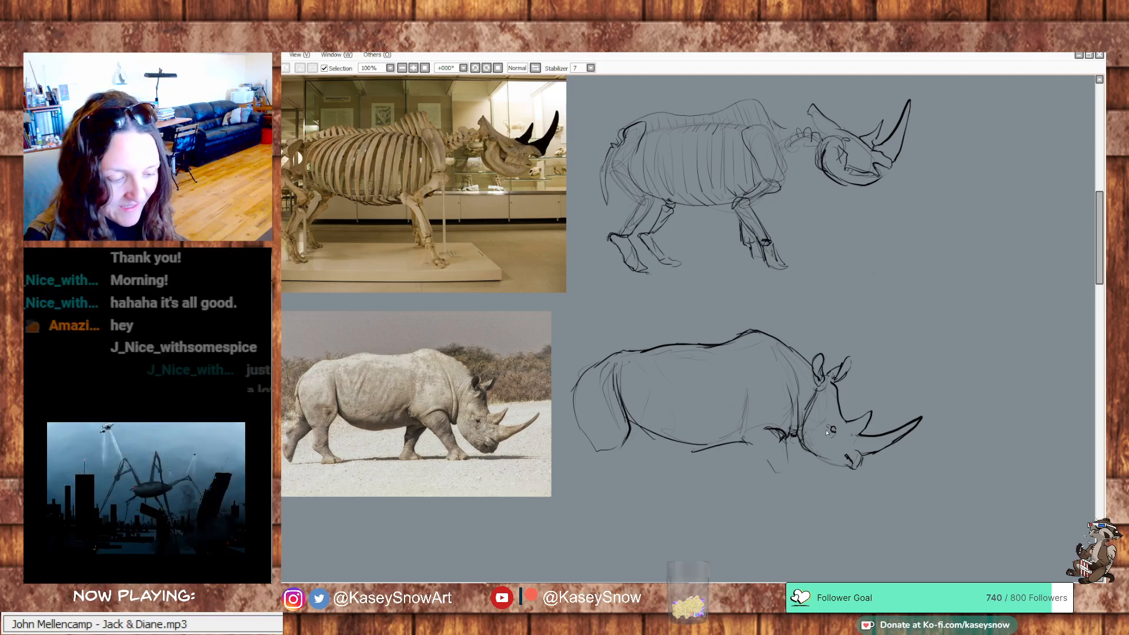
{"action": "mouse_move", "coordinate": [838, 424]}
{"action": "left_mouse_down"}
{"action": "mouse_move", "coordinate": [840, 436]}
{"action": "mouse_move", "coordinate": [829, 436]}
{"action": "mouse_move", "coordinate": [853, 468]}
{"action": "left_mouse_up"}
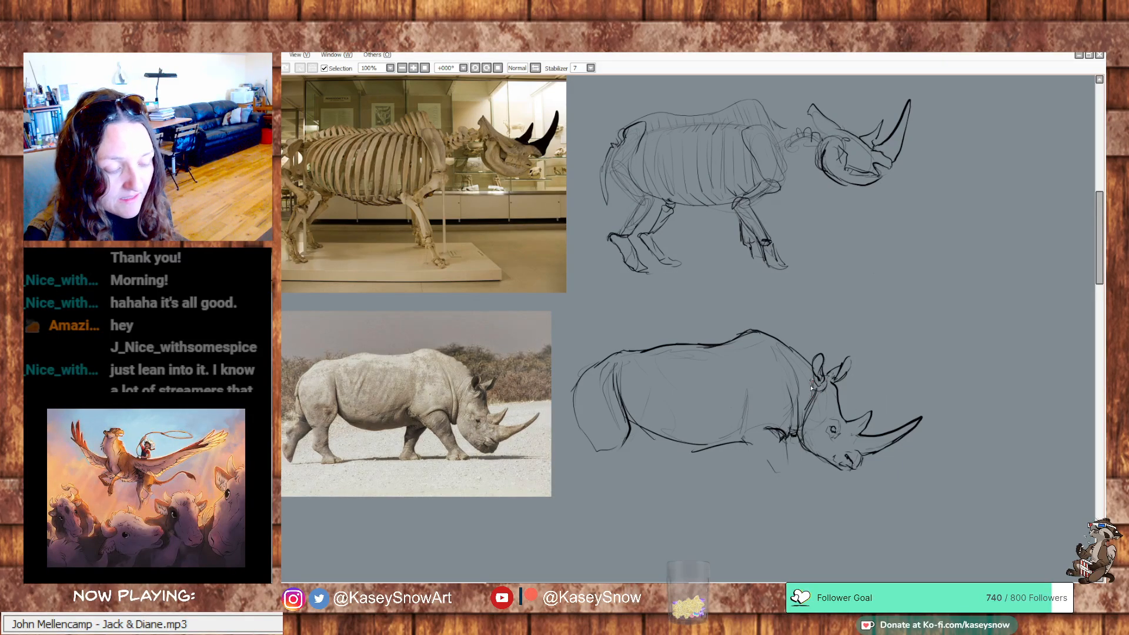
{"action": "left_click_drag", "start_coordinate": [815, 398], "coordinate": [802, 426]}
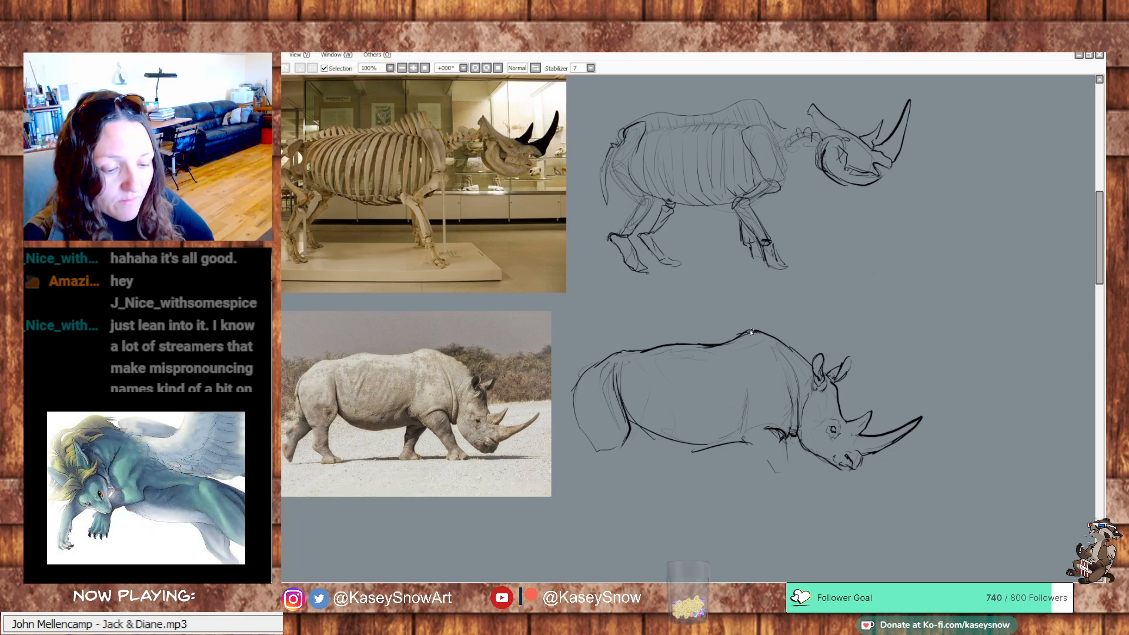
Redraw the back contour from the shoulder hump to the rump as one cleaner line, undoing and erasing the unwanted strokes
{"action": "left_click_drag", "start_coordinate": [754, 329], "coordinate": [656, 346]}
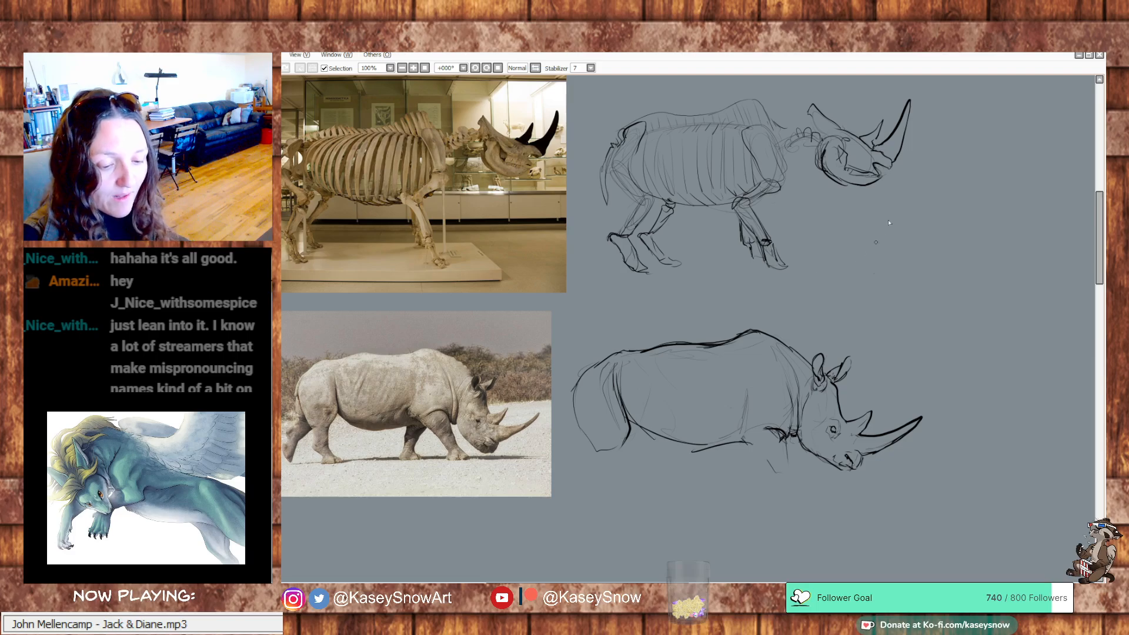
{"action": "left_click_drag", "start_coordinate": [738, 332], "coordinate": [692, 347]}
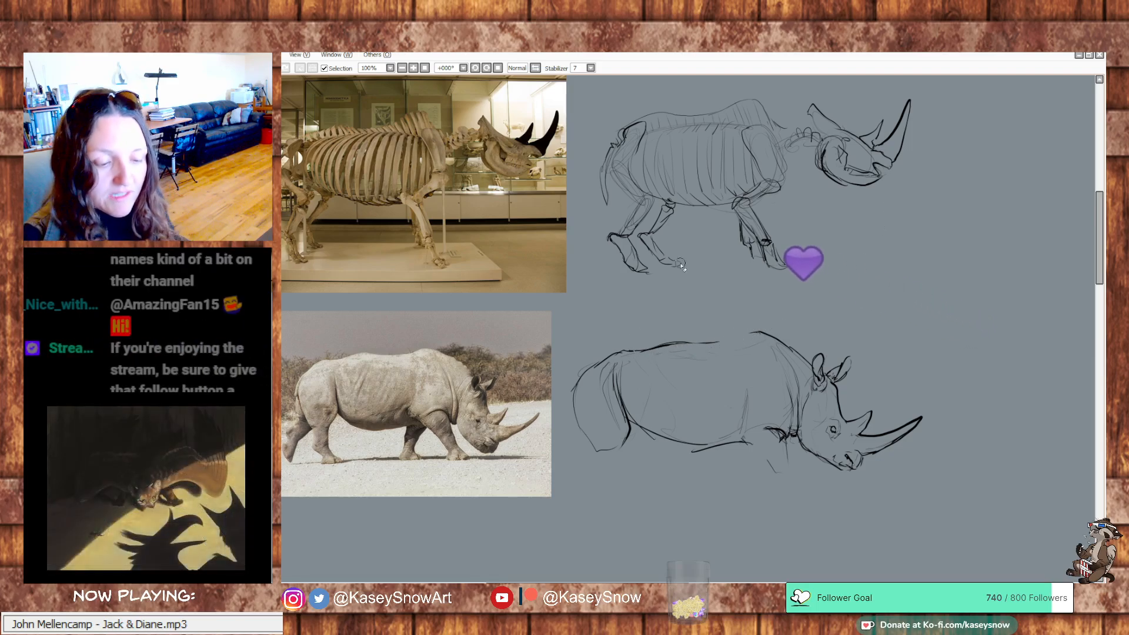
{"action": "left_click_drag", "start_coordinate": [768, 330], "coordinate": [633, 351]}
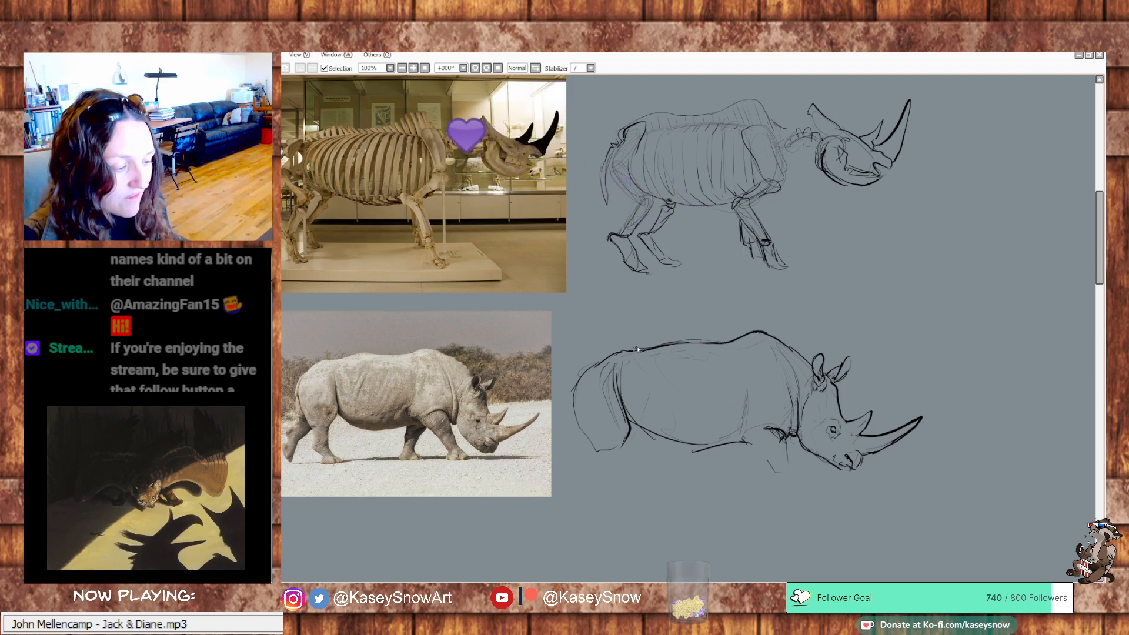
{"action": "key", "text": "ctrl+z"}
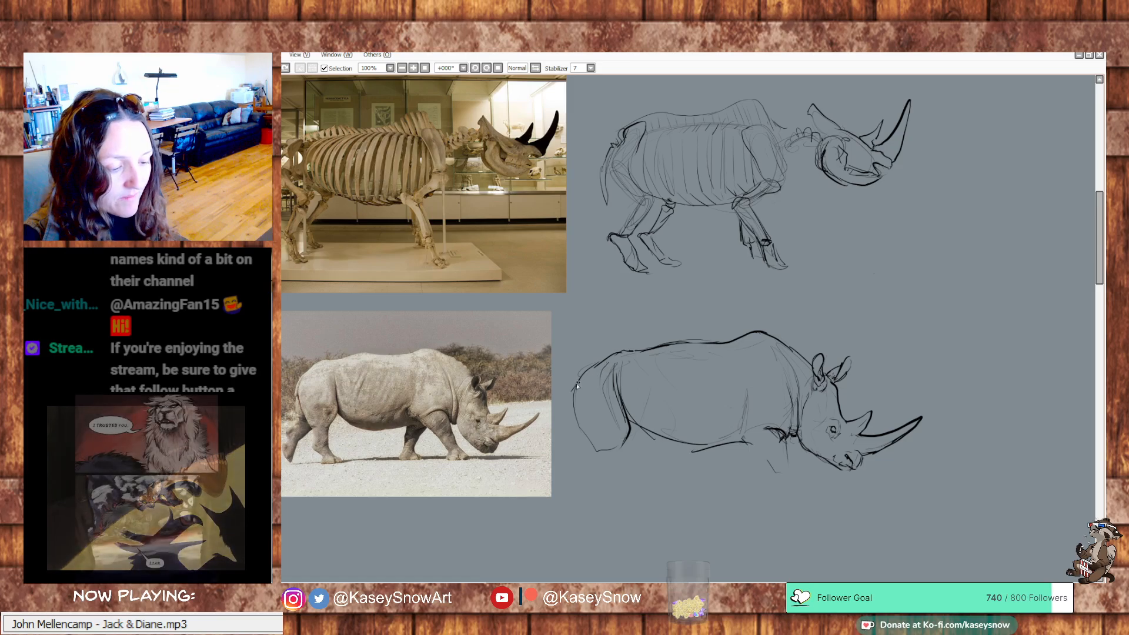
{"action": "mouse_move", "coordinate": [588, 369]}
{"action": "left_mouse_down"}
{"action": "mouse_move", "coordinate": [620, 348]}
{"action": "mouse_move", "coordinate": [672, 342]}
{"action": "mouse_move", "coordinate": [626, 356]}
{"action": "mouse_move", "coordinate": [635, 352]}
{"action": "mouse_move", "coordinate": [617, 347]}
{"action": "mouse_move", "coordinate": [580, 375]}
{"action": "left_mouse_up"}
{"action": "key", "text": "ctrl+z"}
{"action": "key", "text": "ctrl+z"}
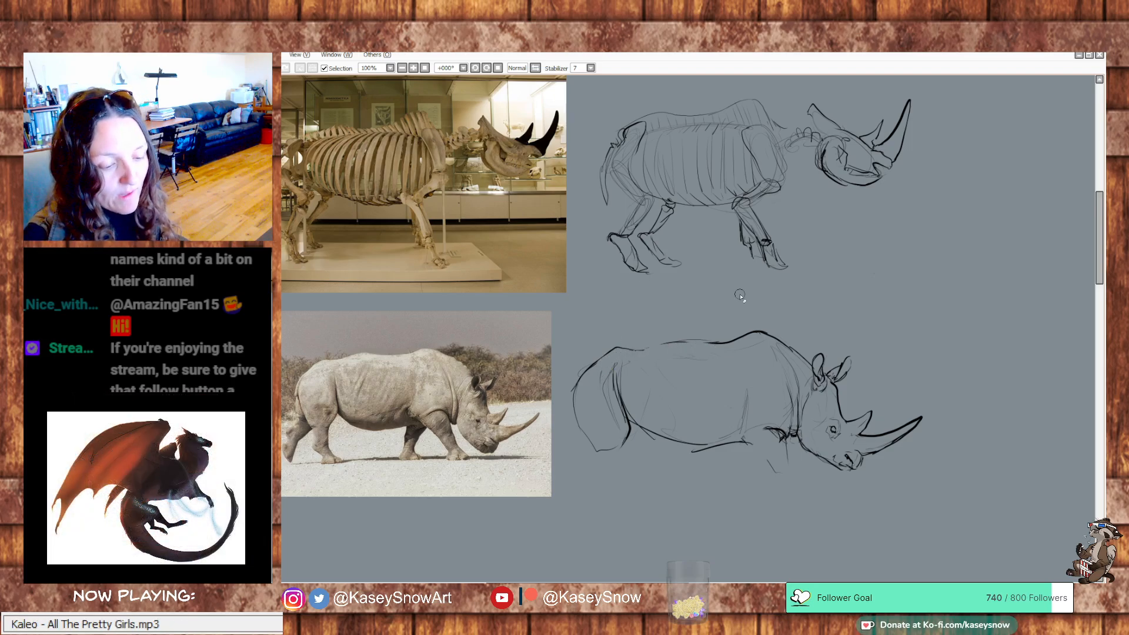
{"action": "left_click_drag", "start_coordinate": [626, 349], "coordinate": [730, 340]}
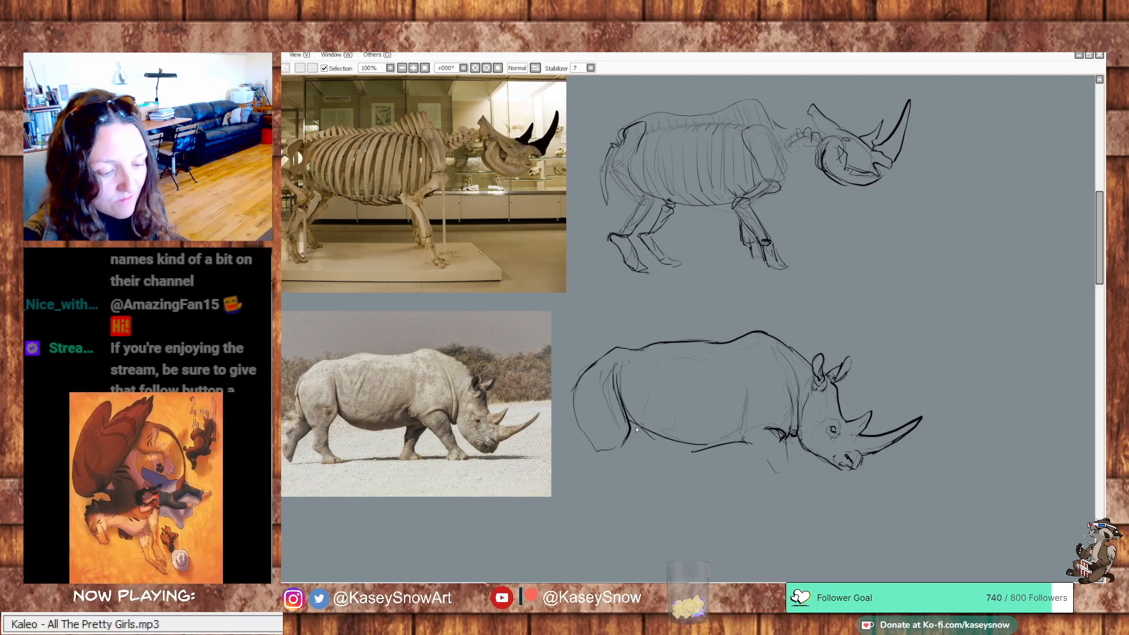
Redraw the belly as a darker sagging curve from the hind flank toward the elbow, undoing the unwanted attempts
{"action": "left_click_drag", "start_coordinate": [631, 422], "coordinate": [685, 446]}
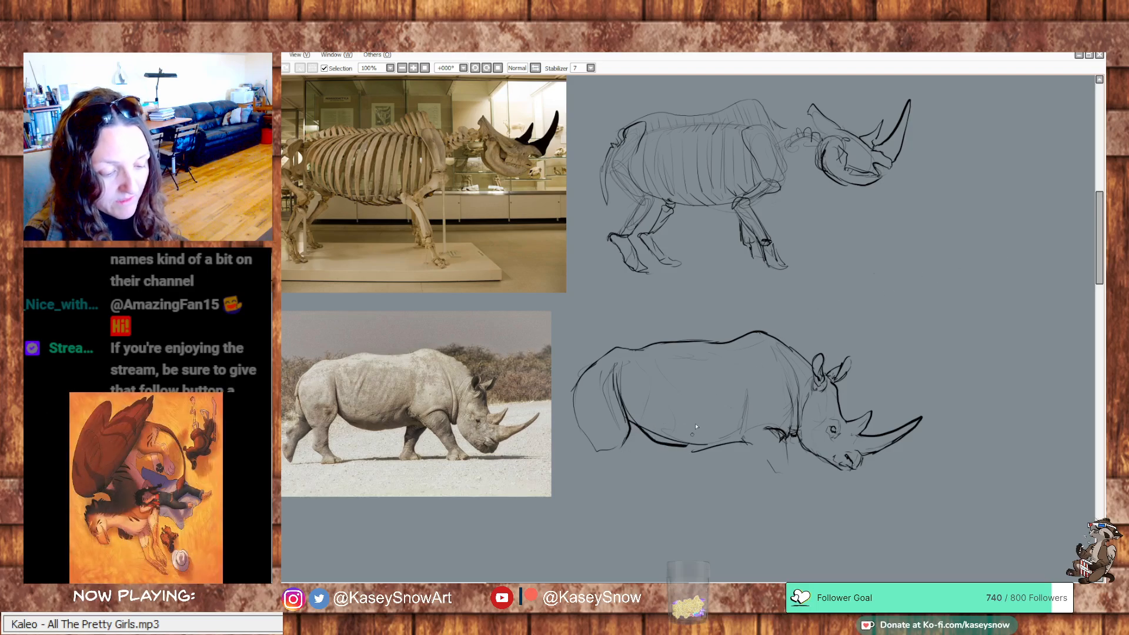
{"action": "key", "text": "ctrl+z"}
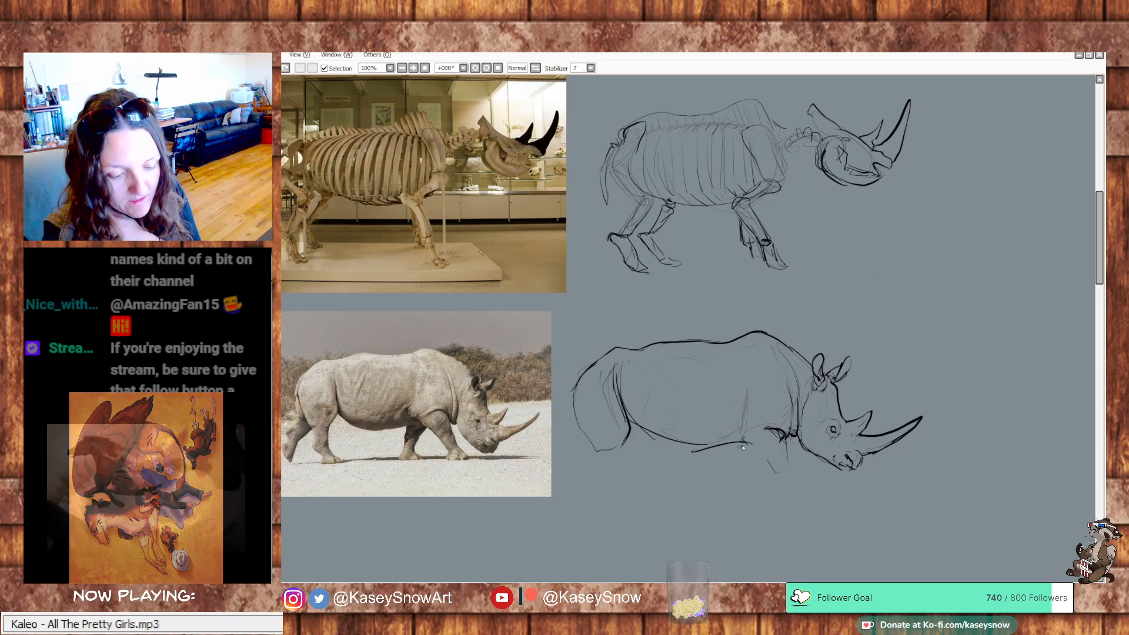
{"action": "mouse_move", "coordinate": [687, 450]}
{"action": "left_mouse_down"}
{"action": "mouse_move", "coordinate": [651, 435]}
{"action": "mouse_move", "coordinate": [700, 451]}
{"action": "left_mouse_up"}
{"action": "key", "text": "ctrl+z"}
{"action": "key", "text": "ctrl+z"}
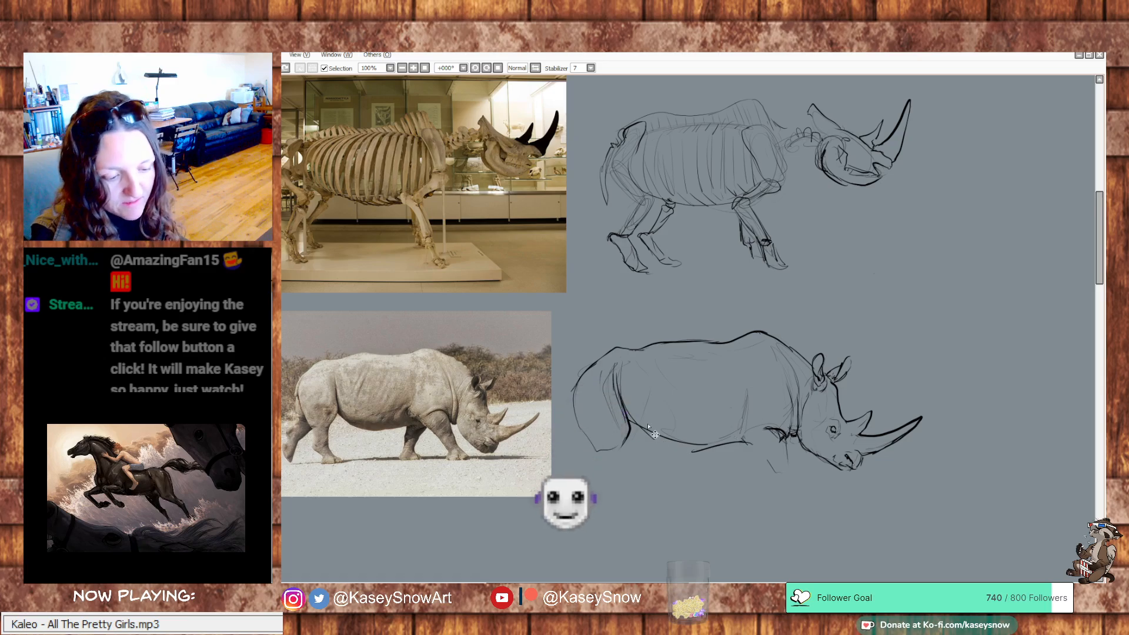
{"action": "mouse_move", "coordinate": [631, 421]}
{"action": "left_mouse_down"}
{"action": "mouse_move", "coordinate": [708, 443]}
{"action": "mouse_move", "coordinate": [667, 443]}
{"action": "mouse_move", "coordinate": [735, 445]}
{"action": "left_mouse_up"}
{"action": "key", "text": "ctrl+z"}
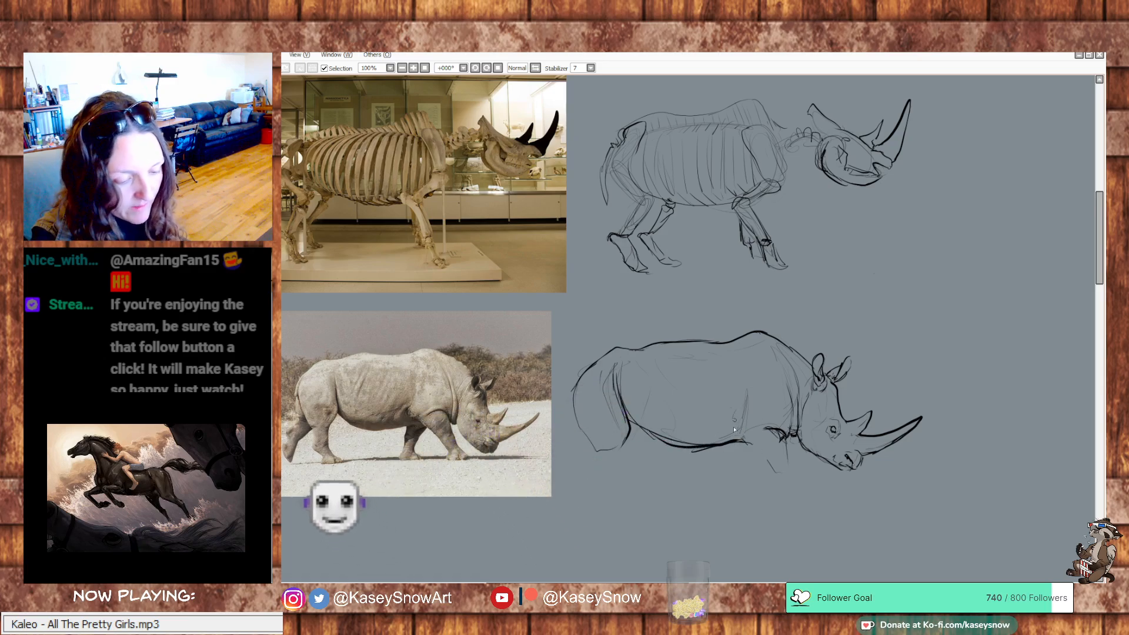
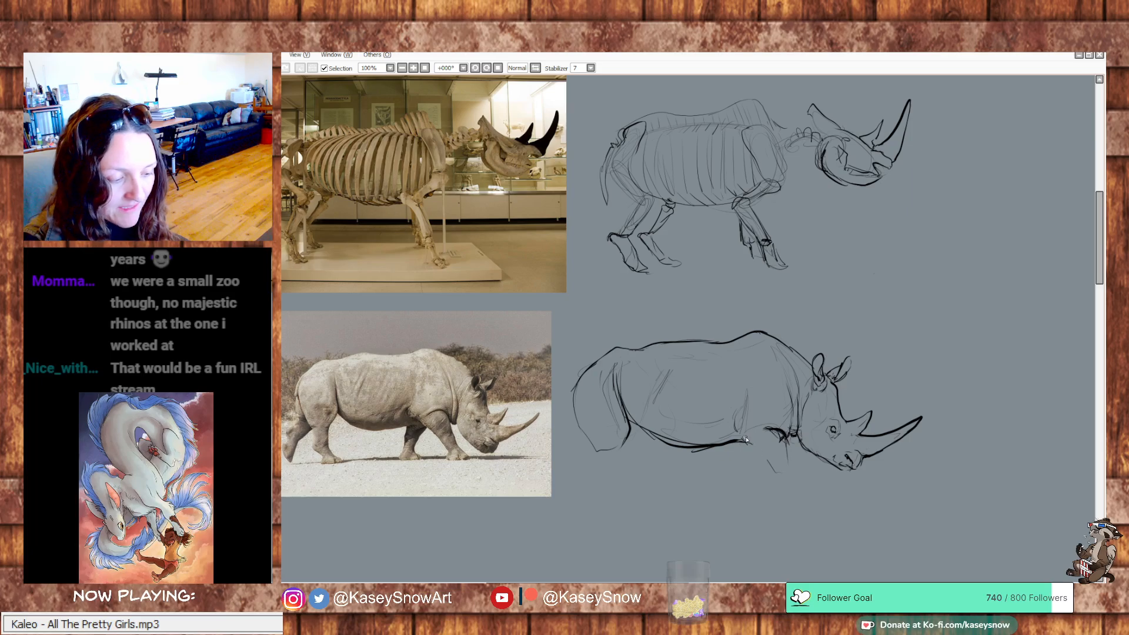
Sketch the near front leg reaching forward from the elbow, erasing and redrawing its contours and adding the foot
{"action": "left_click_drag", "start_coordinate": [771, 475], "coordinate": [786, 484]}
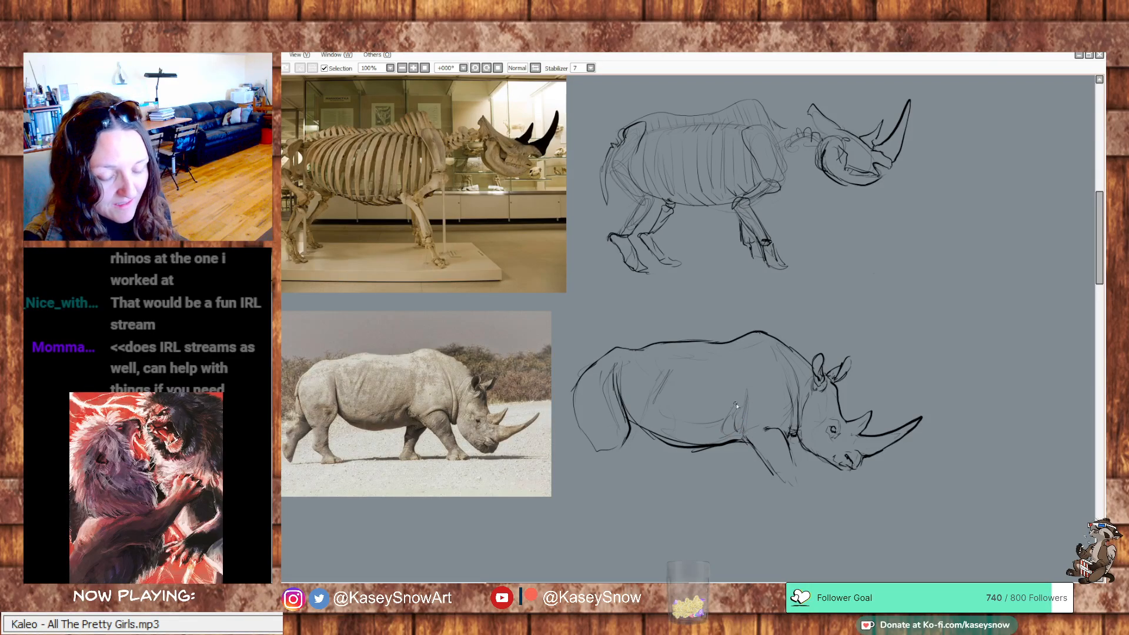
{"action": "mouse_move", "coordinate": [792, 457]}
{"action": "left_mouse_down"}
{"action": "mouse_move", "coordinate": [799, 486]}
{"action": "mouse_move", "coordinate": [770, 467]}
{"action": "mouse_move", "coordinate": [789, 488]}
{"action": "left_mouse_up"}
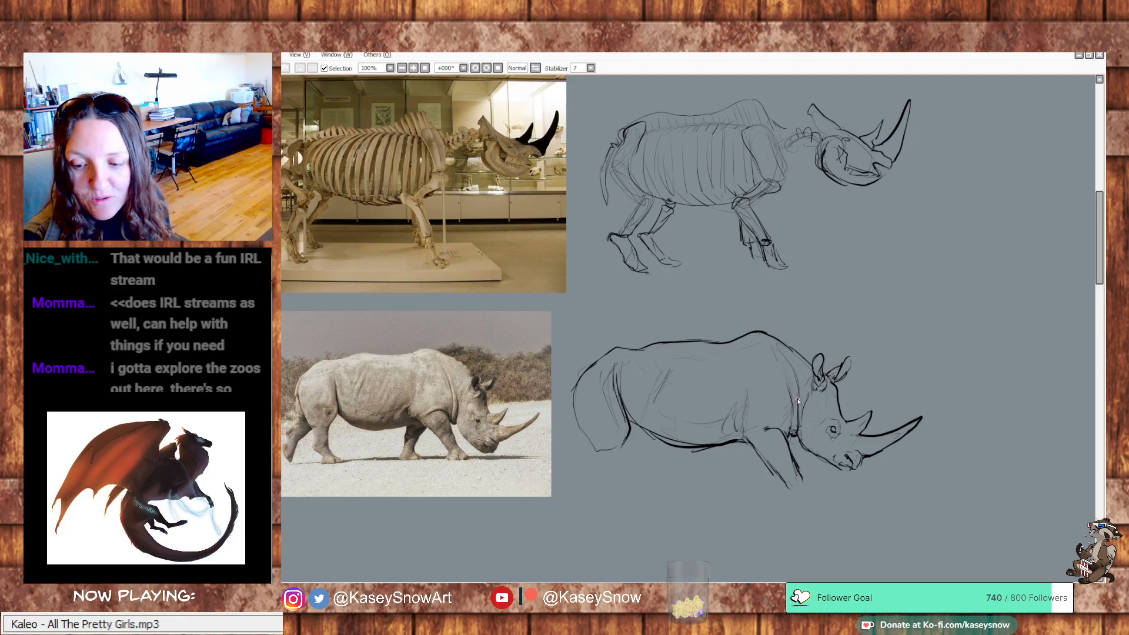
{"action": "mouse_move", "coordinate": [798, 475]}
{"action": "left_mouse_down"}
{"action": "mouse_move", "coordinate": [786, 472]}
{"action": "mouse_move", "coordinate": [789, 484]}
{"action": "left_mouse_up"}
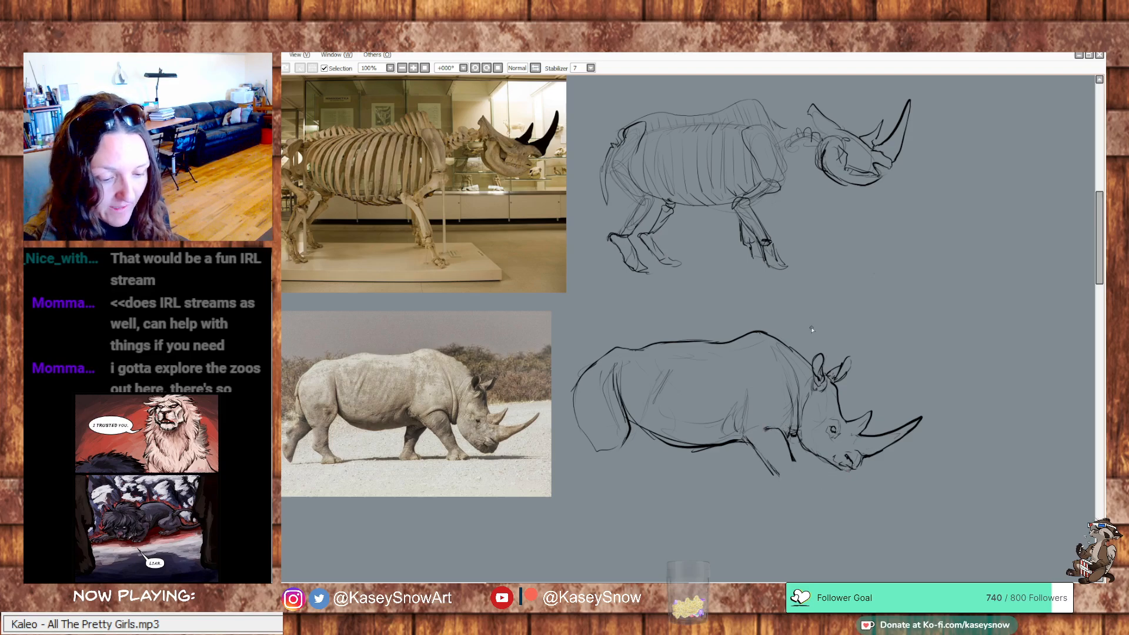
{"action": "mouse_move", "coordinate": [777, 437]}
{"action": "left_mouse_down"}
{"action": "mouse_move", "coordinate": [748, 432]}
{"action": "mouse_move", "coordinate": [776, 470]}
{"action": "left_mouse_up"}
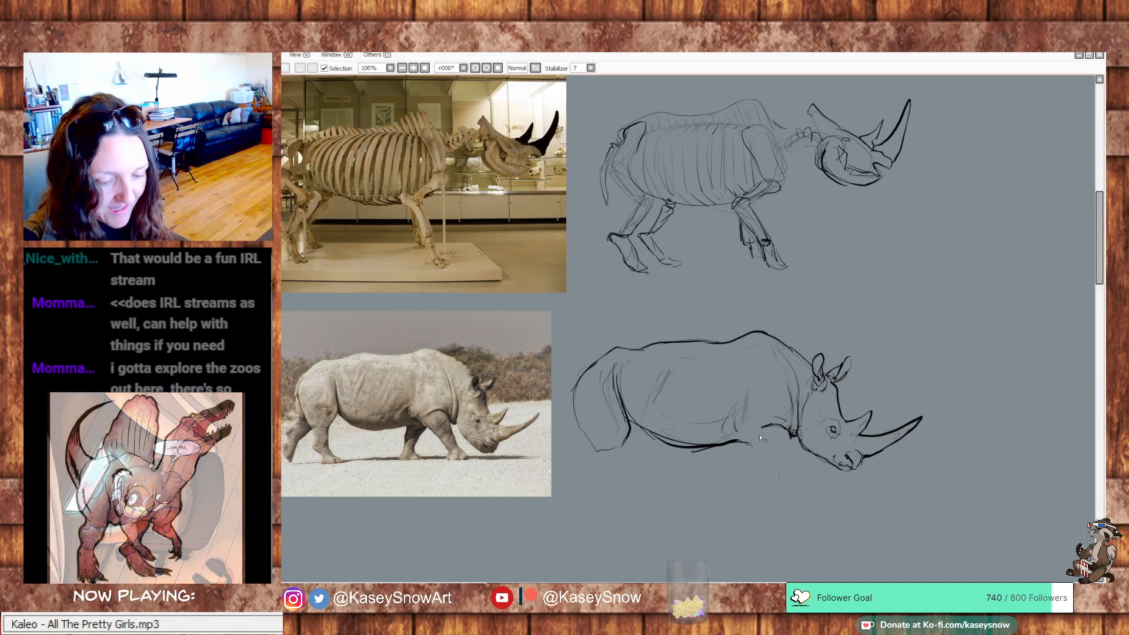
{"action": "mouse_move", "coordinate": [748, 438]}
{"action": "left_mouse_down"}
{"action": "mouse_move", "coordinate": [778, 464]}
{"action": "mouse_move", "coordinate": [753, 426]}
{"action": "mouse_move", "coordinate": [793, 477]}
{"action": "mouse_move", "coordinate": [794, 435]}
{"action": "mouse_move", "coordinate": [798, 462]}
{"action": "left_mouse_up"}
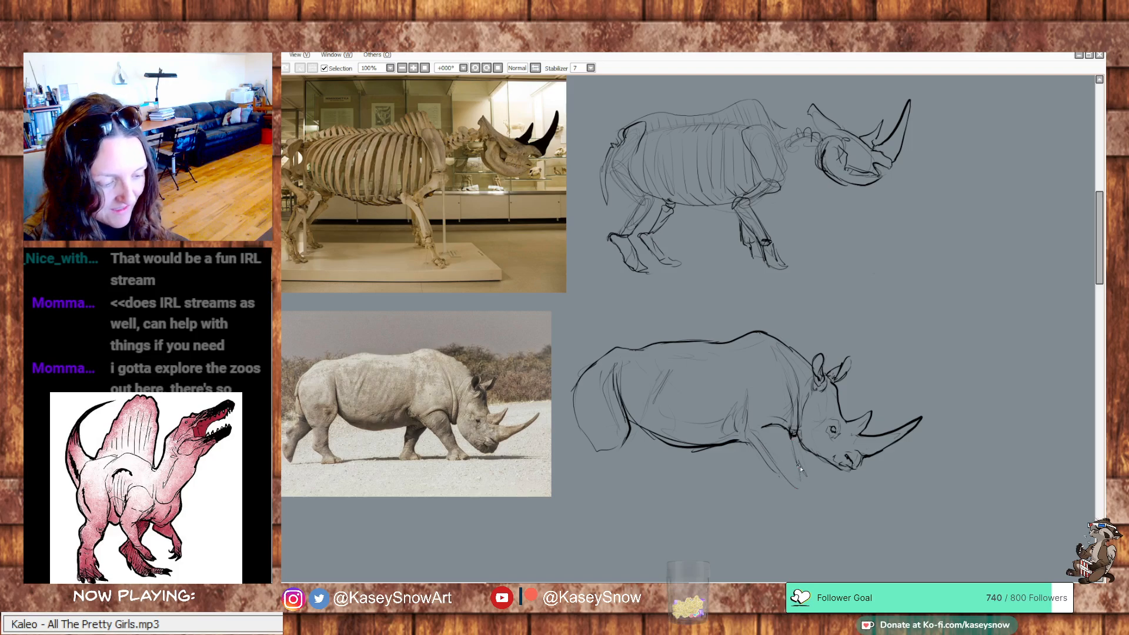
{"action": "left_click_drag", "start_coordinate": [794, 451], "coordinate": [800, 466]}
{"action": "mouse_move", "coordinate": [786, 482]}
{"action": "left_mouse_down"}
{"action": "mouse_move", "coordinate": [808, 495]}
{"action": "mouse_move", "coordinate": [810, 478]}
{"action": "mouse_move", "coordinate": [822, 489]}
{"action": "mouse_move", "coordinate": [783, 490]}
{"action": "left_mouse_up"}
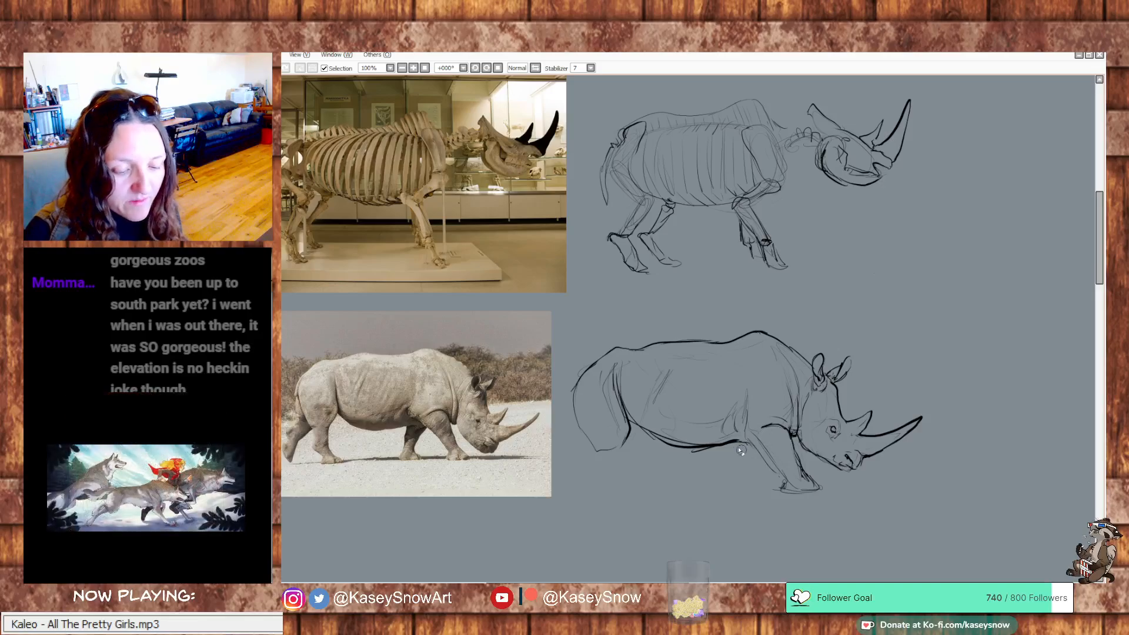
Erase the heavy belly line and redraw it as one cleaner curve from the flank to the front leg, undoing unwanted strokes
{"action": "mouse_move", "coordinate": [744, 446]}
{"action": "left_mouse_down"}
{"action": "mouse_move", "coordinate": [675, 451]}
{"action": "mouse_move", "coordinate": [646, 434]}
{"action": "mouse_move", "coordinate": [729, 445]}
{"action": "left_mouse_up"}
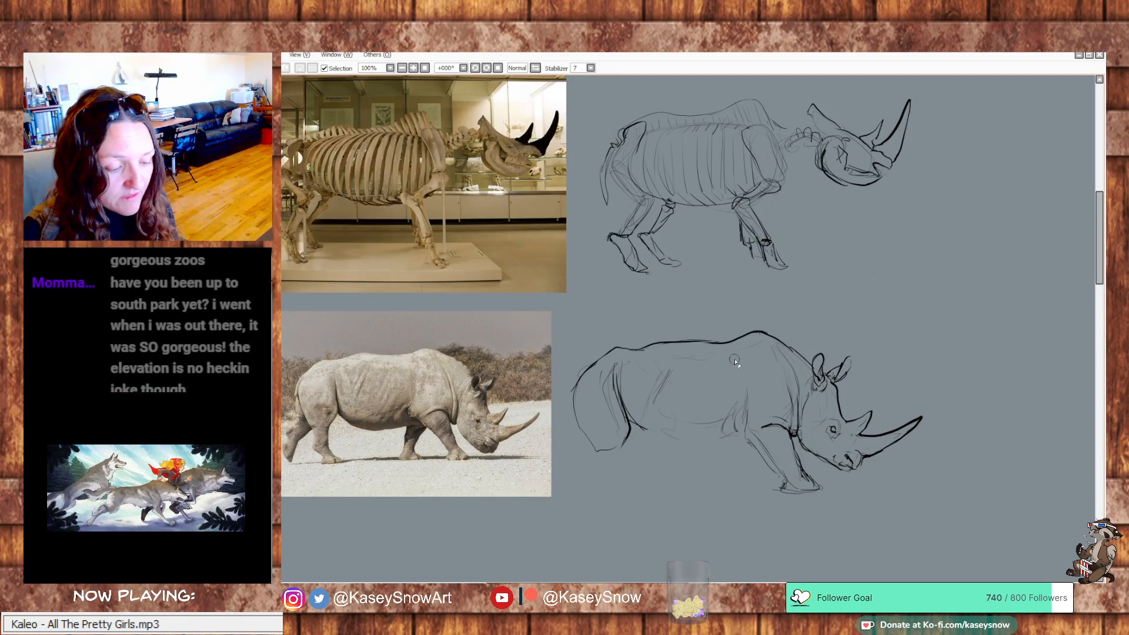
{"action": "mouse_move", "coordinate": [743, 440]}
{"action": "left_mouse_down"}
{"action": "mouse_move", "coordinate": [690, 441]}
{"action": "mouse_move", "coordinate": [639, 423]}
{"action": "mouse_move", "coordinate": [699, 449]}
{"action": "mouse_move", "coordinate": [745, 440]}
{"action": "mouse_move", "coordinate": [651, 432]}
{"action": "mouse_move", "coordinate": [703, 449]}
{"action": "mouse_move", "coordinate": [751, 440]}
{"action": "mouse_move", "coordinate": [695, 448]}
{"action": "mouse_move", "coordinate": [642, 421]}
{"action": "left_mouse_up"}
{"action": "key", "text": "ctrl+z"}
{"action": "key", "text": "ctrl+z"}
{"action": "key", "text": "ctrl+z"}
{"action": "key", "text": "ctrl+z"}
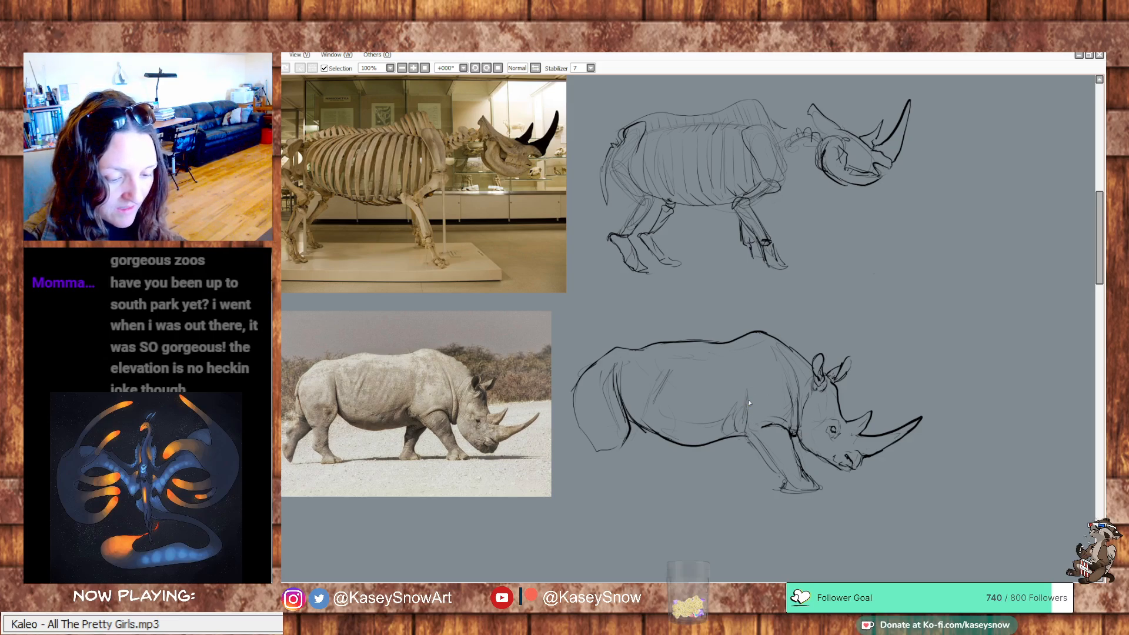
Darken the near front leg's contour and draw the far front leg and the near hind leg with their feet
{"action": "mouse_move", "coordinate": [749, 403]}
{"action": "left_mouse_down"}
{"action": "mouse_move", "coordinate": [794, 484]}
{"action": "mouse_move", "coordinate": [768, 450]}
{"action": "mouse_move", "coordinate": [791, 487]}
{"action": "left_mouse_up"}
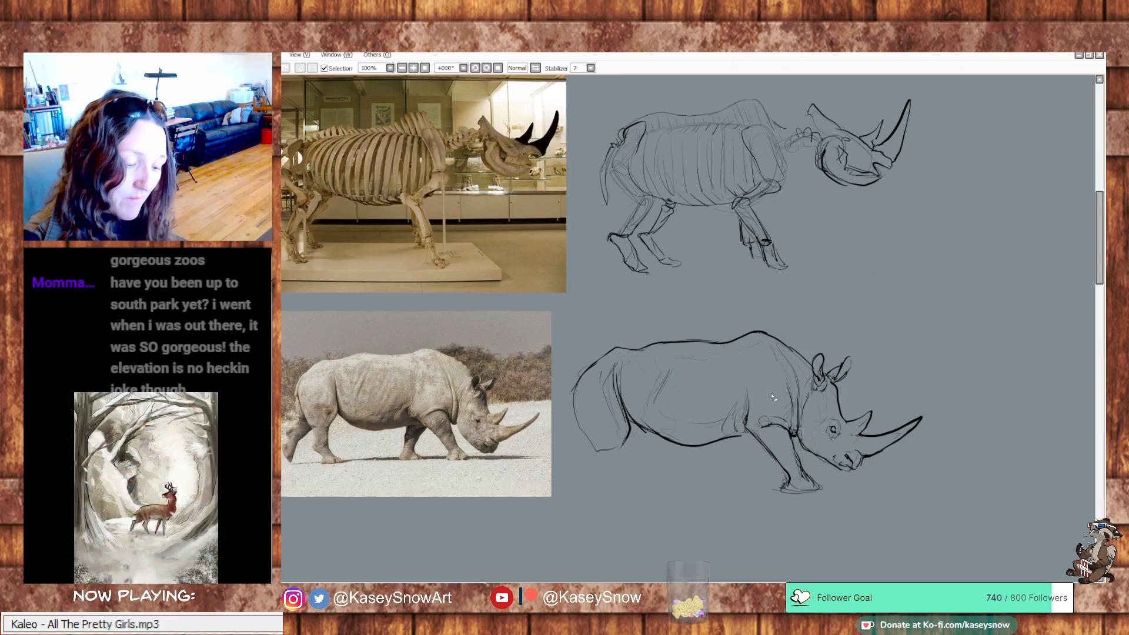
{"action": "mouse_move", "coordinate": [736, 436]}
{"action": "left_mouse_down"}
{"action": "mouse_move", "coordinate": [758, 434]}
{"action": "mouse_move", "coordinate": [743, 462]}
{"action": "mouse_move", "coordinate": [729, 462]}
{"action": "left_mouse_up"}
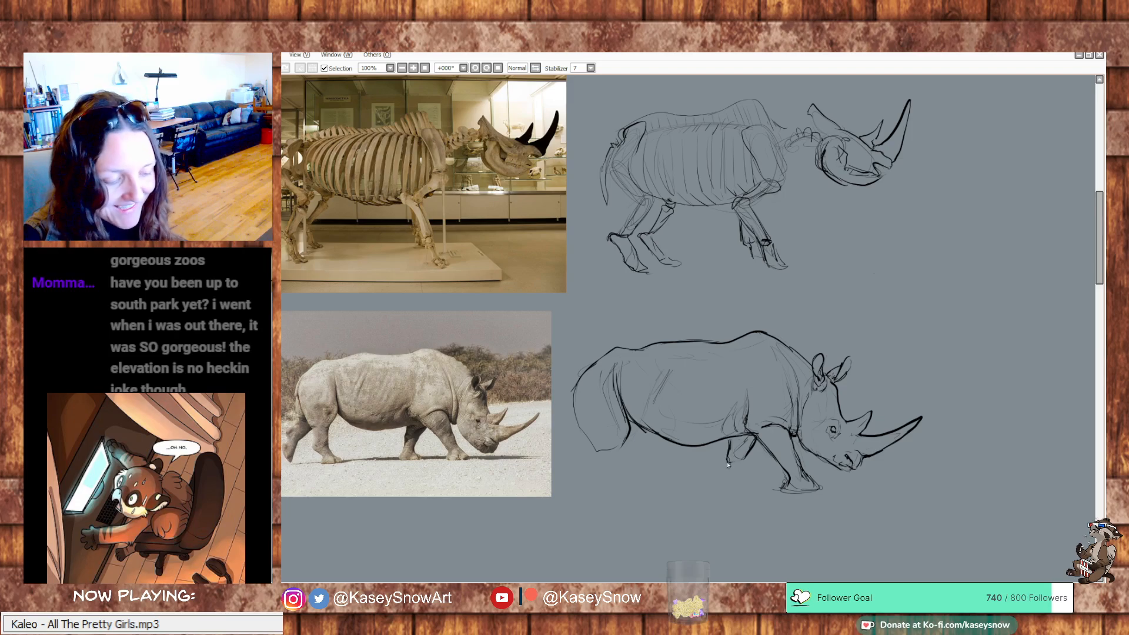
{"action": "mouse_move", "coordinate": [730, 459]}
{"action": "left_mouse_down"}
{"action": "mouse_move", "coordinate": [724, 479]}
{"action": "mouse_move", "coordinate": [740, 487]}
{"action": "mouse_move", "coordinate": [755, 481]}
{"action": "mouse_move", "coordinate": [736, 484]}
{"action": "mouse_move", "coordinate": [745, 472]}
{"action": "mouse_move", "coordinate": [755, 479]}
{"action": "mouse_move", "coordinate": [739, 488]}
{"action": "mouse_move", "coordinate": [786, 493]}
{"action": "mouse_move", "coordinate": [786, 475]}
{"action": "mouse_move", "coordinate": [818, 486]}
{"action": "left_mouse_up"}
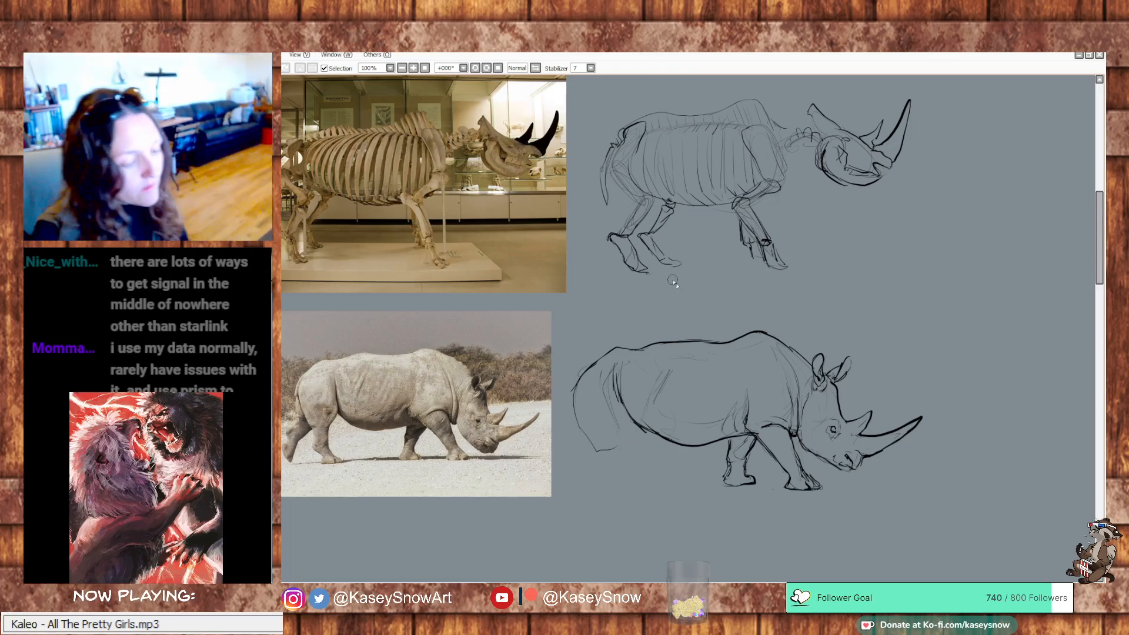
{"action": "mouse_move", "coordinate": [628, 414]}
{"action": "left_mouse_down"}
{"action": "mouse_move", "coordinate": [619, 445]}
{"action": "mouse_move", "coordinate": [594, 445]}
{"action": "mouse_move", "coordinate": [593, 473]}
{"action": "mouse_move", "coordinate": [619, 457]}
{"action": "mouse_move", "coordinate": [596, 473]}
{"action": "mouse_move", "coordinate": [605, 482]}
{"action": "mouse_move", "coordinate": [615, 464]}
{"action": "mouse_move", "coordinate": [620, 477]}
{"action": "mouse_move", "coordinate": [602, 476]}
{"action": "mouse_move", "coordinate": [626, 483]}
{"action": "mouse_move", "coordinate": [626, 496]}
{"action": "mouse_move", "coordinate": [643, 482]}
{"action": "left_mouse_up"}
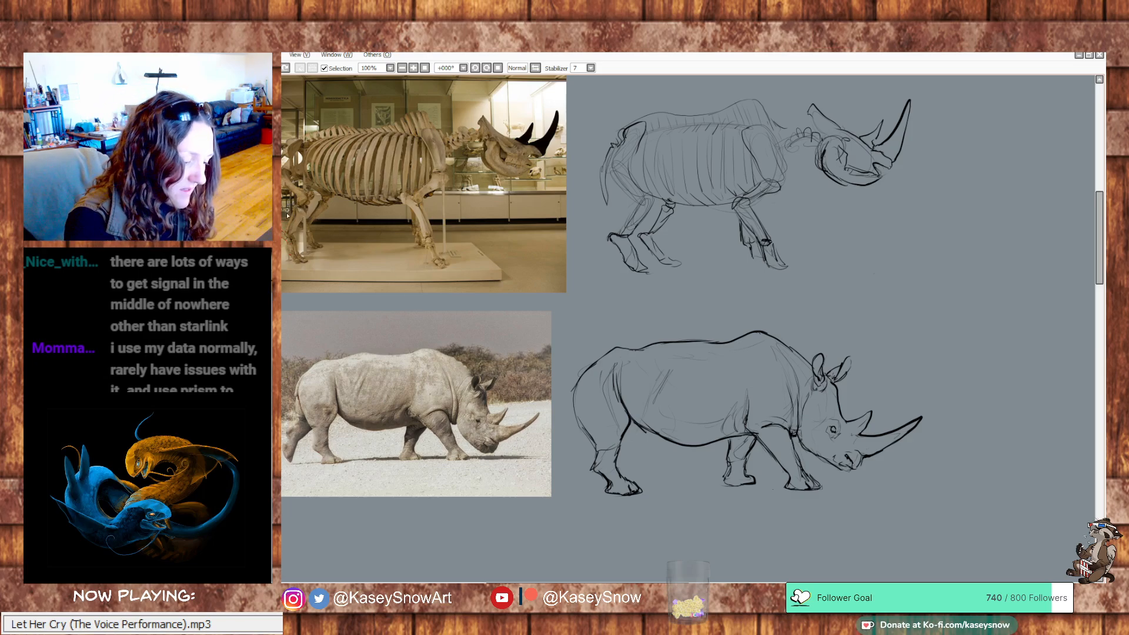
Outline the hind leg bones in red over the skeleton reference photo and undo the outline
{"action": "mouse_move", "coordinate": [284, 228]}
{"action": "left_mouse_down"}
{"action": "mouse_move", "coordinate": [285, 261]}
{"action": "mouse_move", "coordinate": [308, 262]}
{"action": "mouse_move", "coordinate": [295, 236]}
{"action": "left_mouse_up"}
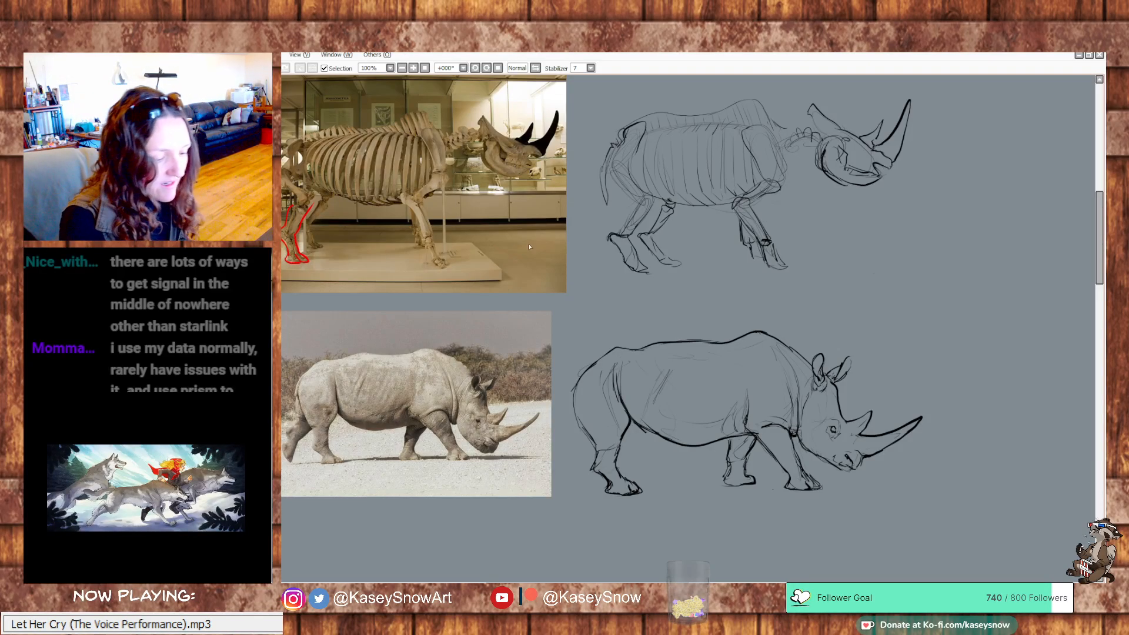
{"action": "key", "text": "ctrl+z"}
{"action": "mouse_move", "coordinate": [301, 257]}
{"action": "left_mouse_down"}
{"action": "mouse_move", "coordinate": [311, 209]}
{"action": "mouse_move", "coordinate": [301, 264]}
{"action": "mouse_move", "coordinate": [348, 223]}
{"action": "mouse_move", "coordinate": [344, 254]}
{"action": "mouse_move", "coordinate": [361, 256]}
{"action": "mouse_move", "coordinate": [365, 216]}
{"action": "left_mouse_up"}
{"action": "key", "text": "ctrl+z"}
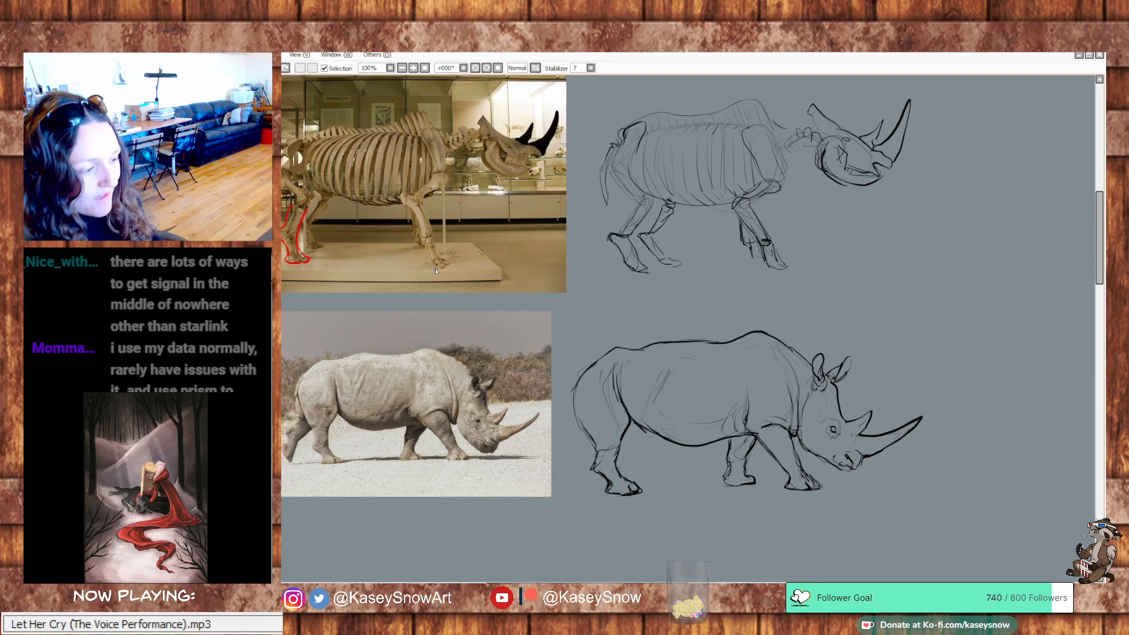
{"action": "key", "text": "ctrl+z"}
{"action": "key", "text": "ctrl+z"}
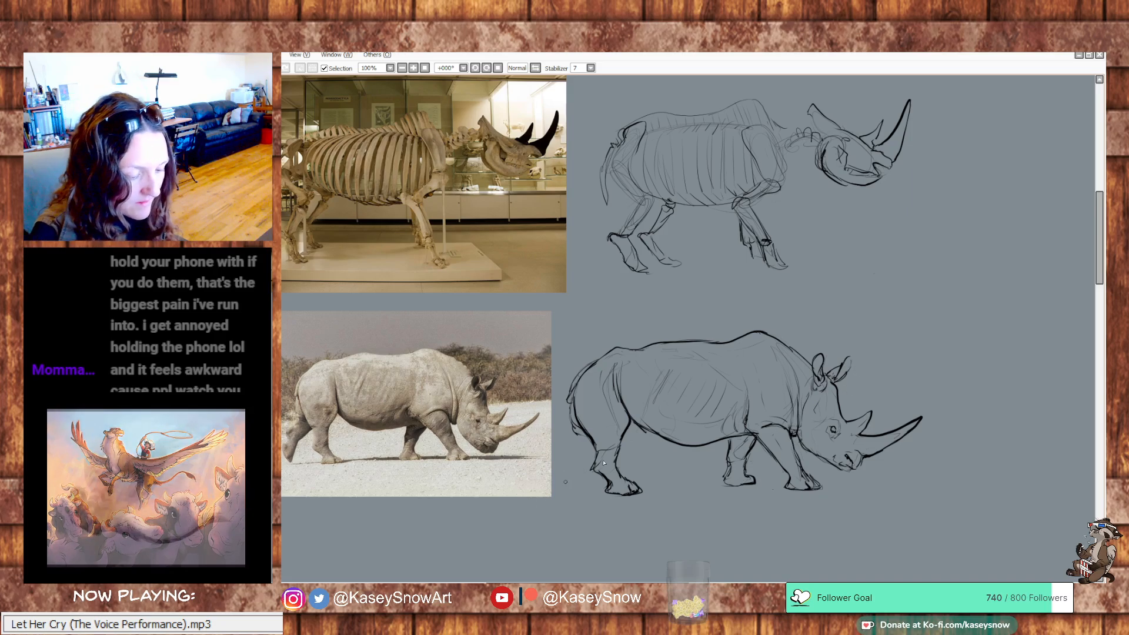
Draw the far hind leg trailing behind the rump, erasing its first version and redrawing it with a lifted foot
{"action": "mouse_move", "coordinate": [592, 444]}
{"action": "left_mouse_down"}
{"action": "mouse_move", "coordinate": [572, 465]}
{"action": "mouse_move", "coordinate": [563, 438]}
{"action": "mouse_move", "coordinate": [559, 464]}
{"action": "mouse_move", "coordinate": [580, 454]}
{"action": "mouse_move", "coordinate": [562, 481]}
{"action": "left_mouse_up"}
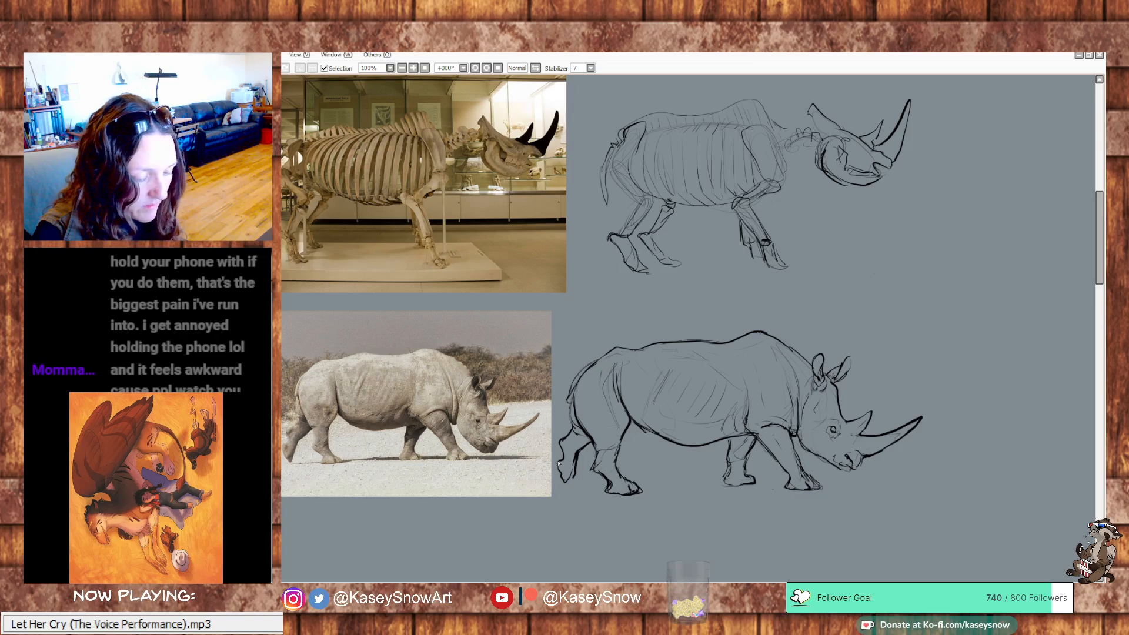
{"action": "mouse_move", "coordinate": [962, 313]}
{"action": "left_mouse_down"}
{"action": "mouse_move", "coordinate": [965, 270]}
{"action": "mouse_move", "coordinate": [985, 305]}
{"action": "left_mouse_up"}
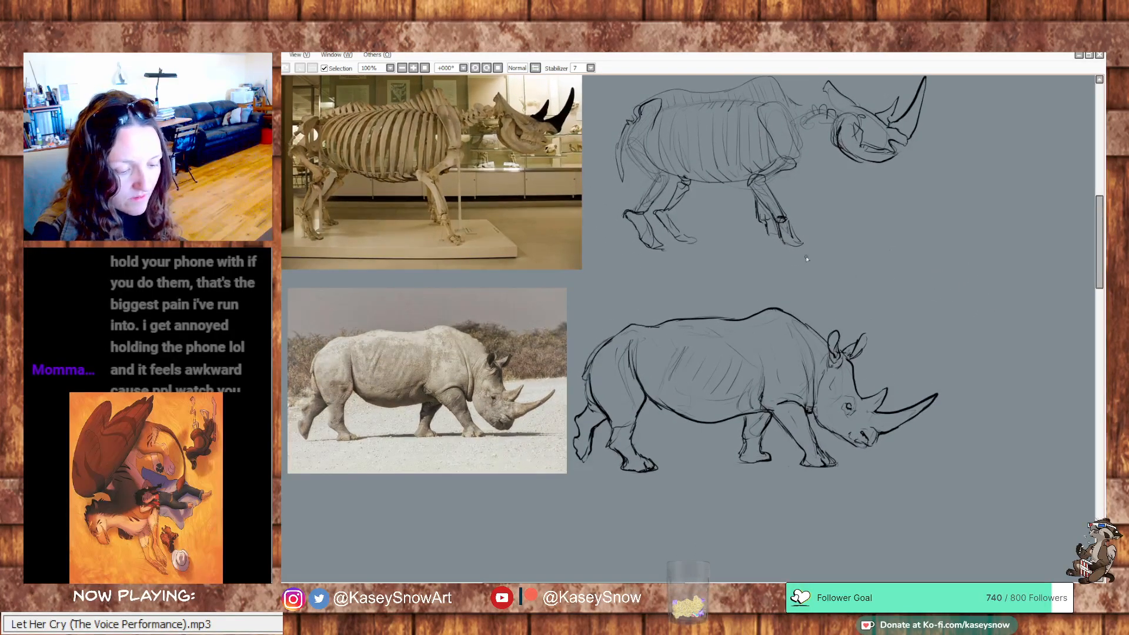
{"action": "mouse_move", "coordinate": [591, 453]}
{"action": "left_mouse_down"}
{"action": "mouse_move", "coordinate": [572, 439]}
{"action": "mouse_move", "coordinate": [602, 335]}
{"action": "mouse_move", "coordinate": [602, 385]}
{"action": "mouse_move", "coordinate": [578, 438]}
{"action": "left_mouse_up"}
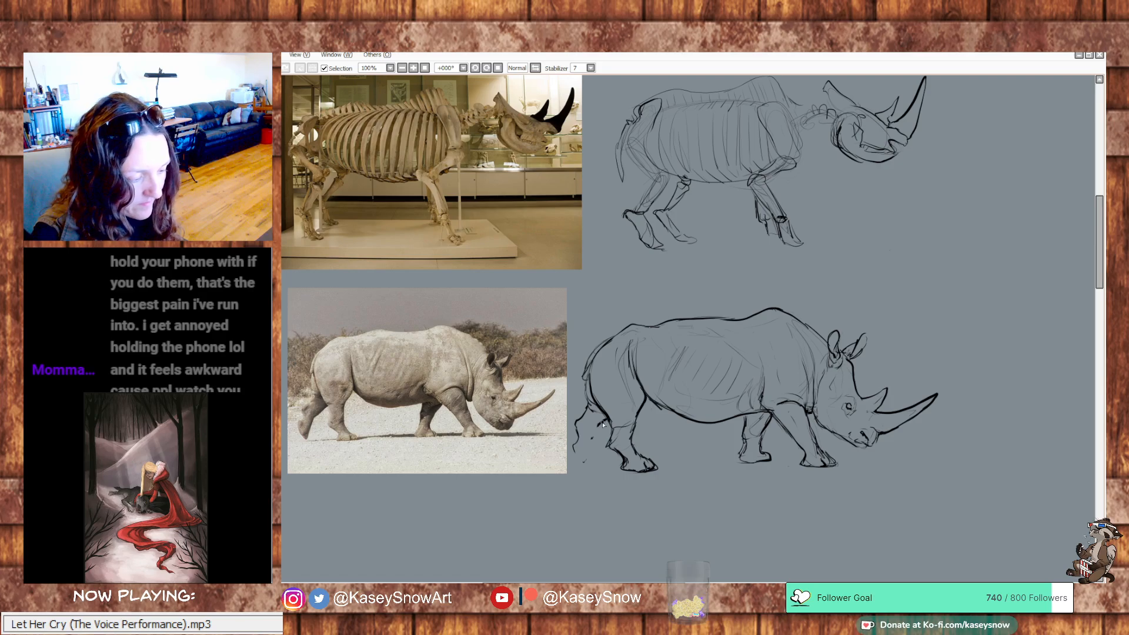
{"action": "left_click_drag", "start_coordinate": [593, 440], "coordinate": [607, 422]}
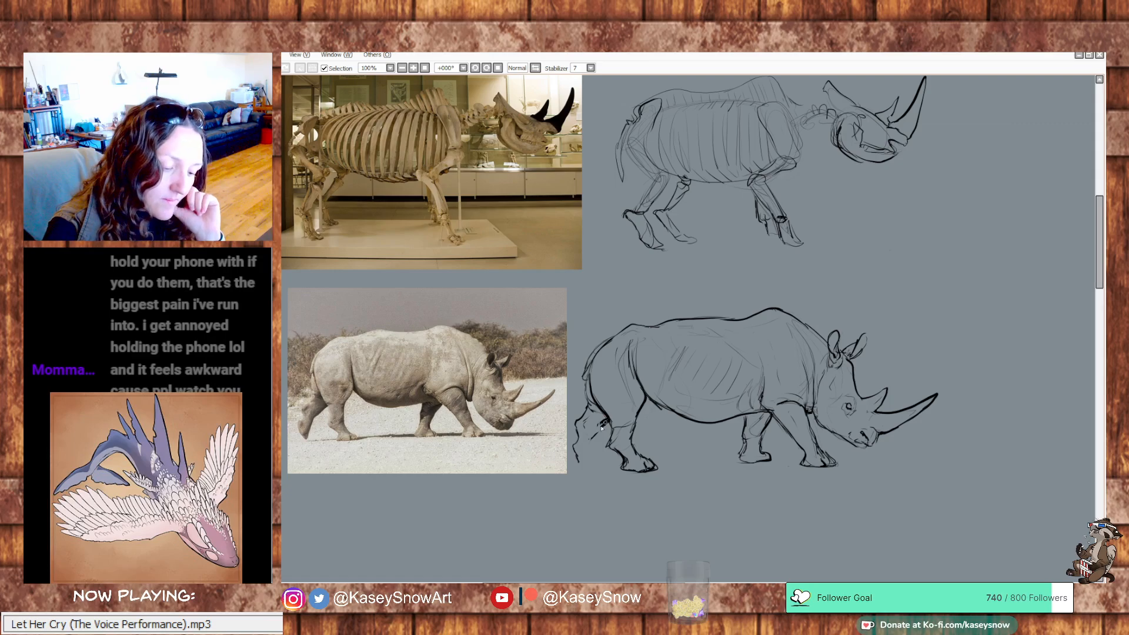
{"action": "left_click_drag", "start_coordinate": [608, 421], "coordinate": [583, 462]}
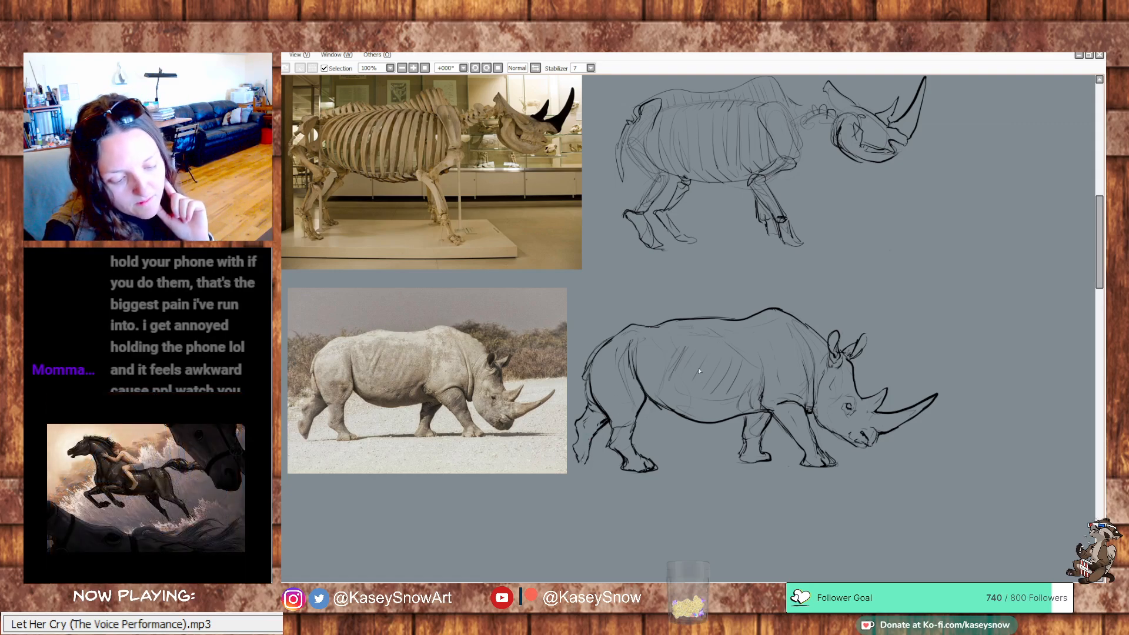
Rework the belly line between the hind flank and the front legs, erasing its middle part and redrawing it slightly higher
{"action": "left_click_drag", "start_coordinate": [973, 327], "coordinate": [945, 298]}
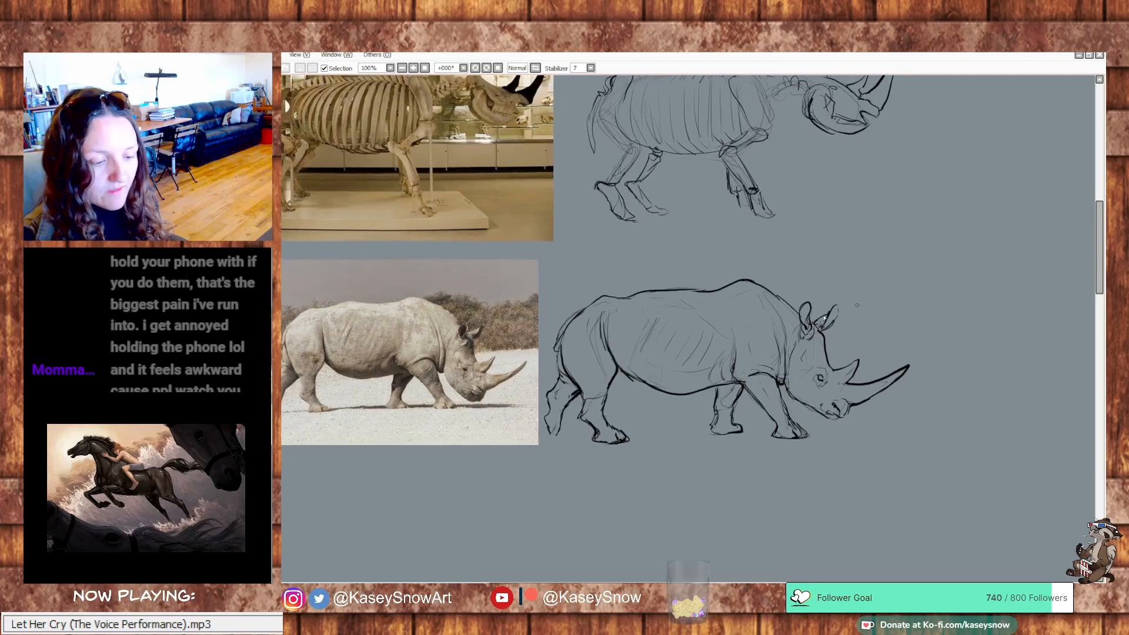
{"action": "mouse_move", "coordinate": [622, 372]}
{"action": "left_mouse_down"}
{"action": "mouse_move", "coordinate": [647, 390]}
{"action": "mouse_move", "coordinate": [687, 393]}
{"action": "left_mouse_up"}
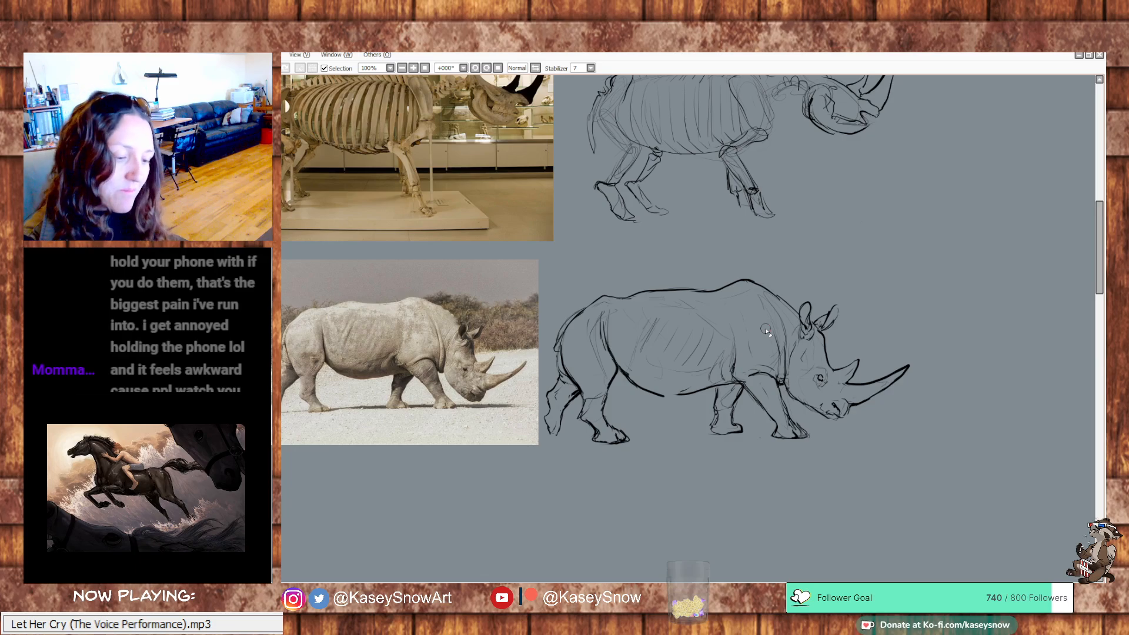
{"action": "mouse_move", "coordinate": [624, 372]}
{"action": "left_mouse_down"}
{"action": "mouse_move", "coordinate": [681, 397]}
{"action": "mouse_move", "coordinate": [664, 400]}
{"action": "mouse_move", "coordinate": [702, 393]}
{"action": "mouse_move", "coordinate": [659, 396]}
{"action": "left_mouse_up"}
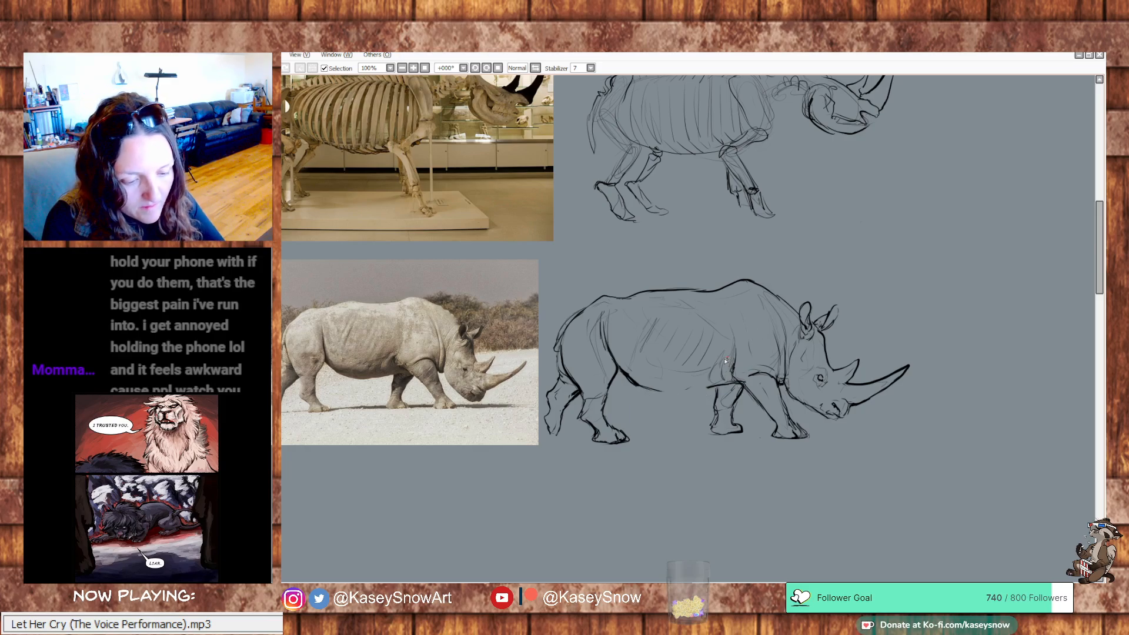
{"action": "left_click_drag", "start_coordinate": [739, 384], "coordinate": [662, 391]}
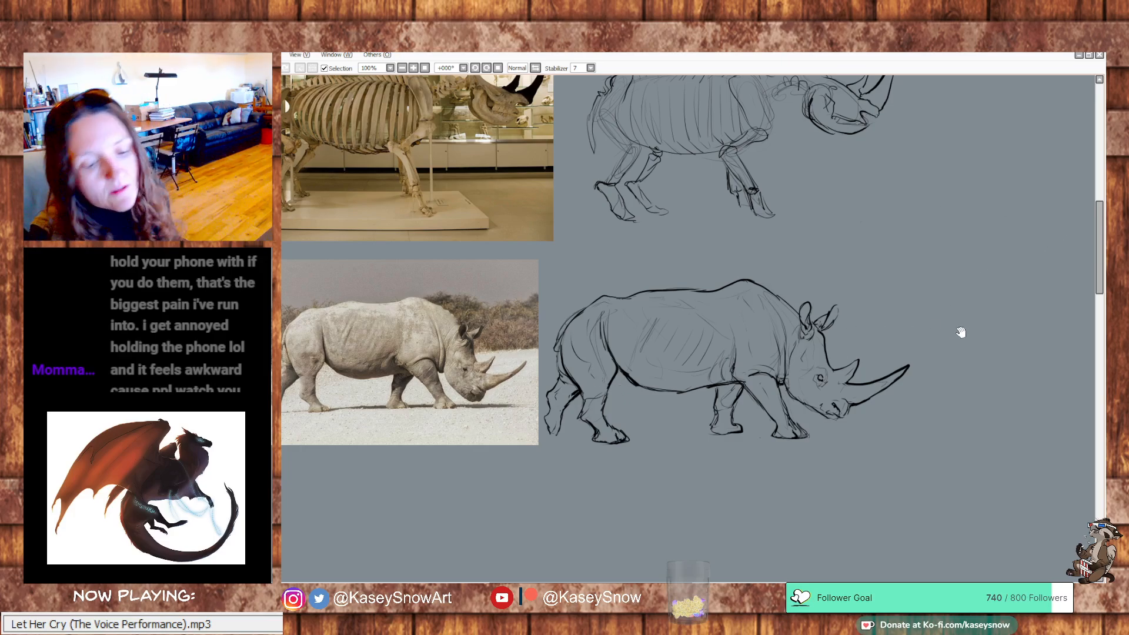
Examine the rhino skull reference image up close and compare it with the skeleton and body studies on the canvas
{"action": "mouse_move", "coordinate": [960, 329]}
{"action": "left_mouse_down"}
{"action": "mouse_move", "coordinate": [982, 308]}
{"action": "mouse_move", "coordinate": [925, 398]}
{"action": "mouse_move", "coordinate": [925, 368]}
{"action": "left_mouse_up"}
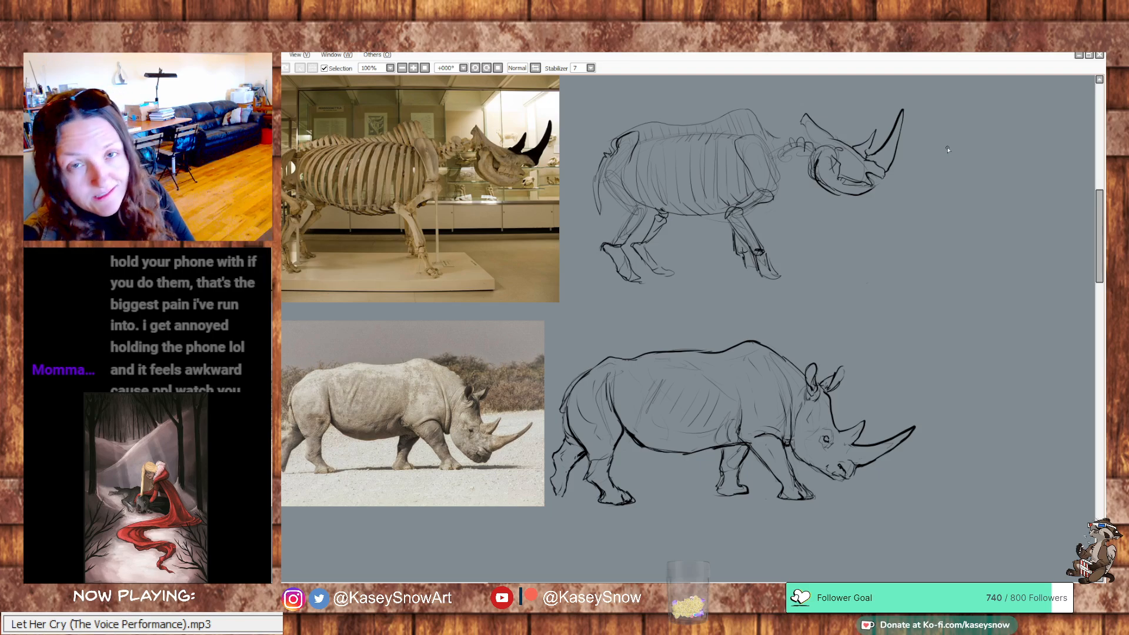
{"action": "left_click_drag", "start_coordinate": [936, 294], "coordinate": [1000, 308]}
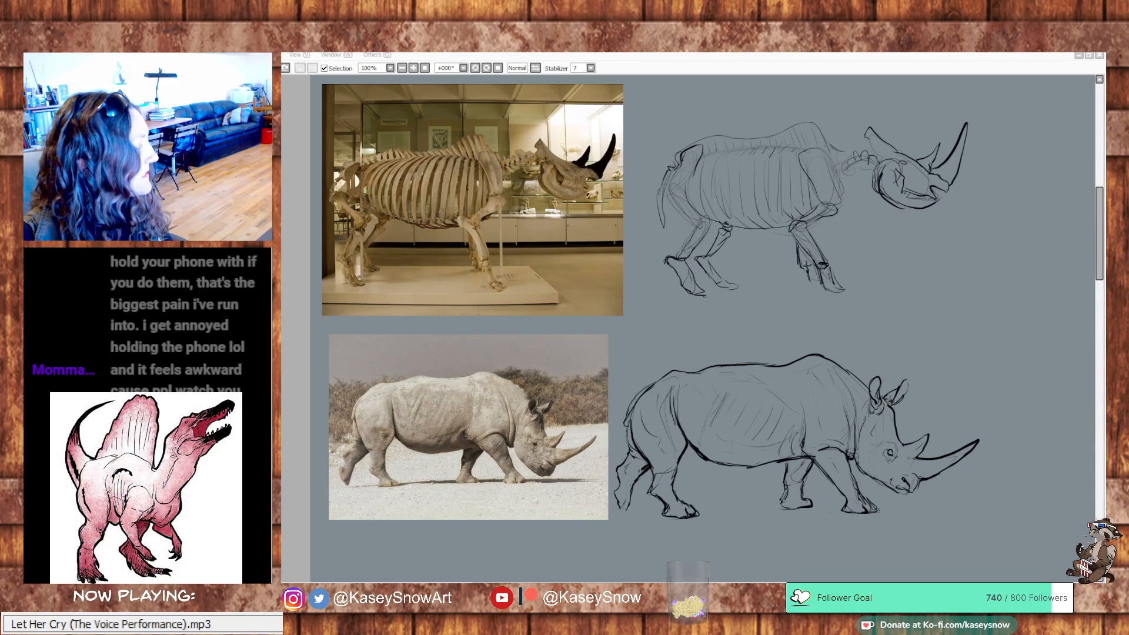
{"action": "mouse_move", "coordinate": [624, 411]}
{"action": "left_mouse_down"}
{"action": "mouse_move", "coordinate": [900, 309]}
{"action": "mouse_move", "coordinate": [875, 284]}
{"action": "left_mouse_up"}
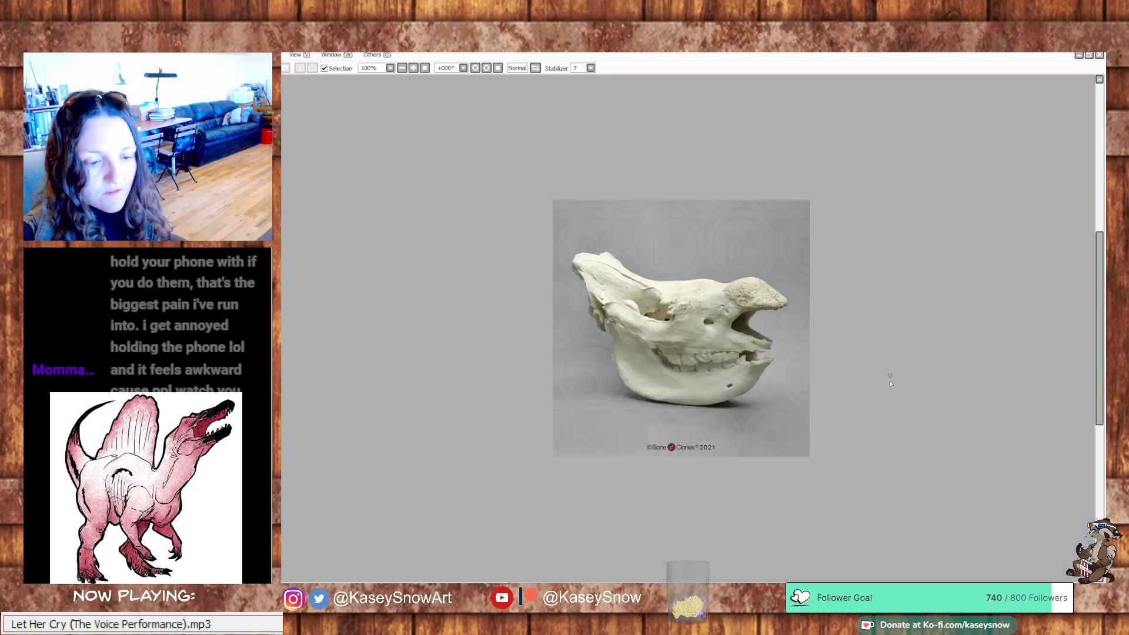
{"action": "scroll", "coordinate": [790, 344], "scroll_direction": "up", "scroll_amount": 3}
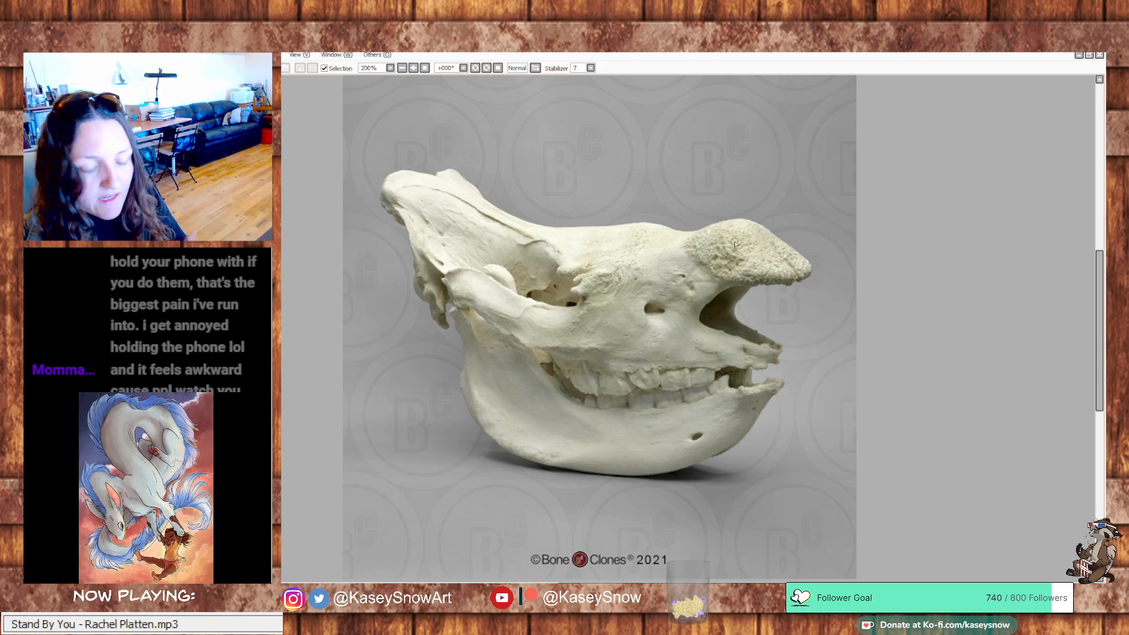
{"action": "scroll", "coordinate": [734, 244], "scroll_direction": "up", "scroll_amount": 1}
{"action": "scroll", "coordinate": [739, 304], "scroll_direction": "down", "scroll_amount": 2}
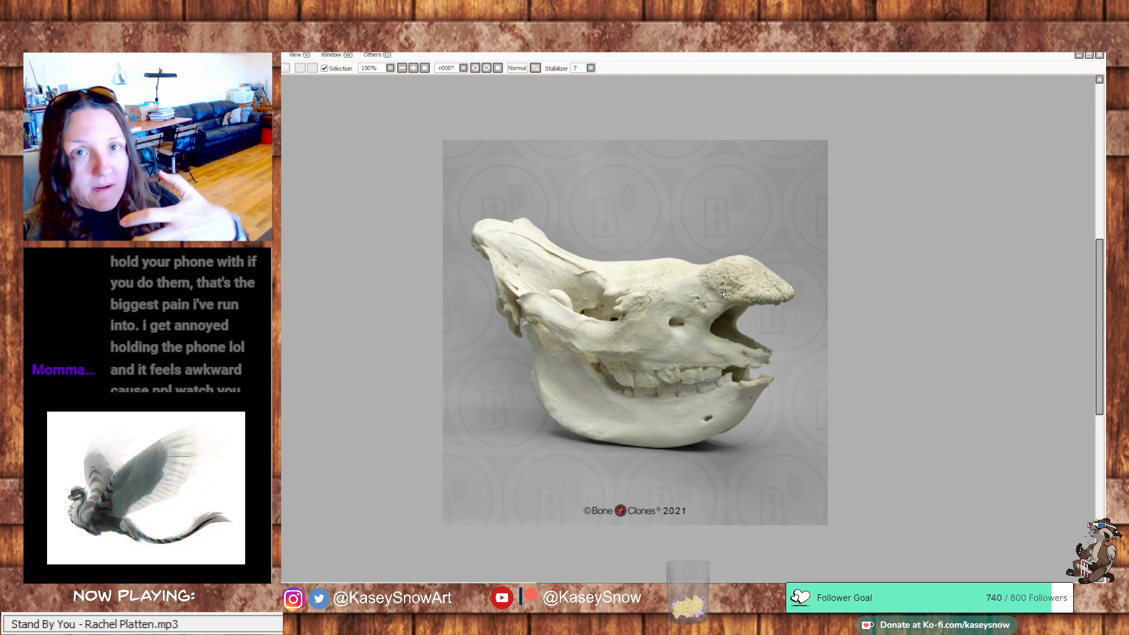
{"action": "scroll", "coordinate": [726, 299], "scroll_direction": "up", "scroll_amount": 1}
{"action": "scroll", "coordinate": [731, 317], "scroll_direction": "down", "scroll_amount": 2}
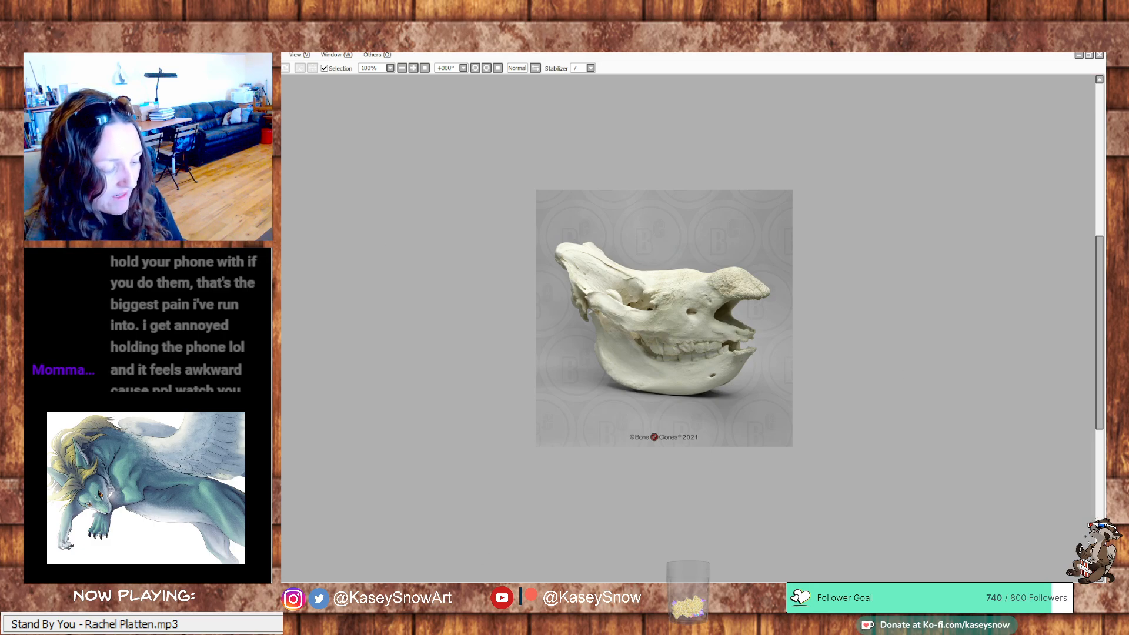
{"action": "left_click", "coordinate": [417, 591]}
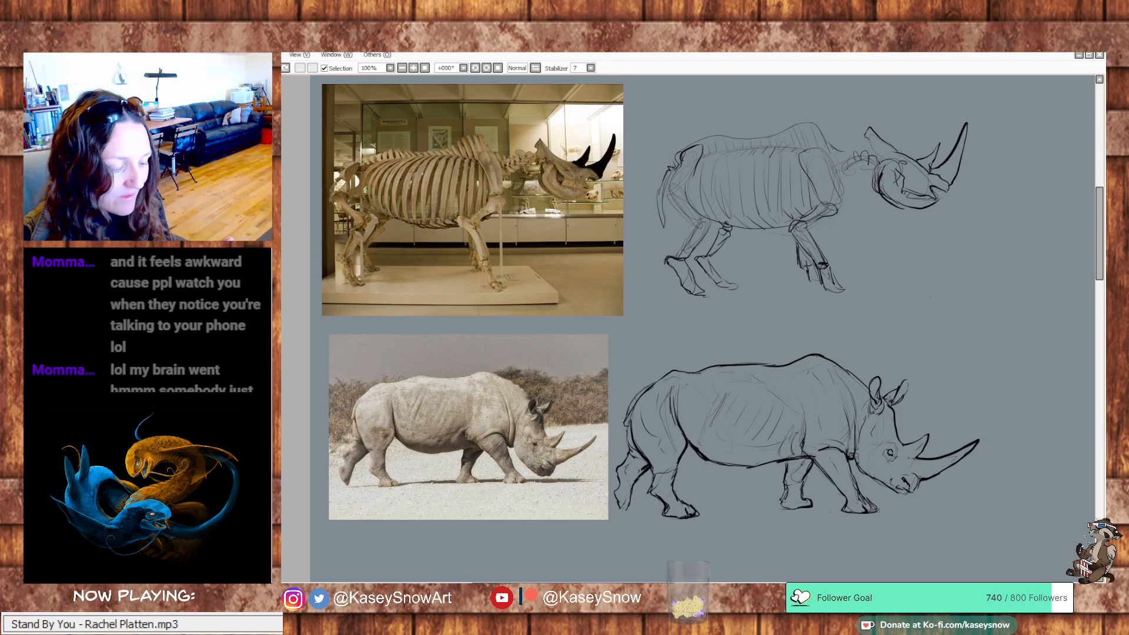
{"action": "key", "text": "ctrl+Tab"}
{"action": "scroll", "coordinate": [744, 325], "scroll_direction": "up", "scroll_amount": 2}
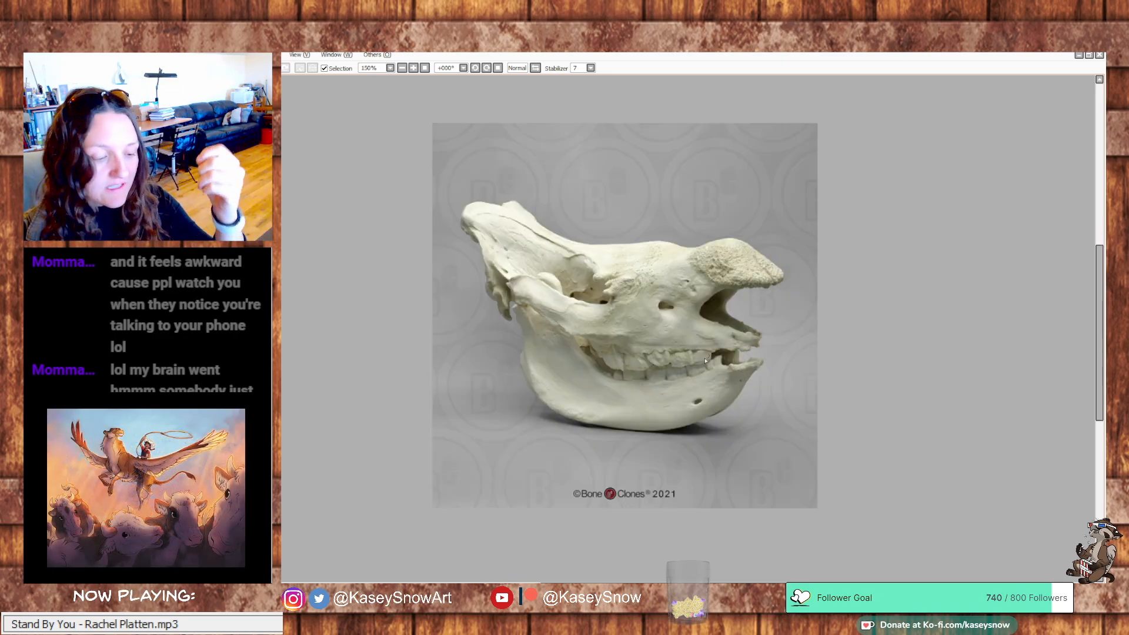
{"action": "key", "text": "ctrl+Tab"}
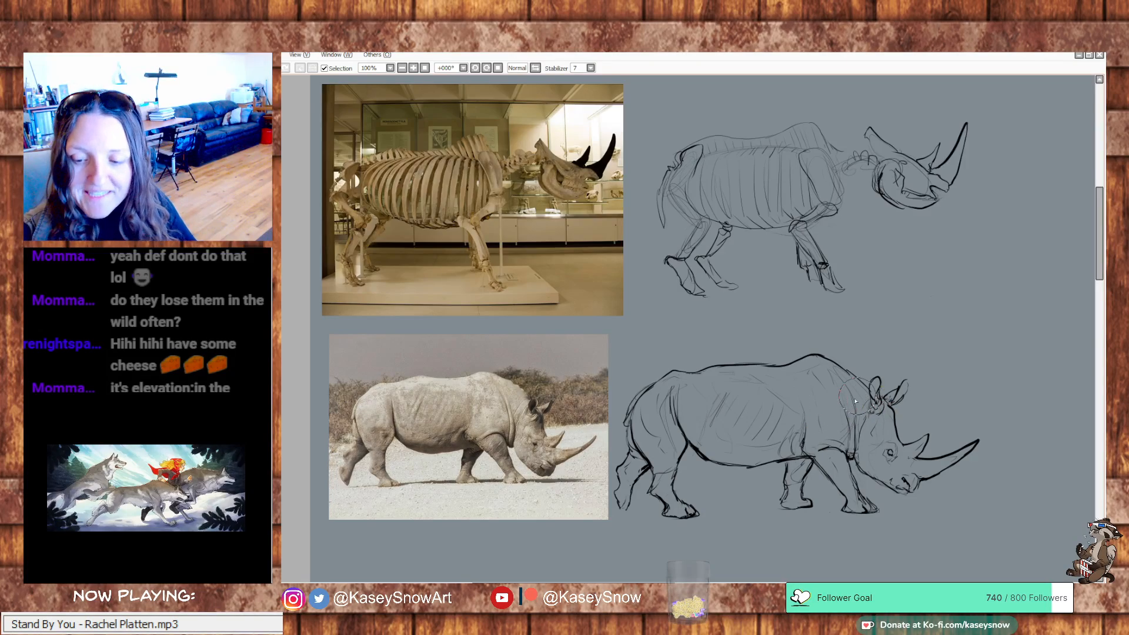
Block in the living rhino's body, head, front legs, rump, hind legs and feet with flat beige colour inside the line art
{"action": "mouse_move", "coordinate": [846, 414]}
{"action": "left_mouse_down"}
{"action": "mouse_move", "coordinate": [789, 438]}
{"action": "mouse_move", "coordinate": [797, 444]}
{"action": "mouse_move", "coordinate": [749, 428]}
{"action": "mouse_move", "coordinate": [743, 442]}
{"action": "mouse_move", "coordinate": [794, 441]}
{"action": "mouse_move", "coordinate": [742, 464]}
{"action": "mouse_move", "coordinate": [702, 451]}
{"action": "mouse_move", "coordinate": [735, 452]}
{"action": "mouse_move", "coordinate": [682, 414]}
{"action": "mouse_move", "coordinate": [701, 442]}
{"action": "mouse_move", "coordinate": [752, 445]}
{"action": "mouse_move", "coordinate": [751, 435]}
{"action": "mouse_move", "coordinate": [703, 424]}
{"action": "mouse_move", "coordinate": [694, 391]}
{"action": "mouse_move", "coordinate": [715, 375]}
{"action": "mouse_move", "coordinate": [799, 375]}
{"action": "mouse_move", "coordinate": [814, 363]}
{"action": "mouse_move", "coordinate": [851, 390]}
{"action": "mouse_move", "coordinate": [804, 367]}
{"action": "mouse_move", "coordinate": [892, 400]}
{"action": "mouse_move", "coordinate": [861, 387]}
{"action": "mouse_move", "coordinate": [886, 413]}
{"action": "left_mouse_up"}
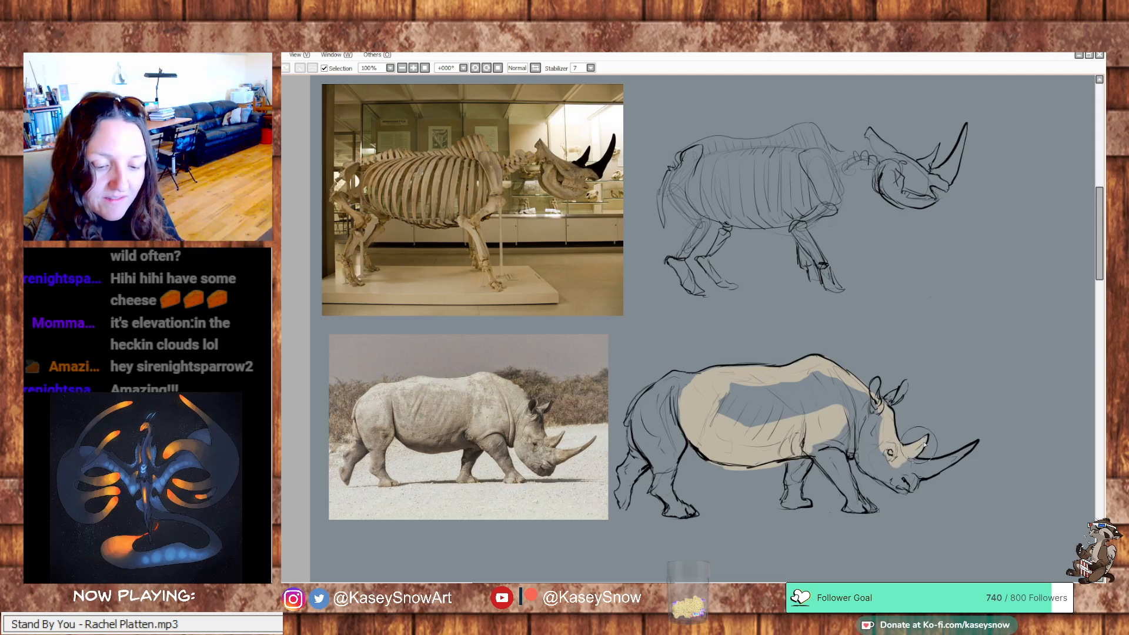
{"action": "mouse_move", "coordinate": [909, 463]}
{"action": "left_mouse_down"}
{"action": "mouse_move", "coordinate": [941, 470]}
{"action": "mouse_move", "coordinate": [927, 466]}
{"action": "mouse_move", "coordinate": [975, 447]}
{"action": "mouse_move", "coordinate": [942, 470]}
{"action": "mouse_move", "coordinate": [970, 452]}
{"action": "mouse_move", "coordinate": [926, 474]}
{"action": "mouse_move", "coordinate": [911, 466]}
{"action": "mouse_move", "coordinate": [905, 489]}
{"action": "mouse_move", "coordinate": [868, 468]}
{"action": "mouse_move", "coordinate": [869, 416]}
{"action": "mouse_move", "coordinate": [885, 473]}
{"action": "mouse_move", "coordinate": [901, 480]}
{"action": "mouse_move", "coordinate": [893, 460]}
{"action": "mouse_move", "coordinate": [846, 433]}
{"action": "mouse_move", "coordinate": [873, 426]}
{"action": "mouse_move", "coordinate": [841, 380]}
{"action": "mouse_move", "coordinate": [730, 390]}
{"action": "mouse_move", "coordinate": [746, 384]}
{"action": "mouse_move", "coordinate": [779, 403]}
{"action": "mouse_move", "coordinate": [729, 403]}
{"action": "mouse_move", "coordinate": [827, 408]}
{"action": "mouse_move", "coordinate": [817, 391]}
{"action": "mouse_move", "coordinate": [856, 395]}
{"action": "left_mouse_up"}
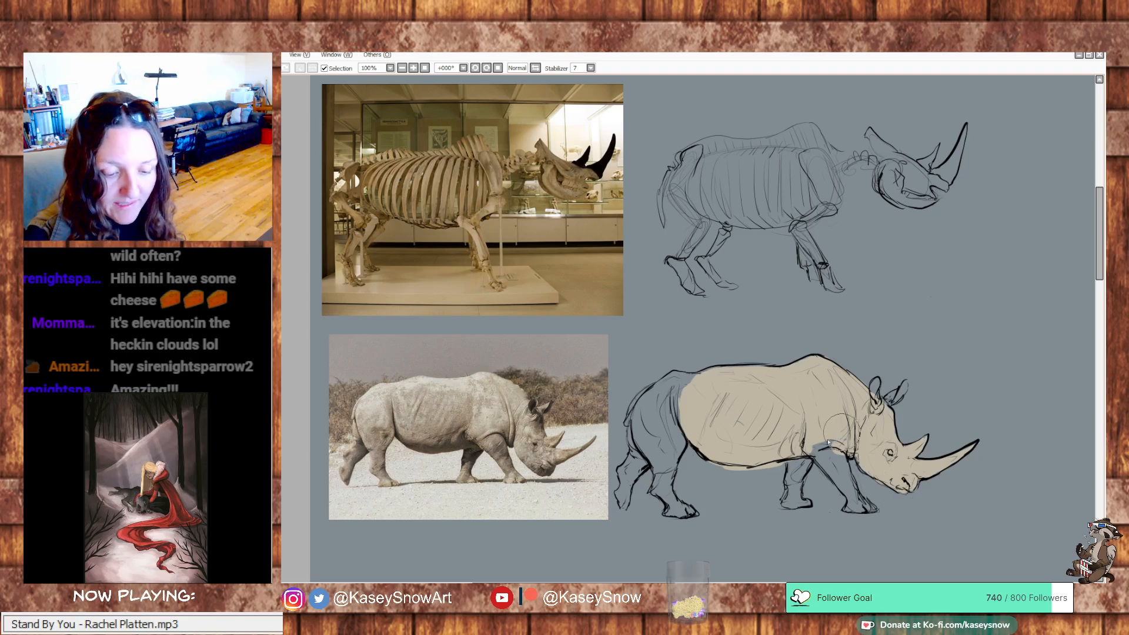
{"action": "mouse_move", "coordinate": [829, 442]}
{"action": "left_mouse_down"}
{"action": "mouse_move", "coordinate": [855, 497]}
{"action": "mouse_move", "coordinate": [875, 510]}
{"action": "mouse_move", "coordinate": [846, 508]}
{"action": "mouse_move", "coordinate": [842, 487]}
{"action": "mouse_move", "coordinate": [864, 504]}
{"action": "mouse_move", "coordinate": [794, 457]}
{"action": "mouse_move", "coordinate": [799, 468]}
{"action": "mouse_move", "coordinate": [811, 459]}
{"action": "mouse_move", "coordinate": [788, 503]}
{"action": "mouse_move", "coordinate": [803, 505]}
{"action": "mouse_move", "coordinate": [801, 482]}
{"action": "left_mouse_up"}
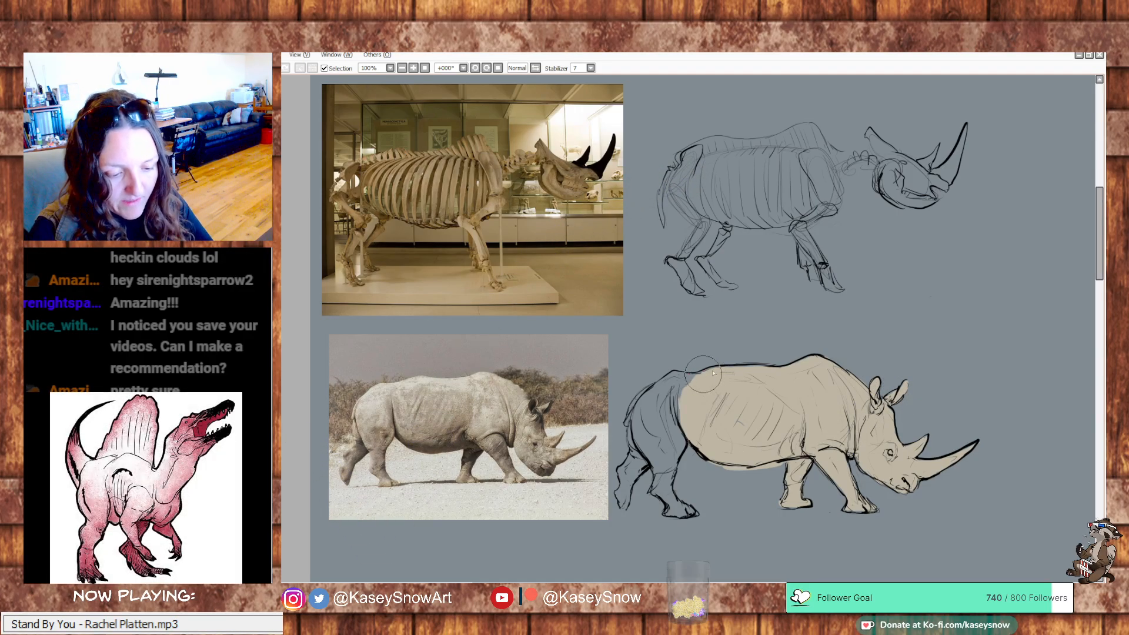
{"action": "mouse_move", "coordinate": [713, 373]}
{"action": "left_mouse_down"}
{"action": "mouse_move", "coordinate": [653, 382]}
{"action": "mouse_move", "coordinate": [629, 412]}
{"action": "mouse_move", "coordinate": [645, 438]}
{"action": "mouse_move", "coordinate": [653, 400]}
{"action": "mouse_move", "coordinate": [685, 388]}
{"action": "mouse_move", "coordinate": [665, 435]}
{"action": "mouse_move", "coordinate": [678, 450]}
{"action": "mouse_move", "coordinate": [662, 456]}
{"action": "mouse_move", "coordinate": [644, 438]}
{"action": "mouse_move", "coordinate": [641, 412]}
{"action": "mouse_move", "coordinate": [649, 432]}
{"action": "left_mouse_up"}
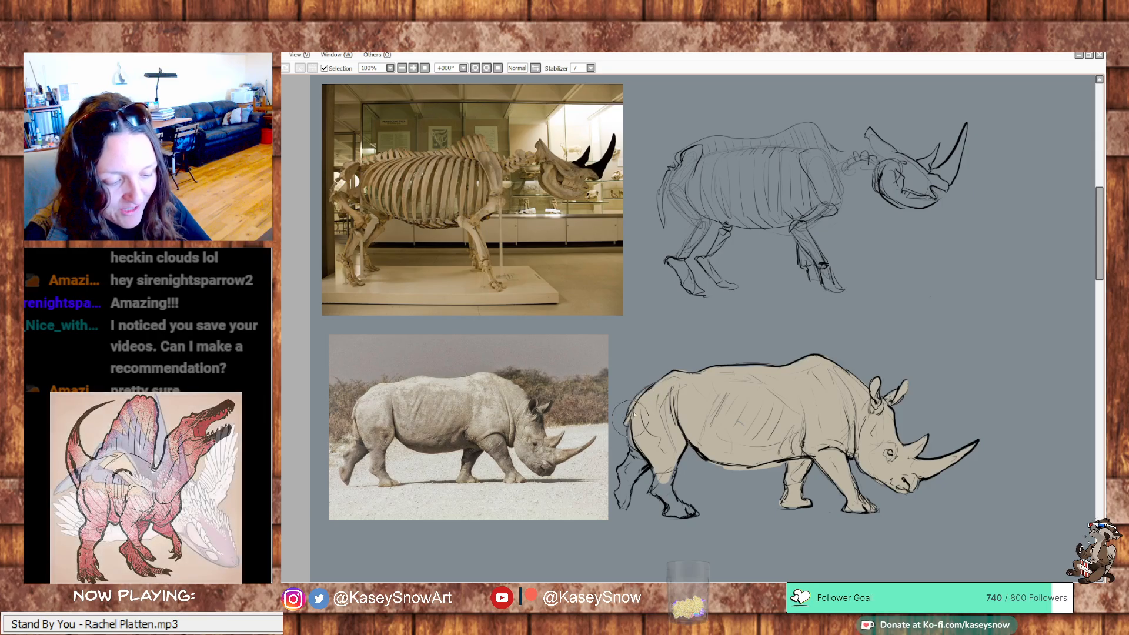
{"action": "mouse_move", "coordinate": [630, 421]}
{"action": "left_mouse_down"}
{"action": "mouse_move", "coordinate": [635, 461]}
{"action": "mouse_move", "coordinate": [648, 455]}
{"action": "mouse_move", "coordinate": [622, 471]}
{"action": "mouse_move", "coordinate": [622, 509]}
{"action": "mouse_move", "coordinate": [627, 481]}
{"action": "mouse_move", "coordinate": [741, 401]}
{"action": "mouse_move", "coordinate": [652, 494]}
{"action": "mouse_move", "coordinate": [667, 504]}
{"action": "mouse_move", "coordinate": [677, 461]}
{"action": "mouse_move", "coordinate": [673, 503]}
{"action": "mouse_move", "coordinate": [691, 514]}
{"action": "mouse_move", "coordinate": [674, 487]}
{"action": "mouse_move", "coordinate": [679, 417]}
{"action": "mouse_move", "coordinate": [699, 412]}
{"action": "mouse_move", "coordinate": [691, 494]}
{"action": "left_mouse_up"}
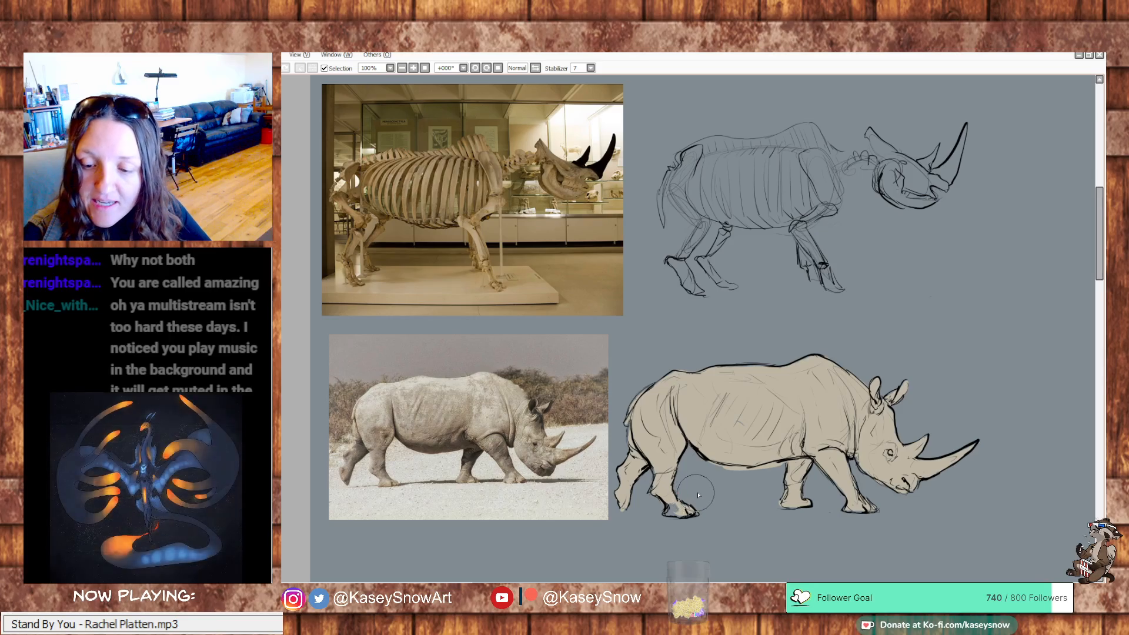
{"action": "mouse_move", "coordinate": [682, 501]}
{"action": "left_mouse_down"}
{"action": "mouse_move", "coordinate": [667, 515]}
{"action": "mouse_move", "coordinate": [687, 509]}
{"action": "left_mouse_up"}
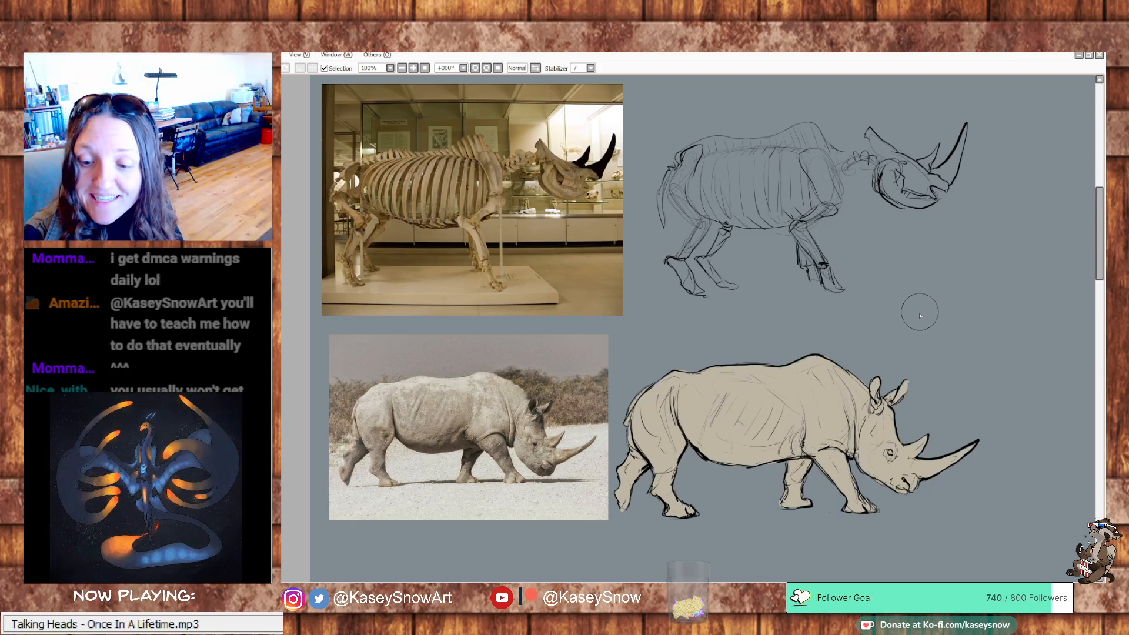
Paint light cream highlights along the living rhino's back, rump, shoulder, face and horns, guided by the photo
{"action": "left_click_drag", "start_coordinate": [905, 328], "coordinate": [880, 312]}
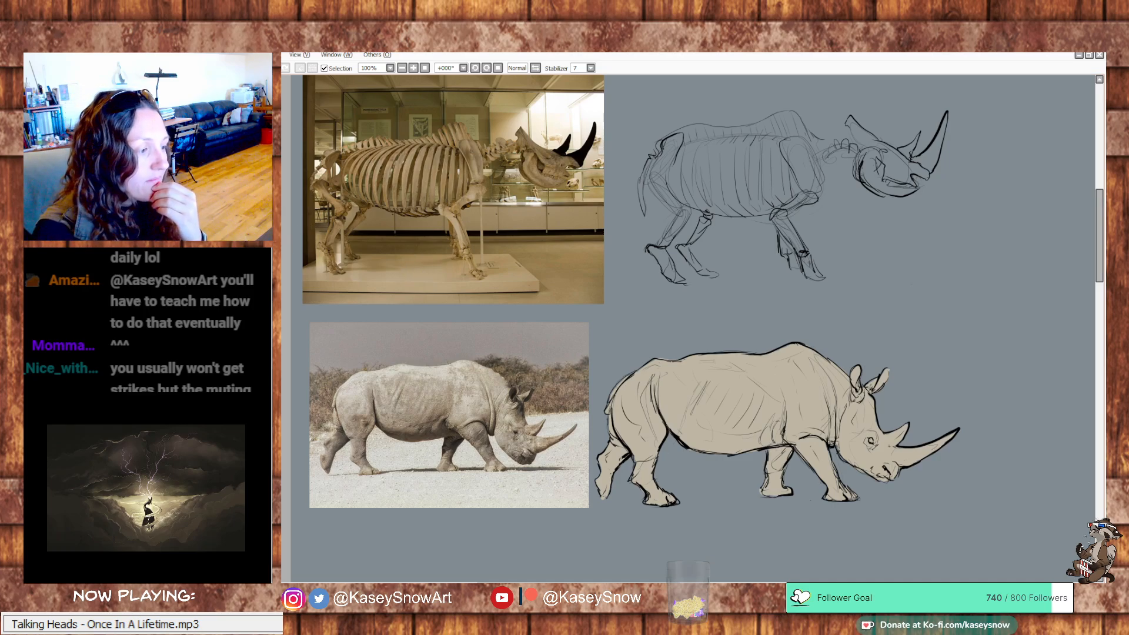
{"action": "mouse_move", "coordinate": [676, 370]}
{"action": "left_mouse_down"}
{"action": "mouse_move", "coordinate": [716, 365]}
{"action": "mouse_move", "coordinate": [677, 373]}
{"action": "mouse_move", "coordinate": [670, 403]}
{"action": "mouse_move", "coordinate": [690, 387]}
{"action": "left_mouse_up"}
{"action": "key", "text": "ctrl+z"}
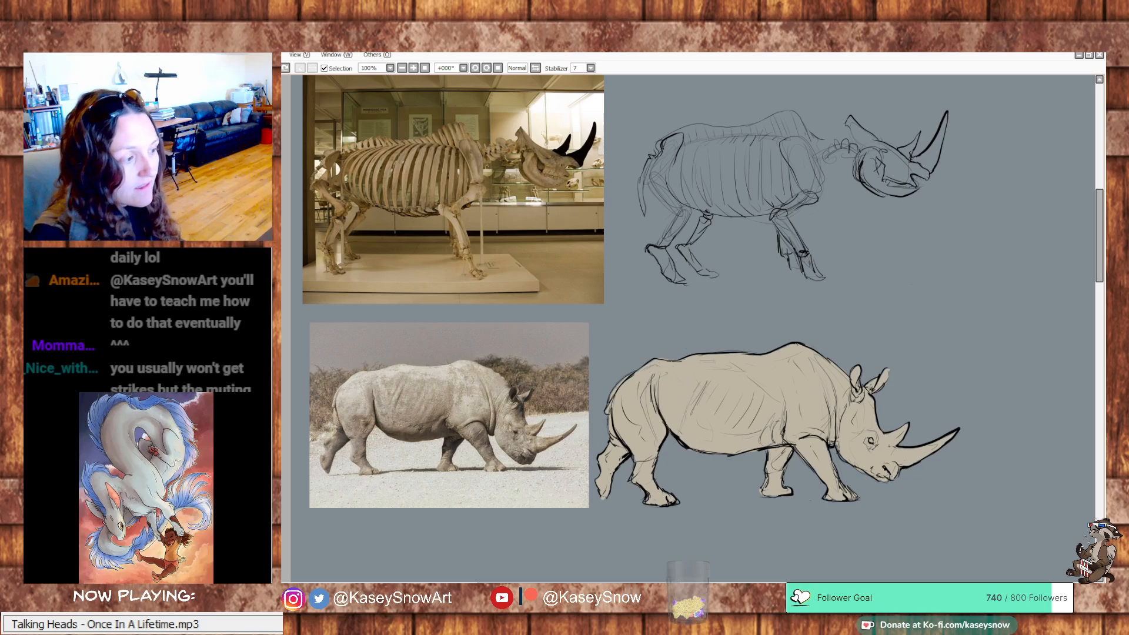
{"action": "mouse_move", "coordinate": [677, 372]}
{"action": "left_mouse_down"}
{"action": "mouse_move", "coordinate": [652, 364]}
{"action": "mouse_move", "coordinate": [620, 399]}
{"action": "mouse_move", "coordinate": [632, 391]}
{"action": "mouse_move", "coordinate": [639, 412]}
{"action": "mouse_move", "coordinate": [703, 360]}
{"action": "mouse_move", "coordinate": [803, 352]}
{"action": "mouse_move", "coordinate": [789, 359]}
{"action": "mouse_move", "coordinate": [804, 405]}
{"action": "left_mouse_up"}
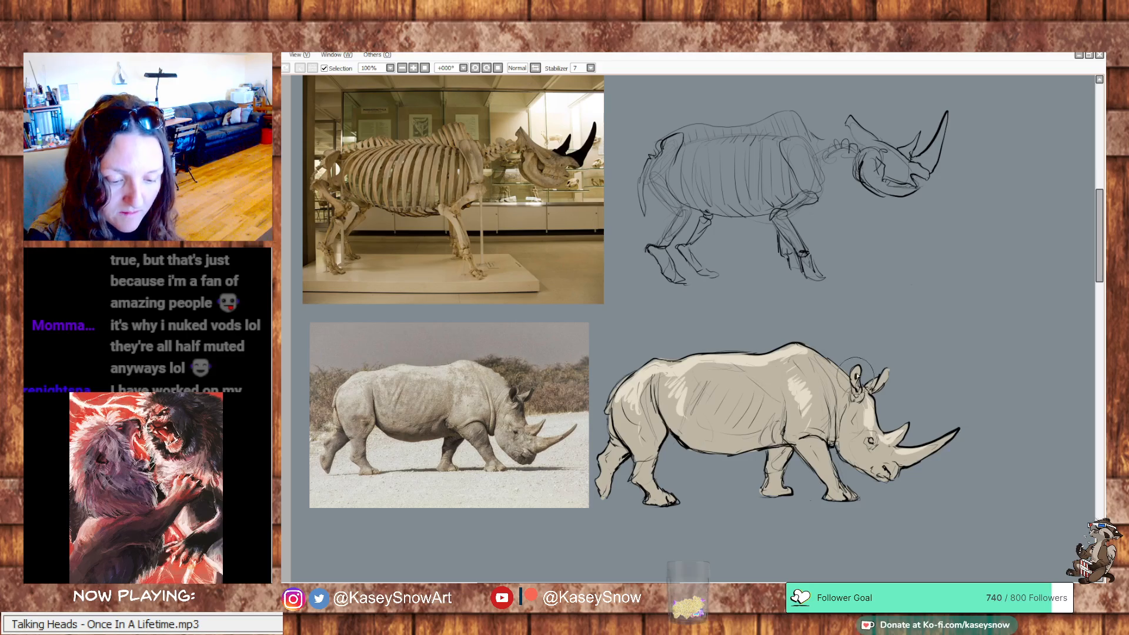
{"action": "key", "text": "ctrl+z"}
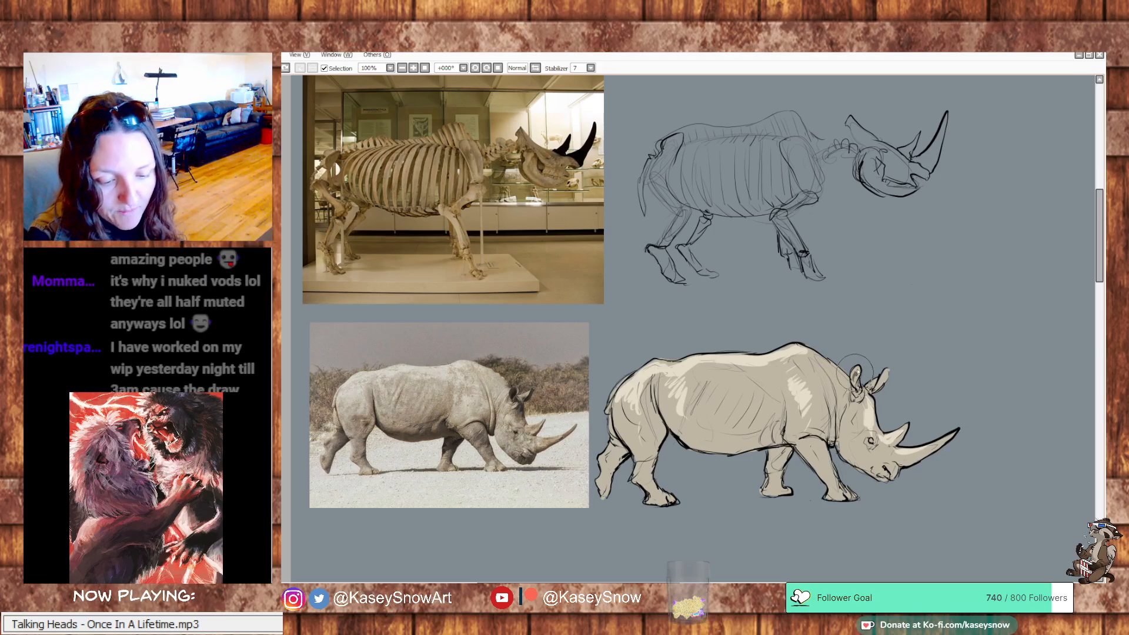
Shade the living rhino's ears, eye, mouth, belly and far legs with darker brown tones
{"action": "mouse_move", "coordinate": [880, 383]}
{"action": "left_mouse_down"}
{"action": "mouse_move", "coordinate": [887, 370]}
{"action": "mouse_move", "coordinate": [874, 392]}
{"action": "left_mouse_up"}
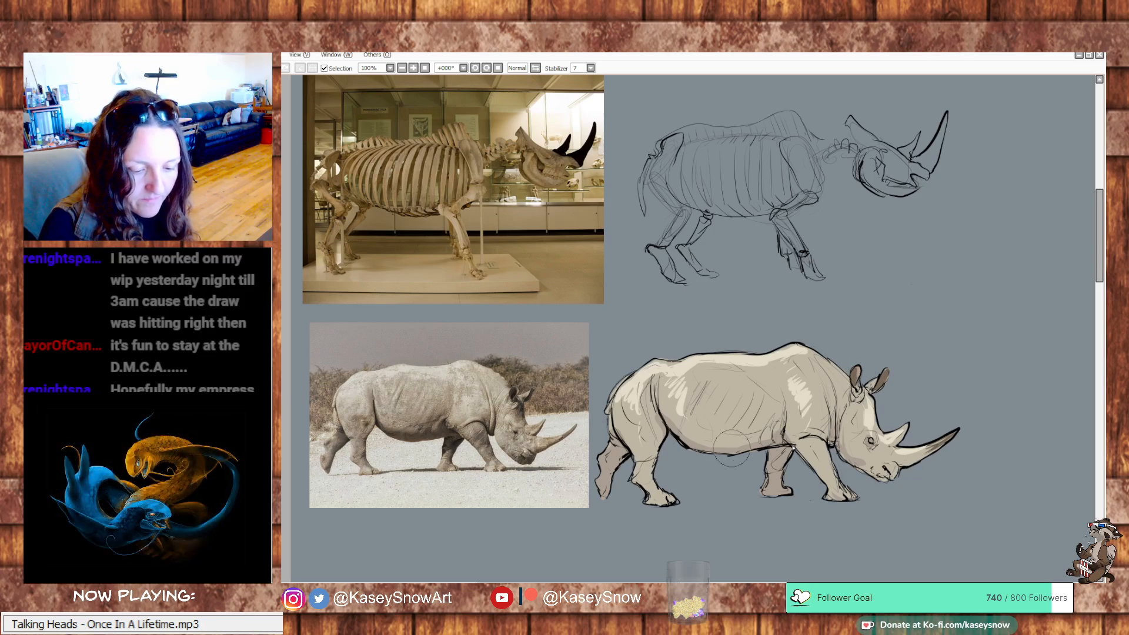
{"action": "mouse_move", "coordinate": [957, 469]}
{"action": "left_mouse_down"}
{"action": "mouse_move", "coordinate": [937, 485]}
{"action": "mouse_move", "coordinate": [947, 487]}
{"action": "left_mouse_up"}
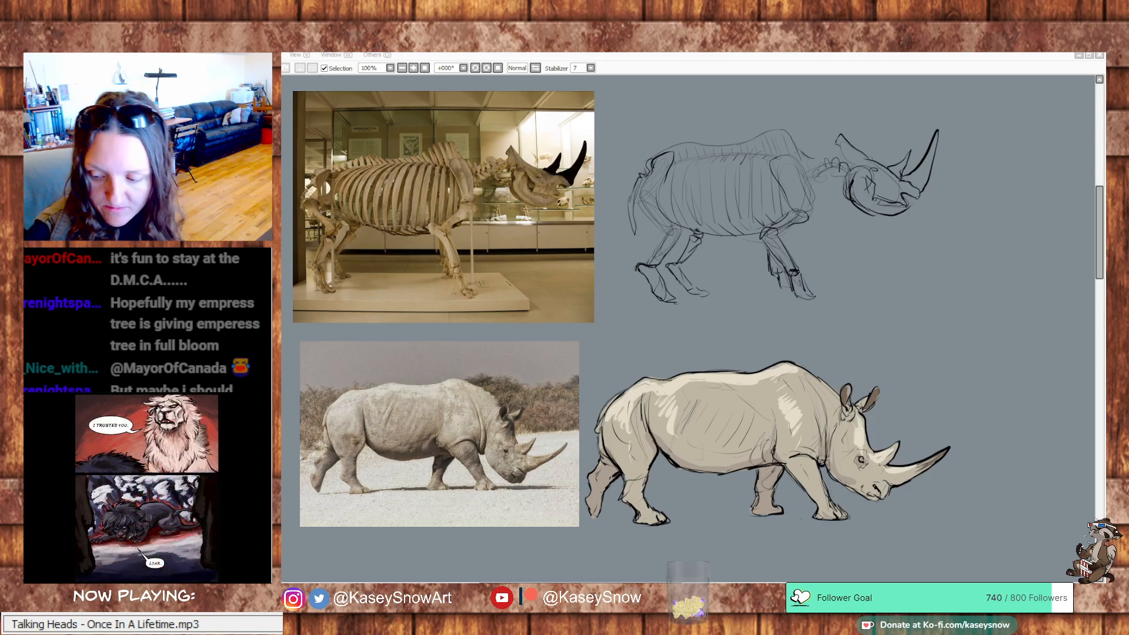
{"action": "left_click", "coordinate": [855, 402]}
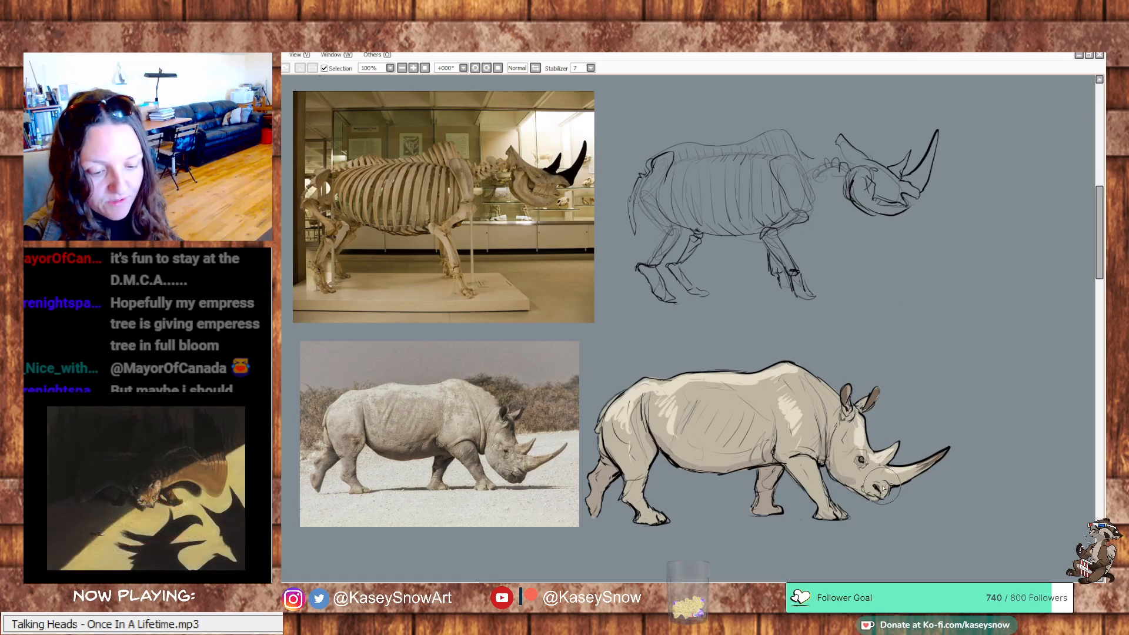
{"action": "left_click_drag", "start_coordinate": [883, 488], "coordinate": [882, 500]}
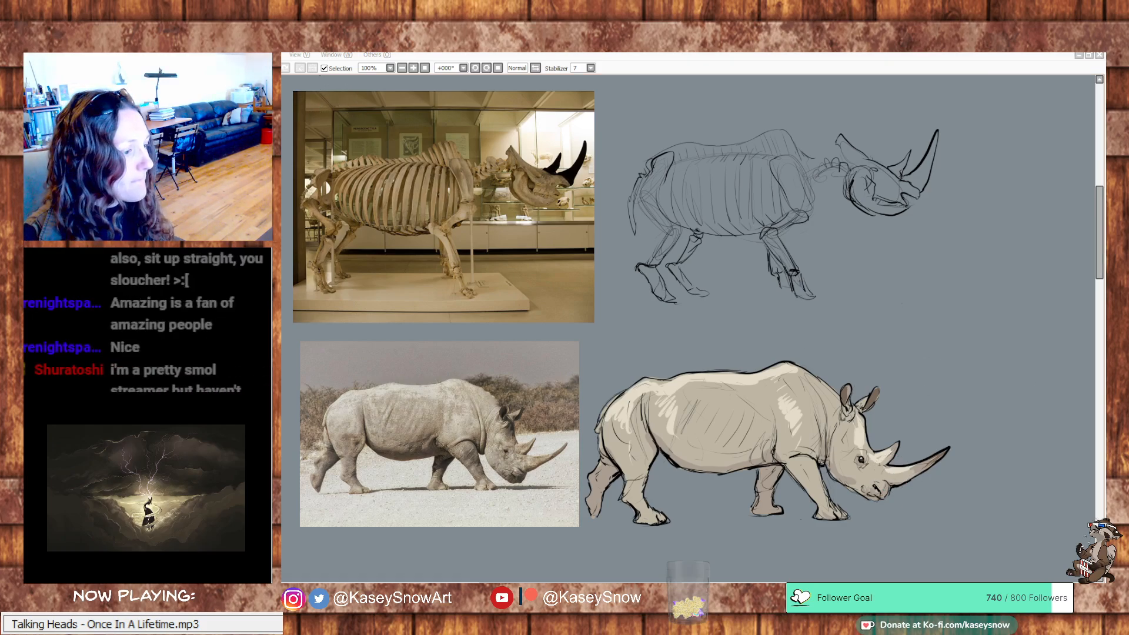
Capture a screen snip of the study sheet from its title down to the living rhino, and close the snipping window
{"action": "left_click_drag", "start_coordinate": [699, 277], "coordinate": [704, 316]}
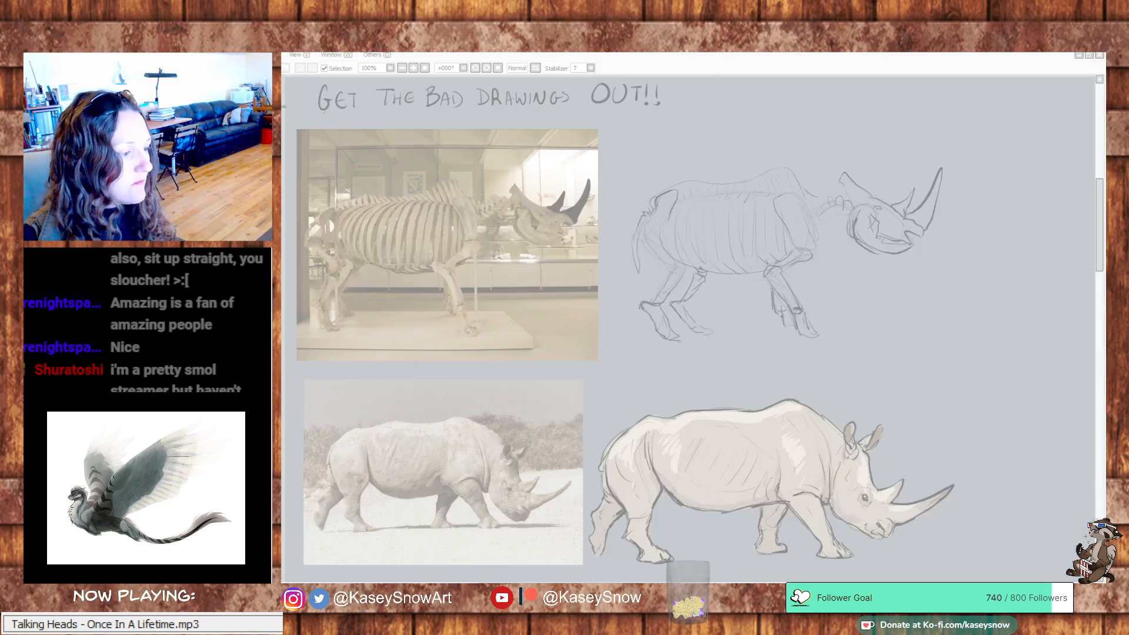
{"action": "left_click_drag", "start_coordinate": [291, 82], "coordinate": [979, 576]}
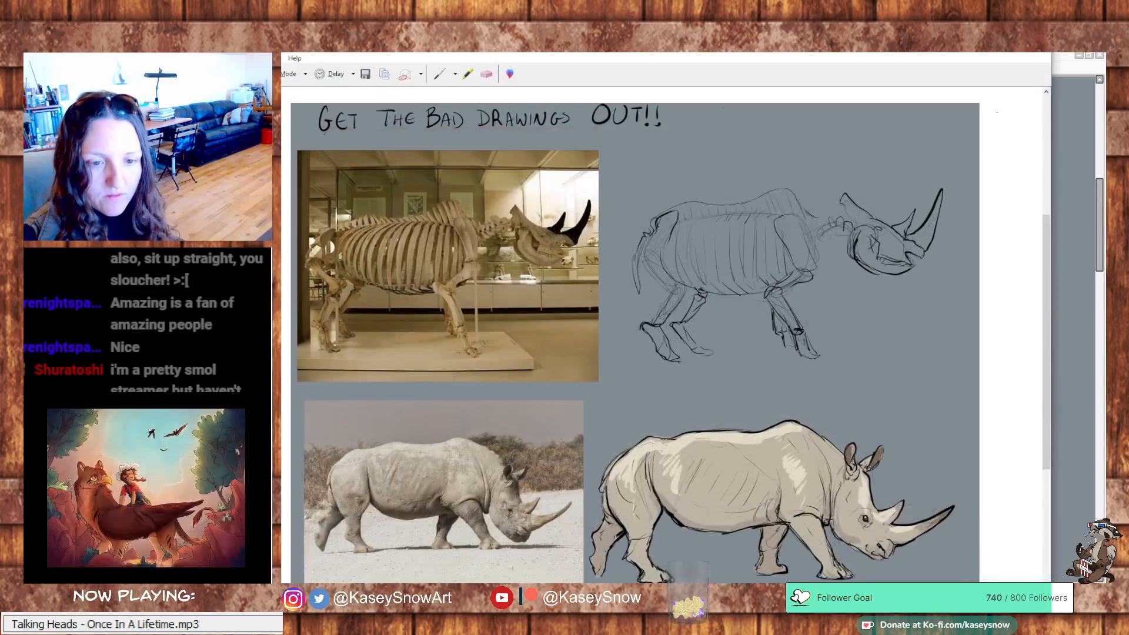
{"action": "left_click", "coordinate": [981, 46]}
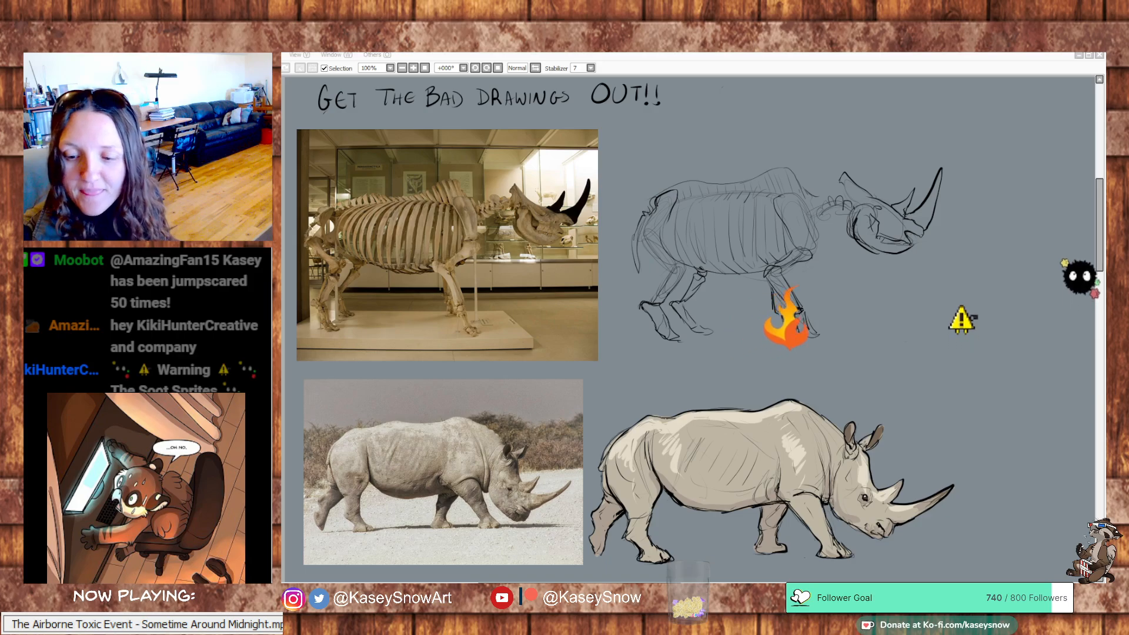
Switch to the jungle elephant painting in Clip Studio Paint and bring the image Okenia Rhinorma2.png over it for viewing
{"action": "mouse_move", "coordinate": [927, 315]}
{"action": "left_mouse_down"}
{"action": "mouse_move", "coordinate": [920, 356]}
{"action": "mouse_move", "coordinate": [917, 337]}
{"action": "left_mouse_up"}
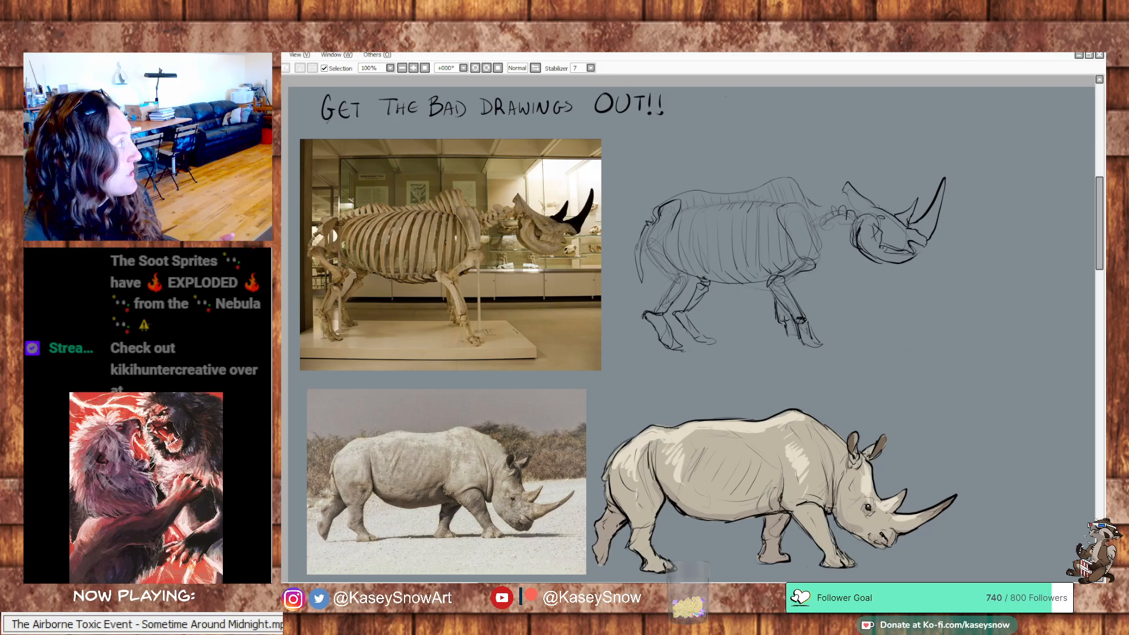
{"action": "key", "text": "alt+Tab"}
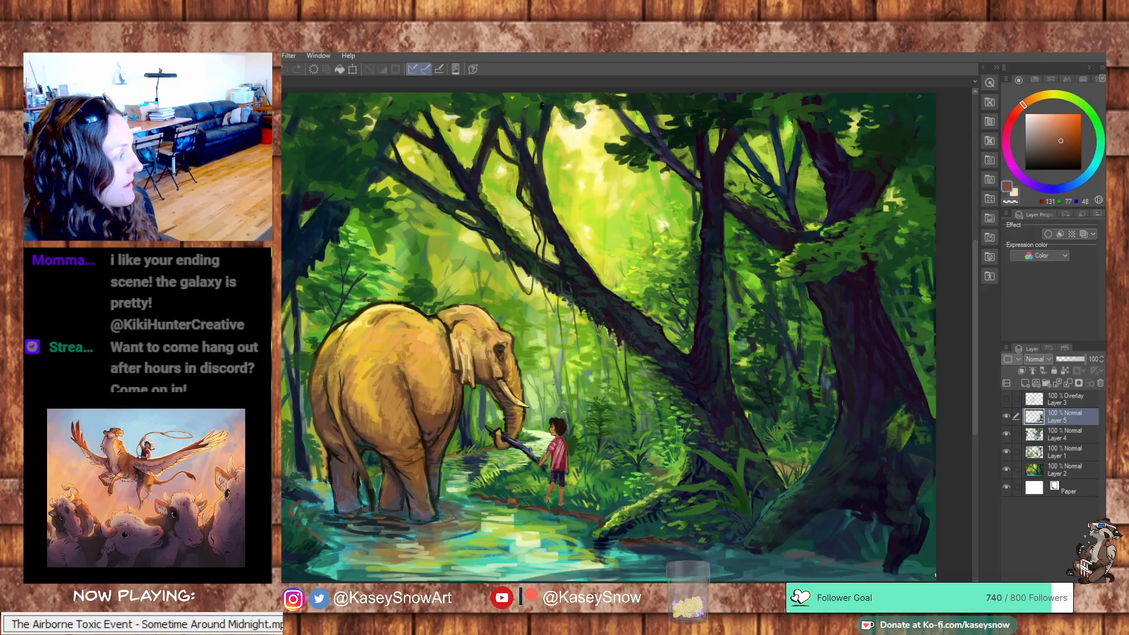
{"action": "left_click_drag", "start_coordinate": [283, 194], "coordinate": [794, 113]}
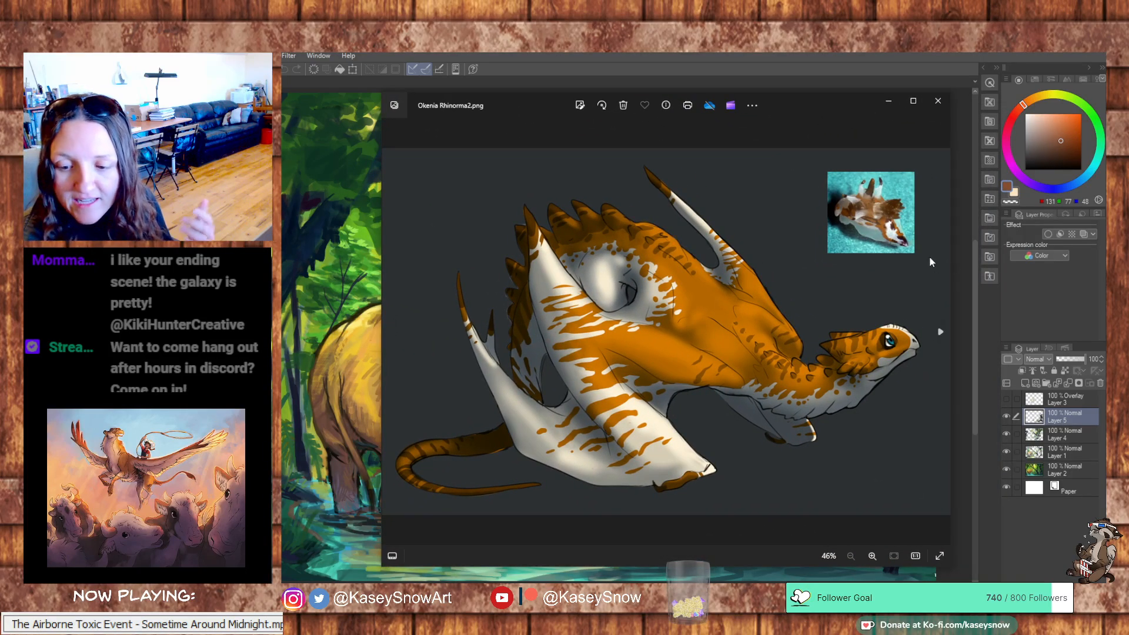
{"action": "left_click_drag", "start_coordinate": [832, 105], "coordinate": [774, 104]}
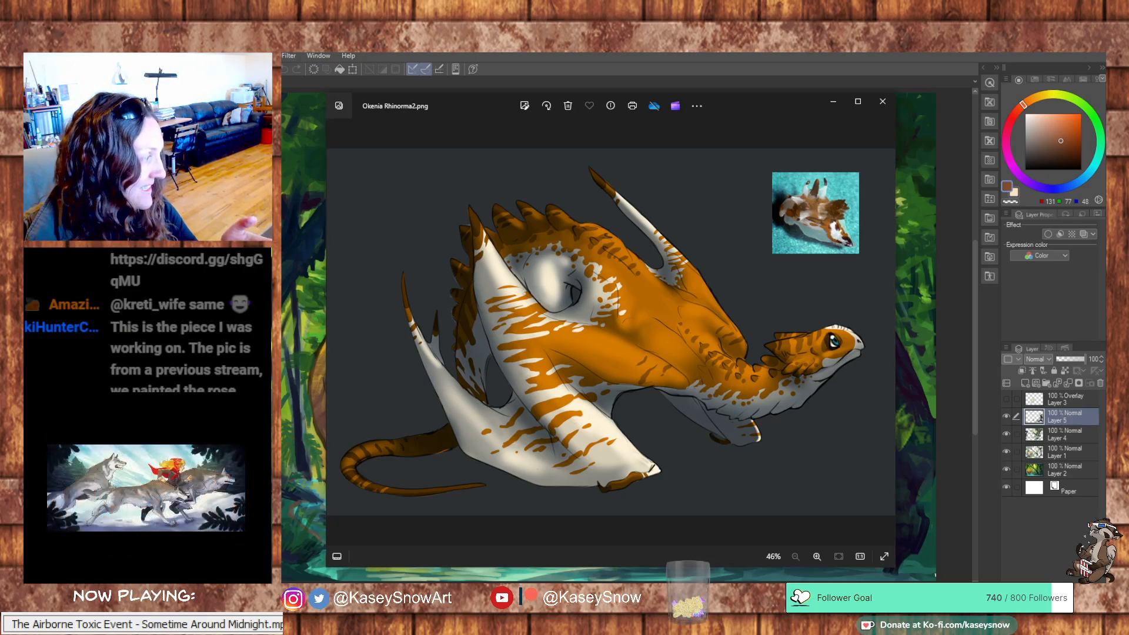
Open Okenia Rosacea2.png in front of the orange dragon and compare the two dragon designs with their sea slug references
{"action": "left_click", "coordinate": [475, 580]}
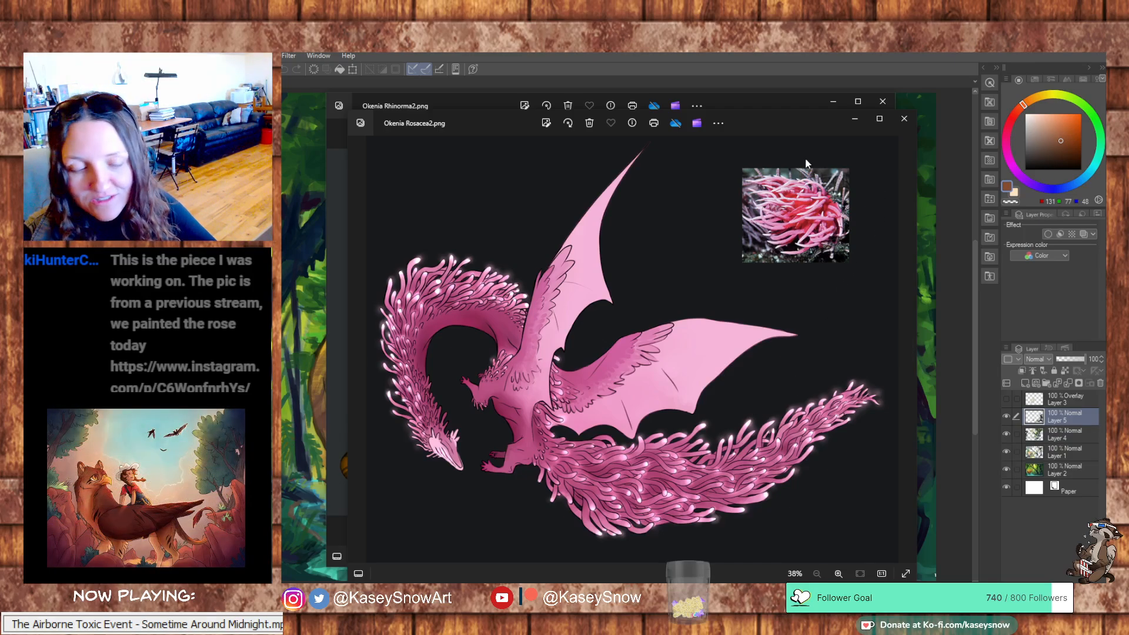
{"action": "left_click_drag", "start_coordinate": [811, 142], "coordinate": [749, 140]}
{"action": "left_click", "coordinate": [776, 131]}
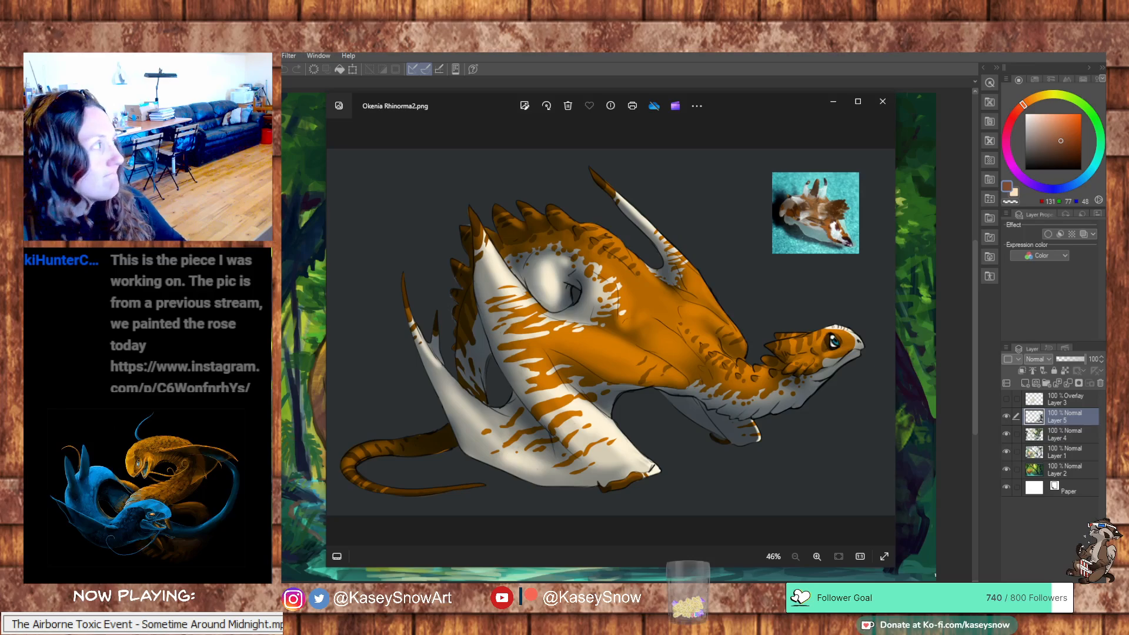
{"action": "key", "text": "alt+Tab"}
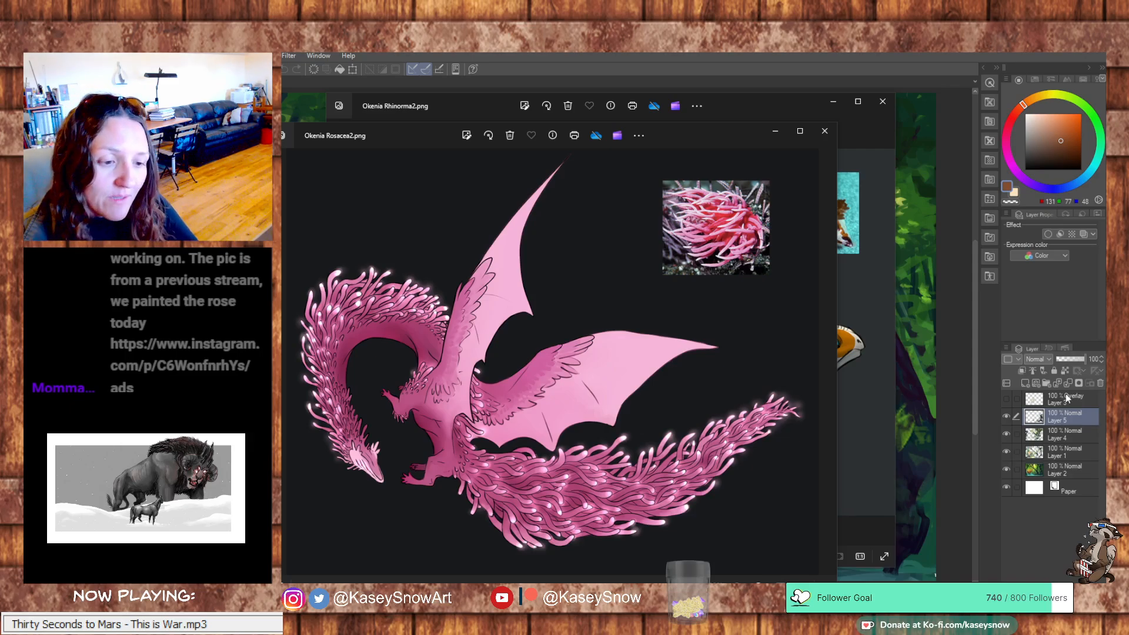
Close both Okenia dragon images and switch back to the rhino study canvas
{"action": "left_click", "coordinate": [825, 130]}
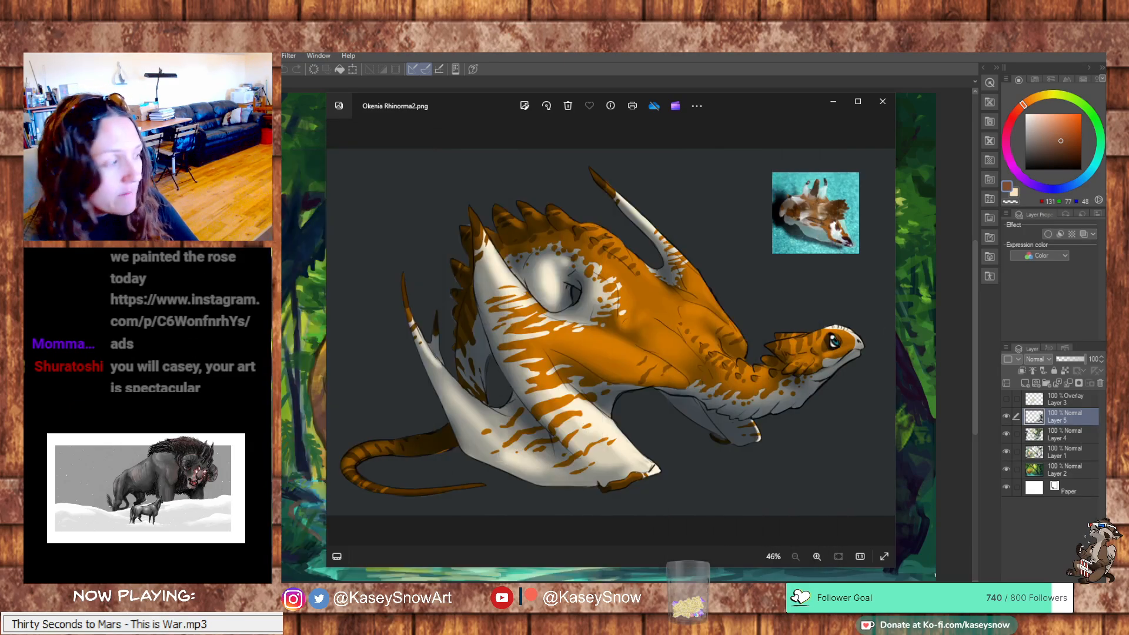
{"action": "left_click", "coordinate": [882, 101]}
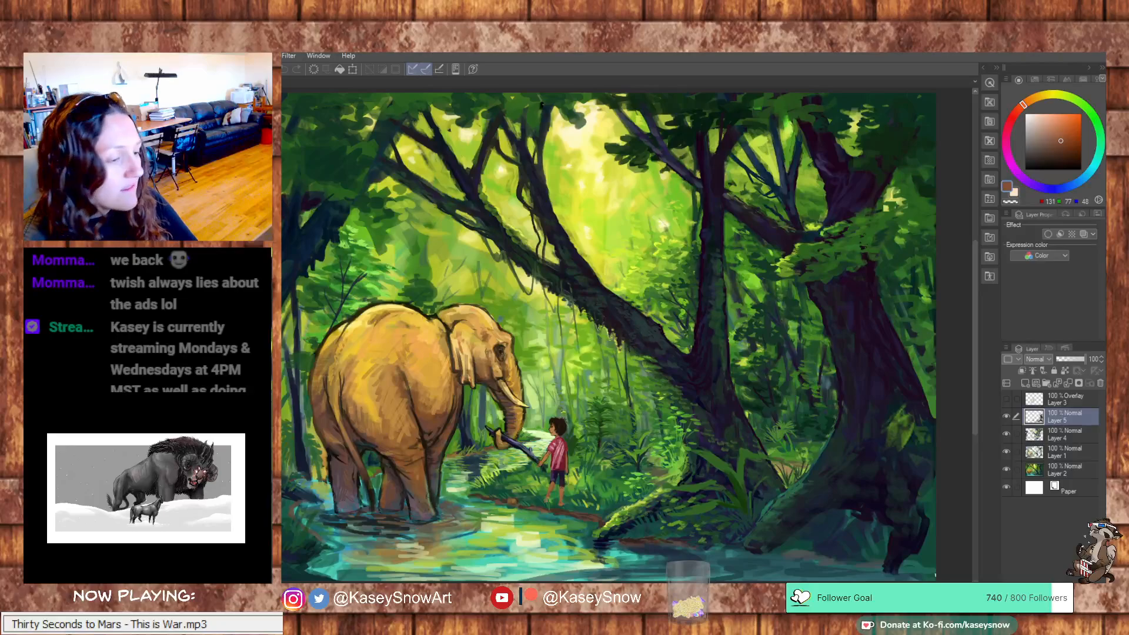
{"action": "key", "text": "alt+Tab"}
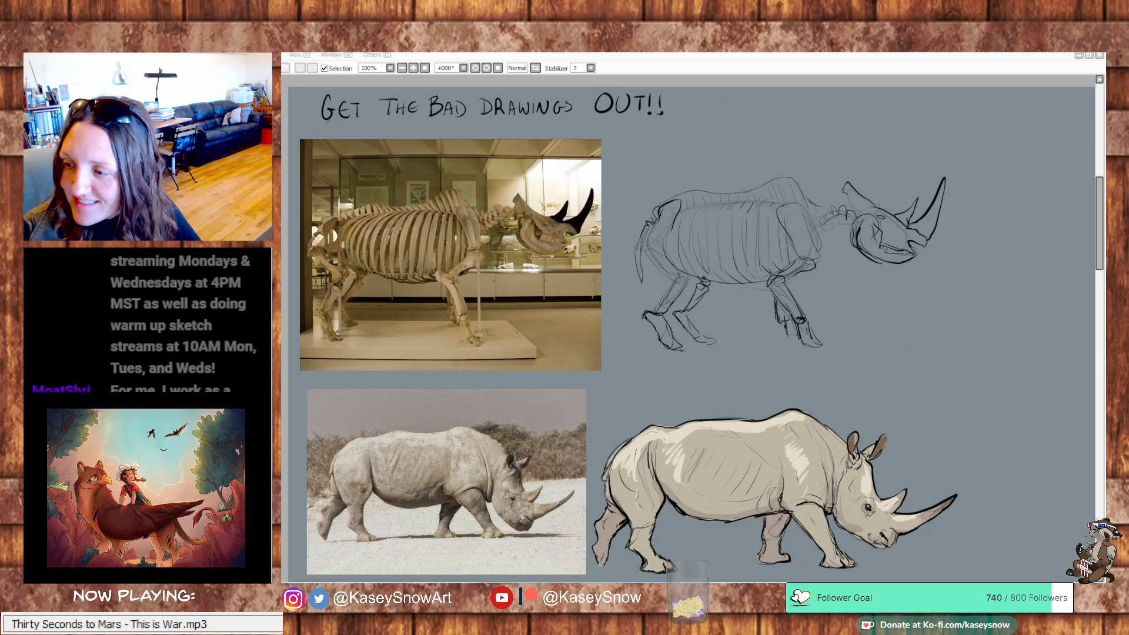
Bring the browser over the canvas to view the Instagram post of the safety pin and flowers drawing, and move it aside
{"action": "left_click_drag", "start_coordinate": [1105, 134], "coordinate": [943, 83]}
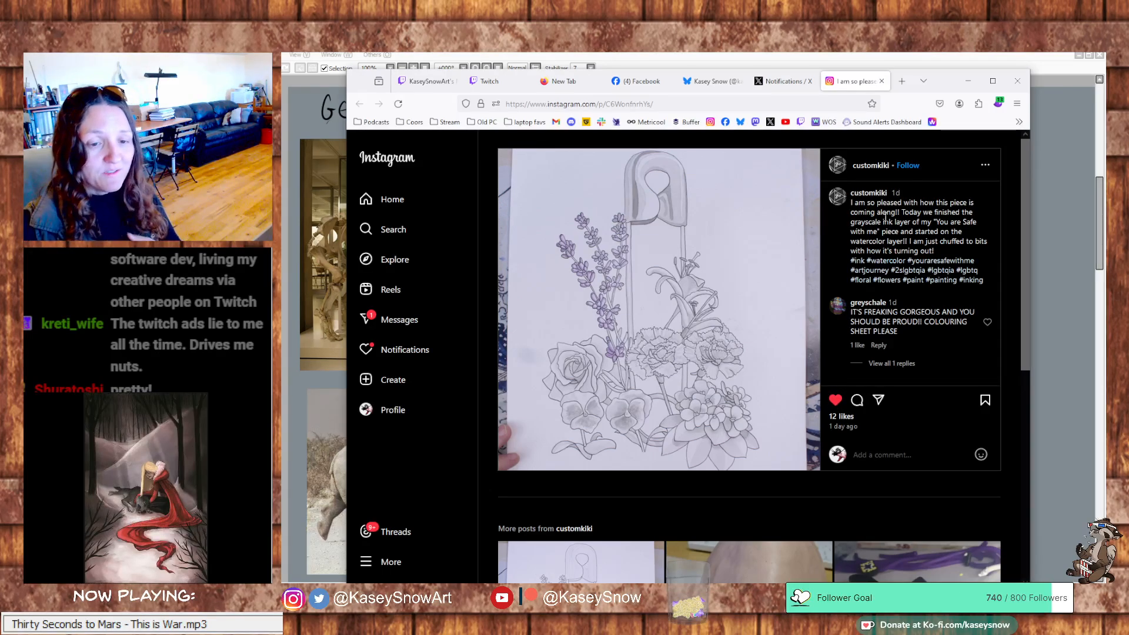
{"action": "left_click", "coordinate": [968, 80]}
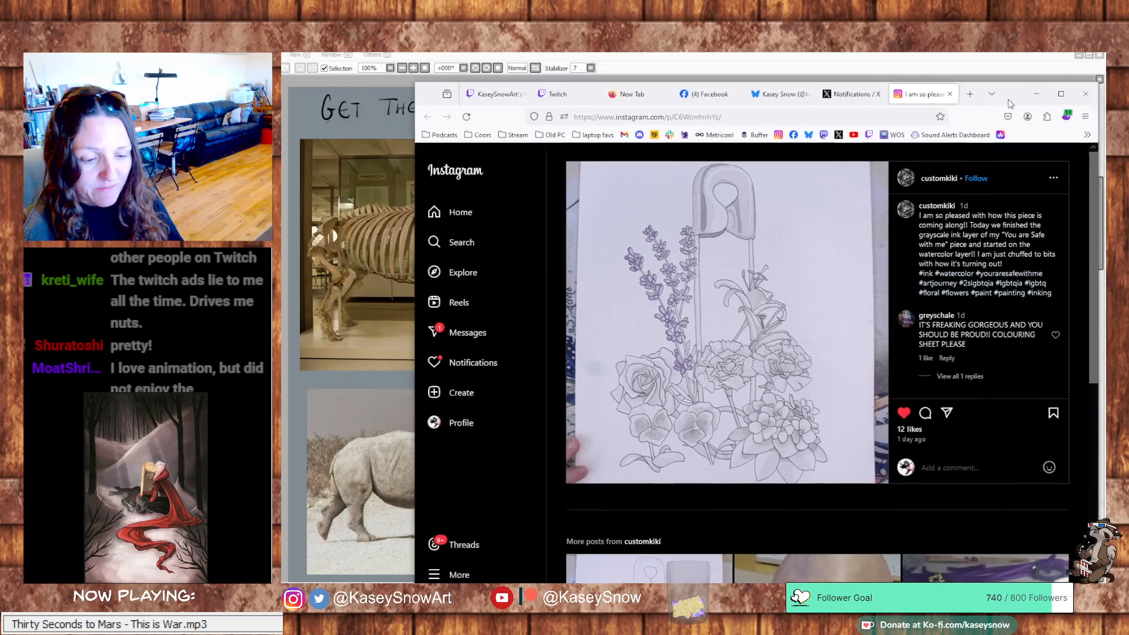
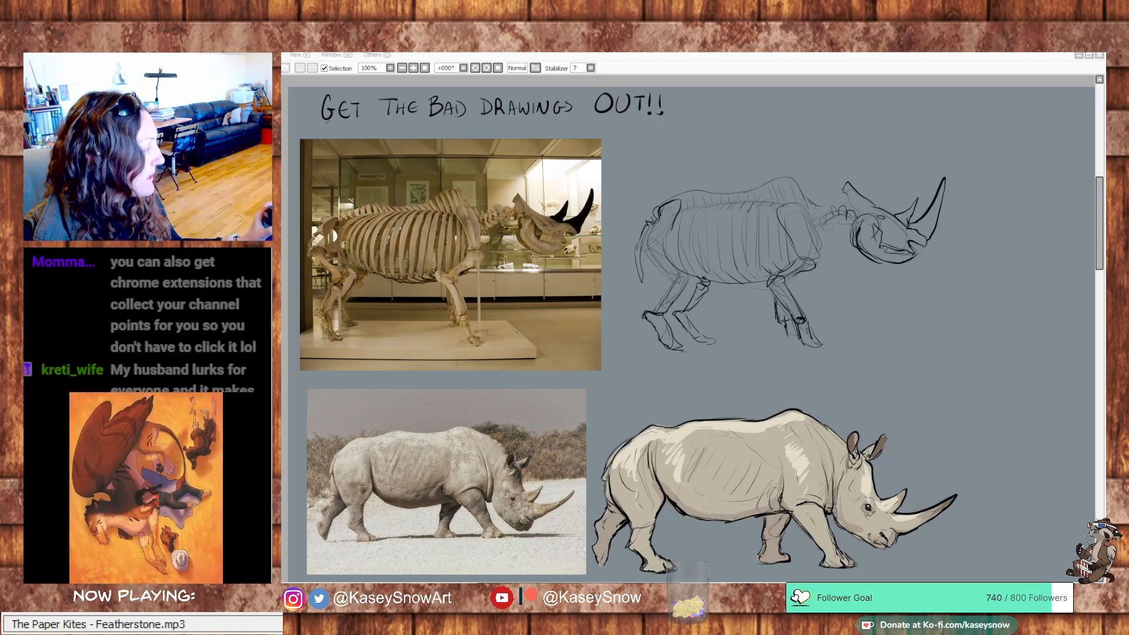
Bring the browser over the canvas and look through the Rhinos board on Pinterest for another pose reference
{"action": "left_click_drag", "start_coordinate": [288, 347], "coordinate": [972, 66]}
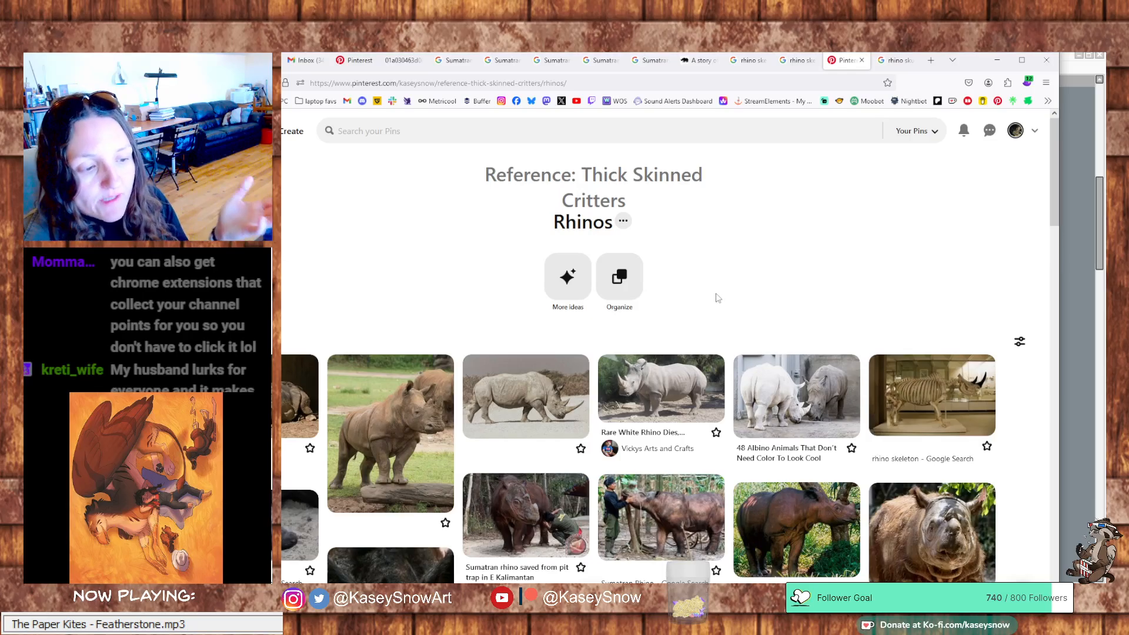
{"action": "scroll", "coordinate": [559, 293], "scroll_direction": "down", "scroll_amount": 2}
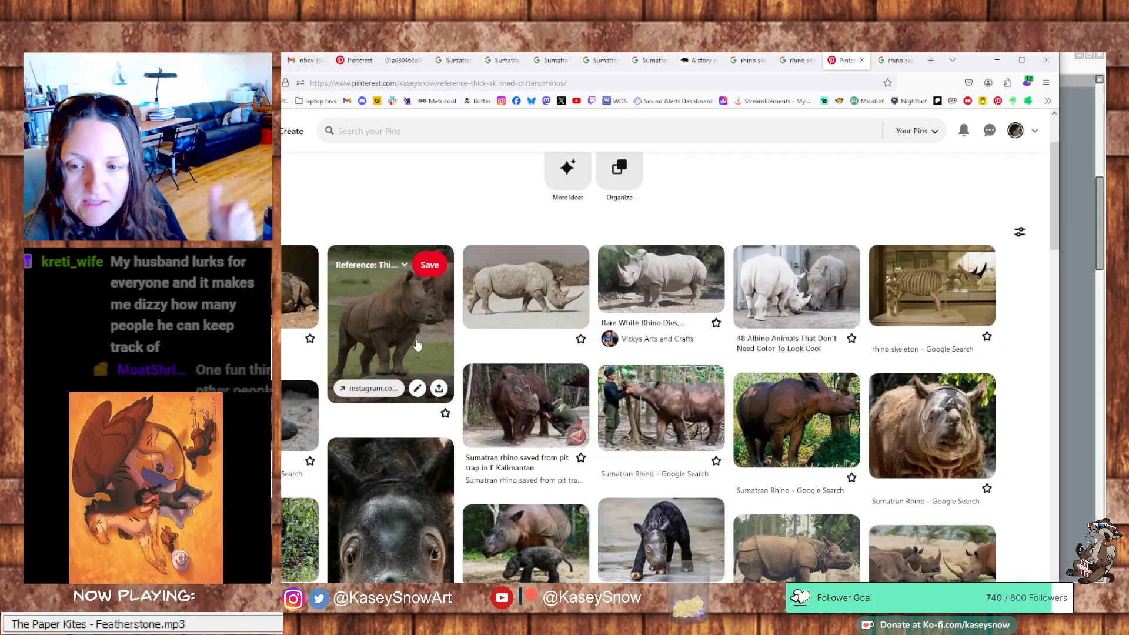
{"action": "scroll", "coordinate": [421, 339], "scroll_direction": "up", "scroll_amount": 2}
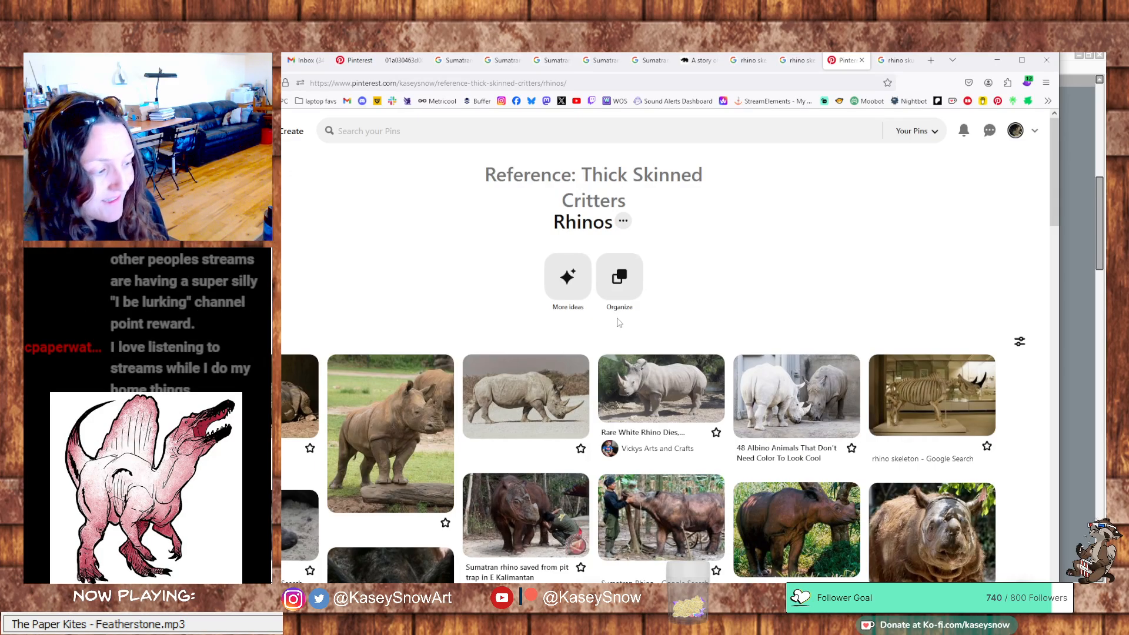
{"action": "scroll", "coordinate": [618, 323], "scroll_direction": "down", "scroll_amount": 3}
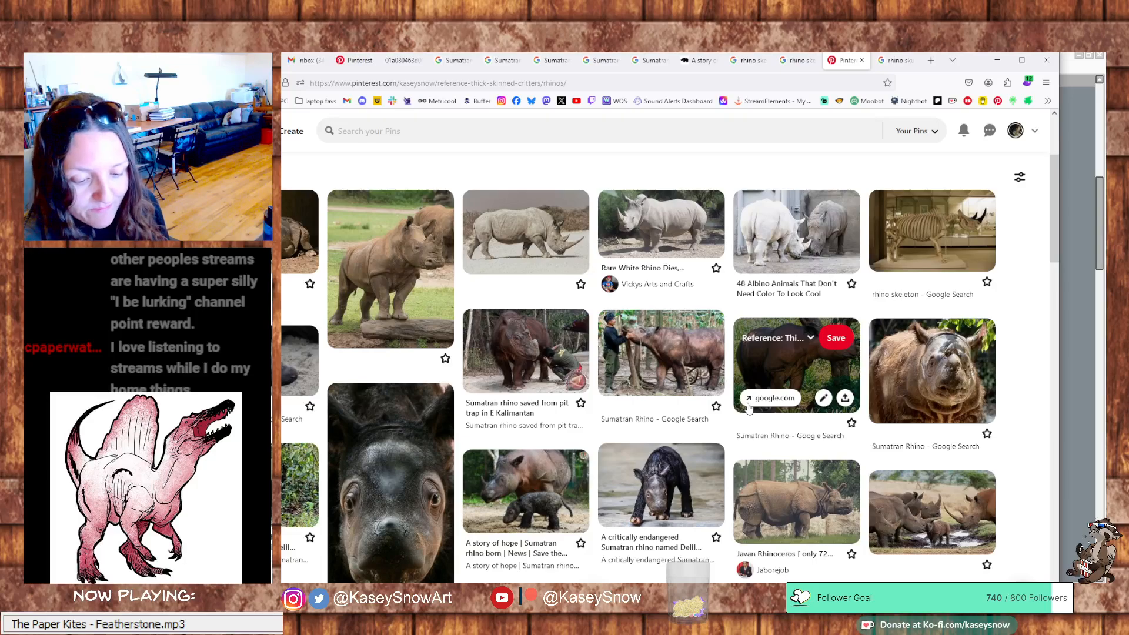
{"action": "scroll", "coordinate": [750, 404], "scroll_direction": "down", "scroll_amount": 2}
{"action": "scroll", "coordinate": [749, 408], "scroll_direction": "down", "scroll_amount": 1}
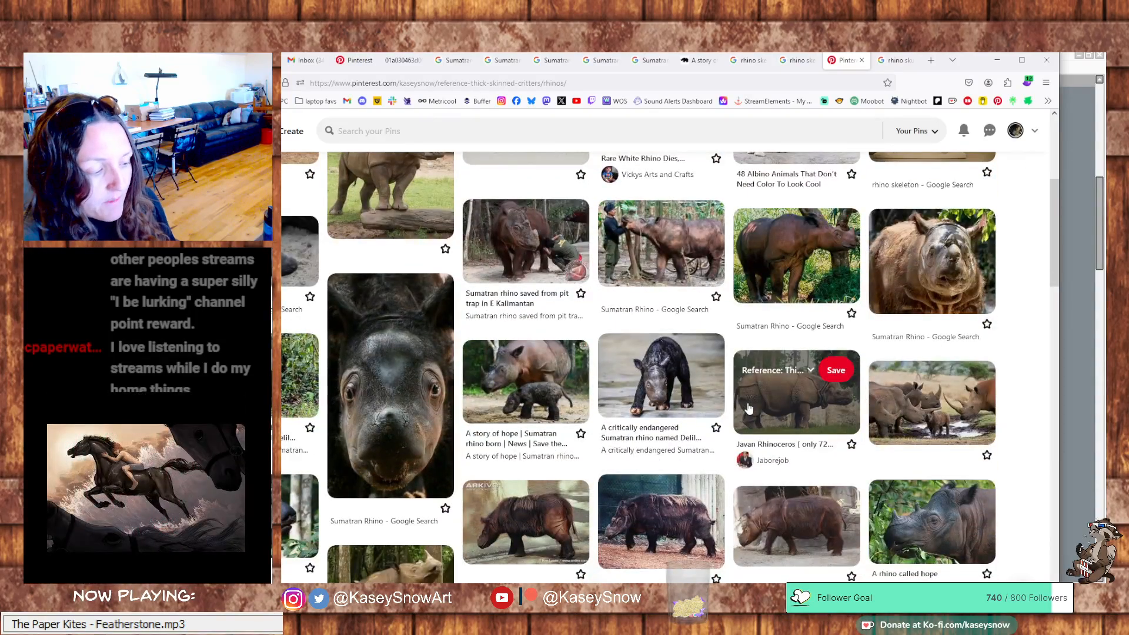
{"action": "scroll", "coordinate": [750, 408], "scroll_direction": "down", "scroll_amount": 1}
{"action": "scroll", "coordinate": [929, 508], "scroll_direction": "down", "scroll_amount": 2}
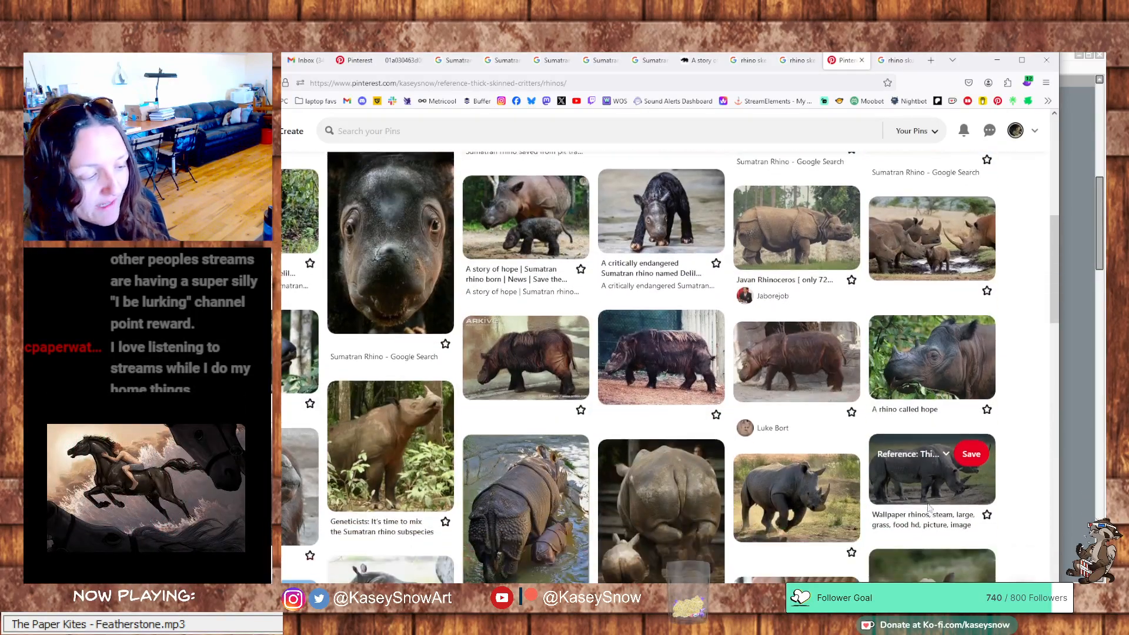
{"action": "scroll", "coordinate": [929, 509], "scroll_direction": "down", "scroll_amount": 1}
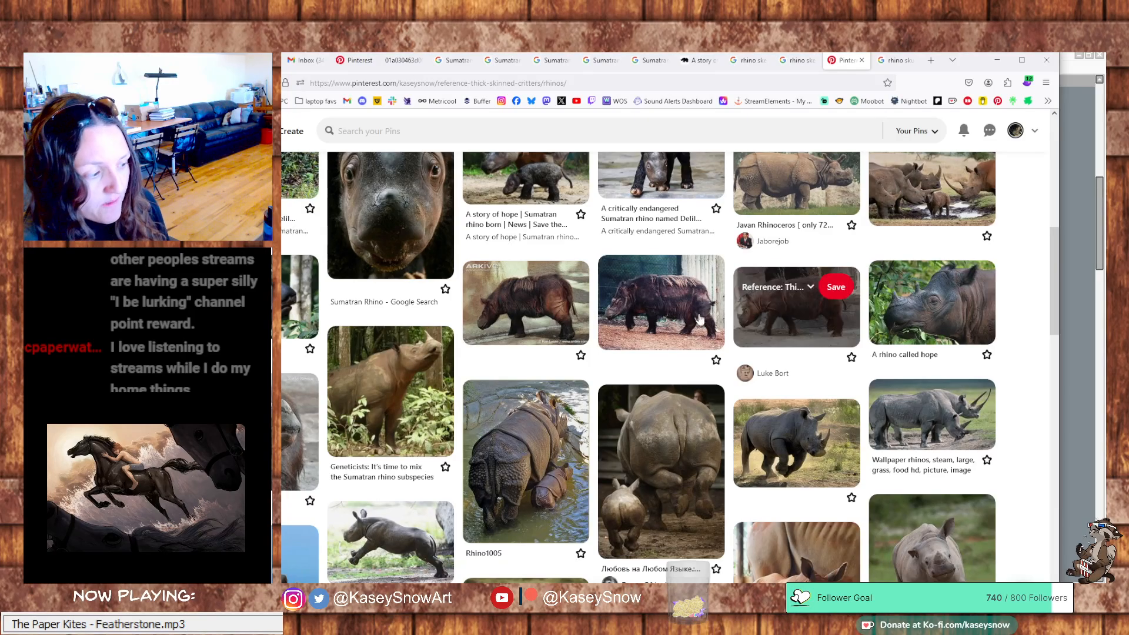
{"action": "scroll", "coordinate": [696, 327], "scroll_direction": "down", "scroll_amount": 4}
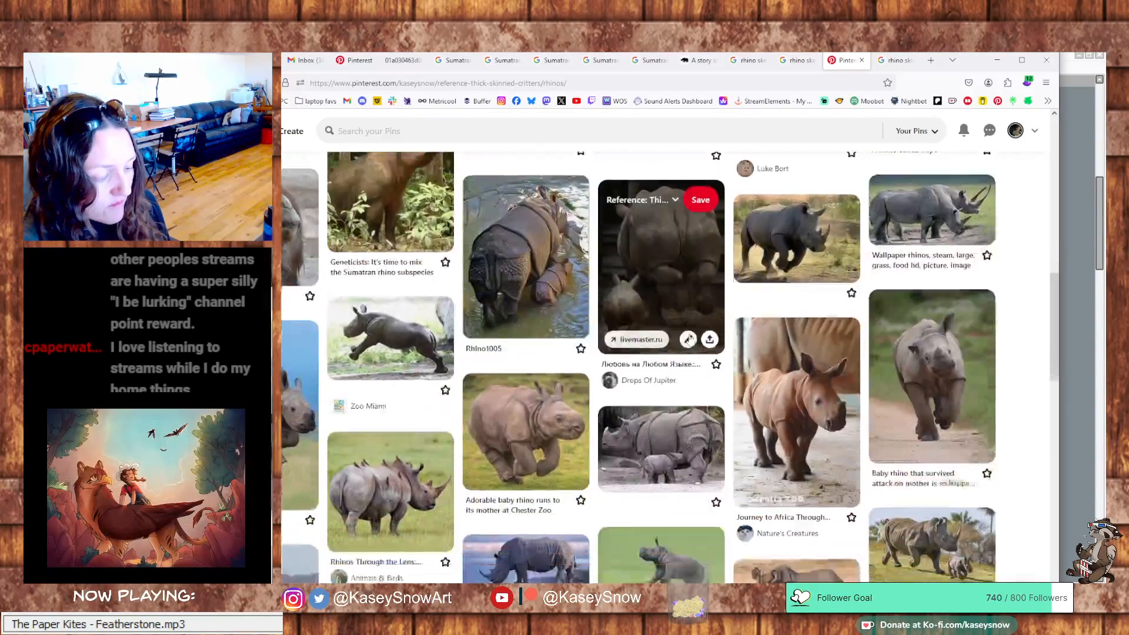
{"action": "scroll", "coordinate": [689, 339], "scroll_direction": "down", "scroll_amount": 2}
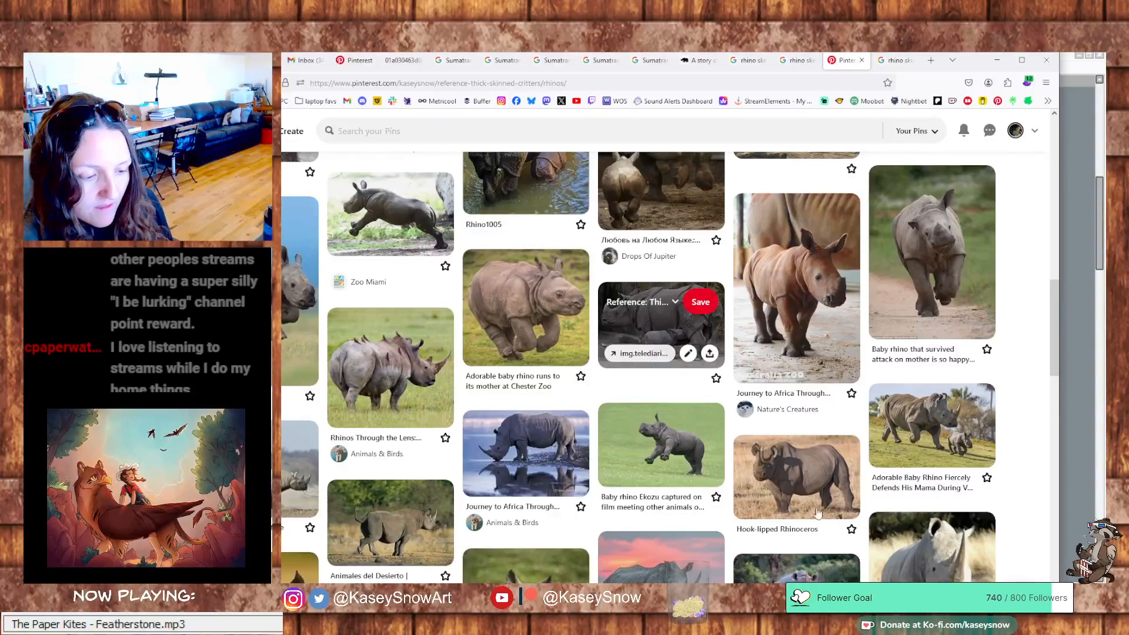
Open the pin of the adult and baby rhino running on grass and inspect the photo and its details
{"action": "left_click", "coordinate": [945, 450]}
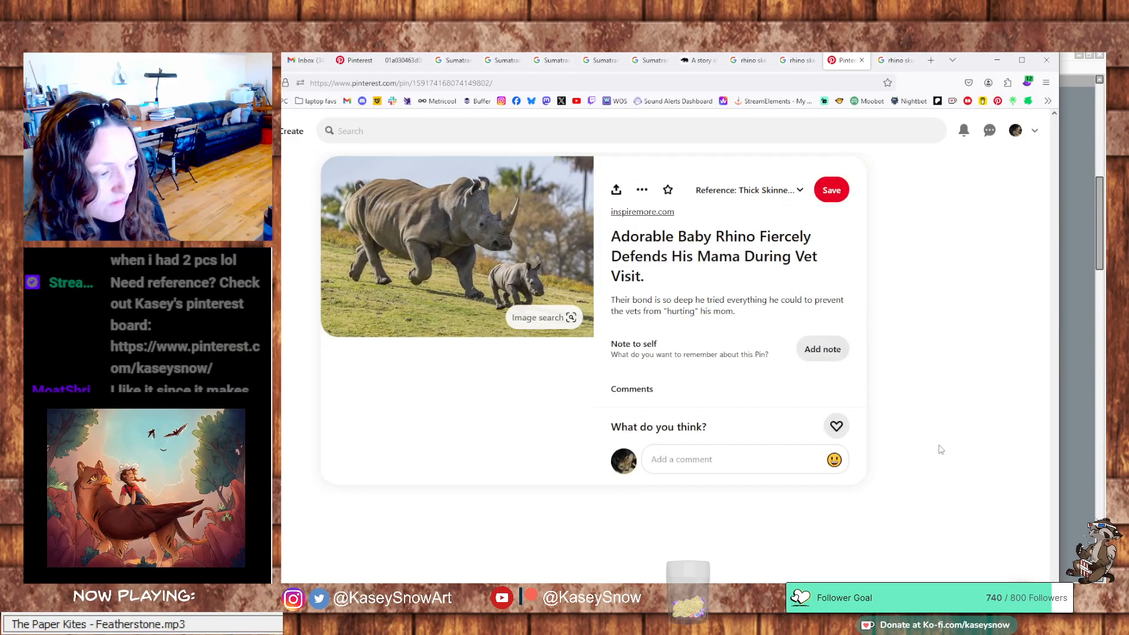
{"action": "scroll", "coordinate": [519, 411], "scroll_direction": "down", "scroll_amount": 2}
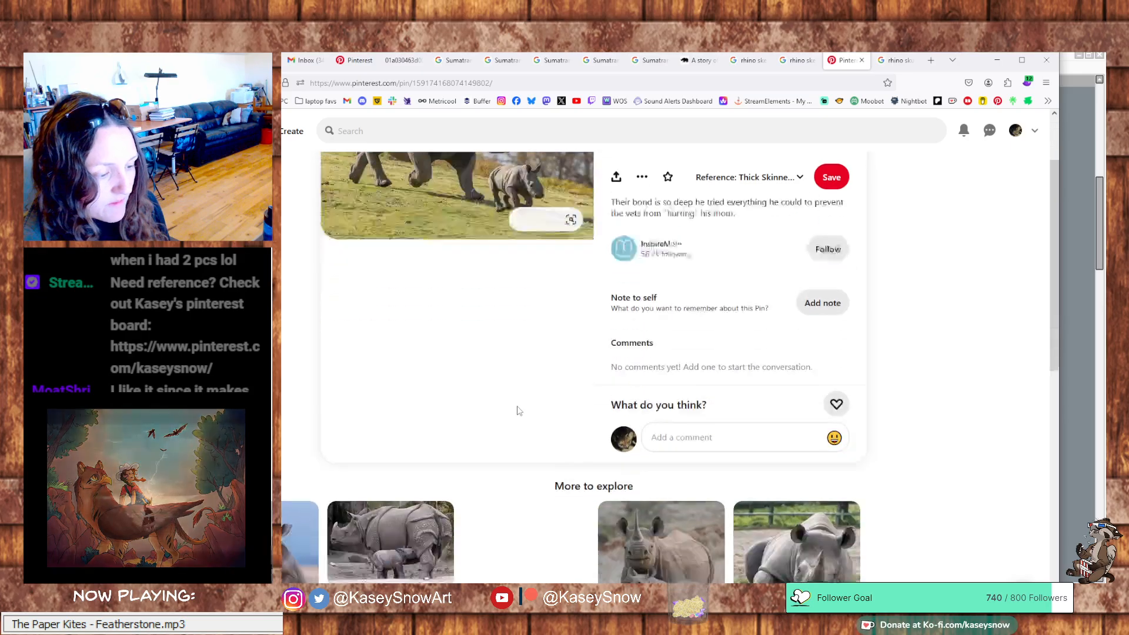
{"action": "scroll", "coordinate": [520, 410], "scroll_direction": "down", "scroll_amount": 3}
{"action": "scroll", "coordinate": [517, 408], "scroll_direction": "up", "scroll_amount": 5}
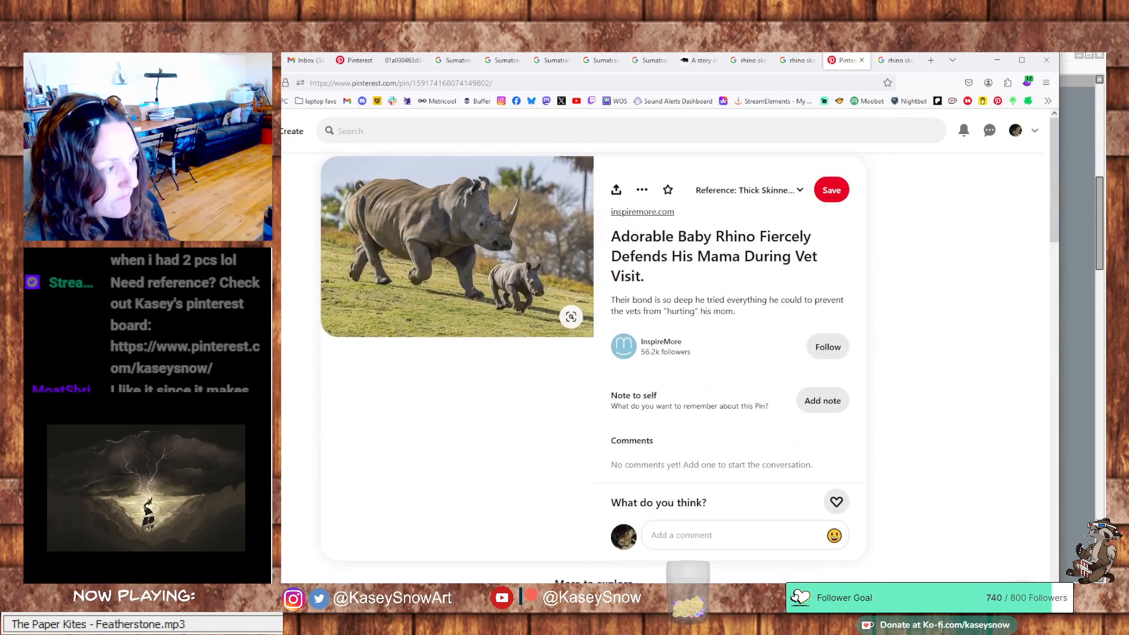
Open the Rhinos board in a separate tab, look further down it, and return to the rhino study canvas
{"action": "middle_click", "coordinate": [170, 83]}
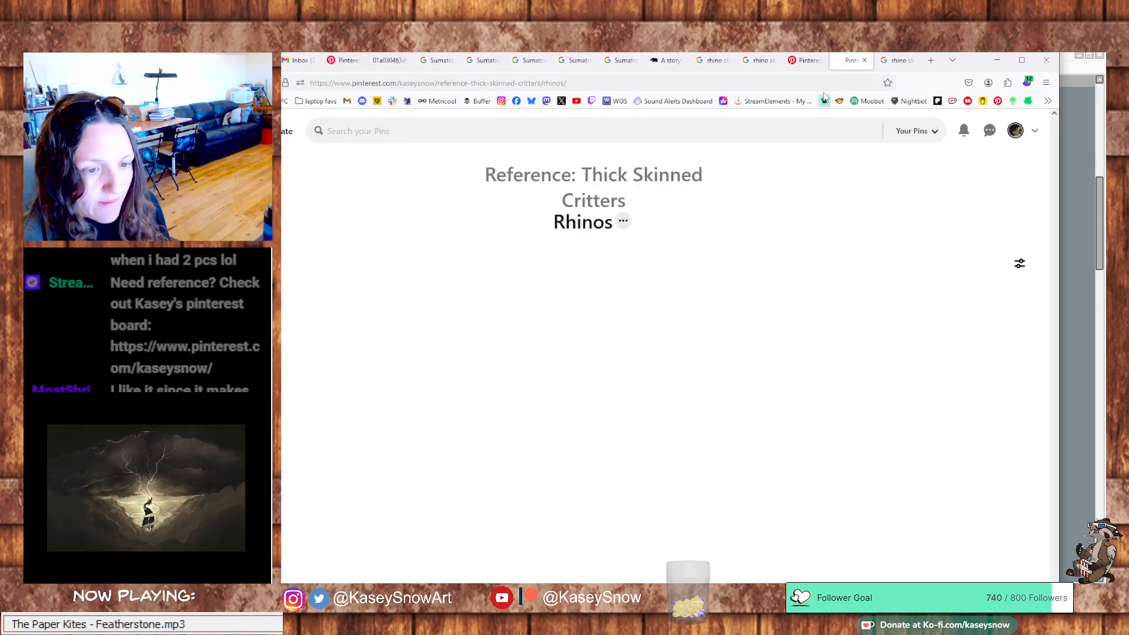
{"action": "scroll", "coordinate": [654, 414], "scroll_direction": "down", "scroll_amount": 10}
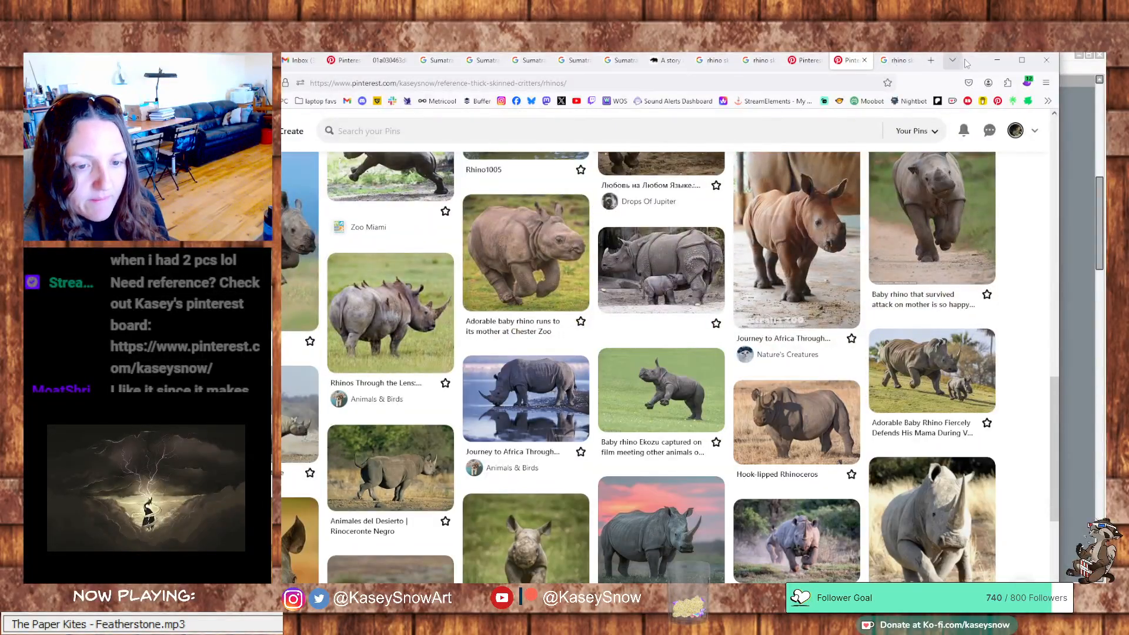
{"action": "left_click", "coordinate": [996, 60]}
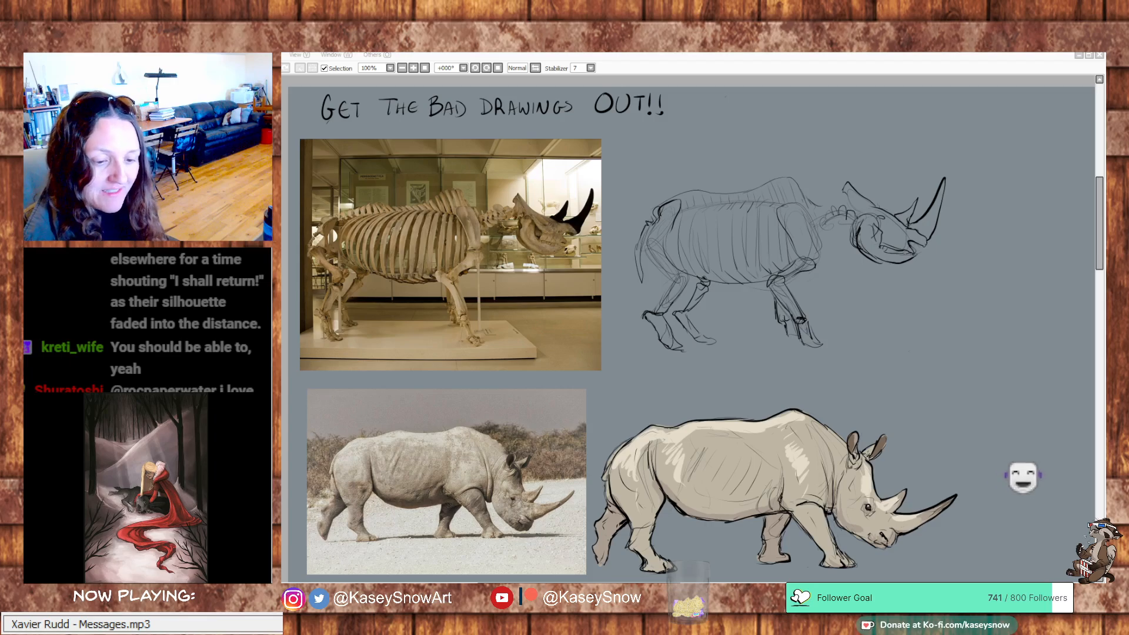
{"action": "key", "text": "alt+Tab"}
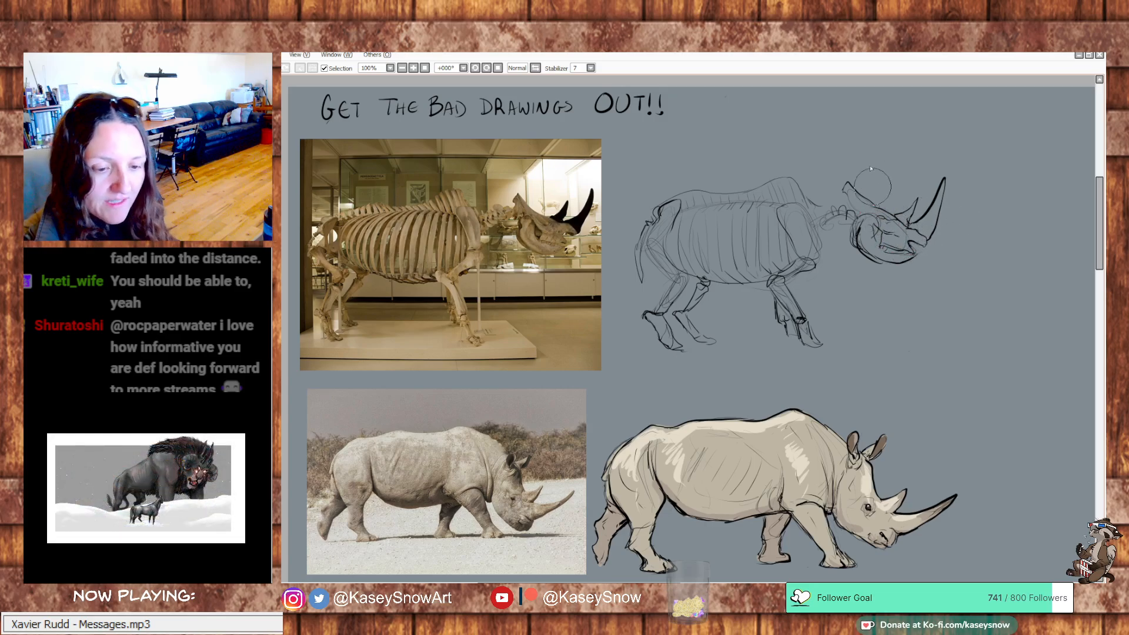
{"action": "left_click_drag", "start_coordinate": [851, 183], "coordinate": [881, 208]}
{"action": "key", "text": "ctrl+z"}
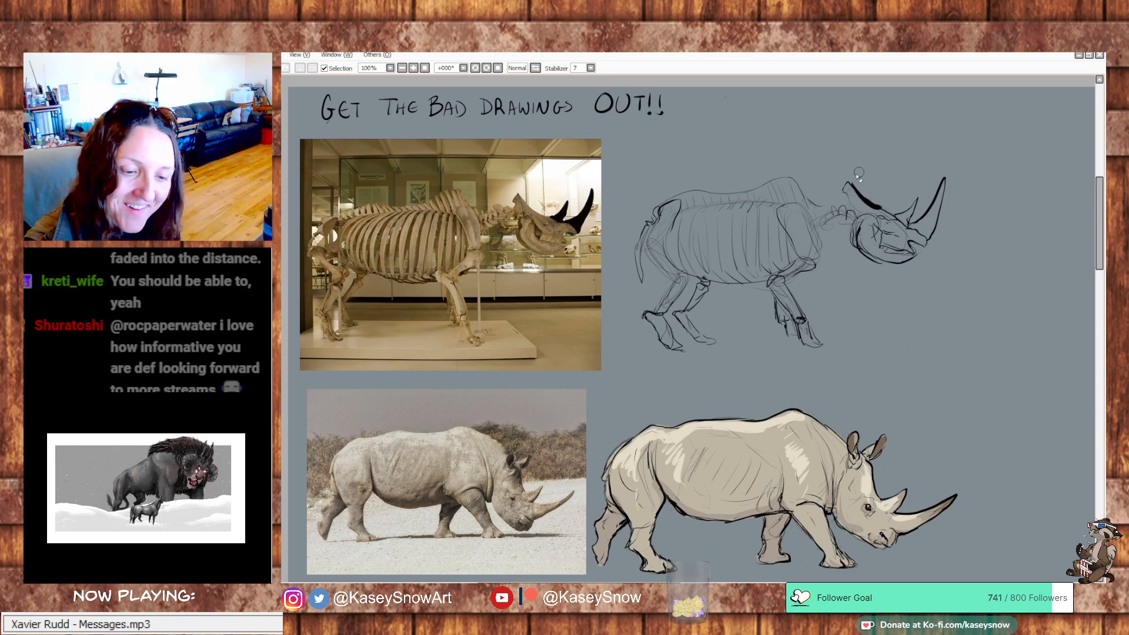
{"action": "left_click_drag", "start_coordinate": [885, 202], "coordinate": [854, 177]}
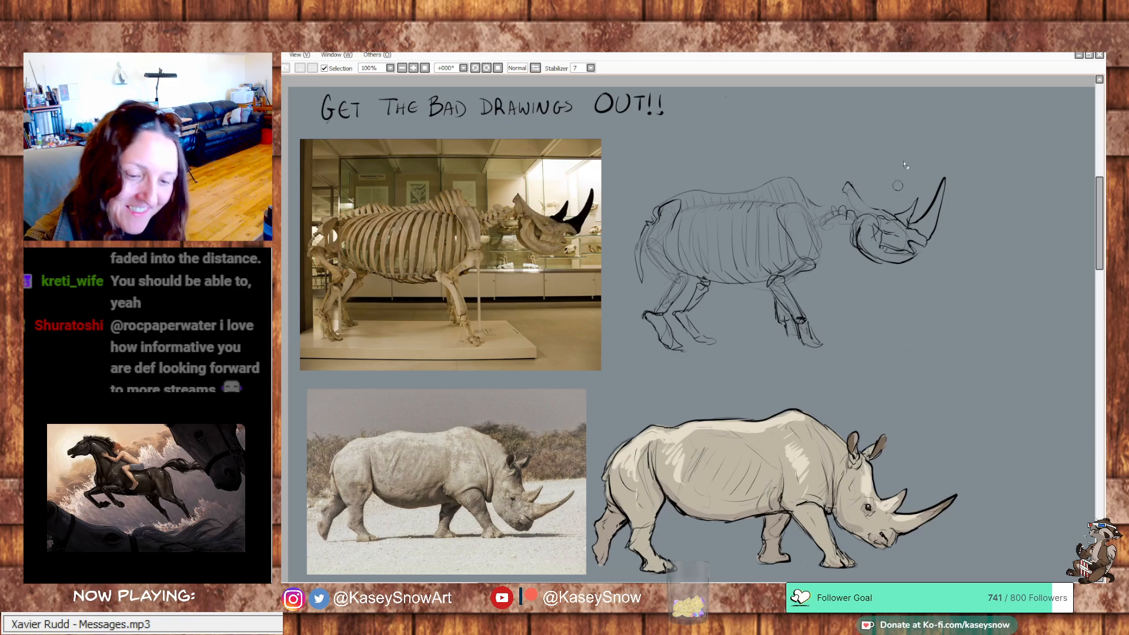
Place the adult and baby rhino photo beneath the walking rhino photo, lined up with the column of references
{"action": "left_click_drag", "start_coordinate": [937, 375], "coordinate": [932, 350]}
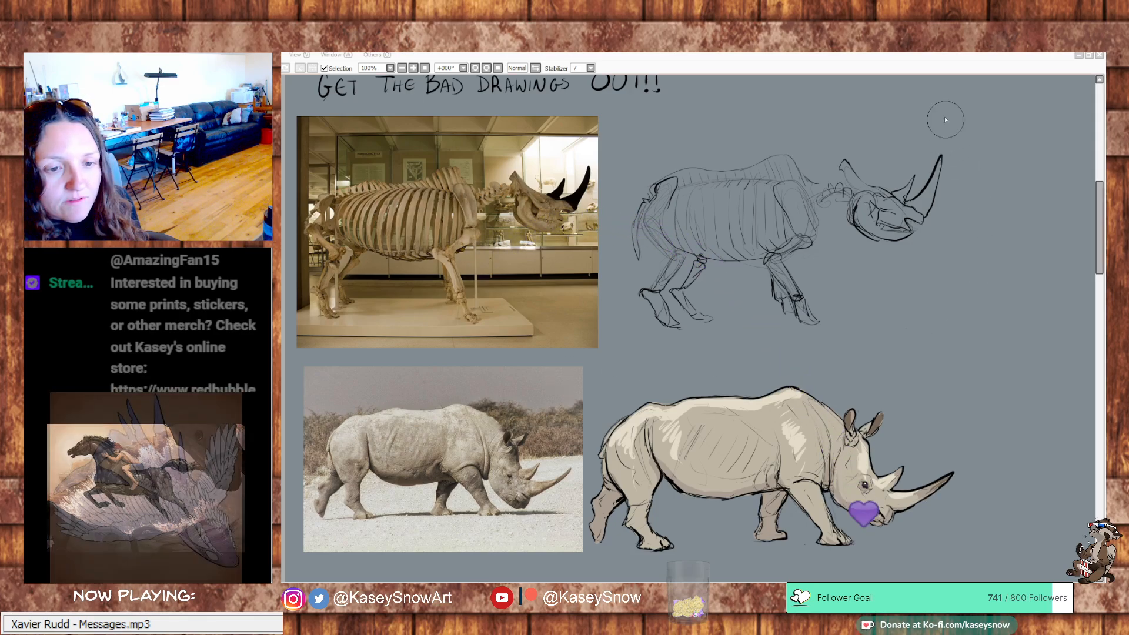
{"action": "mouse_move", "coordinate": [885, 406]}
{"action": "left_mouse_down"}
{"action": "mouse_move", "coordinate": [902, 196]}
{"action": "mouse_move", "coordinate": [878, 155]}
{"action": "left_mouse_up"}
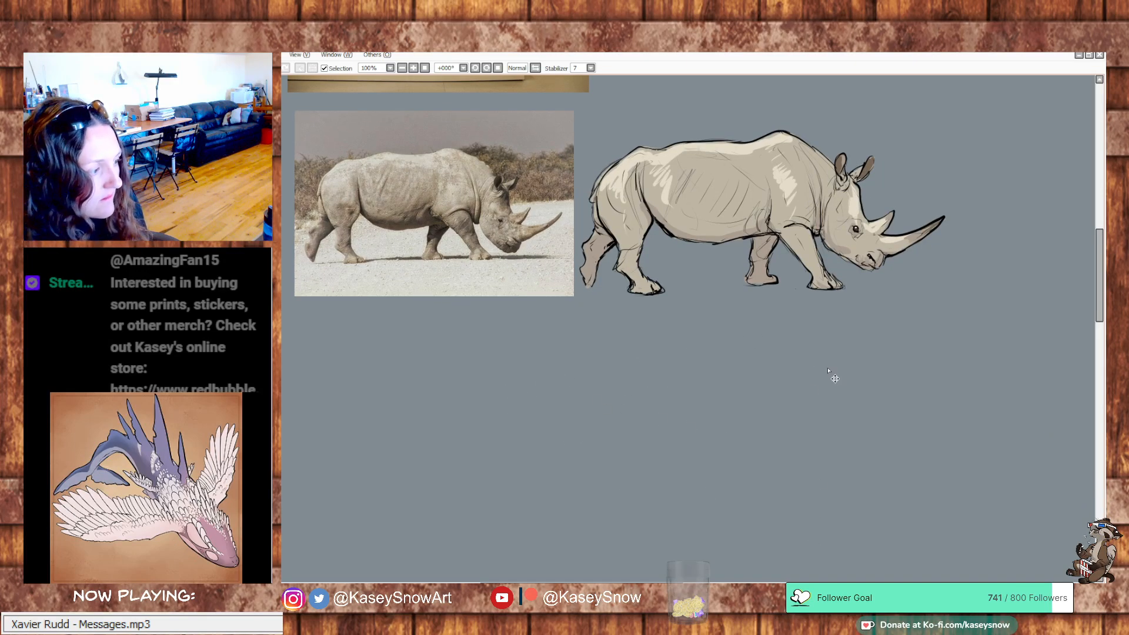
{"action": "scroll", "coordinate": [862, 494], "scroll_direction": "down", "scroll_amount": 1}
{"action": "scroll", "coordinate": [862, 495], "scroll_direction": "down", "scroll_amount": 3}
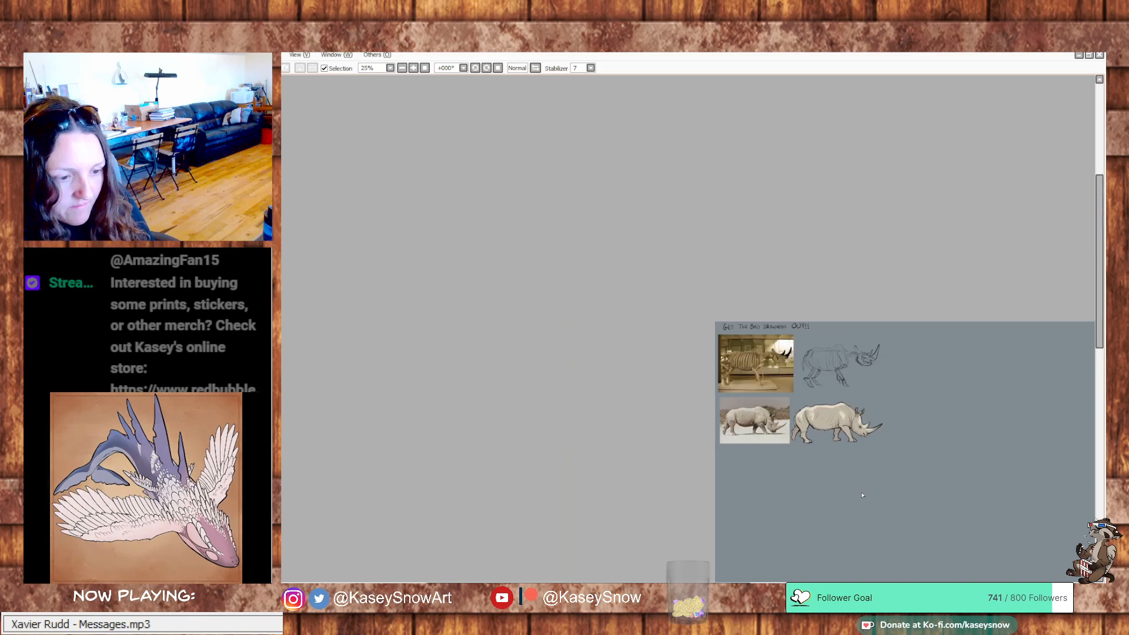
{"action": "left_click_drag", "start_coordinate": [913, 491], "coordinate": [526, 144]}
{"action": "key", "text": "ctrl+z"}
{"action": "left_click_drag", "start_coordinate": [555, 262], "coordinate": [676, 474]}
{"action": "left_click_drag", "start_coordinate": [495, 217], "coordinate": [491, 367]}
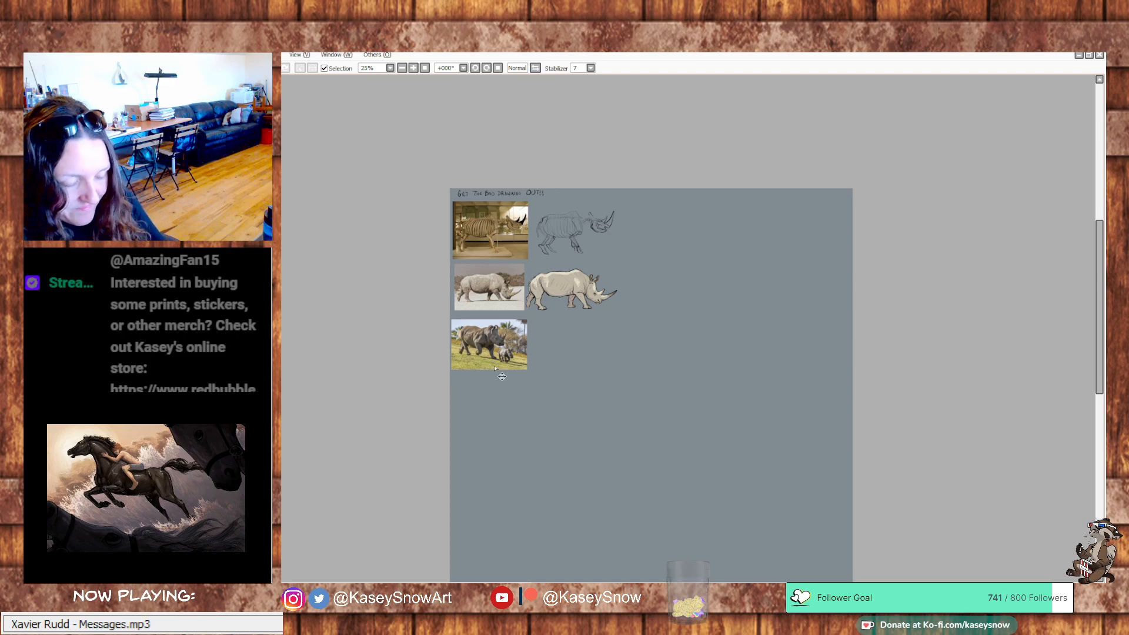
{"action": "scroll", "coordinate": [491, 367], "scroll_direction": "up", "scroll_amount": 4}
{"action": "mouse_move", "coordinate": [747, 321]}
{"action": "left_mouse_down"}
{"action": "mouse_move", "coordinate": [750, 369]}
{"action": "mouse_move", "coordinate": [723, 378]}
{"action": "mouse_move", "coordinate": [718, 368]}
{"action": "left_mouse_up"}
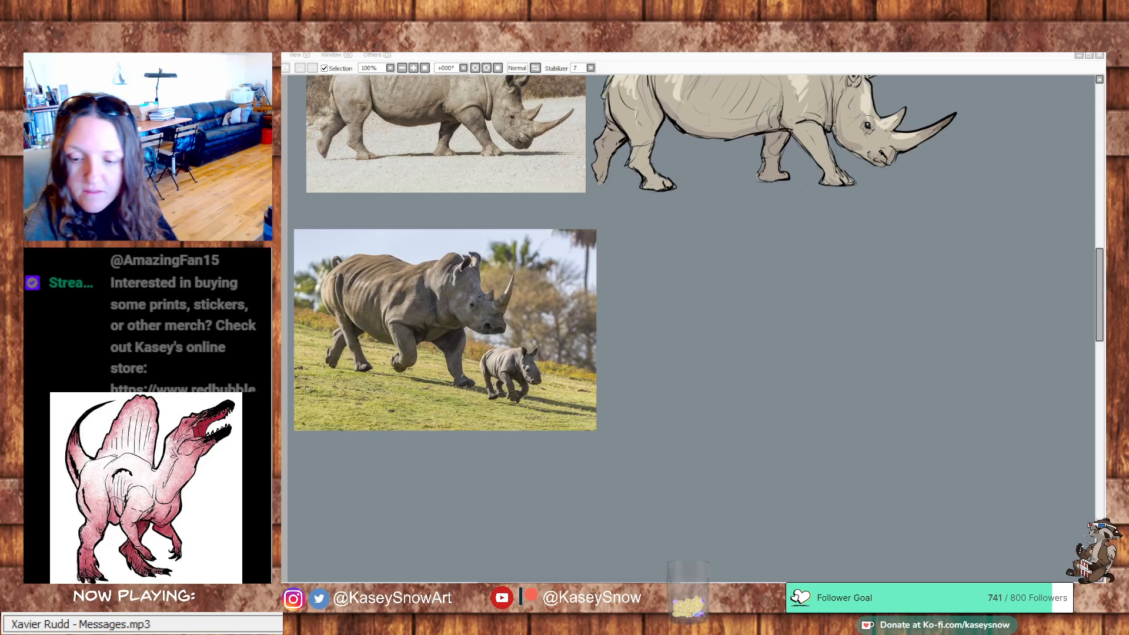
With a smaller brush, lightly sketch rounded construction shapes for the adult rhino's hindquarters, ribcage and belly beside the new photo
{"action": "left_click_drag", "start_coordinate": [826, 342], "coordinate": [819, 365]}
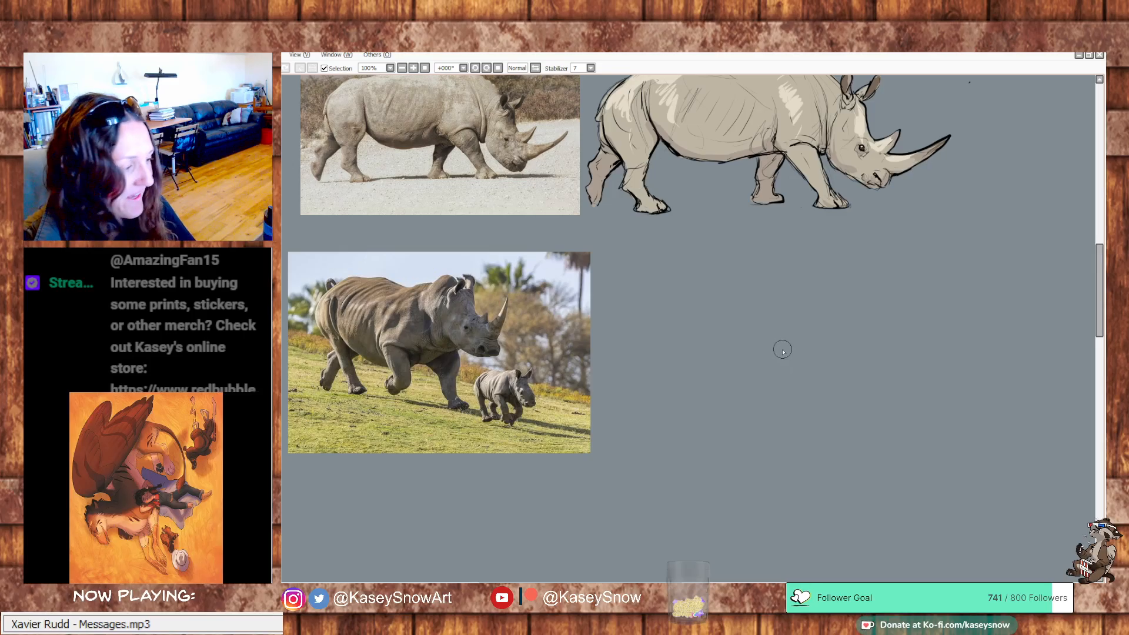
{"action": "key", "text": "bracketleft"}
{"action": "key", "text": "bracketleft"}
{"action": "key", "text": "bracketleft"}
{"action": "key", "text": "bracketleft"}
{"action": "key", "text": "bracketleft"}
{"action": "key", "text": "bracketleft"}
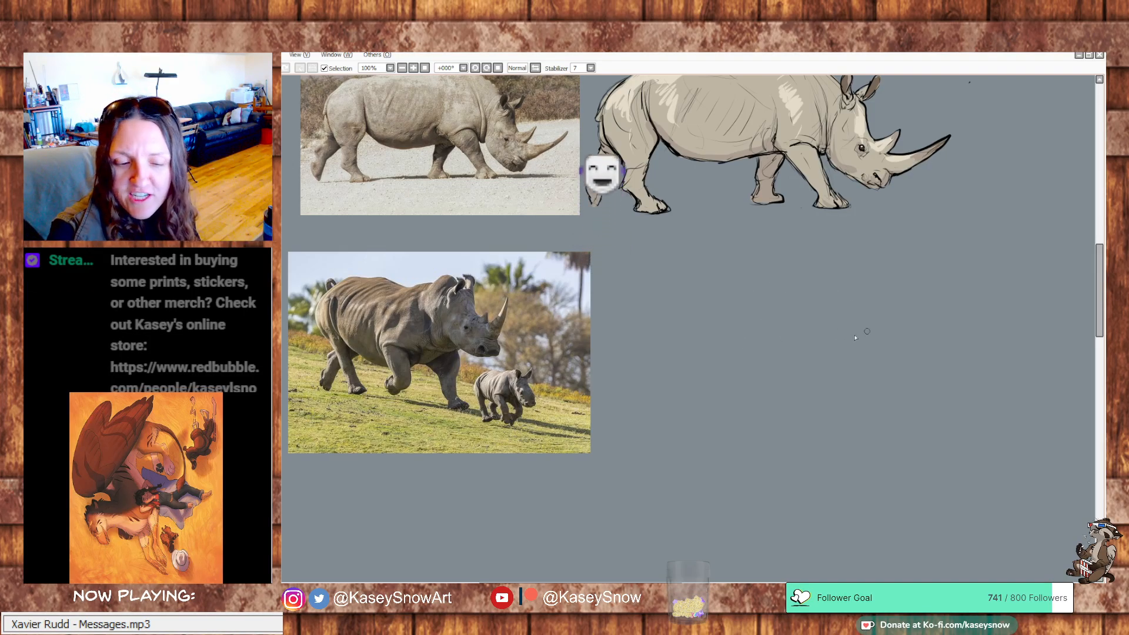
{"action": "mouse_move", "coordinate": [665, 287]}
{"action": "left_mouse_down"}
{"action": "mouse_move", "coordinate": [668, 362]}
{"action": "mouse_move", "coordinate": [646, 297]}
{"action": "mouse_move", "coordinate": [709, 338]}
{"action": "mouse_move", "coordinate": [667, 371]}
{"action": "mouse_move", "coordinate": [702, 291]}
{"action": "left_mouse_up"}
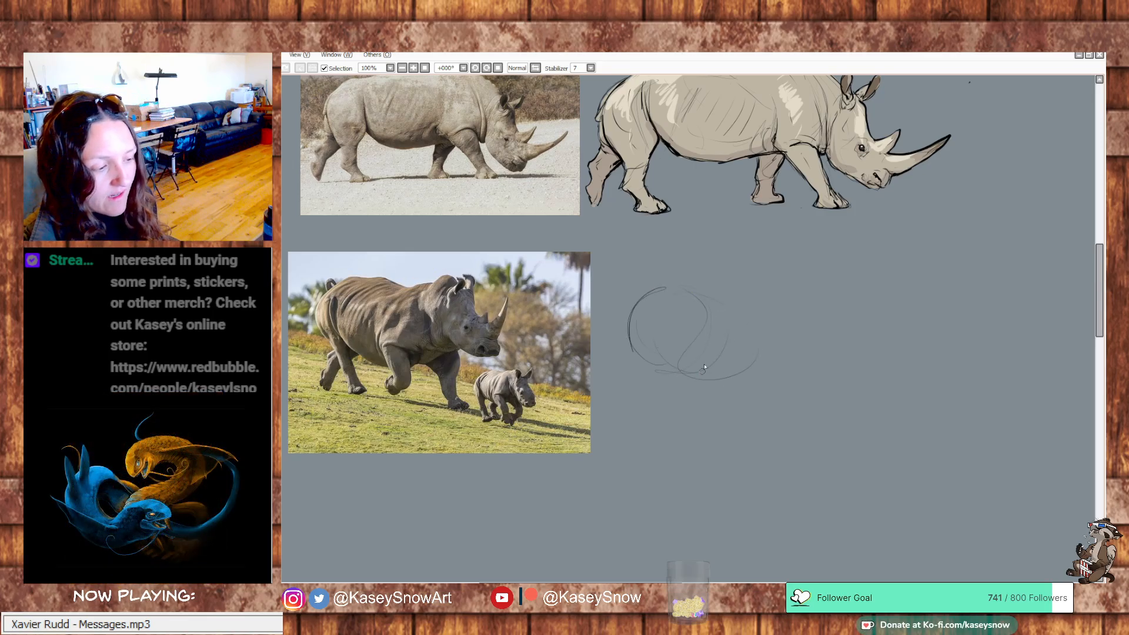
{"action": "left_click_drag", "start_coordinate": [657, 355], "coordinate": [733, 389]}
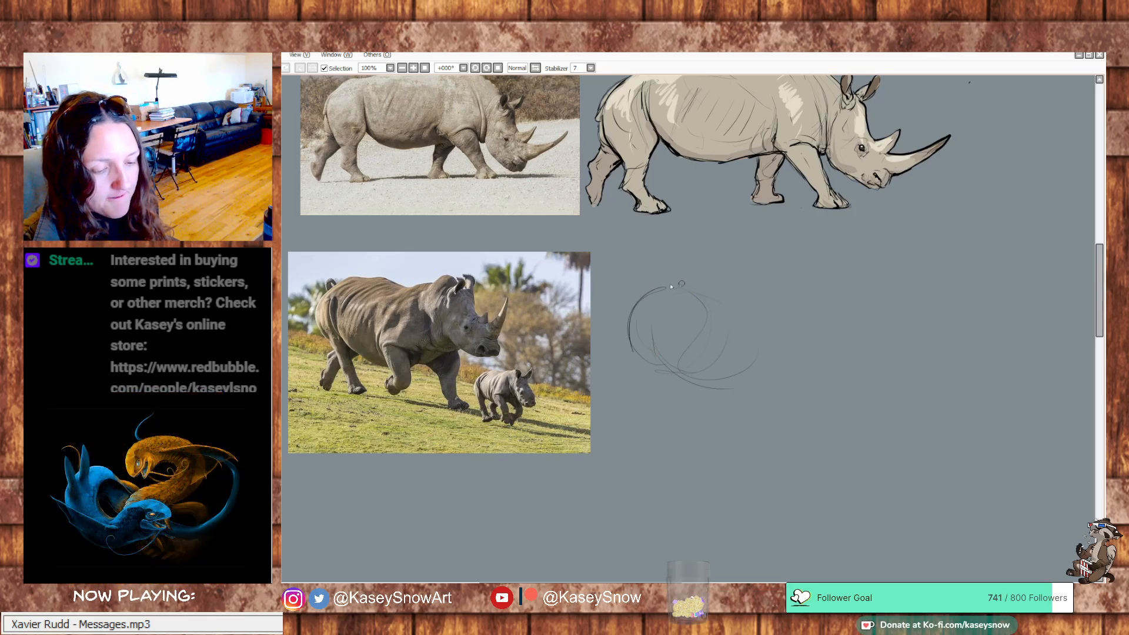
{"action": "mouse_move", "coordinate": [676, 287]}
{"action": "left_mouse_down"}
{"action": "mouse_move", "coordinate": [756, 317]}
{"action": "mouse_move", "coordinate": [752, 364]}
{"action": "mouse_move", "coordinate": [772, 339]}
{"action": "mouse_move", "coordinate": [765, 385]}
{"action": "mouse_move", "coordinate": [799, 364]}
{"action": "left_mouse_up"}
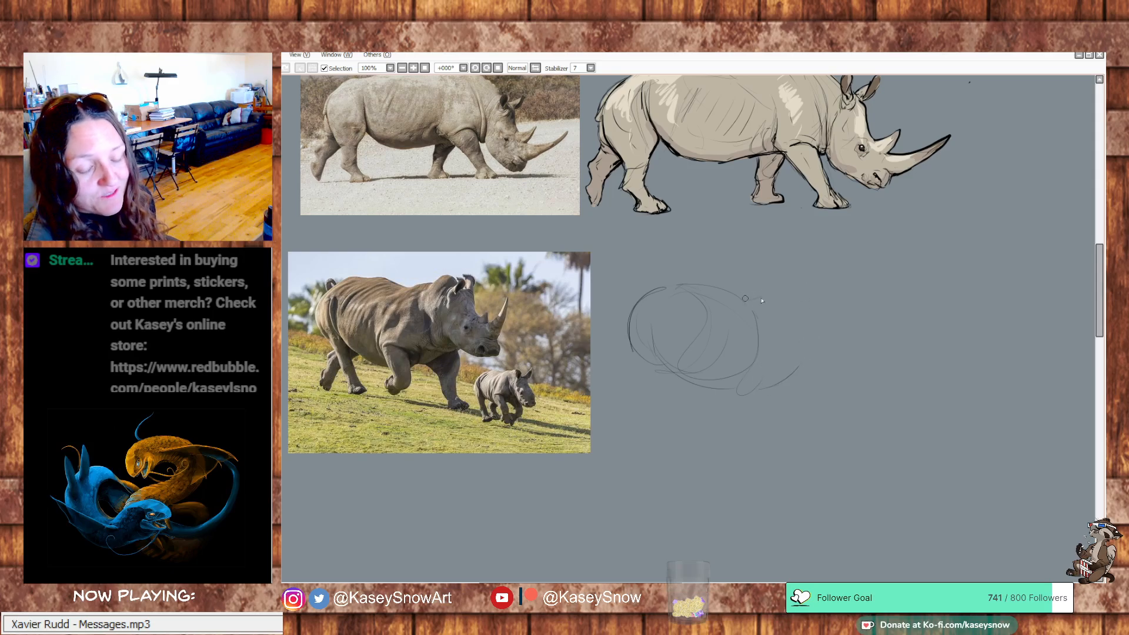
Sketch the adult rhino's shoulder hump, the lower chest line and the line where the neck meets the head
{"action": "left_click_drag", "start_coordinate": [738, 293], "coordinate": [798, 278]}
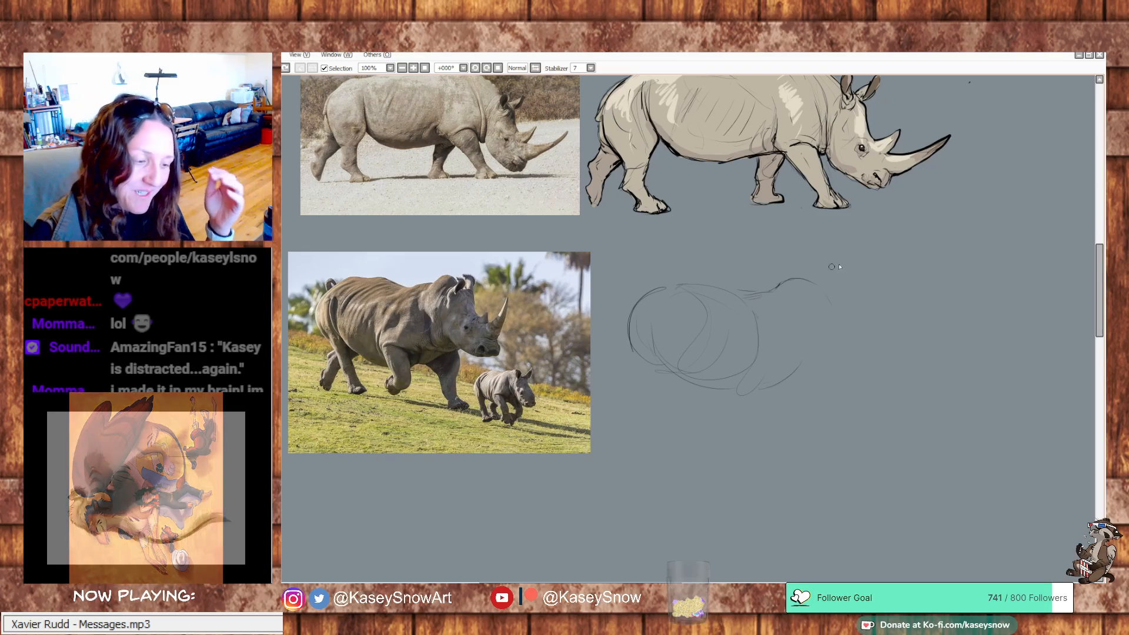
{"action": "left_click_drag", "start_coordinate": [777, 289], "coordinate": [819, 282]}
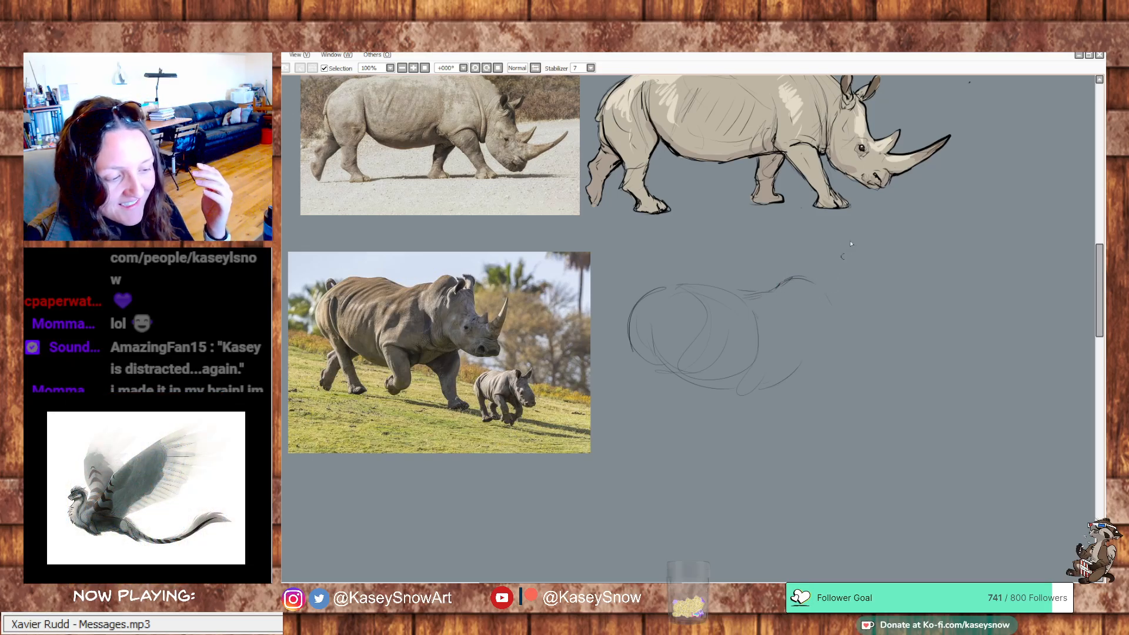
{"action": "left_click_drag", "start_coordinate": [774, 379], "coordinate": [791, 370]}
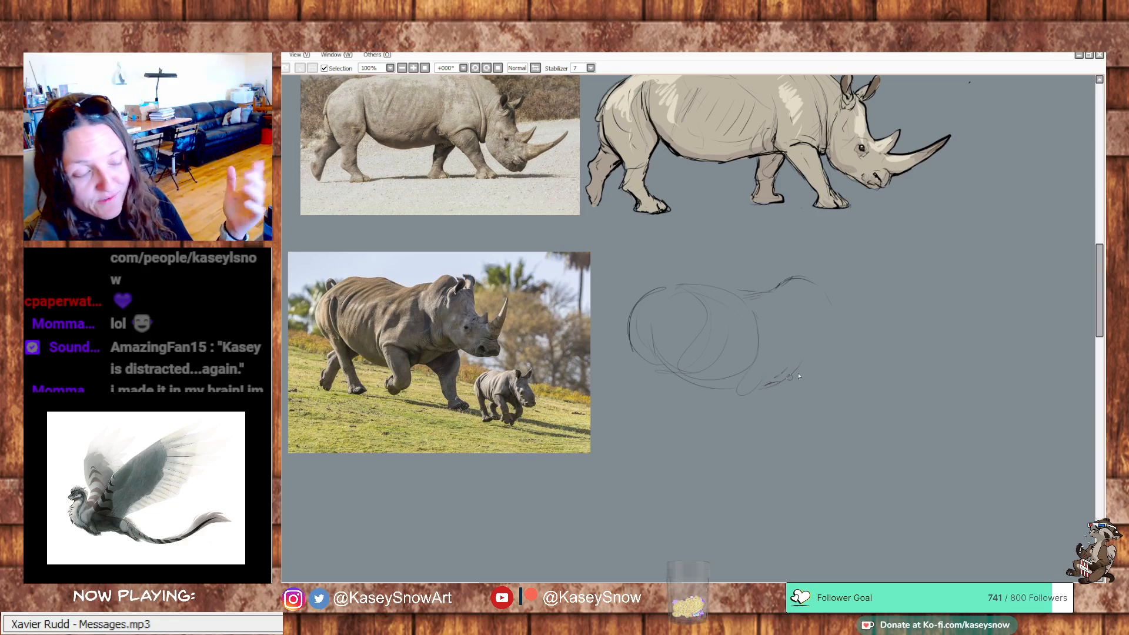
{"action": "mouse_move", "coordinate": [765, 387]}
{"action": "left_mouse_down"}
{"action": "mouse_move", "coordinate": [820, 359]}
{"action": "mouse_move", "coordinate": [800, 313]}
{"action": "mouse_move", "coordinate": [830, 293]}
{"action": "mouse_move", "coordinate": [812, 277]}
{"action": "left_mouse_up"}
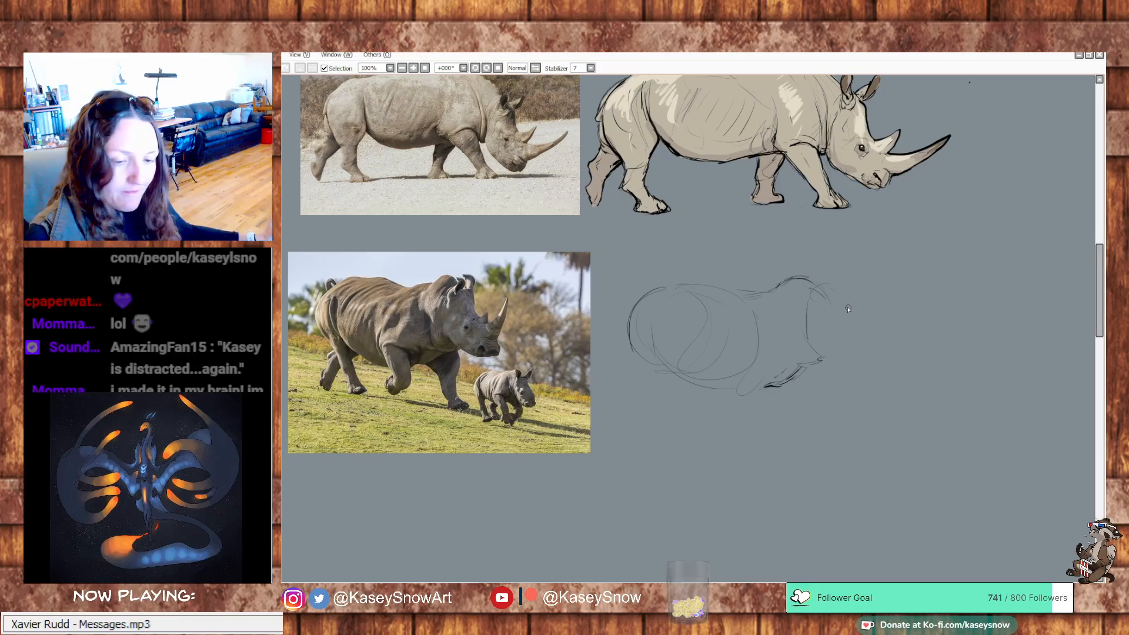
Sketch the lowered head of the adult rhino, from the neck and forehead down to the rounded muzzle and jaw
{"action": "mouse_move", "coordinate": [786, 283]}
{"action": "left_mouse_down"}
{"action": "mouse_move", "coordinate": [801, 274]}
{"action": "mouse_move", "coordinate": [836, 300]}
{"action": "mouse_move", "coordinate": [848, 336]}
{"action": "left_mouse_up"}
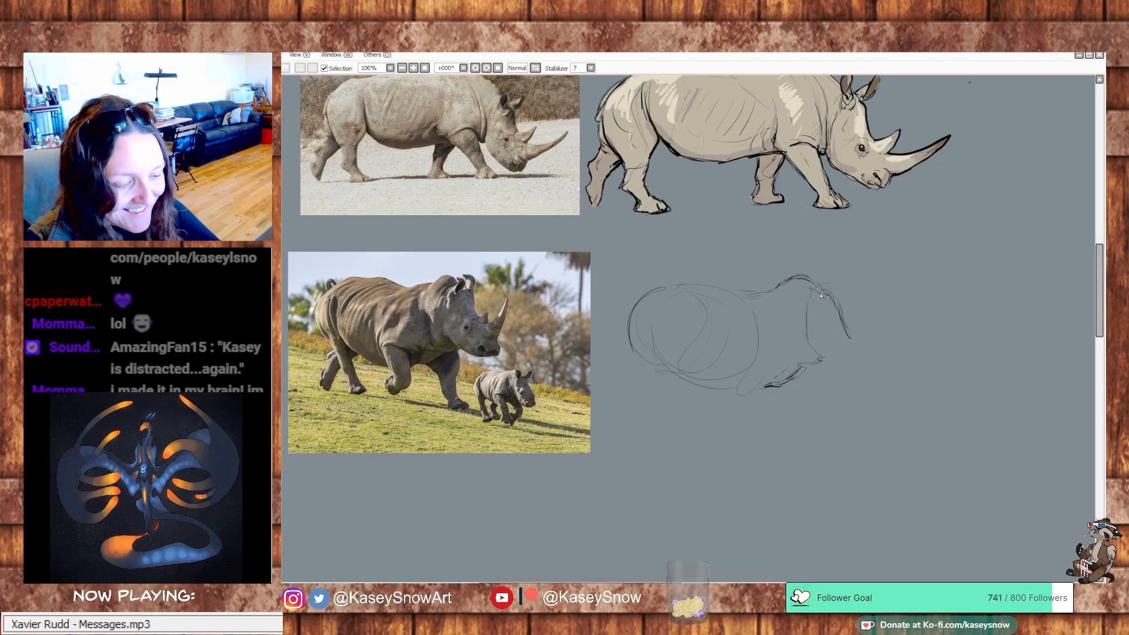
{"action": "mouse_move", "coordinate": [830, 297]}
{"action": "left_mouse_down"}
{"action": "mouse_move", "coordinate": [803, 331]}
{"action": "mouse_move", "coordinate": [811, 345]}
{"action": "mouse_move", "coordinate": [847, 333]}
{"action": "mouse_move", "coordinate": [820, 368]}
{"action": "mouse_move", "coordinate": [866, 376]}
{"action": "left_mouse_up"}
{"action": "mouse_move", "coordinate": [853, 333]}
{"action": "left_mouse_down"}
{"action": "mouse_move", "coordinate": [874, 353]}
{"action": "mouse_move", "coordinate": [868, 376]}
{"action": "left_mouse_up"}
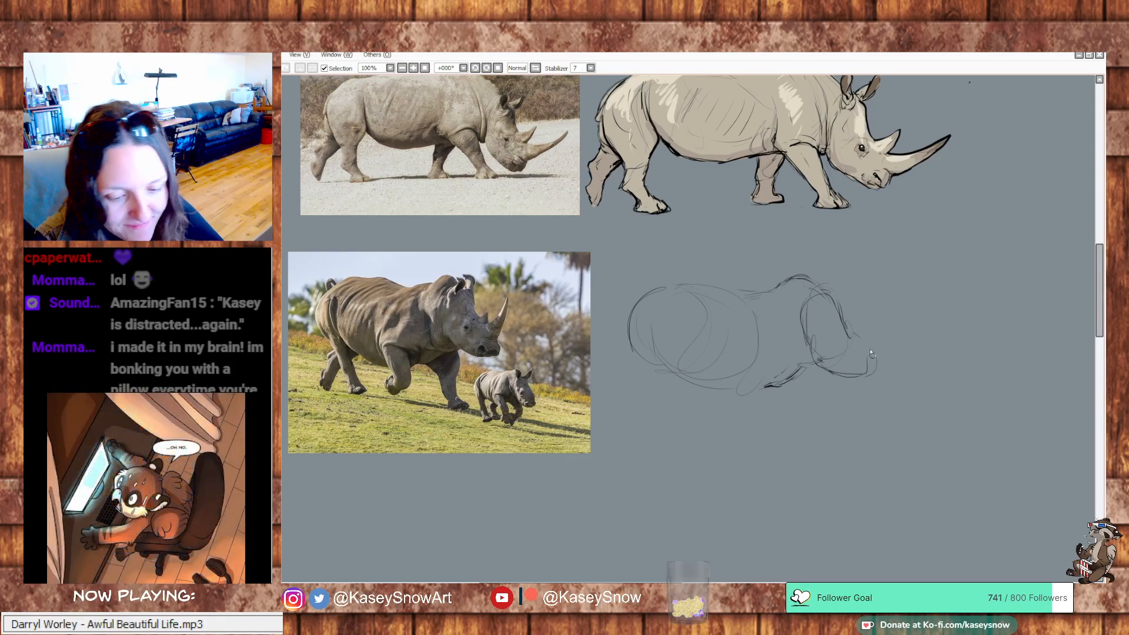
{"action": "mouse_move", "coordinate": [858, 336]}
{"action": "left_mouse_down"}
{"action": "mouse_move", "coordinate": [877, 371]}
{"action": "mouse_move", "coordinate": [867, 380]}
{"action": "mouse_move", "coordinate": [813, 368]}
{"action": "mouse_move", "coordinate": [845, 373]}
{"action": "left_mouse_up"}
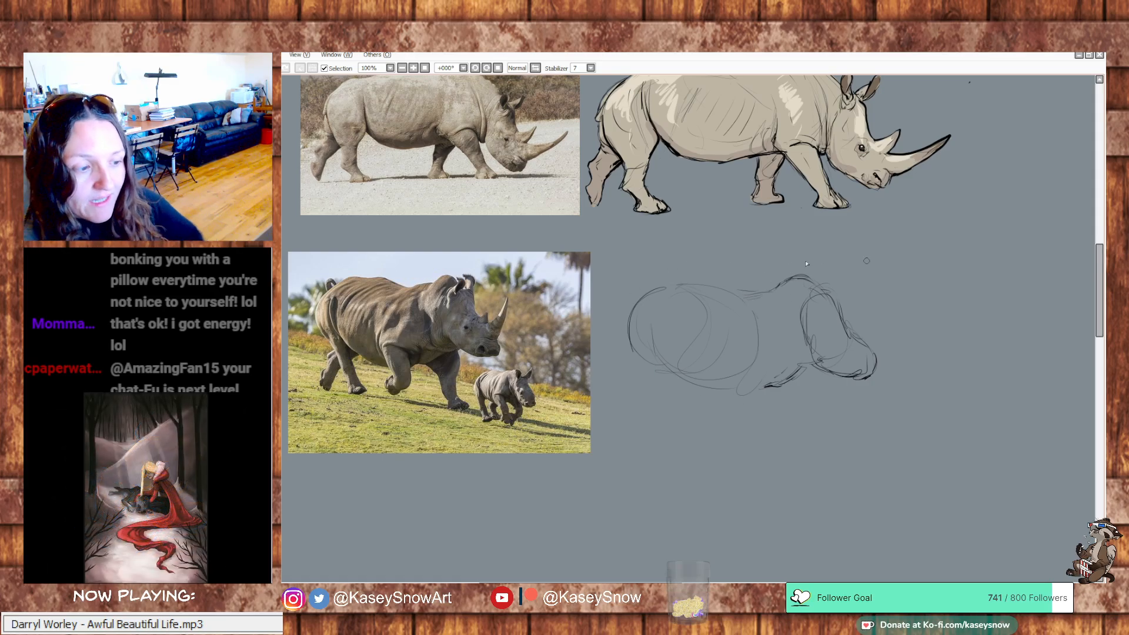
Rough in the adult rhino's near shoulder and the upper parts of both front legs beneath the chest
{"action": "left_click_drag", "start_coordinate": [782, 259], "coordinate": [795, 467]}
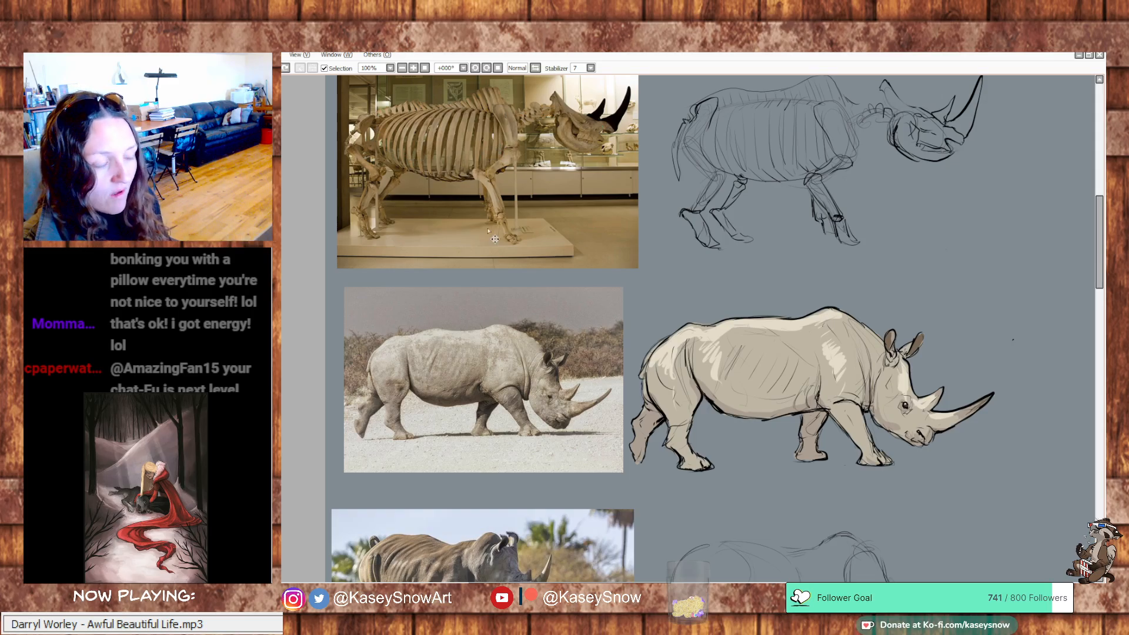
{"action": "mouse_move", "coordinate": [814, 450]}
{"action": "left_mouse_down"}
{"action": "mouse_move", "coordinate": [788, 429]}
{"action": "mouse_move", "coordinate": [785, 381]}
{"action": "mouse_move", "coordinate": [804, 363]}
{"action": "mouse_move", "coordinate": [804, 342]}
{"action": "left_mouse_up"}
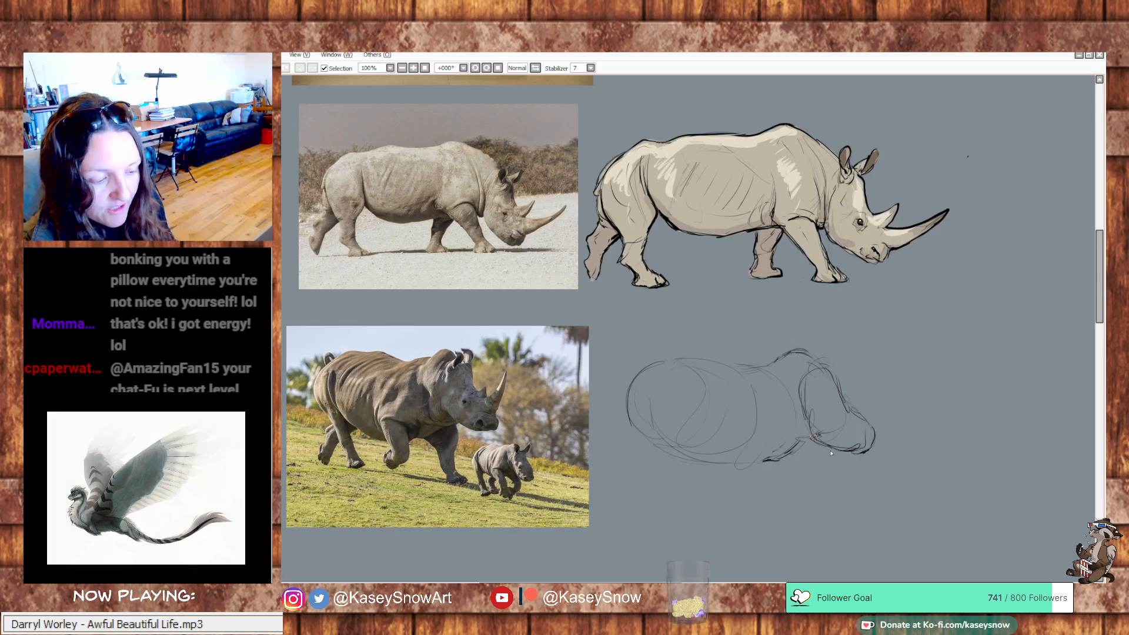
{"action": "mouse_move", "coordinate": [771, 455]}
{"action": "left_mouse_down"}
{"action": "mouse_move", "coordinate": [792, 471]}
{"action": "mouse_move", "coordinate": [805, 462]}
{"action": "mouse_move", "coordinate": [785, 481]}
{"action": "mouse_move", "coordinate": [783, 468]}
{"action": "mouse_move", "coordinate": [806, 467]}
{"action": "mouse_move", "coordinate": [816, 490]}
{"action": "mouse_move", "coordinate": [804, 465]}
{"action": "mouse_move", "coordinate": [807, 504]}
{"action": "left_mouse_up"}
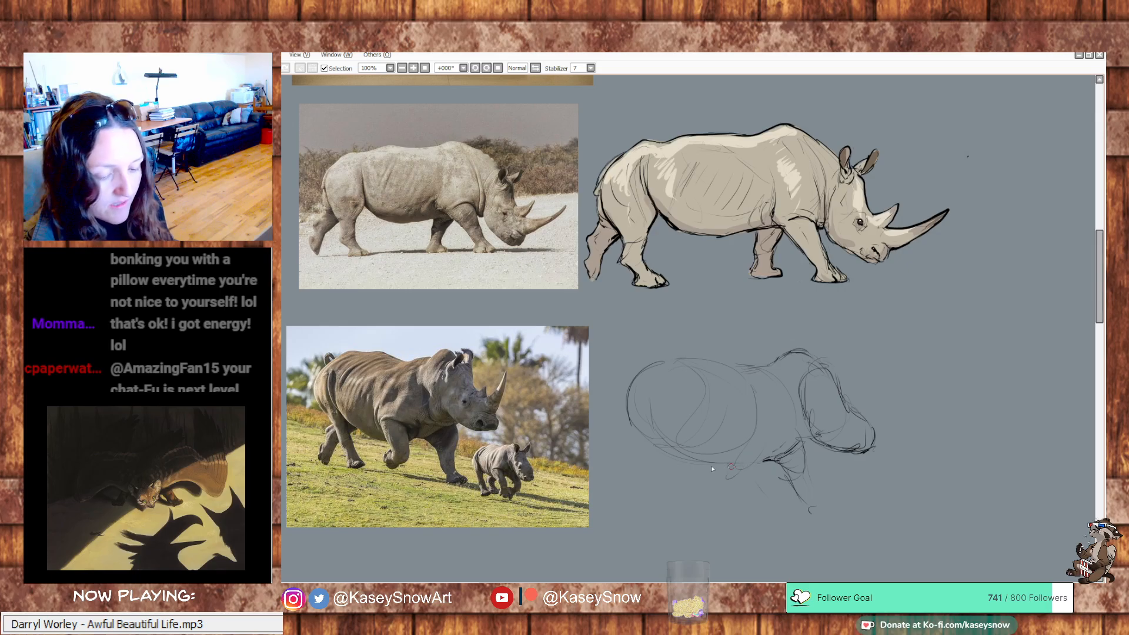
{"action": "mouse_move", "coordinate": [728, 440]}
{"action": "left_mouse_down"}
{"action": "mouse_move", "coordinate": [719, 471]}
{"action": "mouse_move", "coordinate": [724, 448]}
{"action": "mouse_move", "coordinate": [742, 481]}
{"action": "left_mouse_up"}
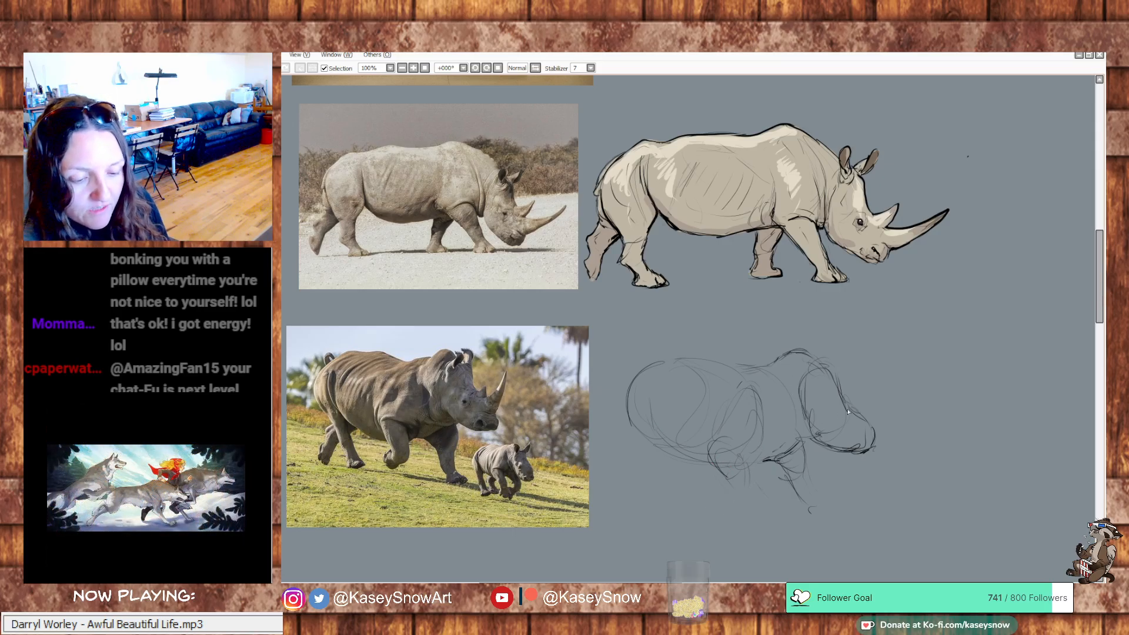
{"action": "mouse_move", "coordinate": [875, 433]}
{"action": "left_mouse_down"}
{"action": "mouse_move", "coordinate": [880, 383]}
{"action": "mouse_move", "coordinate": [863, 419]}
{"action": "mouse_move", "coordinate": [835, 419]}
{"action": "left_mouse_up"}
{"action": "mouse_move", "coordinate": [813, 369]}
{"action": "left_mouse_down"}
{"action": "mouse_move", "coordinate": [824, 360]}
{"action": "mouse_move", "coordinate": [826, 379]}
{"action": "mouse_move", "coordinate": [873, 411]}
{"action": "left_mouse_up"}
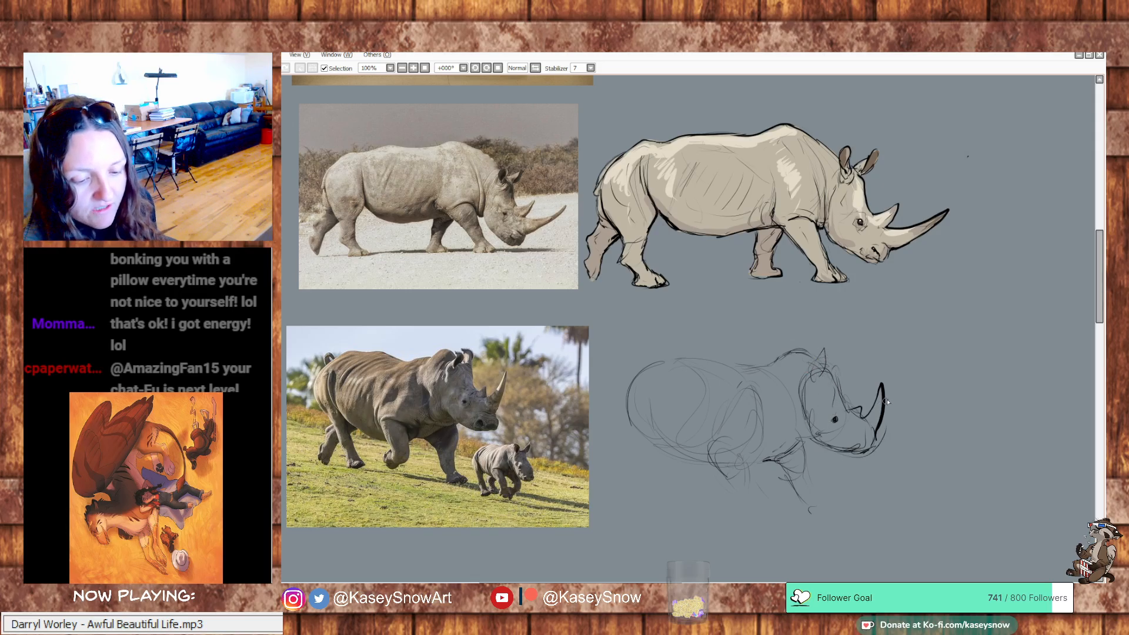
{"action": "key", "text": "ctrl+z"}
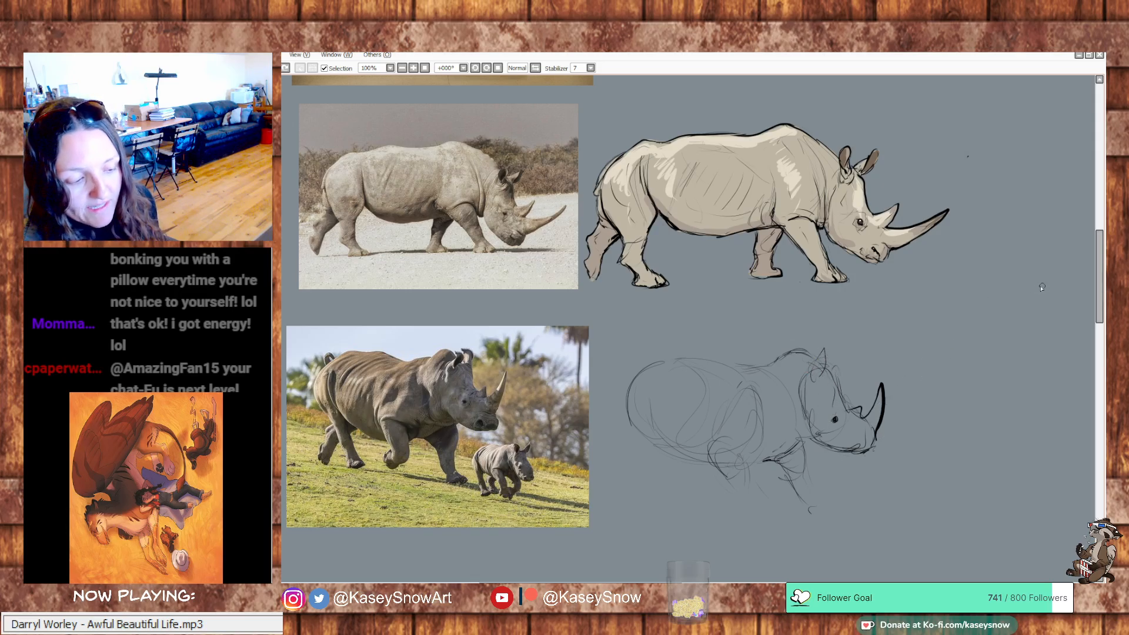
{"action": "key", "text": "ctrl+z"}
{"action": "key", "text": "ctrl+z"}
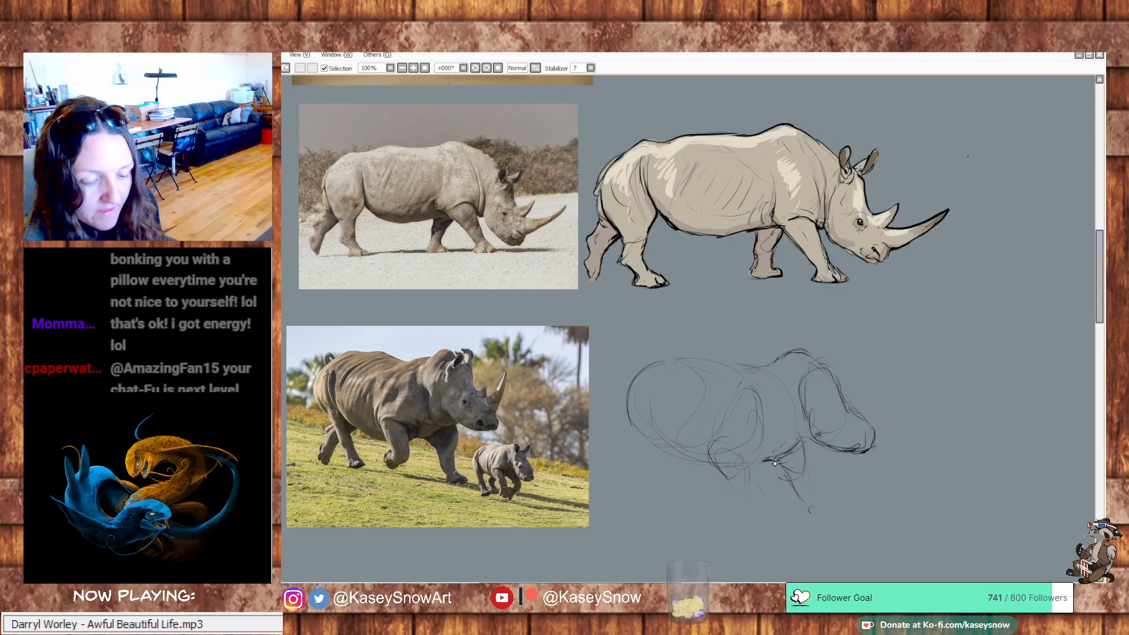
Build up the adult rhino's bent near front leg with darker rounded shapes for the upper leg and knee
{"action": "mouse_move", "coordinate": [756, 469]}
{"action": "left_mouse_down"}
{"action": "mouse_move", "coordinate": [762, 495]}
{"action": "mouse_move", "coordinate": [737, 494]}
{"action": "mouse_move", "coordinate": [715, 456]}
{"action": "mouse_move", "coordinate": [769, 474]}
{"action": "mouse_move", "coordinate": [765, 484]}
{"action": "mouse_move", "coordinate": [715, 472]}
{"action": "mouse_move", "coordinate": [720, 459]}
{"action": "mouse_move", "coordinate": [742, 496]}
{"action": "mouse_move", "coordinate": [760, 479]}
{"action": "mouse_move", "coordinate": [755, 495]}
{"action": "mouse_move", "coordinate": [735, 479]}
{"action": "mouse_move", "coordinate": [750, 498]}
{"action": "left_mouse_up"}
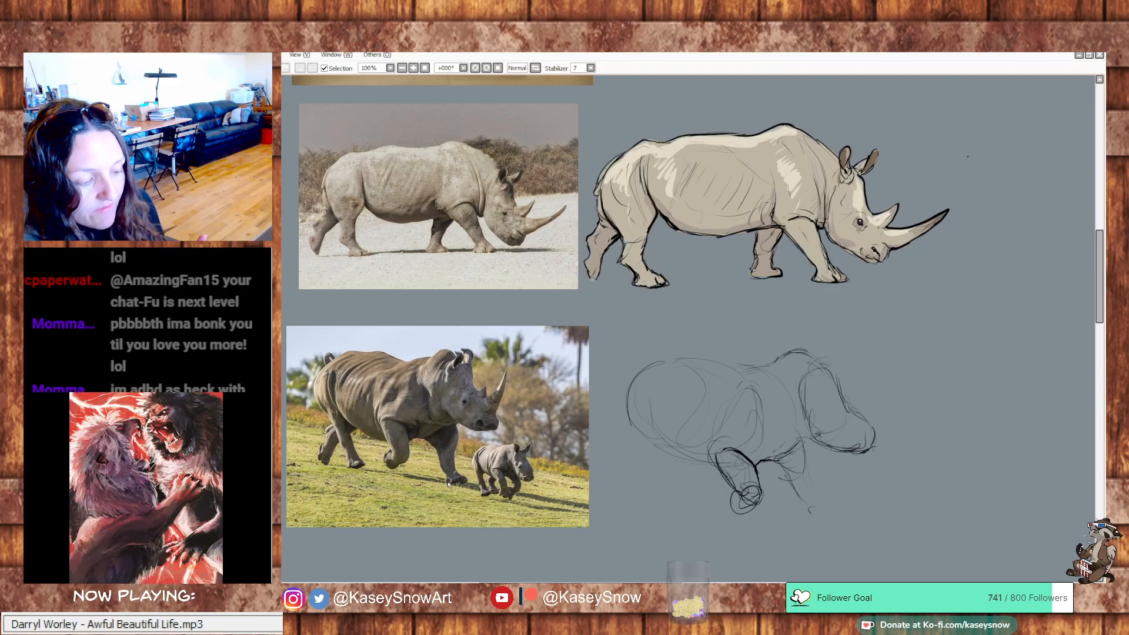
{"action": "mouse_move", "coordinate": [441, 468]}
{"action": "left_mouse_down"}
{"action": "mouse_move", "coordinate": [418, 437]}
{"action": "mouse_move", "coordinate": [393, 476]}
{"action": "mouse_move", "coordinate": [434, 497]}
{"action": "mouse_move", "coordinate": [445, 488]}
{"action": "mouse_move", "coordinate": [432, 448]}
{"action": "mouse_move", "coordinate": [420, 439]}
{"action": "mouse_move", "coordinate": [404, 470]}
{"action": "left_mouse_up"}
{"action": "key", "text": "ctrl+z"}
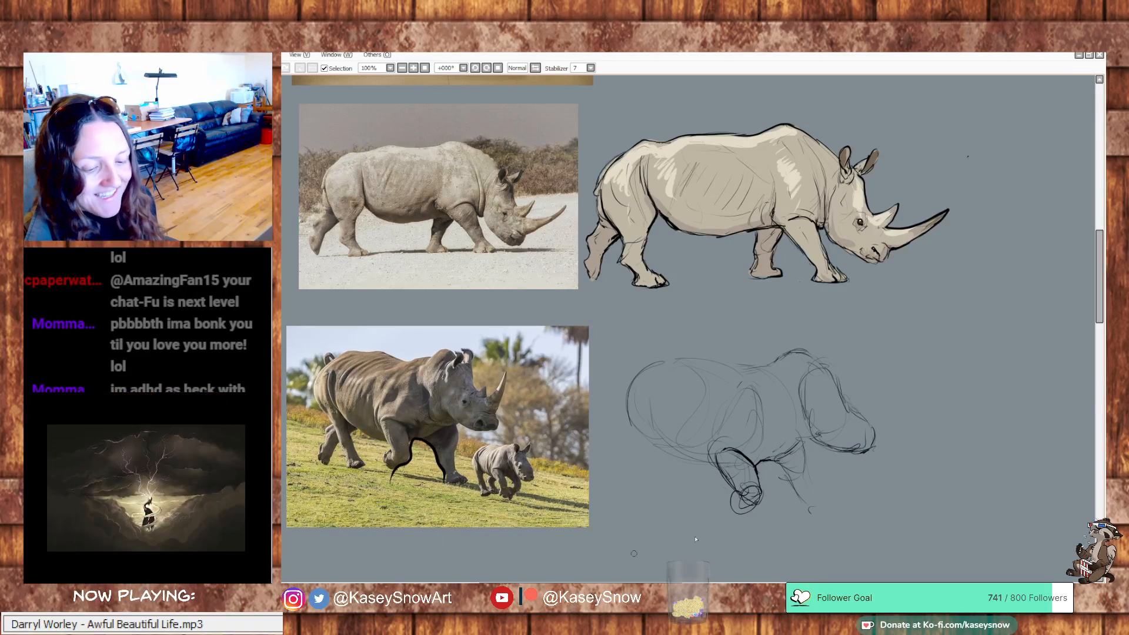
{"action": "key", "text": "ctrl+z"}
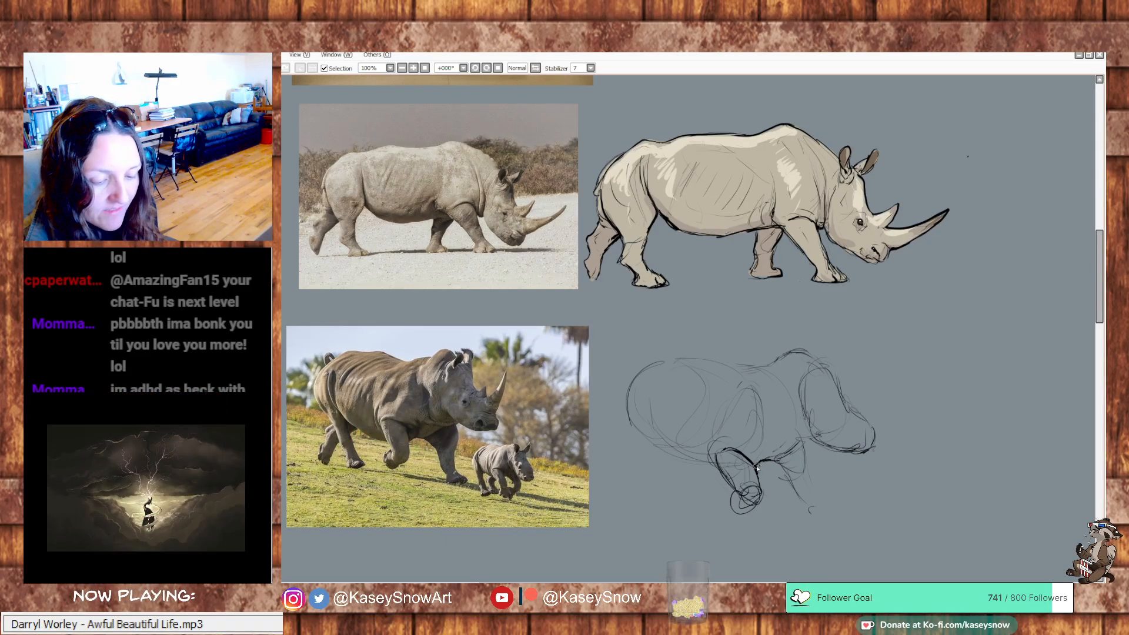
Darken both edges of the far front leg and clean up the knee and lower part of the bent near leg
{"action": "left_click_drag", "start_coordinate": [786, 471], "coordinate": [801, 503]}
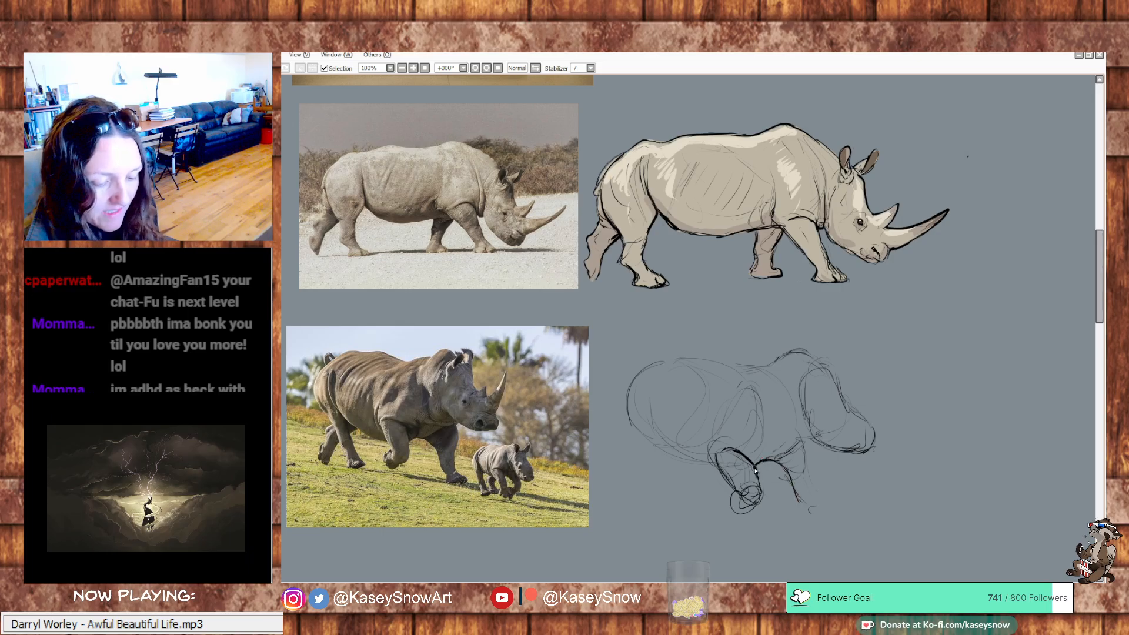
{"action": "left_click_drag", "start_coordinate": [755, 470], "coordinate": [758, 487]}
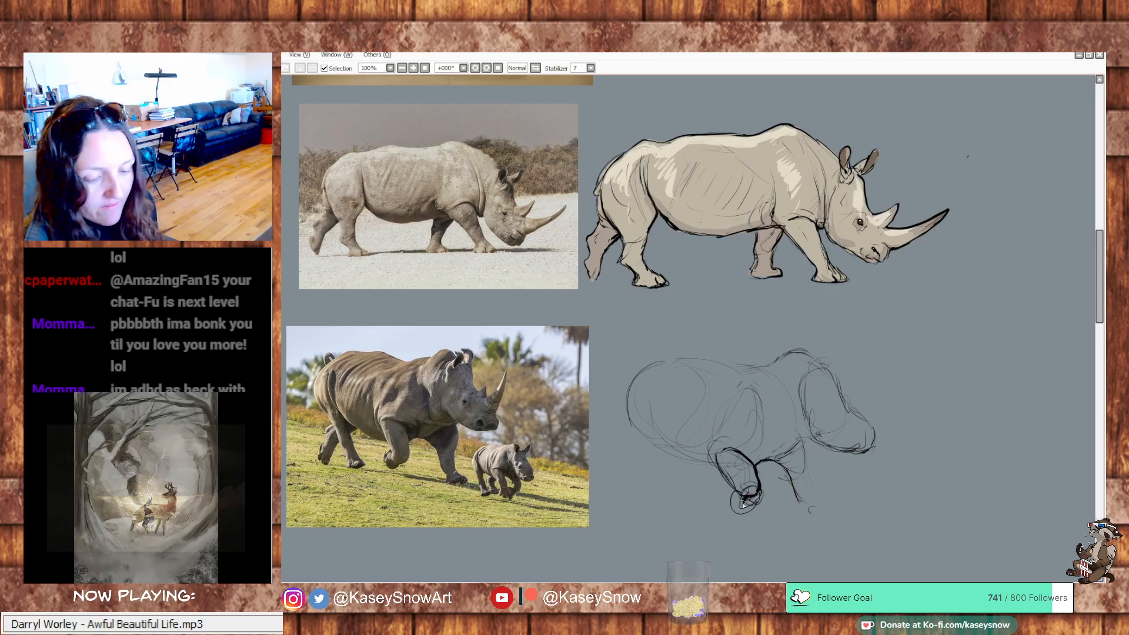
{"action": "mouse_move", "coordinate": [765, 493]}
{"action": "left_mouse_down"}
{"action": "mouse_move", "coordinate": [750, 513]}
{"action": "mouse_move", "coordinate": [758, 497]}
{"action": "mouse_move", "coordinate": [744, 491]}
{"action": "left_mouse_up"}
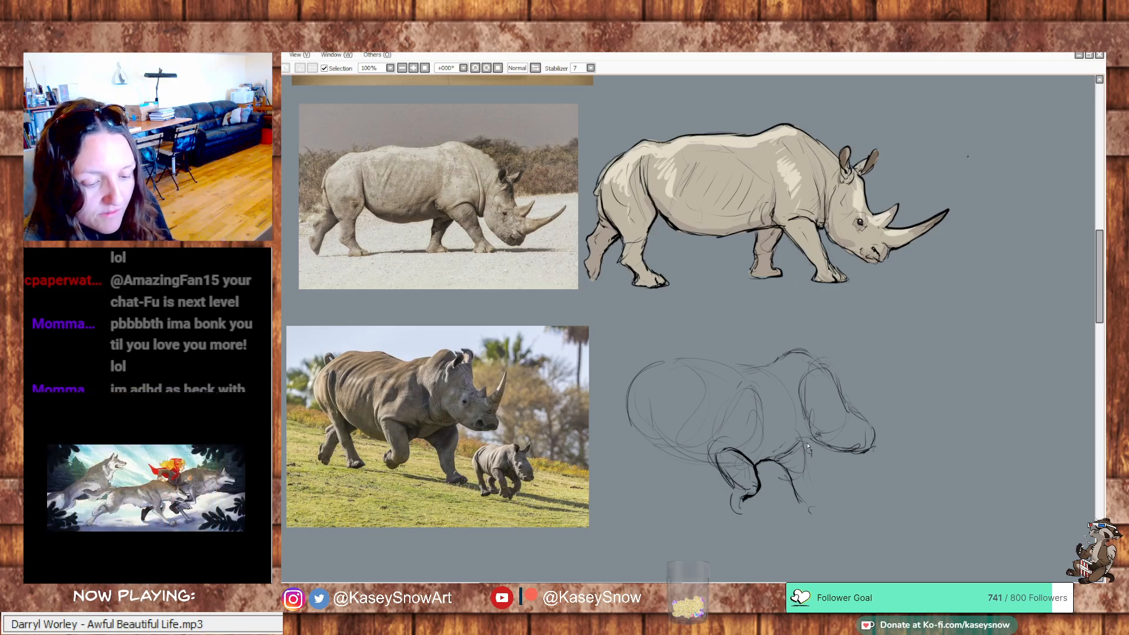
{"action": "left_click_drag", "start_coordinate": [809, 443], "coordinate": [811, 478]}
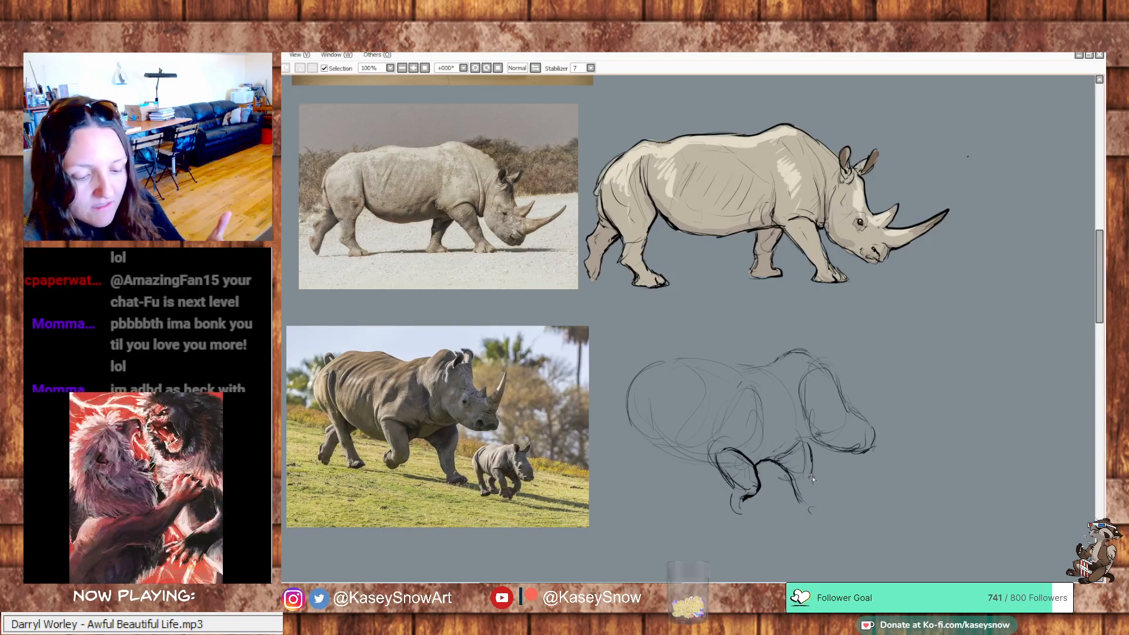
{"action": "left_click_drag", "start_coordinate": [811, 477], "coordinate": [813, 499]}
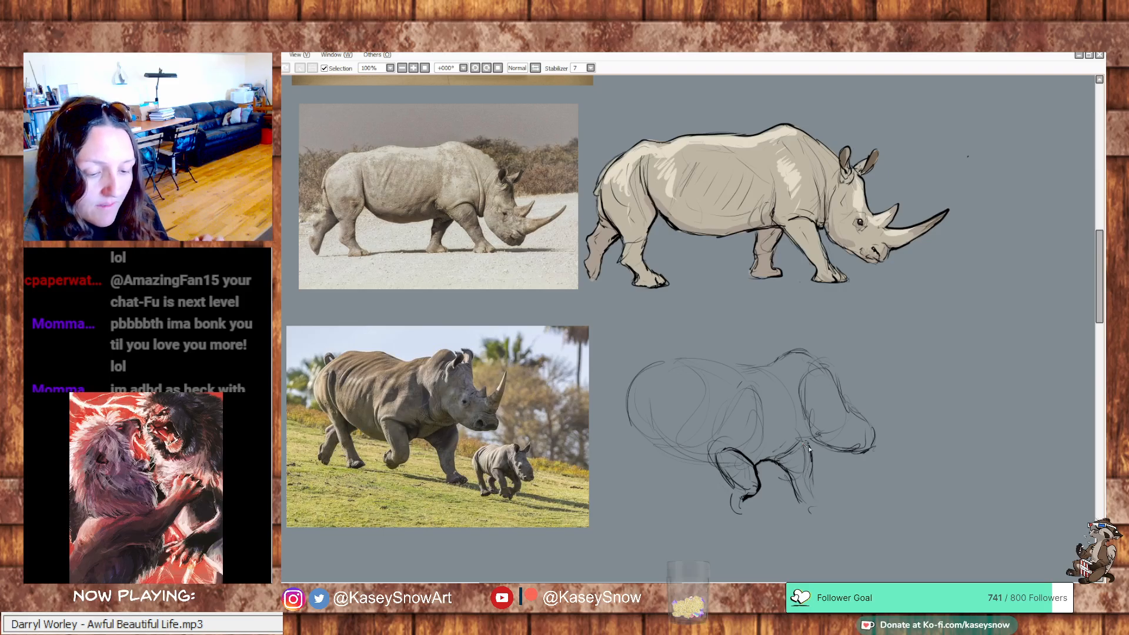
Outline the adult rhino's jaw and muzzle, then draw the nostril, both upward-curving horns, the forehead profile and the first pointed ear
{"action": "mouse_move", "coordinate": [809, 452]}
{"action": "left_mouse_down"}
{"action": "mouse_move", "coordinate": [810, 439]}
{"action": "mouse_move", "coordinate": [823, 446]}
{"action": "left_mouse_up"}
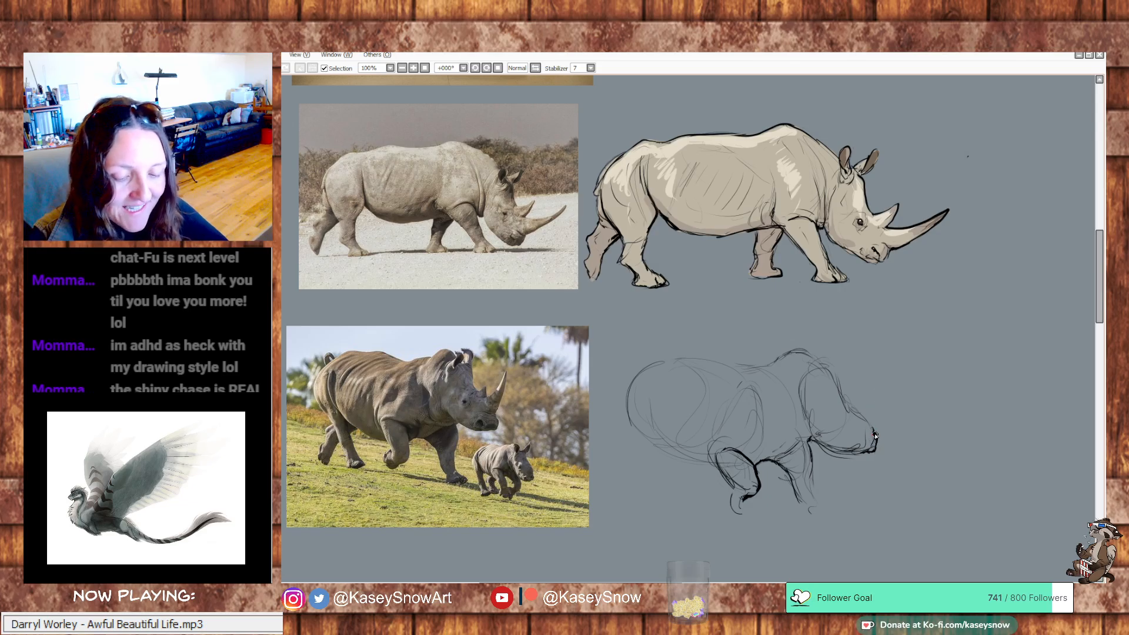
{"action": "mouse_move", "coordinate": [875, 435]}
{"action": "left_mouse_down"}
{"action": "mouse_move", "coordinate": [882, 359]}
{"action": "mouse_move", "coordinate": [886, 384]}
{"action": "mouse_move", "coordinate": [883, 367]}
{"action": "mouse_move", "coordinate": [858, 420]}
{"action": "left_mouse_up"}
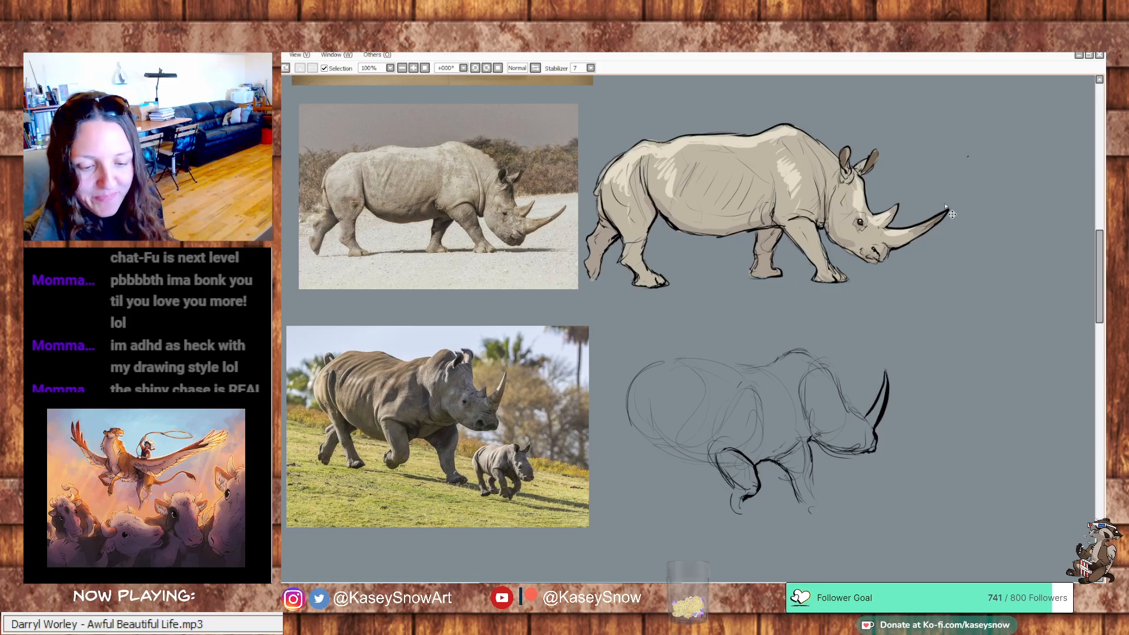
{"action": "key", "text": "ctrl+z"}
{"action": "key", "text": "ctrl+z"}
{"action": "key", "text": "ctrl+z"}
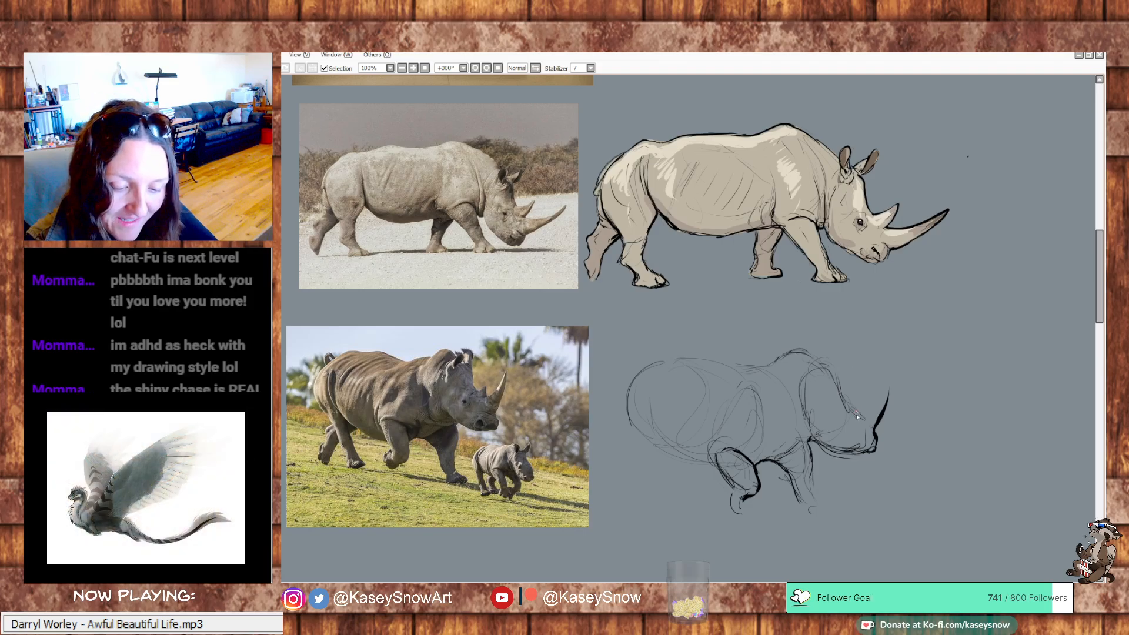
{"action": "mouse_move", "coordinate": [859, 415]}
{"action": "left_mouse_down"}
{"action": "mouse_move", "coordinate": [892, 367]}
{"action": "mouse_move", "coordinate": [882, 406]}
{"action": "left_mouse_up"}
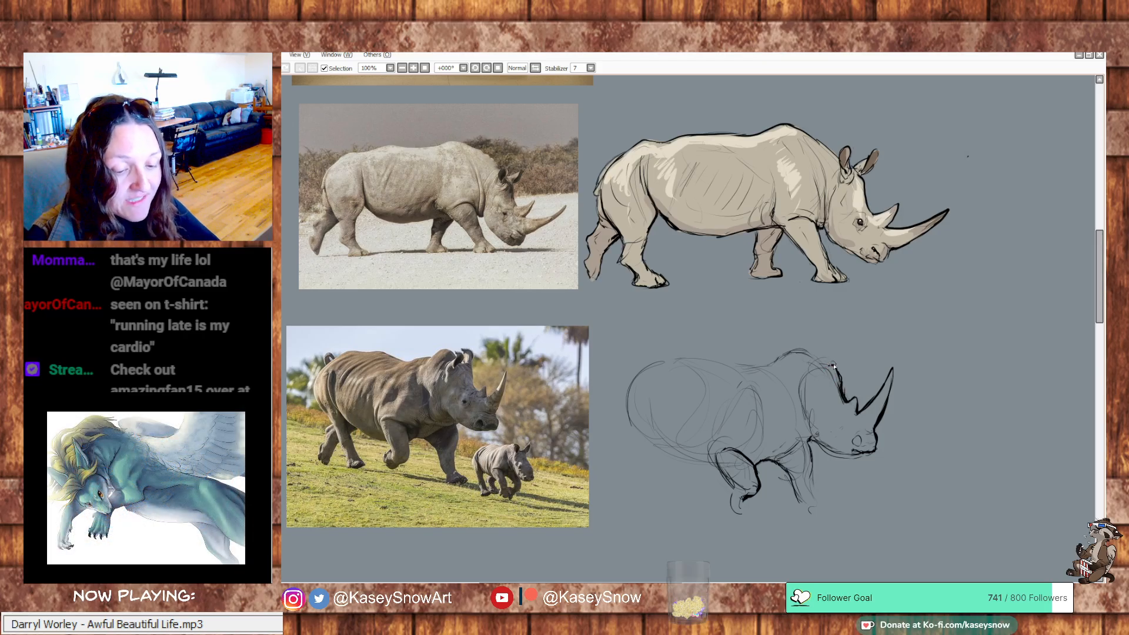
{"action": "mouse_move", "coordinate": [828, 365]}
{"action": "left_mouse_down"}
{"action": "mouse_move", "coordinate": [821, 345]}
{"action": "mouse_move", "coordinate": [830, 340]}
{"action": "mouse_move", "coordinate": [838, 359]}
{"action": "left_mouse_up"}
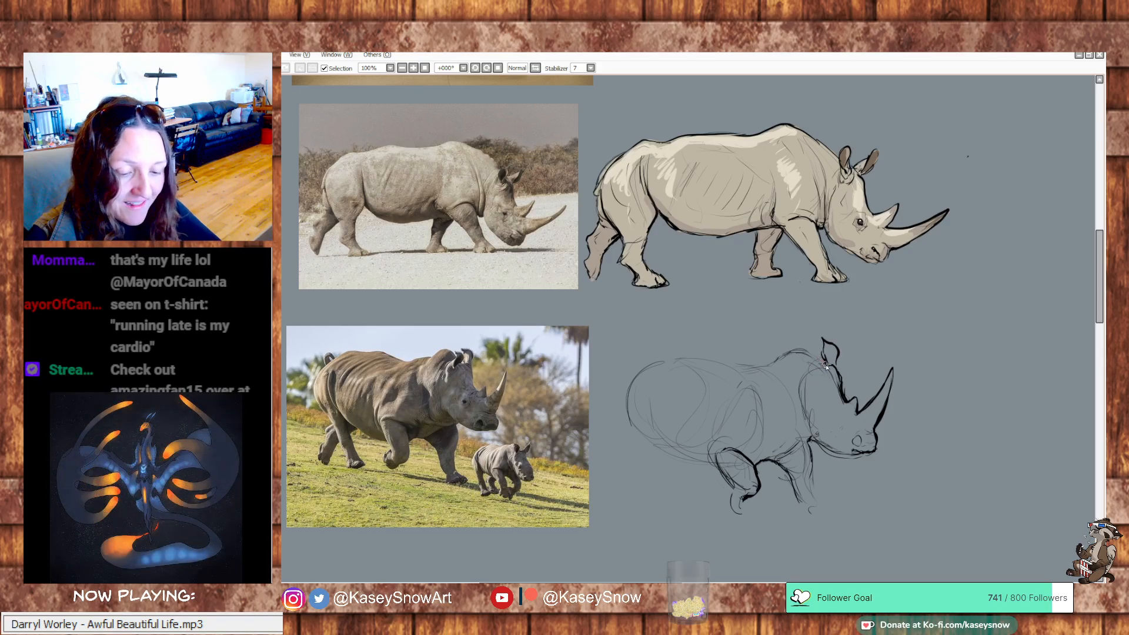
{"action": "mouse_move", "coordinate": [826, 366]}
{"action": "left_mouse_down"}
{"action": "mouse_move", "coordinate": [795, 346]}
{"action": "mouse_move", "coordinate": [777, 354]}
{"action": "left_mouse_up"}
{"action": "key", "text": "ctrl+z"}
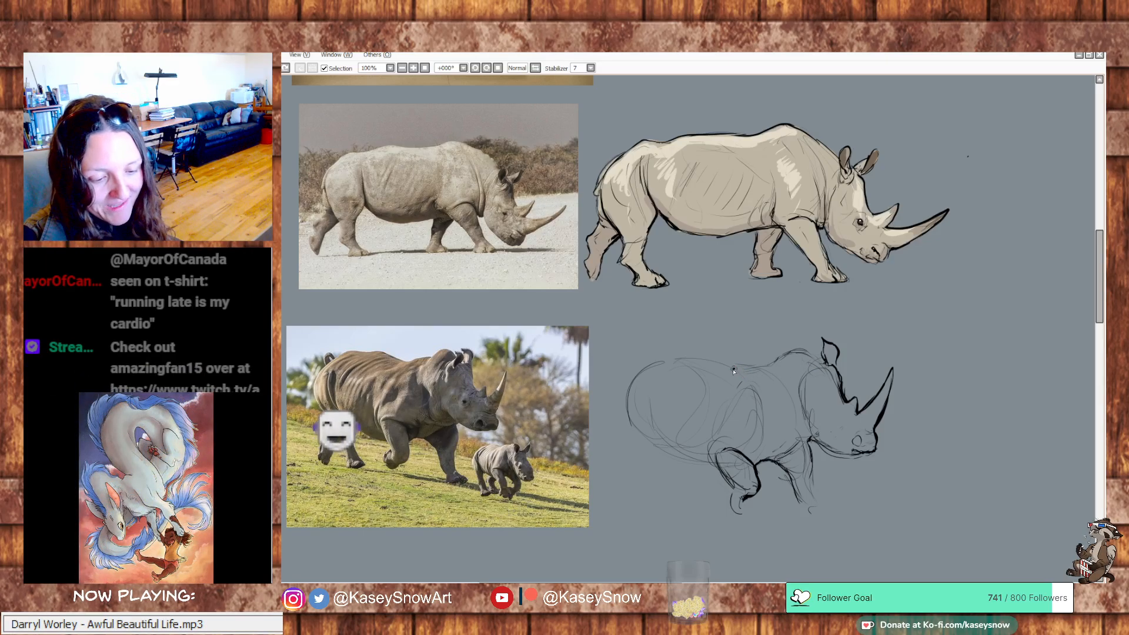
{"action": "mouse_move", "coordinate": [733, 371]}
{"action": "left_mouse_down"}
{"action": "mouse_move", "coordinate": [770, 366]}
{"action": "mouse_move", "coordinate": [744, 372]}
{"action": "mouse_move", "coordinate": [788, 354]}
{"action": "left_mouse_up"}
{"action": "key", "text": "ctrl+z"}
{"action": "key", "text": "ctrl+z"}
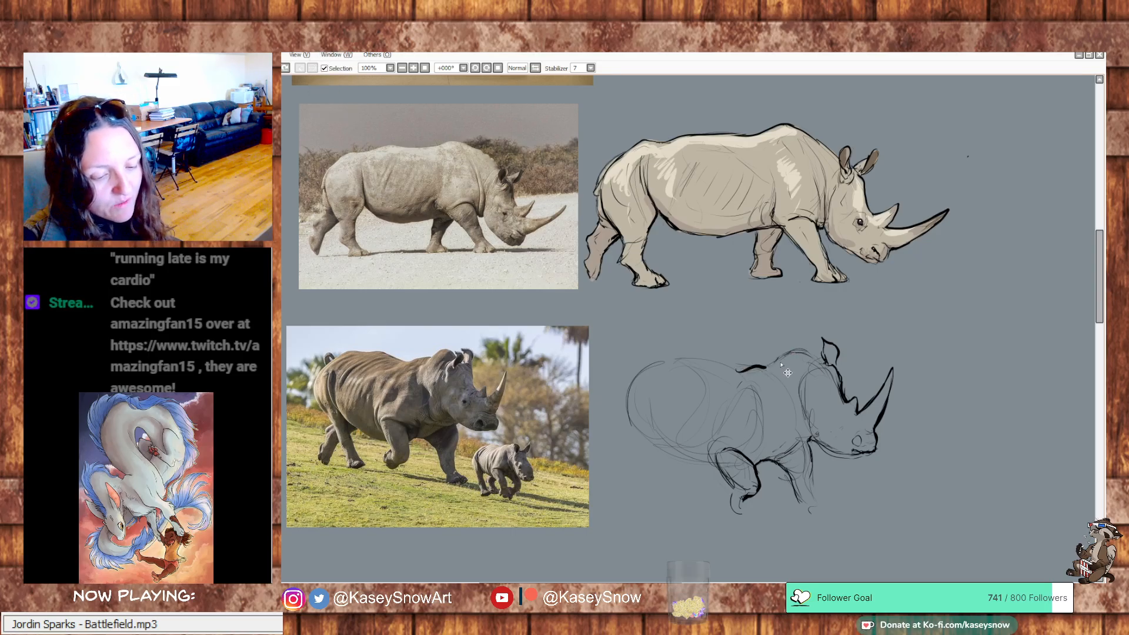
Define the shoulder contour above the near front leg and outline the hump with a dark line up to the ear
{"action": "left_click_drag", "start_coordinate": [758, 388], "coordinate": [764, 443]}
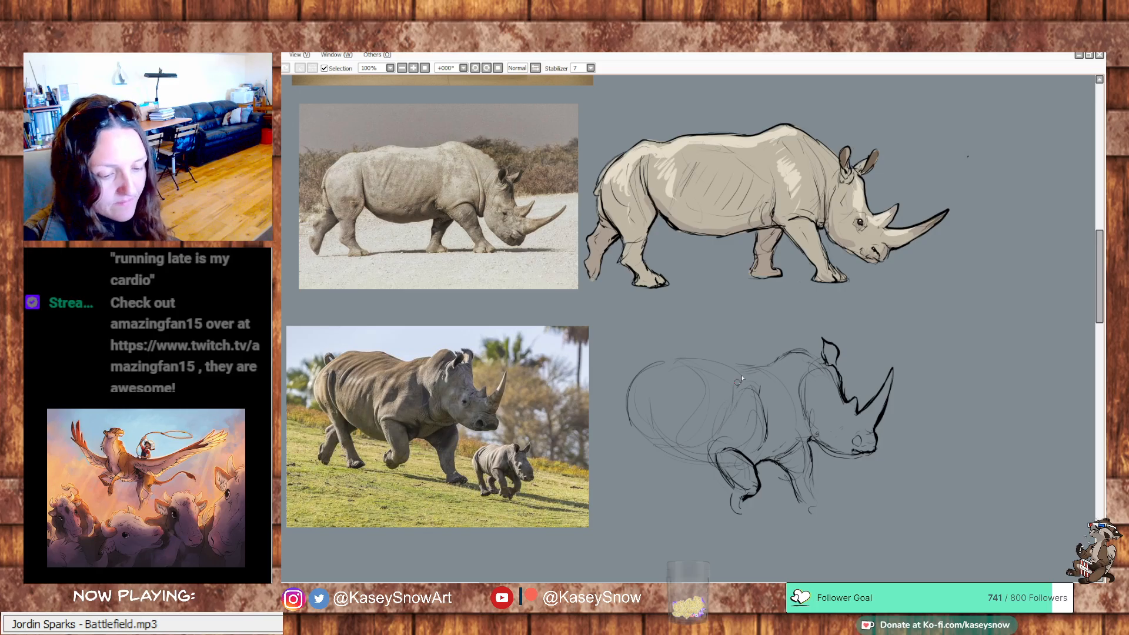
{"action": "left_click_drag", "start_coordinate": [764, 369], "coordinate": [777, 363]}
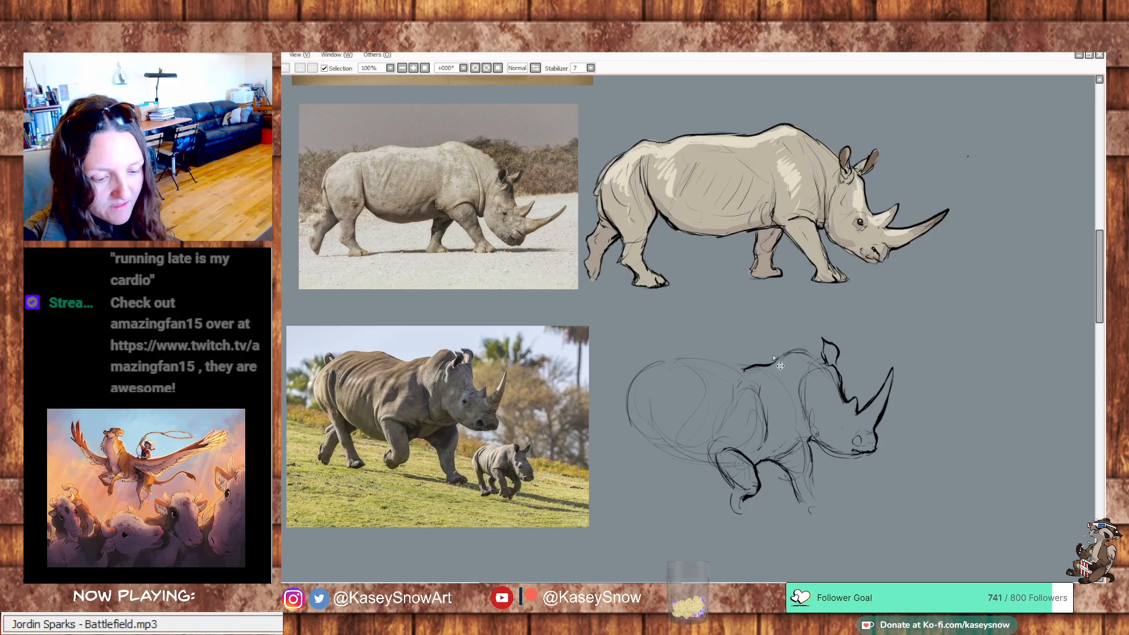
{"action": "key", "text": "ctrl+z"}
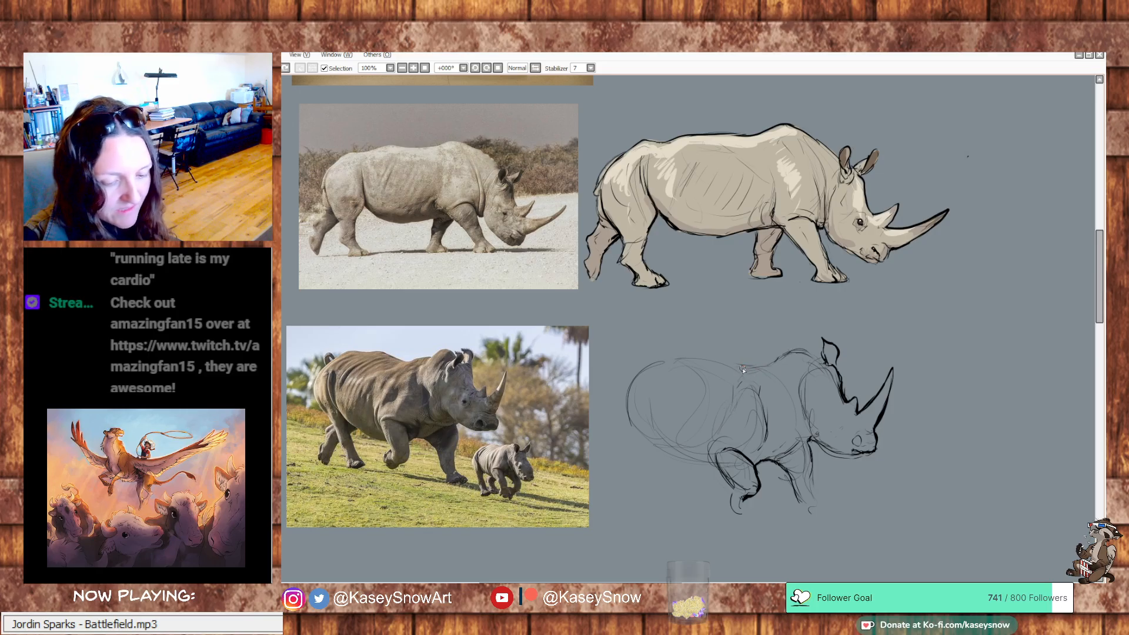
{"action": "mouse_move", "coordinate": [742, 368]}
{"action": "left_mouse_down"}
{"action": "mouse_move", "coordinate": [809, 356]}
{"action": "mouse_move", "coordinate": [796, 349]}
{"action": "mouse_move", "coordinate": [825, 372]}
{"action": "left_mouse_up"}
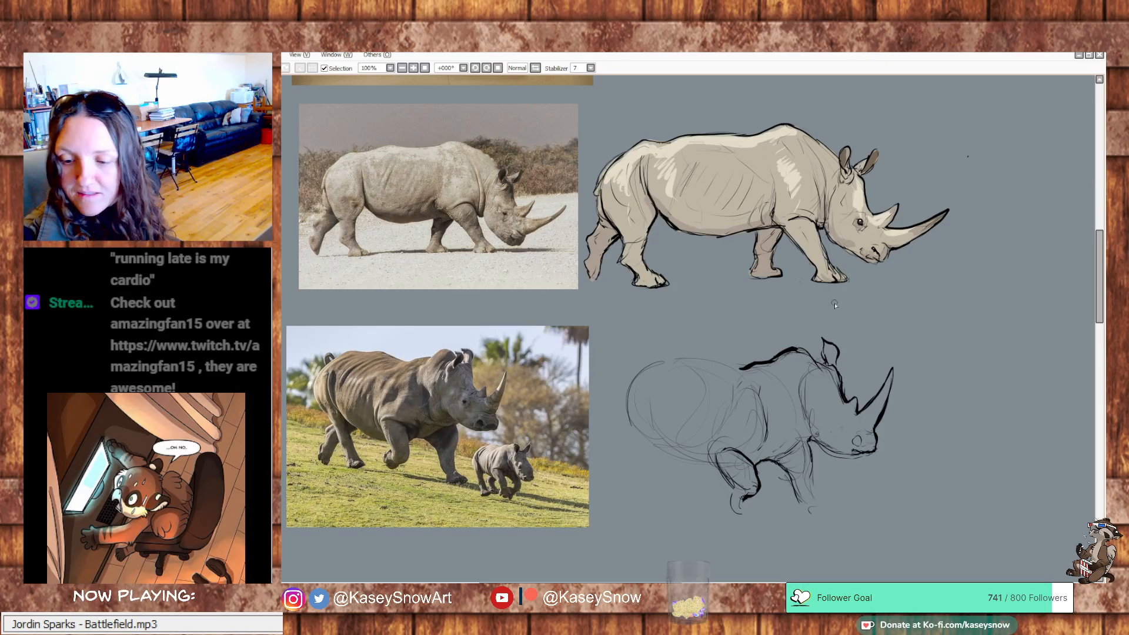
Add the second ear and darken the line behind the cheek and the neck fold running down to the chest
{"action": "mouse_move", "coordinate": [826, 346]}
{"action": "left_mouse_down"}
{"action": "mouse_move", "coordinate": [831, 361]}
{"action": "mouse_move", "coordinate": [809, 364]}
{"action": "mouse_move", "coordinate": [815, 344]}
{"action": "left_mouse_up"}
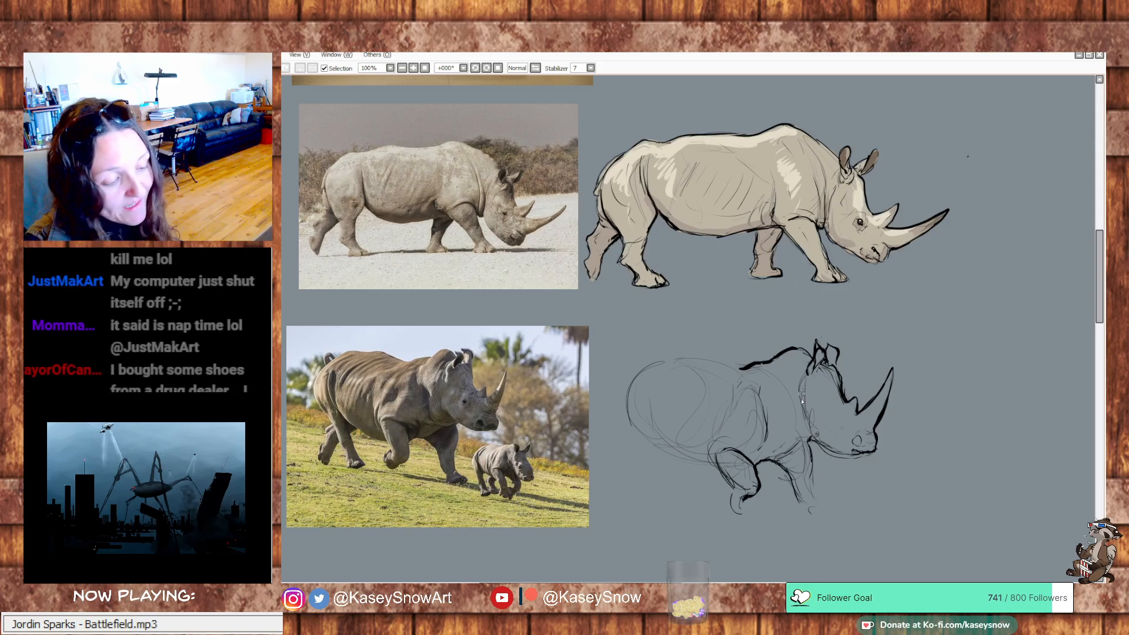
{"action": "mouse_move", "coordinate": [807, 373]}
{"action": "left_mouse_down"}
{"action": "mouse_move", "coordinate": [798, 401]}
{"action": "mouse_move", "coordinate": [826, 445]}
{"action": "left_mouse_up"}
{"action": "key", "text": "ctrl+z"}
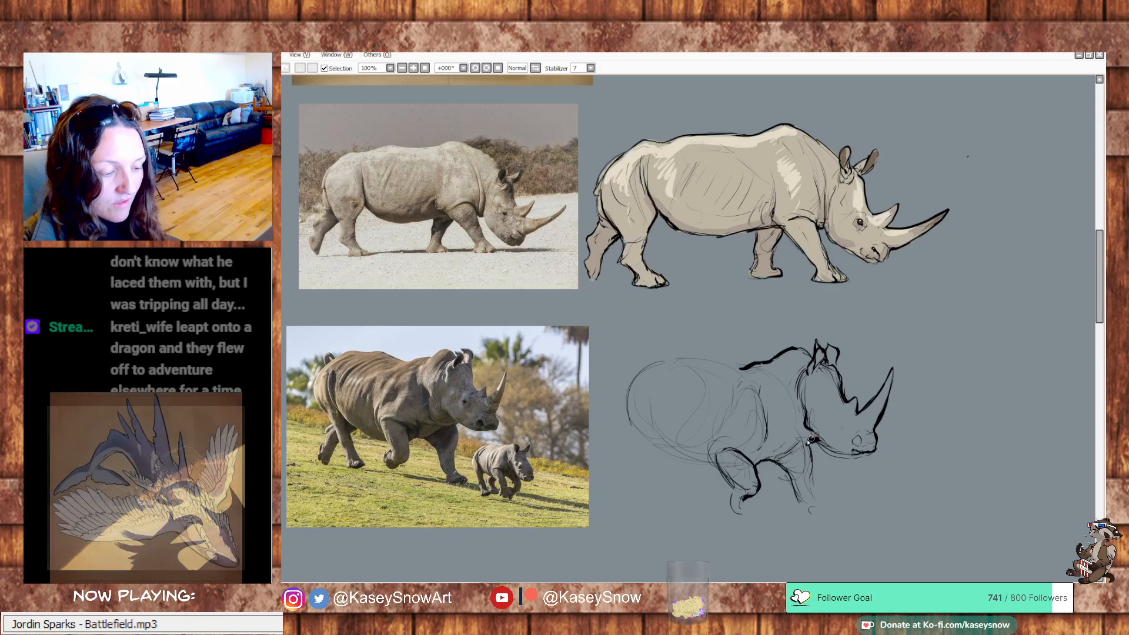
{"action": "left_click_drag", "start_coordinate": [796, 438], "coordinate": [776, 388]}
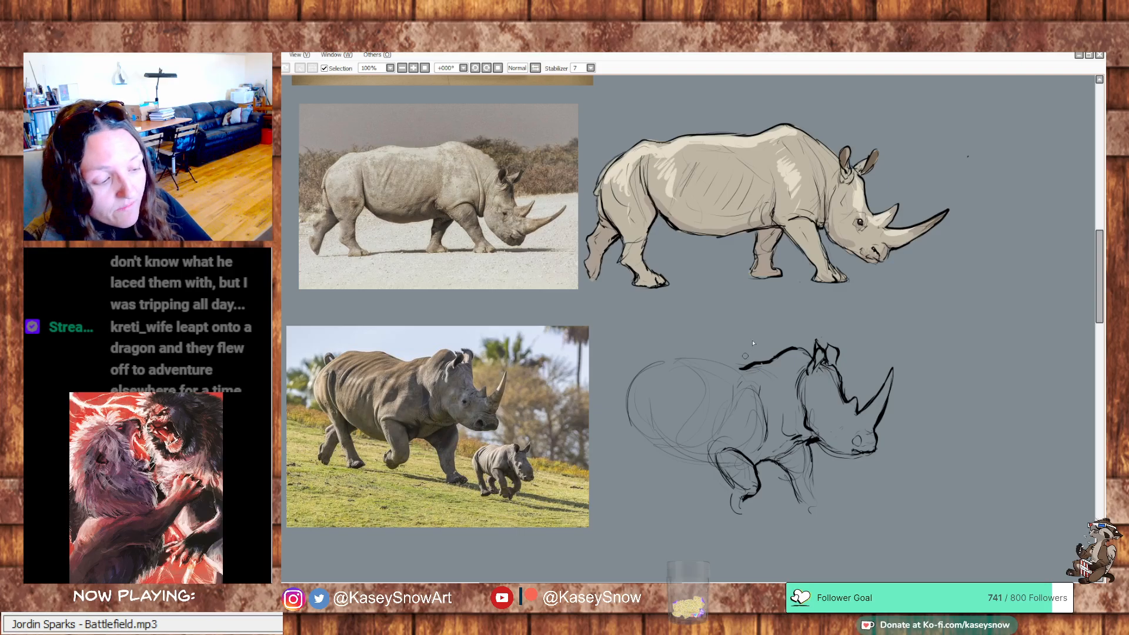
Outline the adult rhino's back from the hump over the rounded rump, and strengthen the belly line
{"action": "left_click_drag", "start_coordinate": [742, 366], "coordinate": [673, 356]}
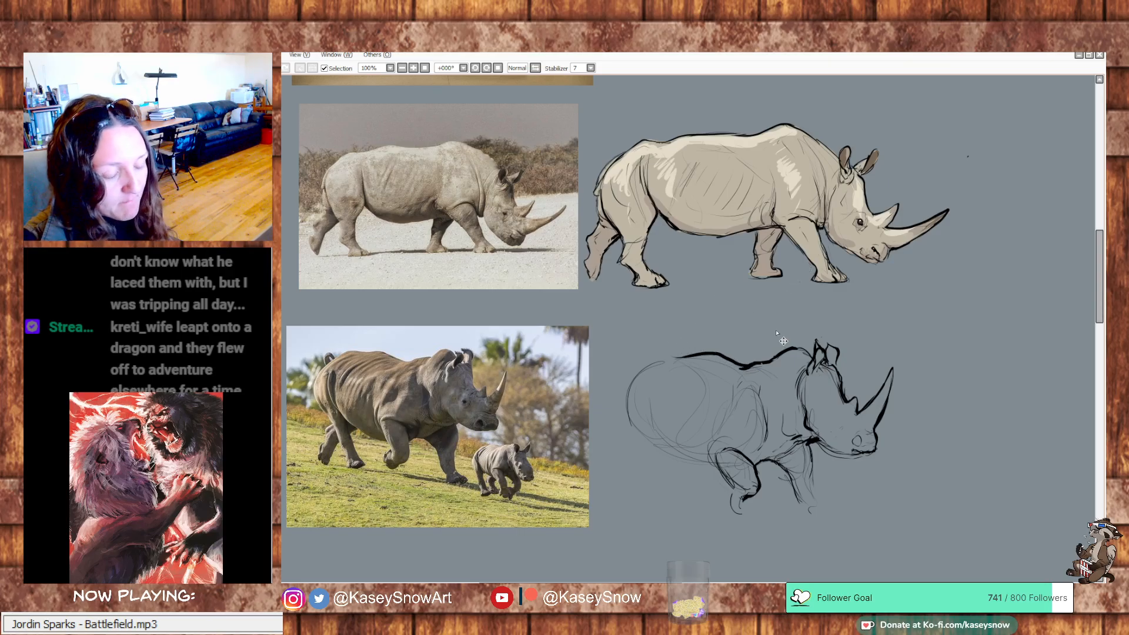
{"action": "key", "text": "ctrl+z"}
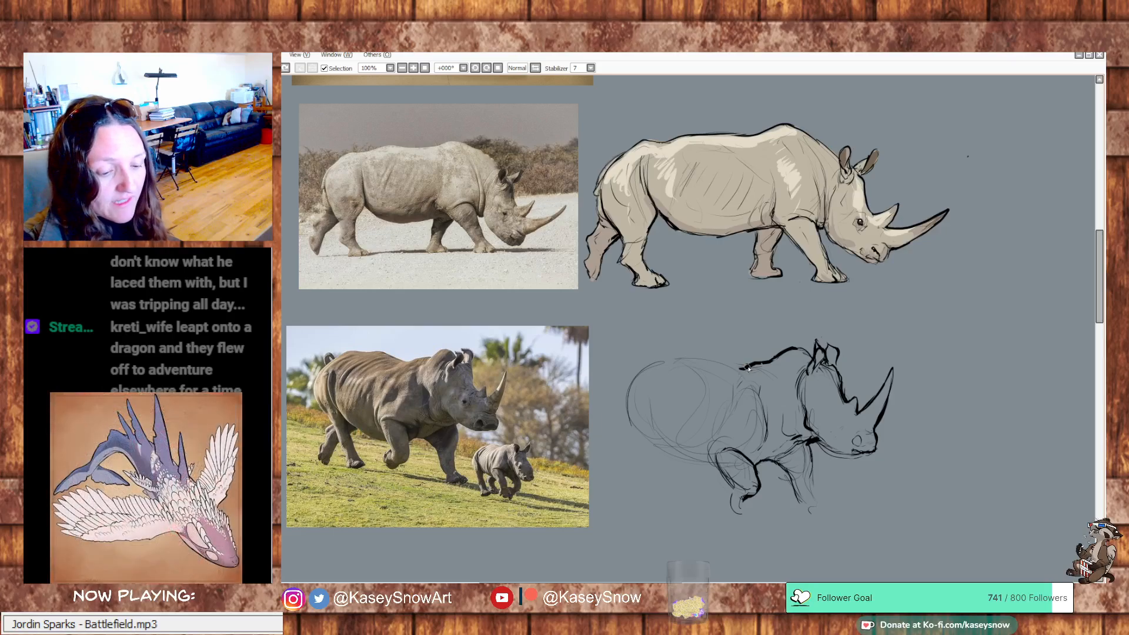
{"action": "mouse_move", "coordinate": [742, 365]}
{"action": "left_mouse_down"}
{"action": "mouse_move", "coordinate": [656, 357]}
{"action": "mouse_move", "coordinate": [623, 378]}
{"action": "mouse_move", "coordinate": [644, 361]}
{"action": "mouse_move", "coordinate": [627, 380]}
{"action": "mouse_move", "coordinate": [629, 427]}
{"action": "left_mouse_up"}
{"action": "mouse_move", "coordinate": [656, 356]}
{"action": "left_mouse_down"}
{"action": "mouse_move", "coordinate": [614, 405]}
{"action": "mouse_move", "coordinate": [622, 440]}
{"action": "mouse_move", "coordinate": [642, 452]}
{"action": "left_mouse_up"}
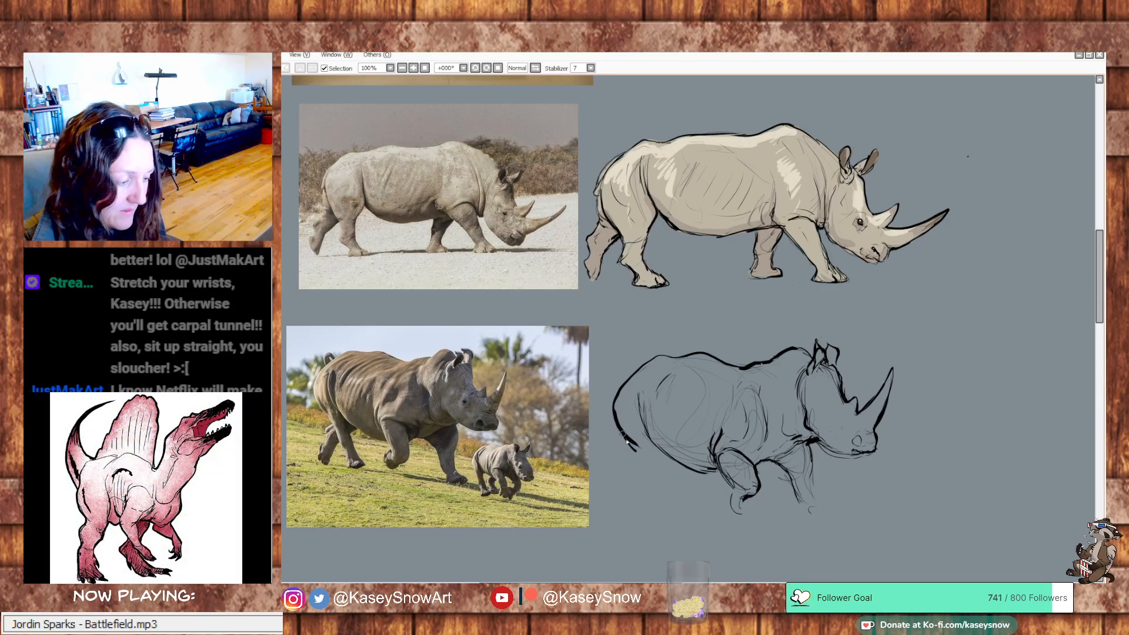
Draw the near hind leg from the thigh down to the foot beneath the rump
{"action": "mouse_move", "coordinate": [623, 438]}
{"action": "left_mouse_down"}
{"action": "mouse_move", "coordinate": [653, 487]}
{"action": "mouse_move", "coordinate": [669, 481]}
{"action": "mouse_move", "coordinate": [657, 448]}
{"action": "left_mouse_up"}
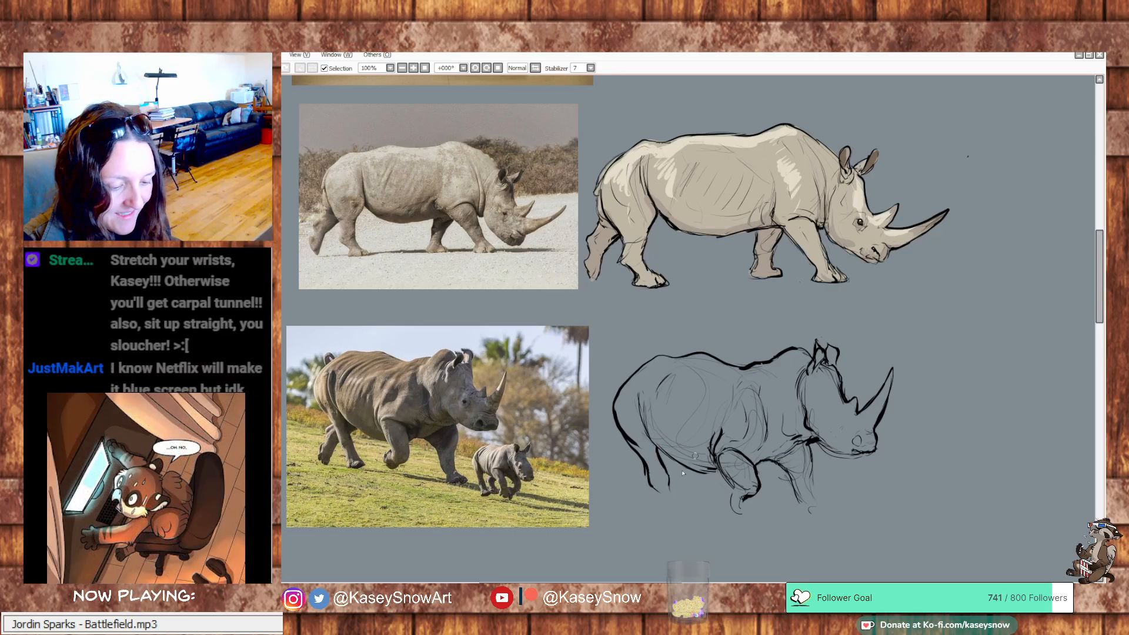
{"action": "key", "text": "ctrl+z"}
{"action": "mouse_move", "coordinate": [668, 481]}
{"action": "left_mouse_down"}
{"action": "mouse_move", "coordinate": [683, 504]}
{"action": "mouse_move", "coordinate": [668, 509]}
{"action": "left_mouse_up"}
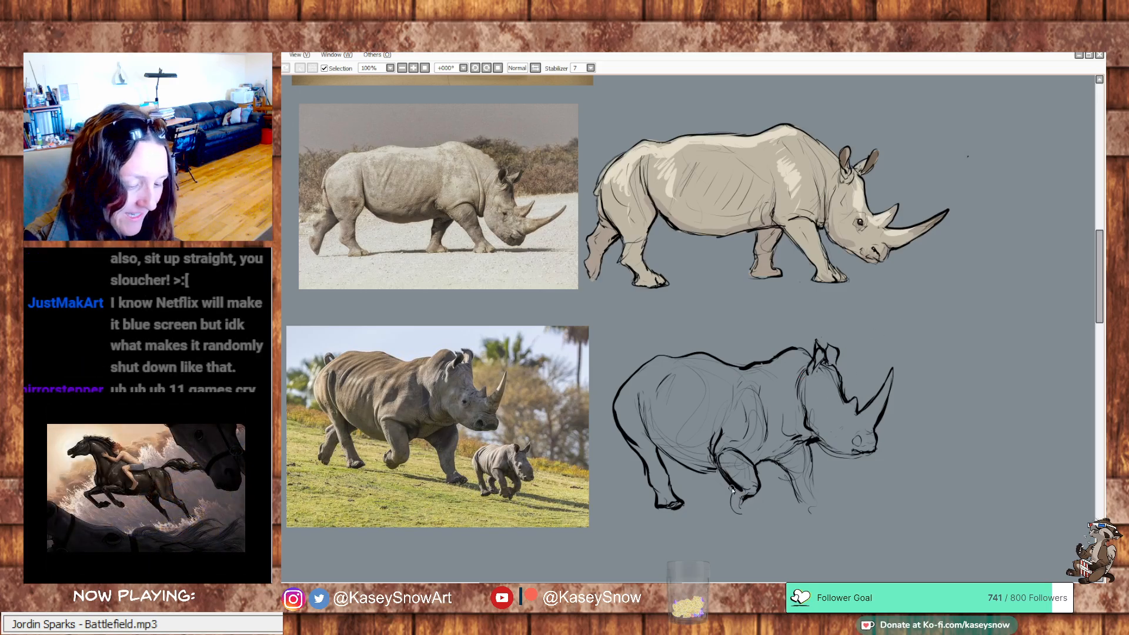
Refine the bent near front leg around the knee and shin, and add the rhino's eye
{"action": "mouse_move", "coordinate": [724, 493]}
{"action": "left_mouse_down"}
{"action": "mouse_move", "coordinate": [741, 507]}
{"action": "mouse_move", "coordinate": [729, 494]}
{"action": "mouse_move", "coordinate": [735, 507]}
{"action": "mouse_move", "coordinate": [742, 488]}
{"action": "left_mouse_up"}
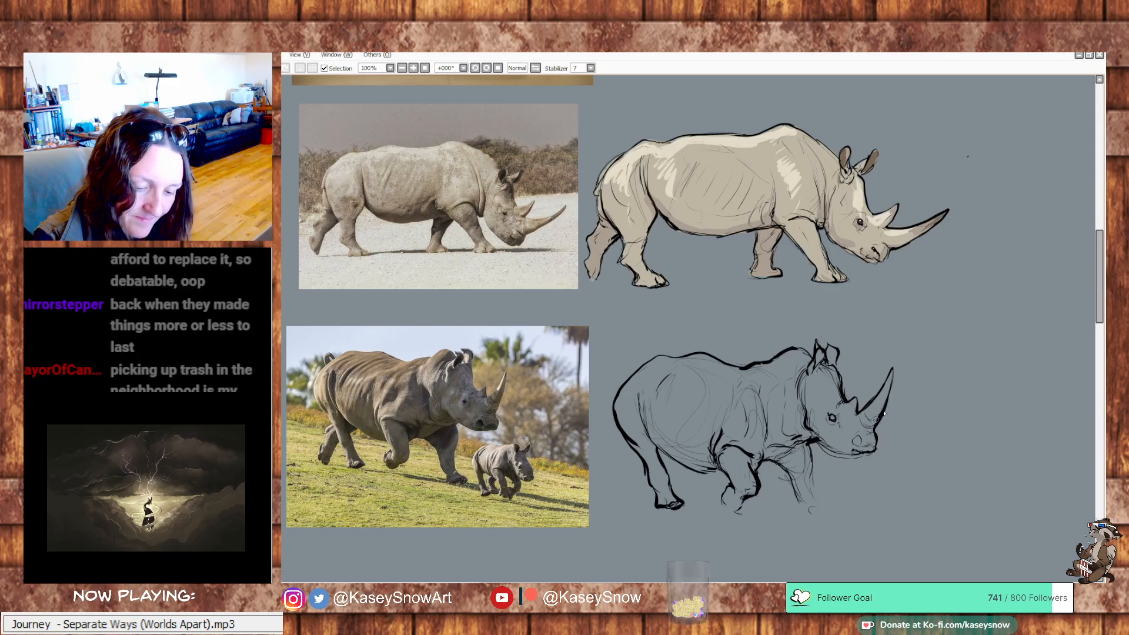
Draw the adult rhino's far front leg down to its foot, and refine the lifted foot of the near front leg
{"action": "mouse_move", "coordinate": [811, 480]}
{"action": "left_mouse_down"}
{"action": "mouse_move", "coordinate": [815, 511]}
{"action": "mouse_move", "coordinate": [802, 515]}
{"action": "mouse_move", "coordinate": [828, 517]}
{"action": "mouse_move", "coordinate": [811, 518]}
{"action": "left_mouse_up"}
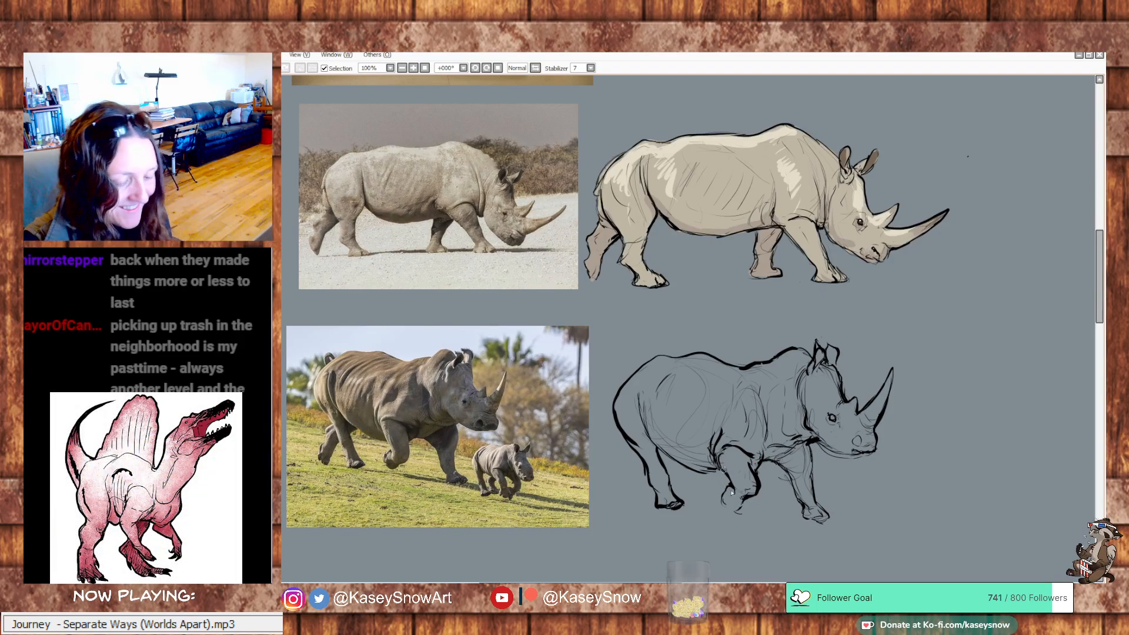
{"action": "left_click_drag", "start_coordinate": [726, 504], "coordinate": [752, 498]}
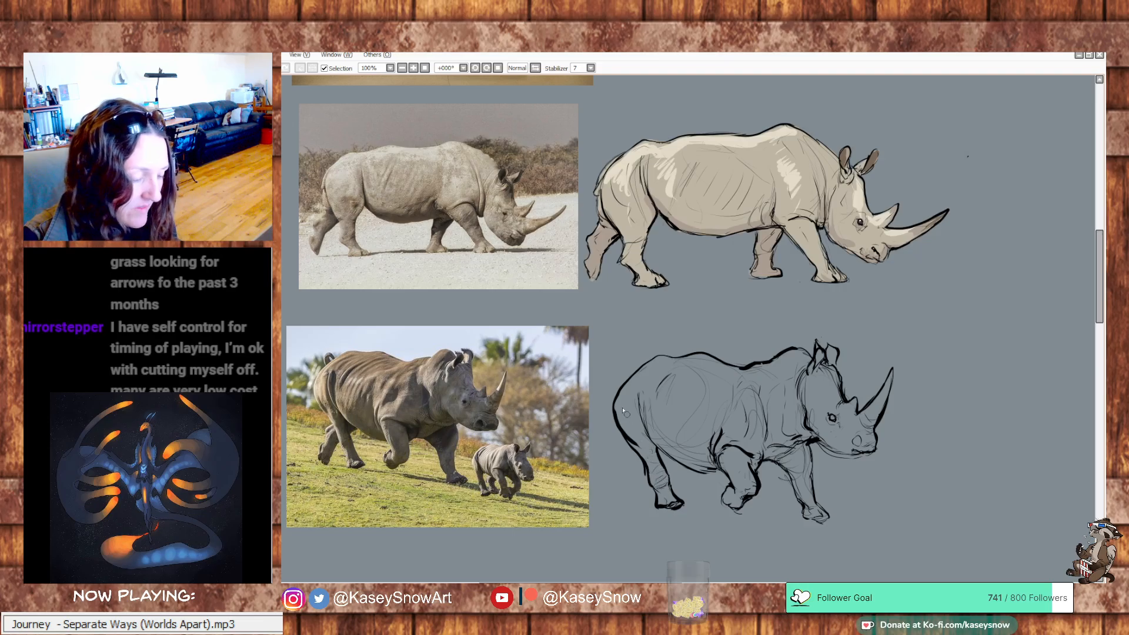
{"action": "left_click_drag", "start_coordinate": [624, 429], "coordinate": [640, 445]}
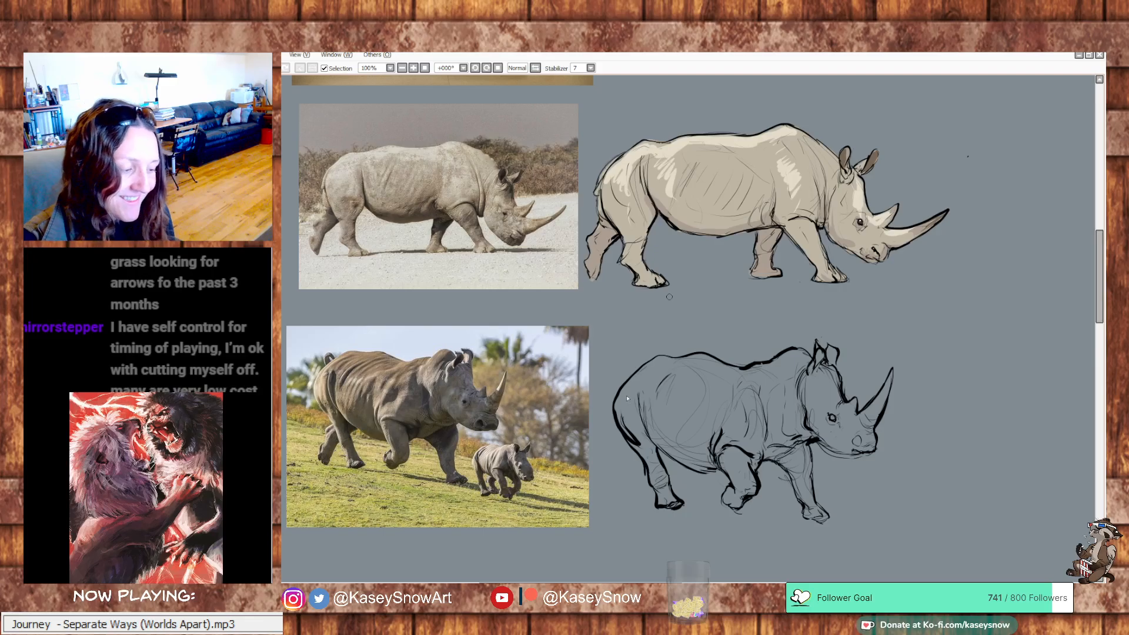
{"action": "key", "text": "ctrl+z"}
{"action": "key", "text": "ctrl+z"}
{"action": "key", "text": "ctrl+z"}
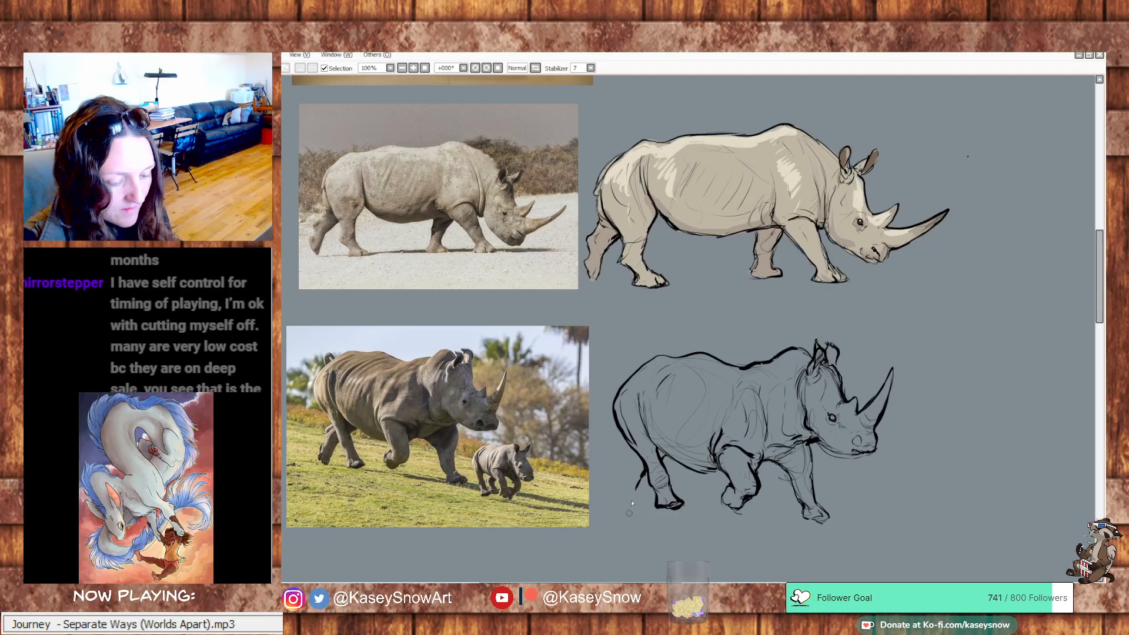
Erase the outer rump contour of the adult rhino and redraw it closer to the body
{"action": "mouse_move", "coordinate": [634, 490]}
{"action": "left_mouse_down"}
{"action": "mouse_move", "coordinate": [628, 501]}
{"action": "mouse_move", "coordinate": [617, 490]}
{"action": "mouse_move", "coordinate": [627, 469]}
{"action": "mouse_move", "coordinate": [620, 495]}
{"action": "mouse_move", "coordinate": [636, 477]}
{"action": "left_mouse_up"}
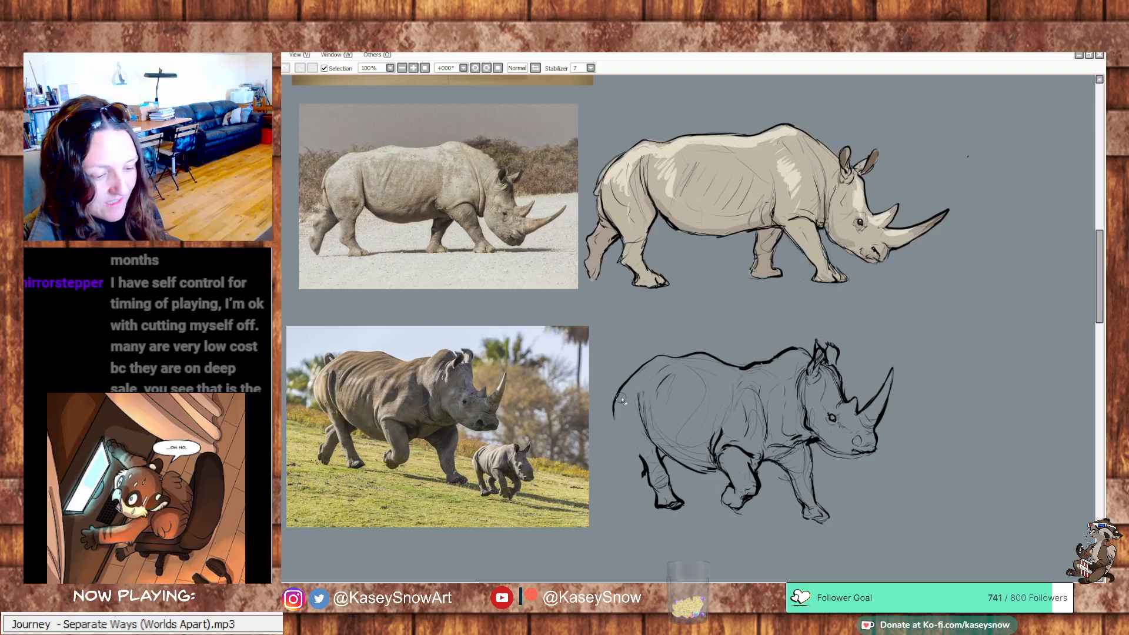
{"action": "mouse_move", "coordinate": [622, 400]}
{"action": "left_mouse_down"}
{"action": "mouse_move", "coordinate": [642, 368]}
{"action": "mouse_move", "coordinate": [630, 412]}
{"action": "left_mouse_up"}
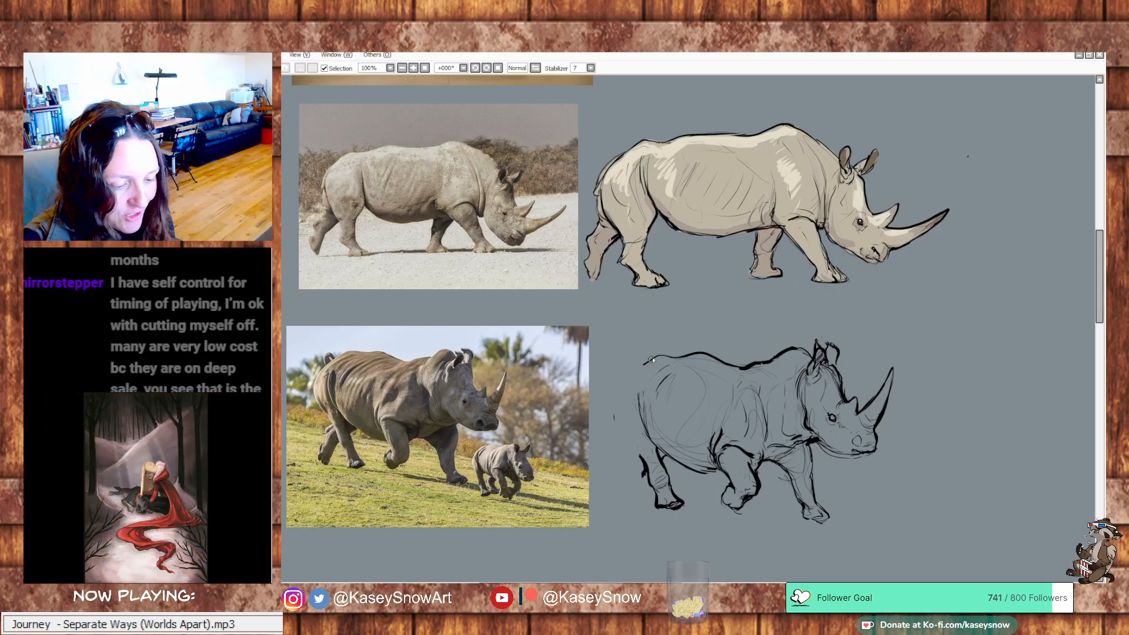
{"action": "mouse_move", "coordinate": [652, 360]}
{"action": "left_mouse_down"}
{"action": "mouse_move", "coordinate": [624, 379]}
{"action": "mouse_move", "coordinate": [616, 420]}
{"action": "mouse_move", "coordinate": [637, 451]}
{"action": "left_mouse_up"}
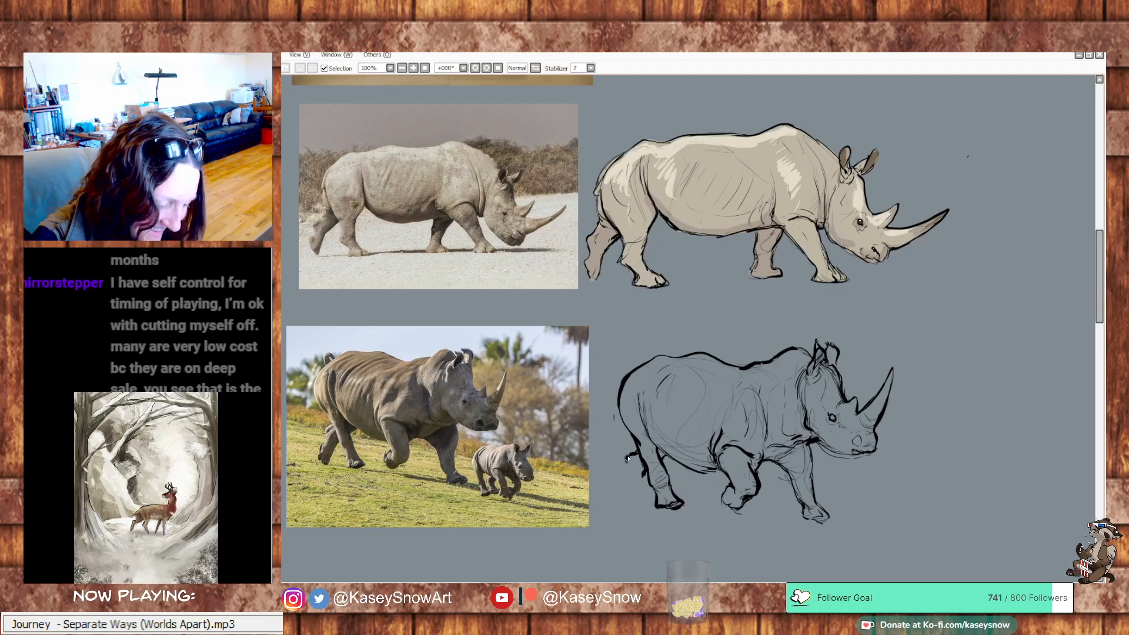
Draw the adult rhino's far hind leg with its foot, and add a curled tail above the rump
{"action": "key", "text": "ctrl+z"}
{"action": "key", "text": "ctrl+z"}
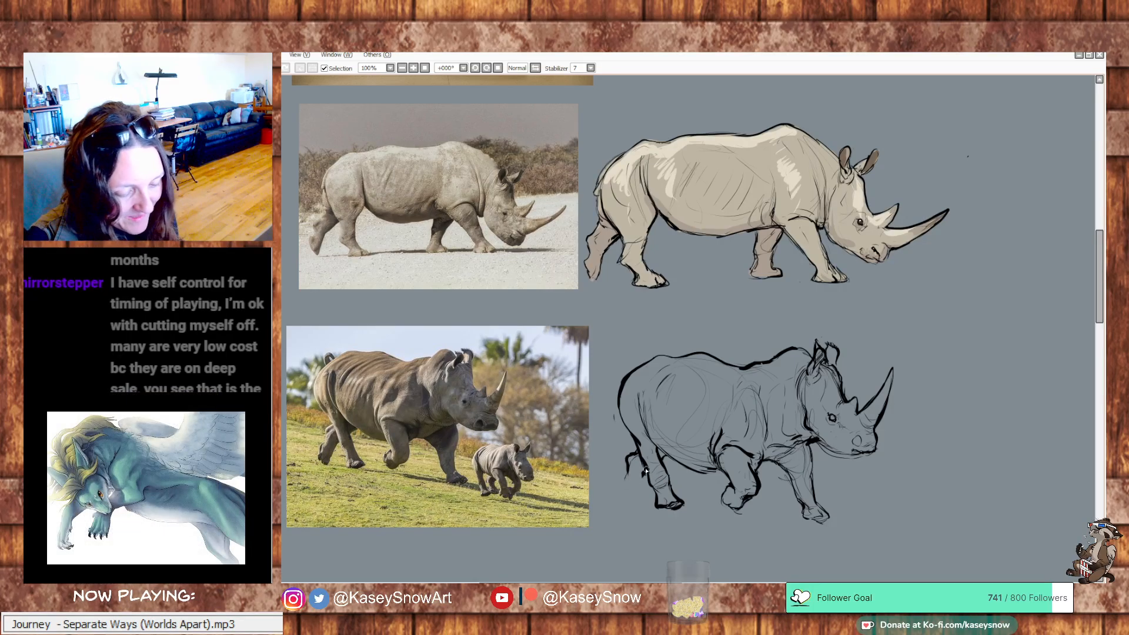
{"action": "mouse_move", "coordinate": [646, 468]}
{"action": "left_mouse_down"}
{"action": "mouse_move", "coordinate": [632, 489]}
{"action": "mouse_move", "coordinate": [627, 465]}
{"action": "mouse_move", "coordinate": [613, 494]}
{"action": "mouse_move", "coordinate": [628, 500]}
{"action": "left_mouse_up"}
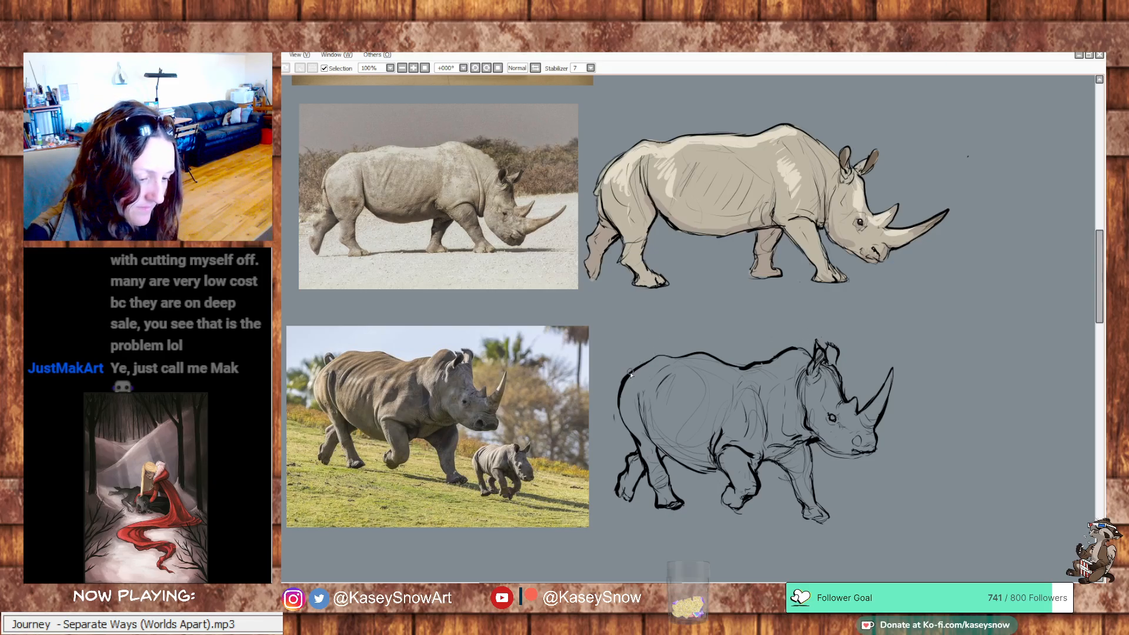
{"action": "mouse_move", "coordinate": [629, 373]}
{"action": "left_mouse_down"}
{"action": "mouse_move", "coordinate": [621, 352]}
{"action": "mouse_move", "coordinate": [635, 371]}
{"action": "mouse_move", "coordinate": [624, 355]}
{"action": "mouse_move", "coordinate": [650, 359]}
{"action": "mouse_move", "coordinate": [666, 340]}
{"action": "mouse_move", "coordinate": [638, 351]}
{"action": "left_mouse_up"}
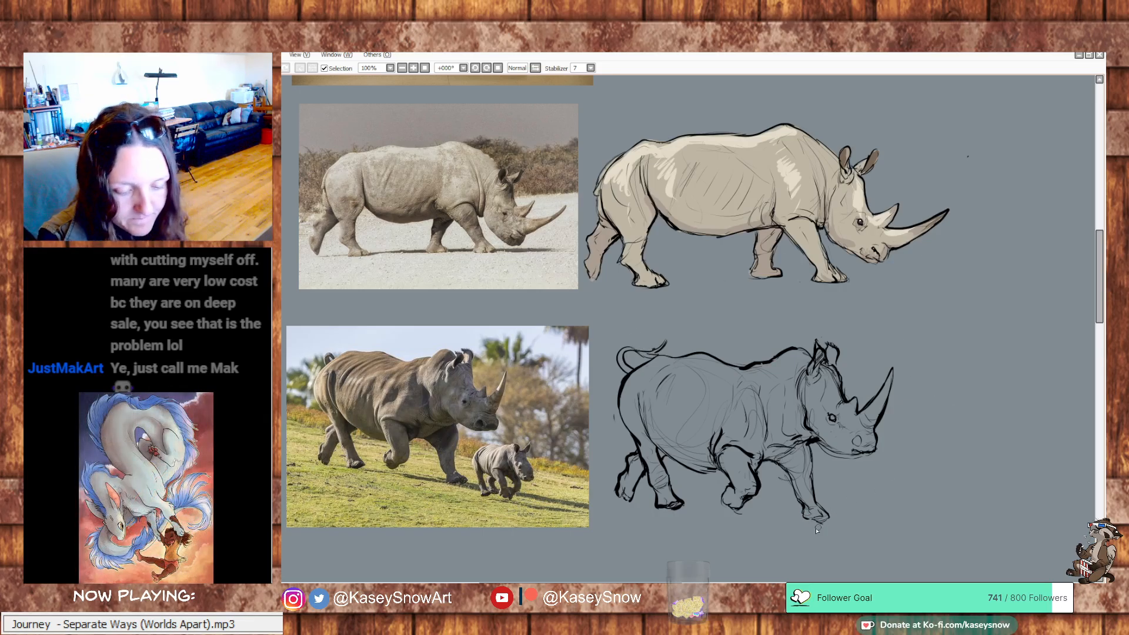
Sketch faint downward-sloping ground guidelines beneath the adult rhino, and undo the heavy stroke
{"action": "left_click_drag", "start_coordinate": [595, 445], "coordinate": [708, 483]}
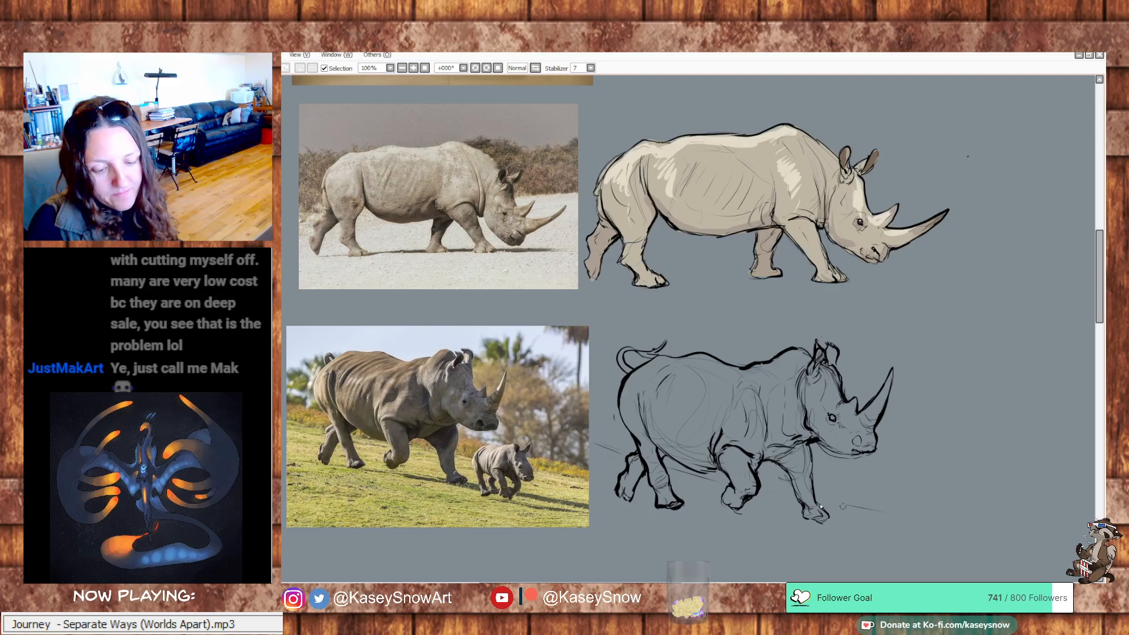
{"action": "left_click_drag", "start_coordinate": [754, 515], "coordinate": [999, 564]}
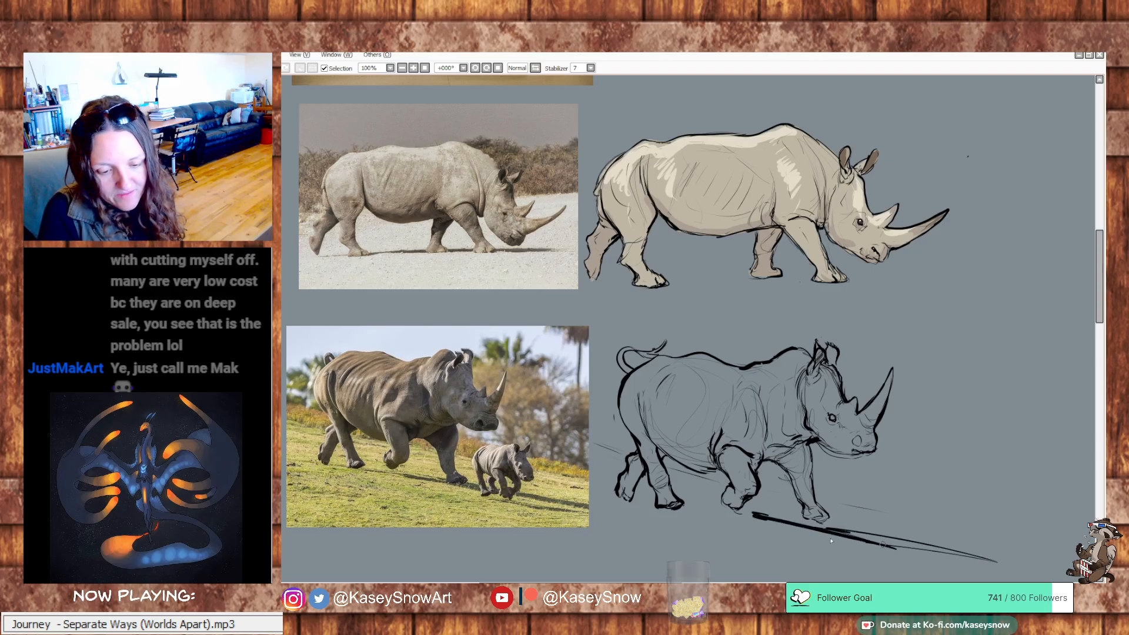
{"action": "key", "text": "ctrl+z"}
{"action": "mouse_move", "coordinate": [882, 495]}
{"action": "left_mouse_down"}
{"action": "mouse_move", "coordinate": [963, 496]}
{"action": "mouse_move", "coordinate": [900, 499]}
{"action": "left_mouse_up"}
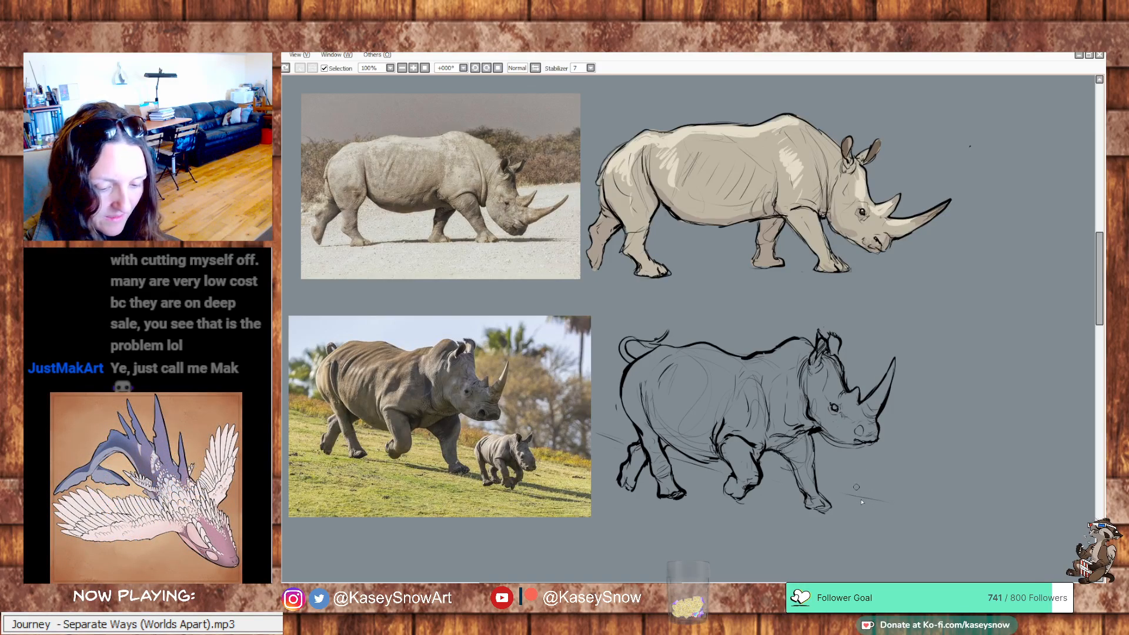
{"action": "left_click_drag", "start_coordinate": [878, 474], "coordinate": [853, 498]}
{"action": "key", "text": "ctrl+z"}
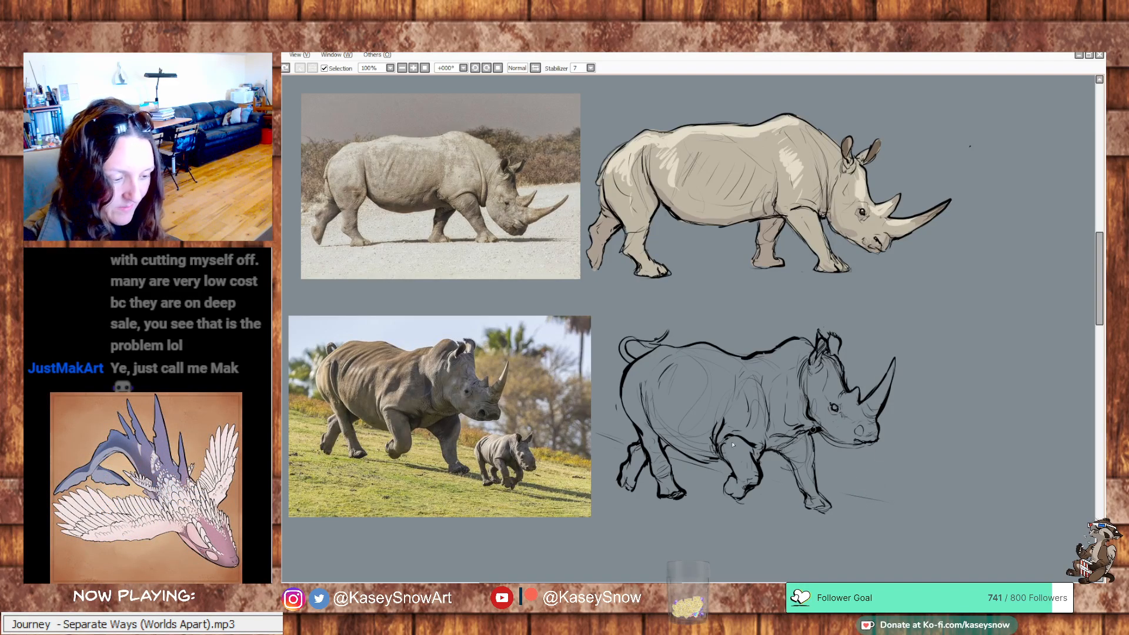
{"action": "mouse_move", "coordinate": [475, 468]}
{"action": "left_mouse_down"}
{"action": "mouse_move", "coordinate": [462, 414]}
{"action": "mouse_move", "coordinate": [500, 426]}
{"action": "mouse_move", "coordinate": [476, 443]}
{"action": "mouse_move", "coordinate": [478, 473]}
{"action": "left_mouse_up"}
{"action": "key", "text": "ctrl+z"}
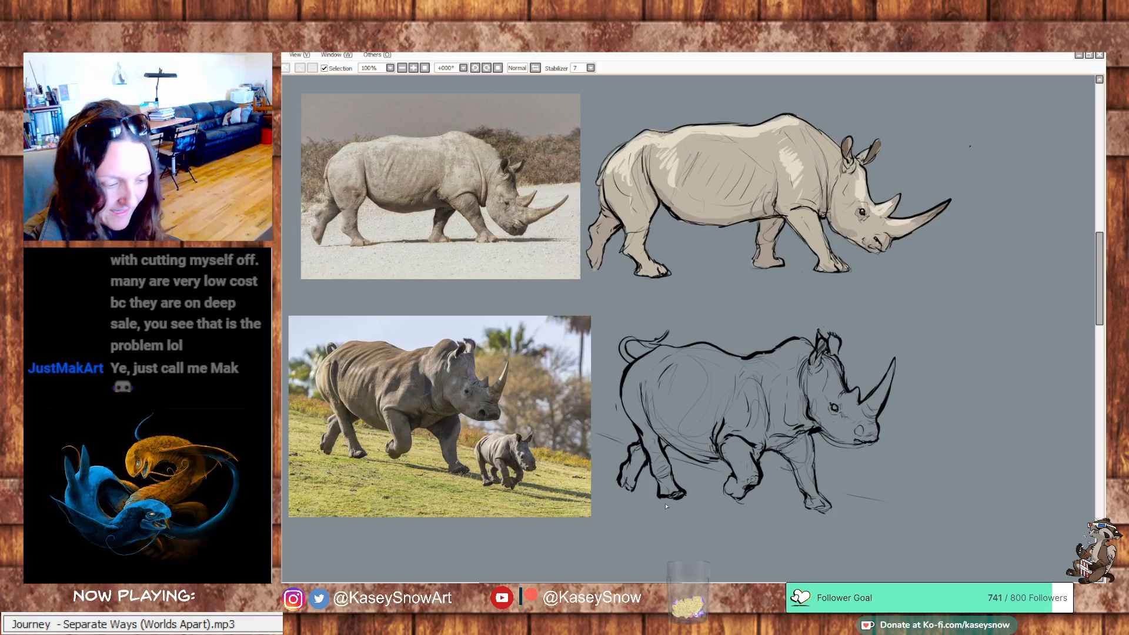
{"action": "mouse_move", "coordinate": [492, 433]}
{"action": "left_mouse_down"}
{"action": "mouse_move", "coordinate": [473, 463]}
{"action": "mouse_move", "coordinate": [459, 445]}
{"action": "left_mouse_up"}
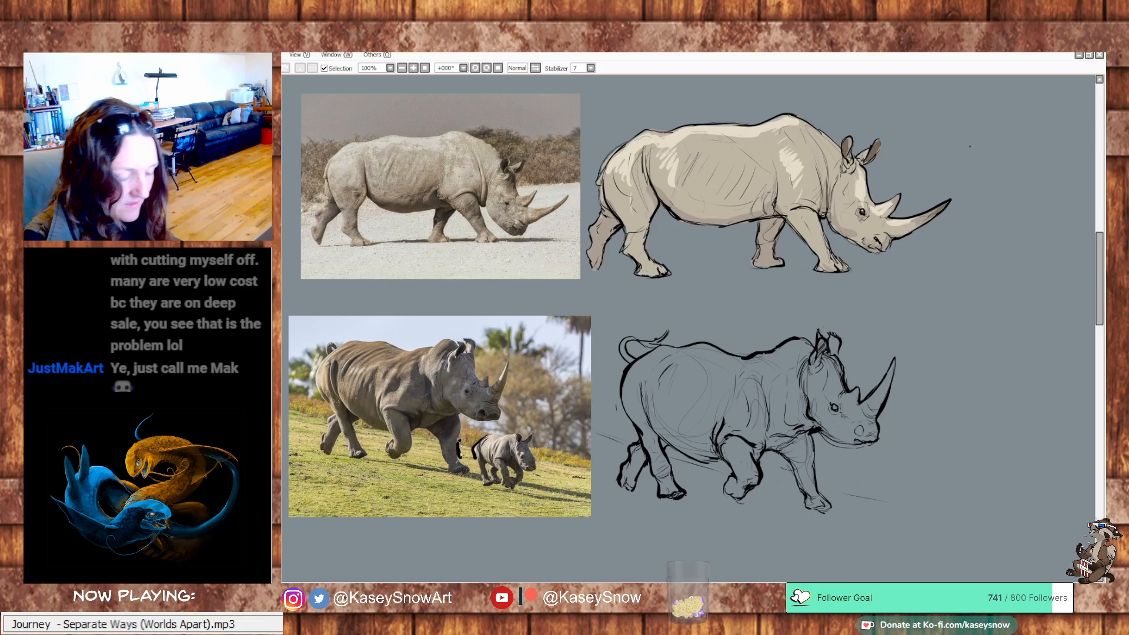
{"action": "key", "text": "ctrl+z"}
{"action": "mouse_move", "coordinate": [815, 465]}
{"action": "left_mouse_down"}
{"action": "mouse_move", "coordinate": [817, 483]}
{"action": "mouse_move", "coordinate": [847, 491]}
{"action": "mouse_move", "coordinate": [851, 478]}
{"action": "left_mouse_up"}
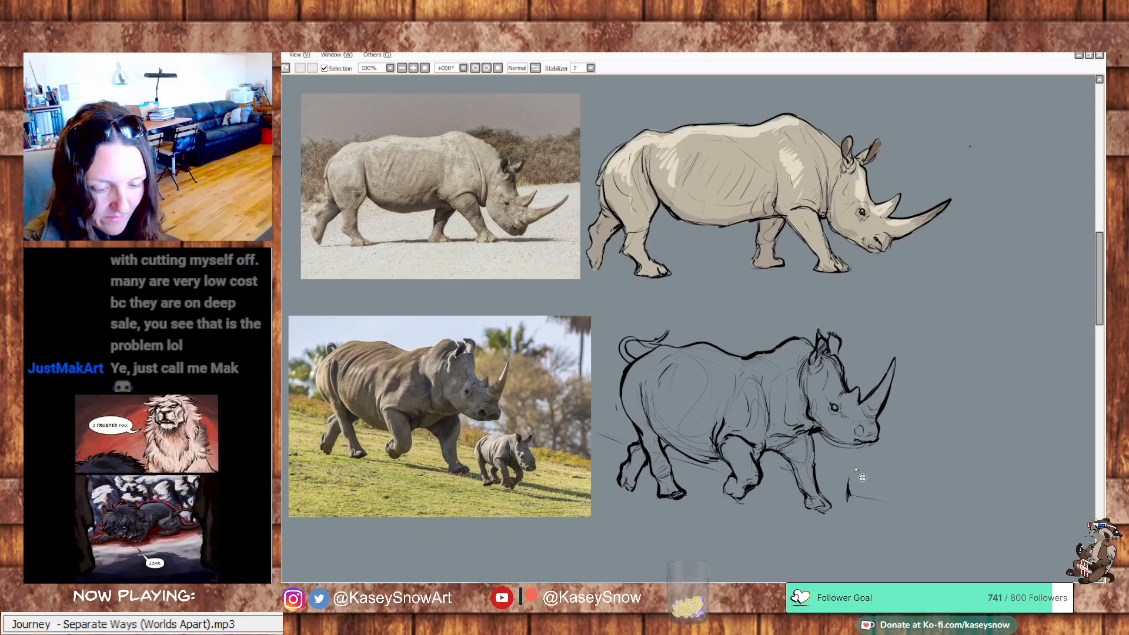
{"action": "key", "text": "ctrl+z"}
Sketch the baby rhino's rounded body in front of the adult's feet, and draw its hind legs
{"action": "mouse_move", "coordinate": [852, 471]}
{"action": "left_mouse_down"}
{"action": "mouse_move", "coordinate": [850, 500]}
{"action": "mouse_move", "coordinate": [866, 463]}
{"action": "mouse_move", "coordinate": [890, 471]}
{"action": "mouse_move", "coordinate": [852, 485]}
{"action": "mouse_move", "coordinate": [860, 477]}
{"action": "mouse_move", "coordinate": [867, 504]}
{"action": "mouse_move", "coordinate": [888, 511]}
{"action": "mouse_move", "coordinate": [888, 469]}
{"action": "mouse_move", "coordinate": [876, 467]}
{"action": "mouse_move", "coordinate": [896, 505]}
{"action": "mouse_move", "coordinate": [885, 468]}
{"action": "mouse_move", "coordinate": [904, 466]}
{"action": "mouse_move", "coordinate": [913, 486]}
{"action": "mouse_move", "coordinate": [888, 496]}
{"action": "mouse_move", "coordinate": [909, 475]}
{"action": "mouse_move", "coordinate": [887, 478]}
{"action": "mouse_move", "coordinate": [916, 491]}
{"action": "mouse_move", "coordinate": [891, 484]}
{"action": "mouse_move", "coordinate": [881, 495]}
{"action": "mouse_move", "coordinate": [894, 506]}
{"action": "mouse_move", "coordinate": [916, 485]}
{"action": "mouse_move", "coordinate": [899, 508]}
{"action": "left_mouse_up"}
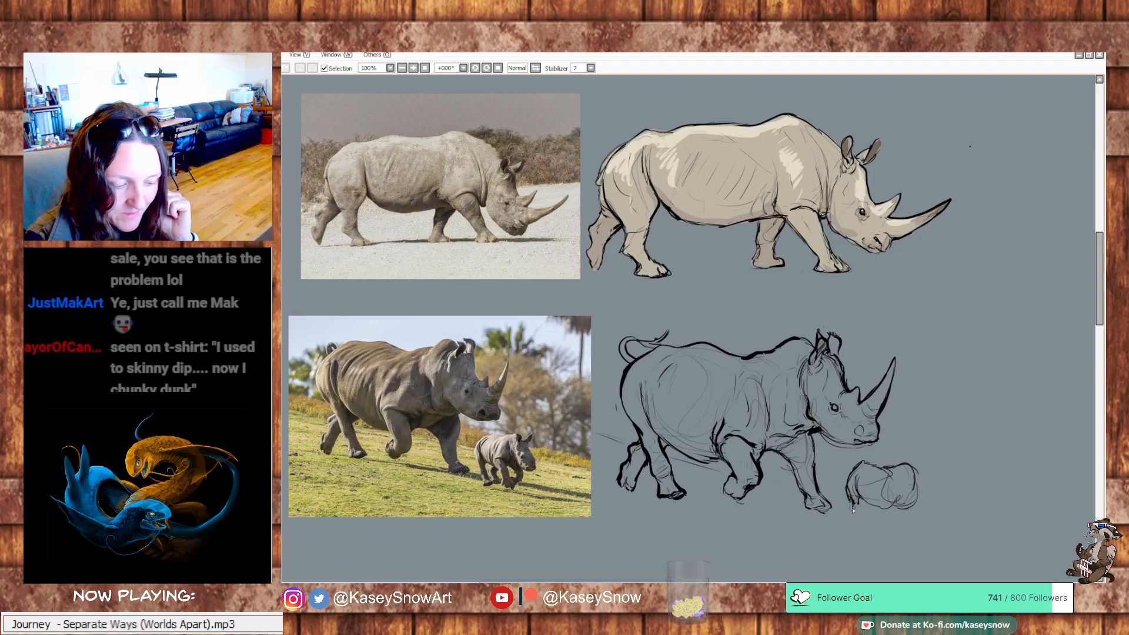
{"action": "left_click_drag", "start_coordinate": [857, 502], "coordinate": [858, 510]}
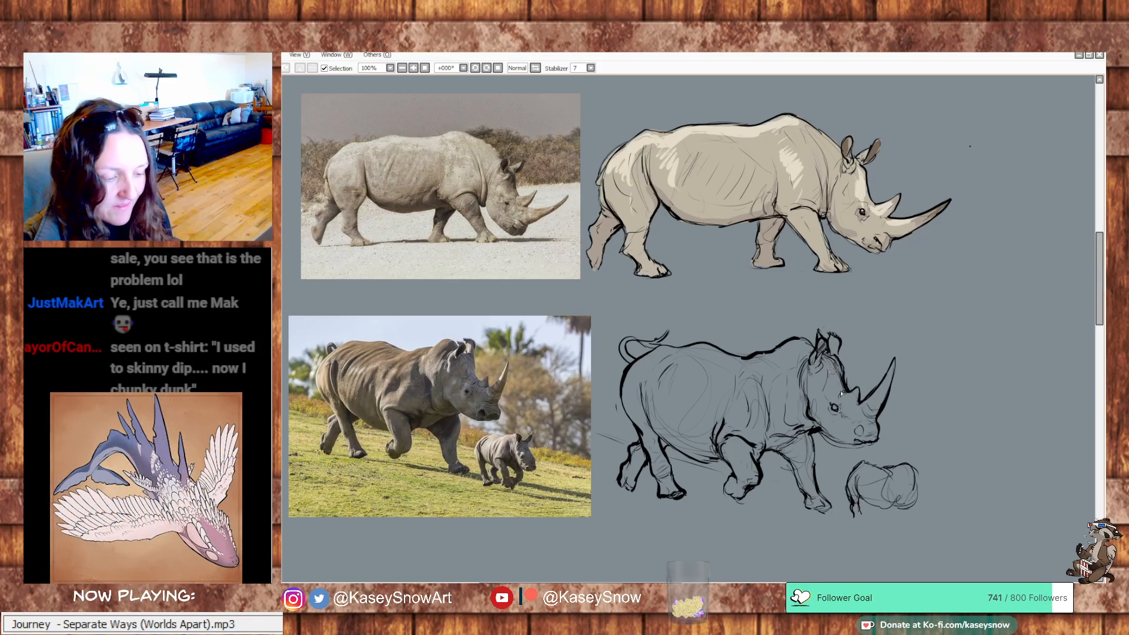
{"action": "left_click_drag", "start_coordinate": [859, 504], "coordinate": [862, 519]}
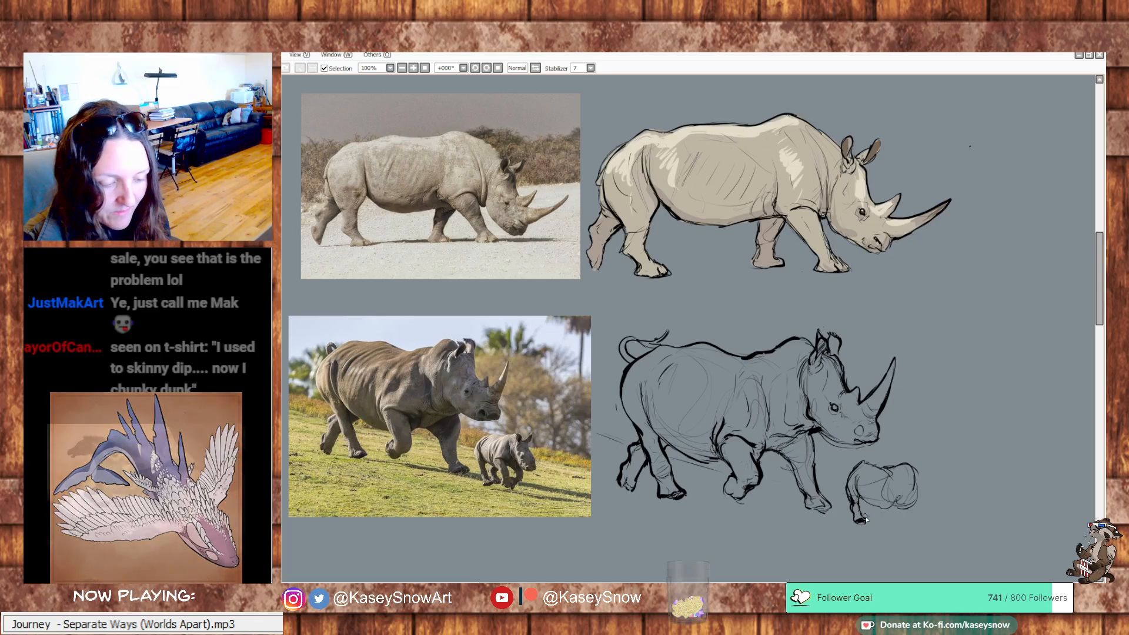
{"action": "left_click_drag", "start_coordinate": [866, 504], "coordinate": [873, 513]}
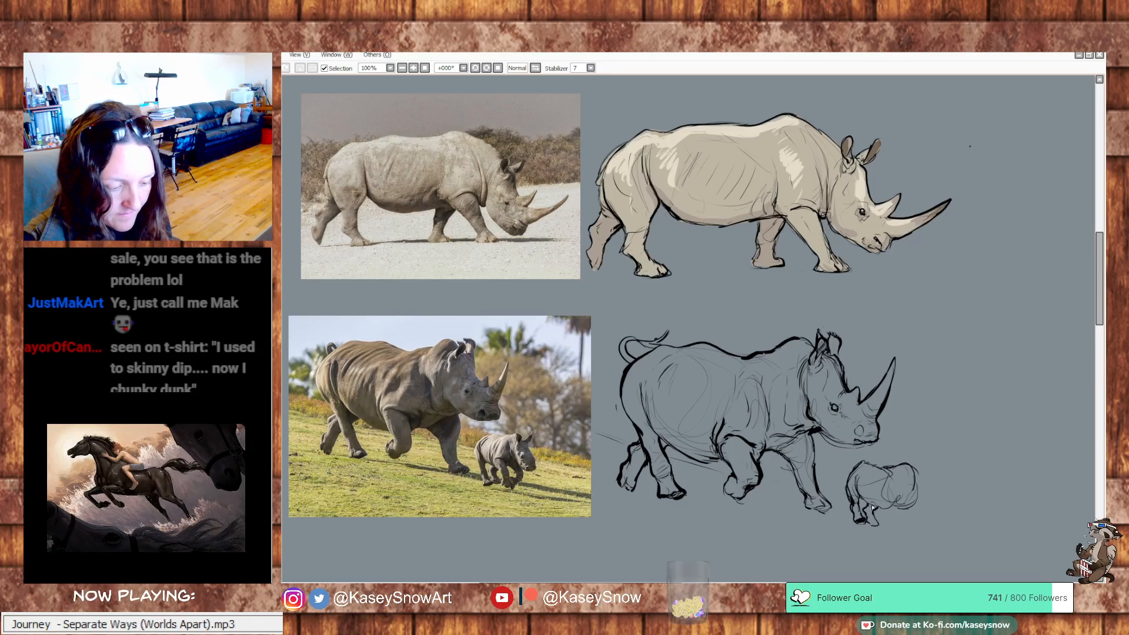
Draw the baby rhino's shoulder, lowered head, ears and front legs
{"action": "mouse_move", "coordinate": [865, 500]}
{"action": "left_mouse_down"}
{"action": "mouse_move", "coordinate": [892, 509]}
{"action": "mouse_move", "coordinate": [882, 498]}
{"action": "mouse_move", "coordinate": [896, 473]}
{"action": "mouse_move", "coordinate": [900, 499]}
{"action": "mouse_move", "coordinate": [904, 482]}
{"action": "mouse_move", "coordinate": [889, 505]}
{"action": "mouse_move", "coordinate": [909, 508]}
{"action": "mouse_move", "coordinate": [906, 472]}
{"action": "mouse_move", "coordinate": [924, 495]}
{"action": "mouse_move", "coordinate": [925, 475]}
{"action": "mouse_move", "coordinate": [919, 505]}
{"action": "mouse_move", "coordinate": [928, 480]}
{"action": "mouse_move", "coordinate": [935, 507]}
{"action": "left_mouse_up"}
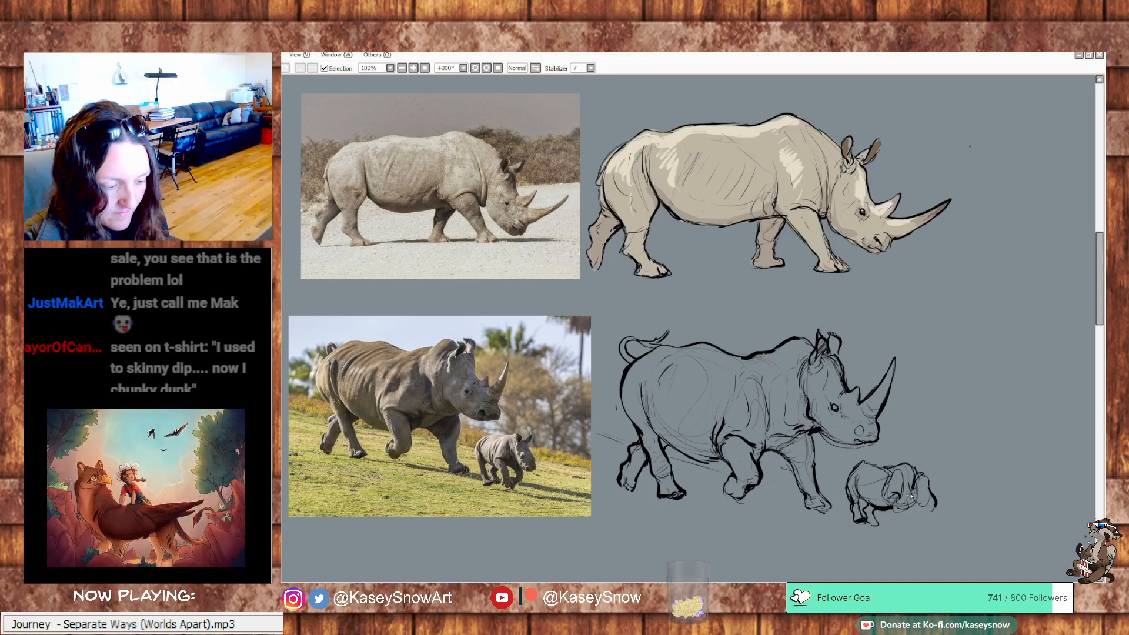
{"action": "left_click_drag", "start_coordinate": [906, 492], "coordinate": [934, 508]}
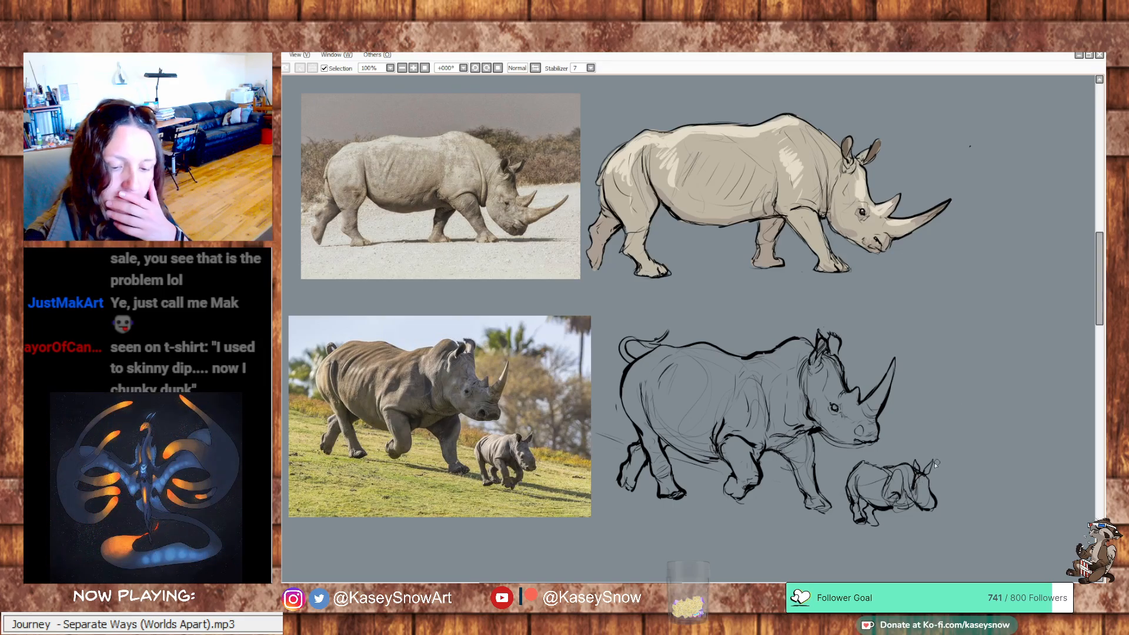
{"action": "key", "text": "ctrl+z"}
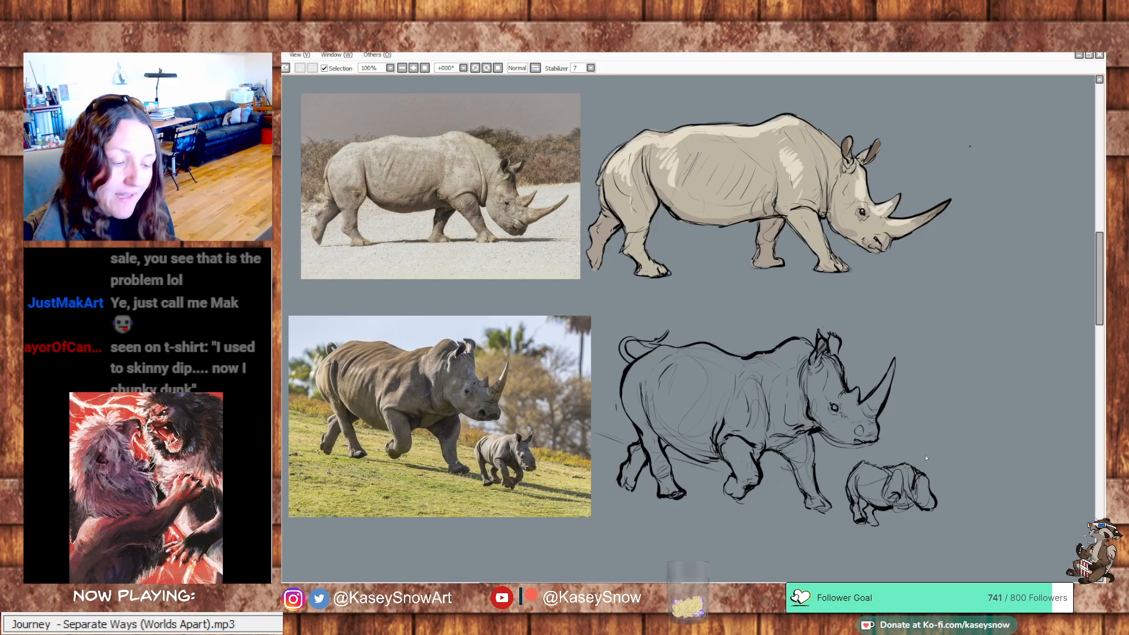
{"action": "mouse_move", "coordinate": [914, 464]}
{"action": "left_mouse_down"}
{"action": "mouse_move", "coordinate": [915, 480]}
{"action": "mouse_move", "coordinate": [936, 465]}
{"action": "mouse_move", "coordinate": [929, 477]}
{"action": "left_mouse_up"}
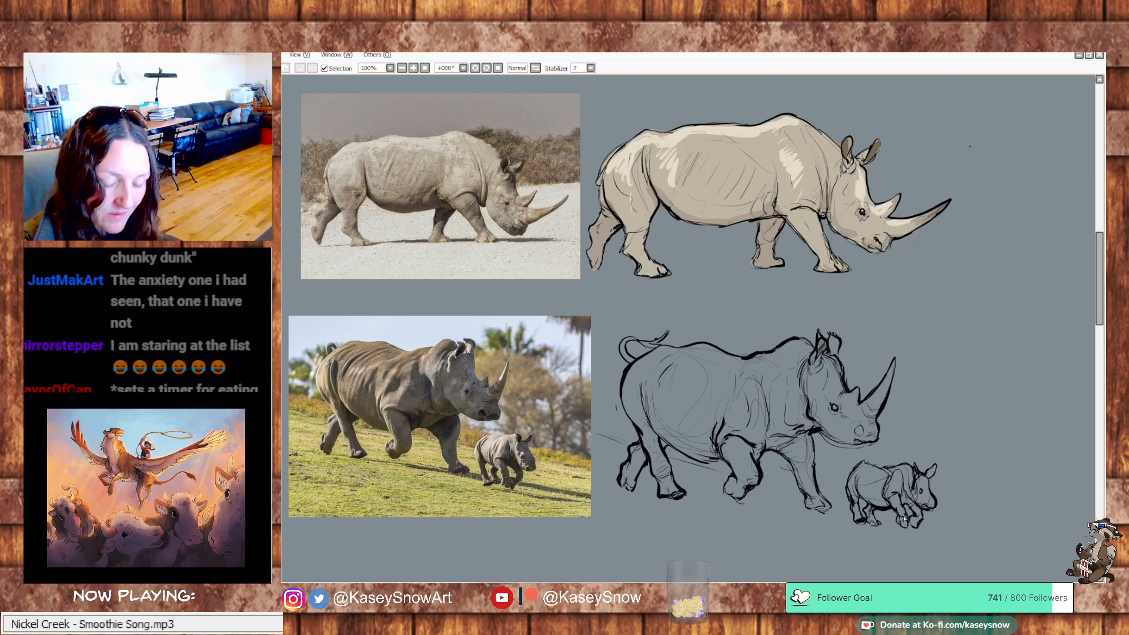
{"action": "key", "text": "ctrl+z"}
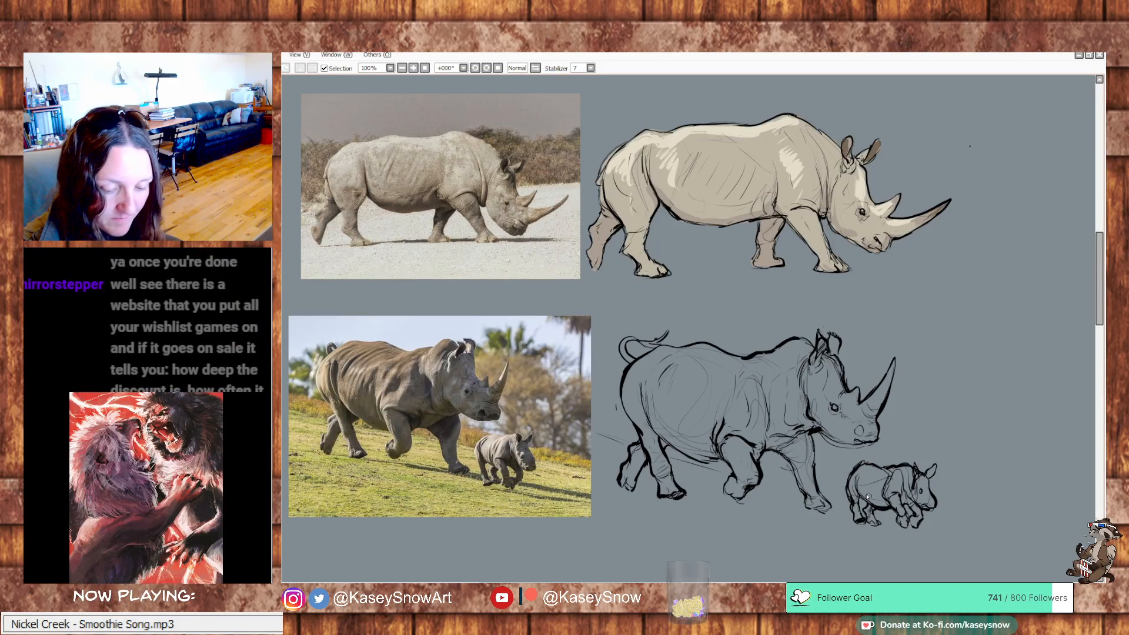
Refine the baby rhino's belly and hindquarters, and extend the sloping ground line beyond its front feet
{"action": "left_click_drag", "start_coordinate": [858, 490], "coordinate": [885, 504]}
{"action": "key", "text": "ctrl+z"}
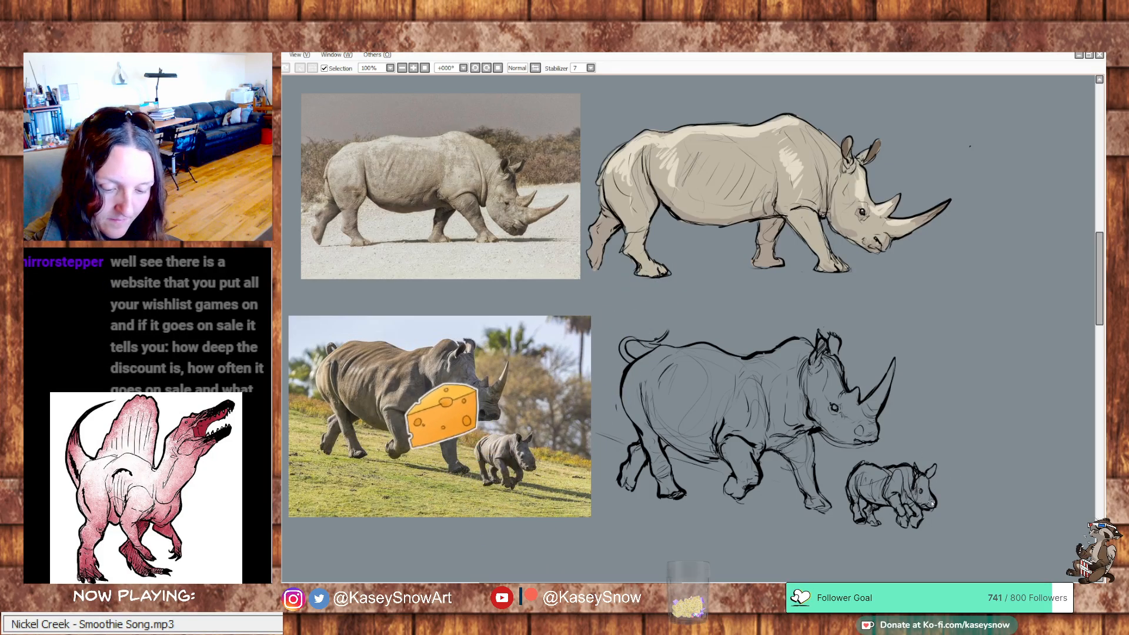
{"action": "left_click_drag", "start_coordinate": [1001, 455], "coordinate": [994, 452]}
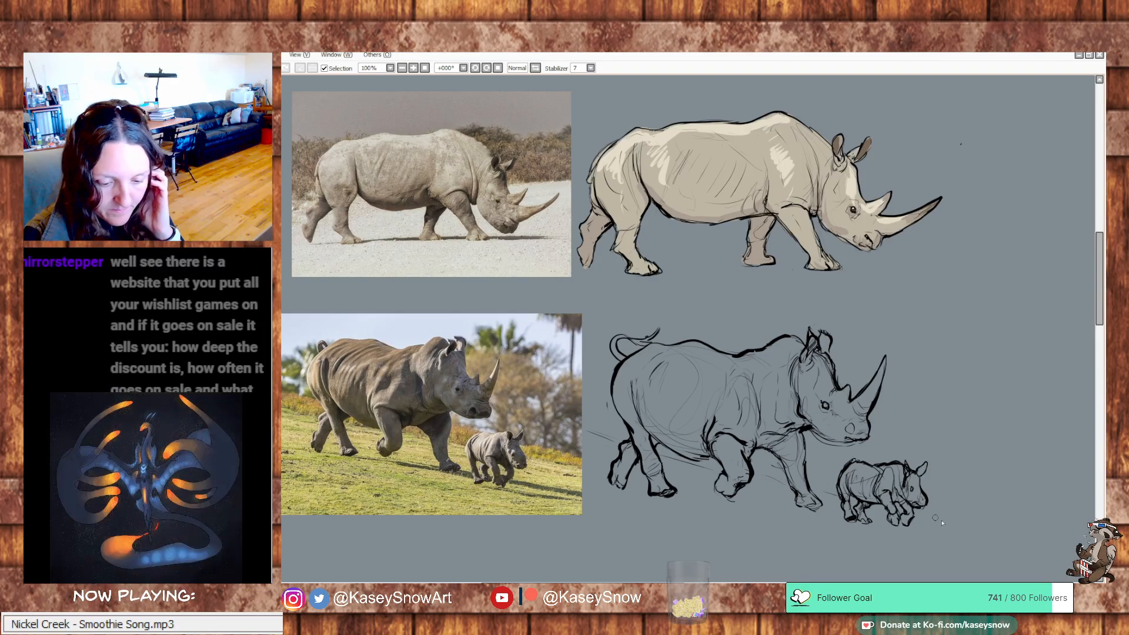
{"action": "left_click_drag", "start_coordinate": [926, 518], "coordinate": [974, 533]}
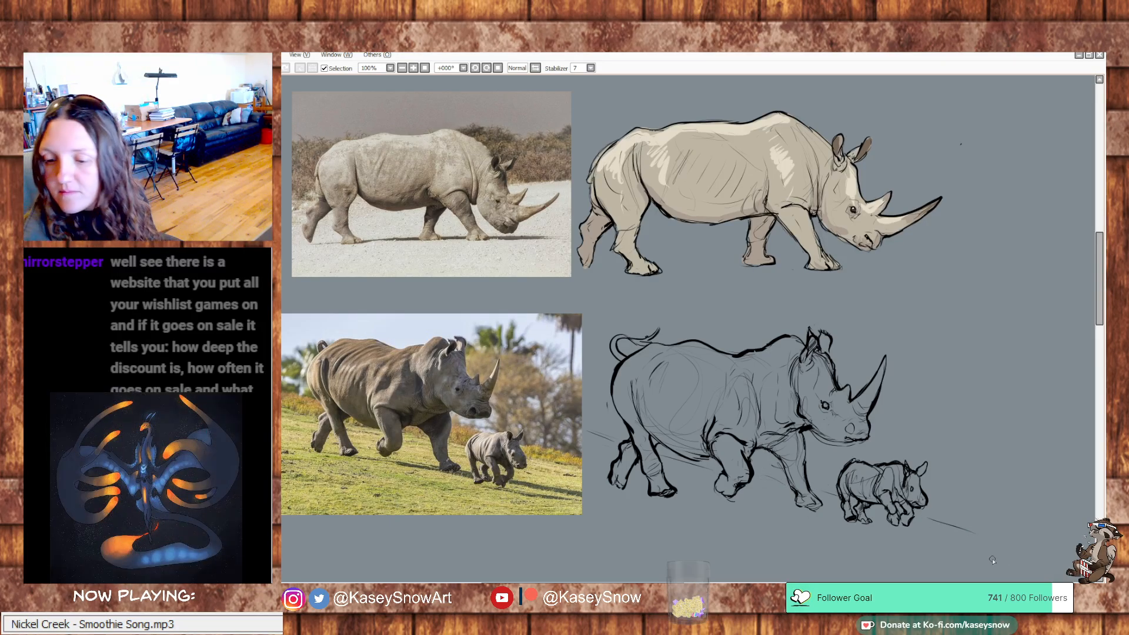
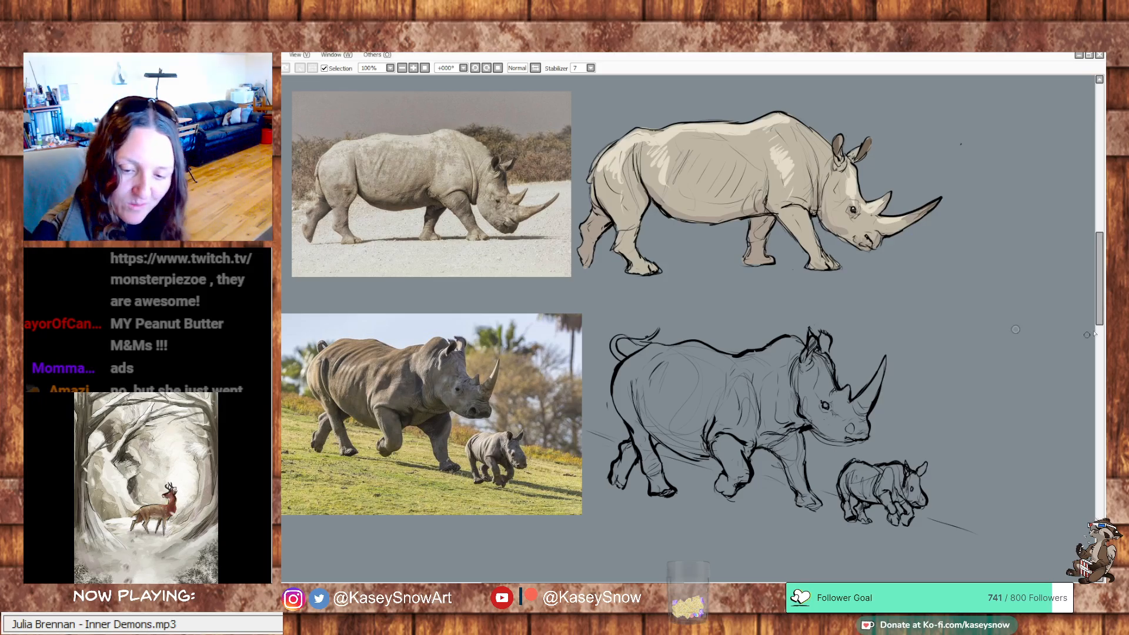
Look through the open reference images of a rhino skull, a keeper with a hairy brown rhino, a calf's face, and mothers with calves
{"action": "left_click_drag", "start_coordinate": [1099, 323], "coordinate": [1099, 325]}
{"action": "mouse_move", "coordinate": [982, 368]}
{"action": "left_mouse_down"}
{"action": "mouse_move", "coordinate": [972, 347]}
{"action": "mouse_move", "coordinate": [983, 348]}
{"action": "mouse_move", "coordinate": [960, 388]}
{"action": "mouse_move", "coordinate": [900, 368]}
{"action": "left_mouse_up"}
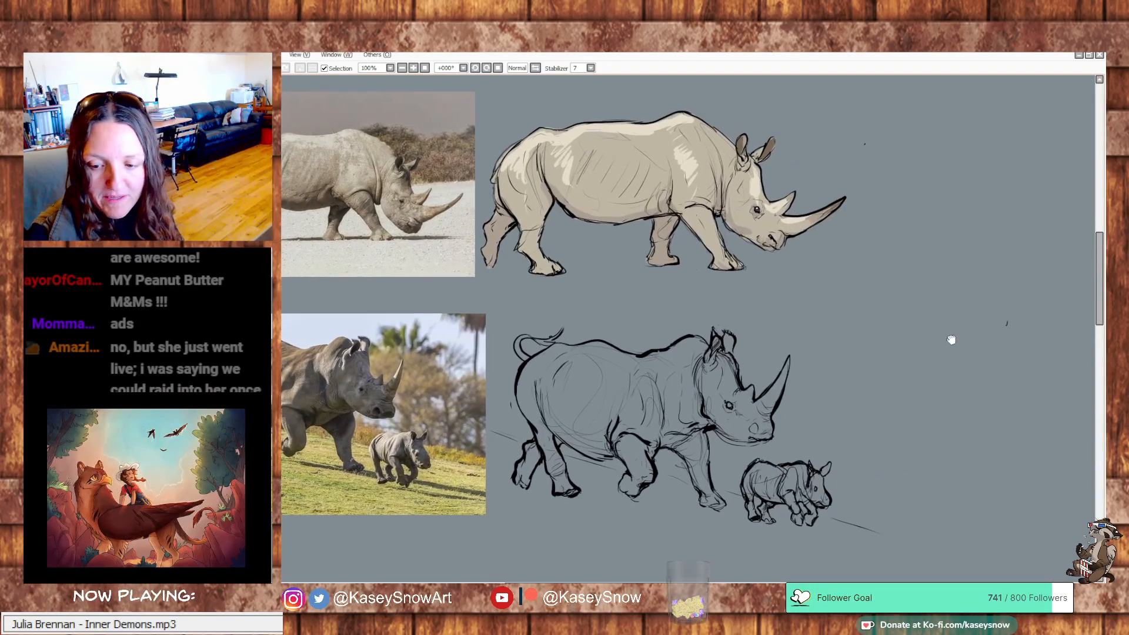
{"action": "left_click_drag", "start_coordinate": [950, 323], "coordinate": [951, 369]}
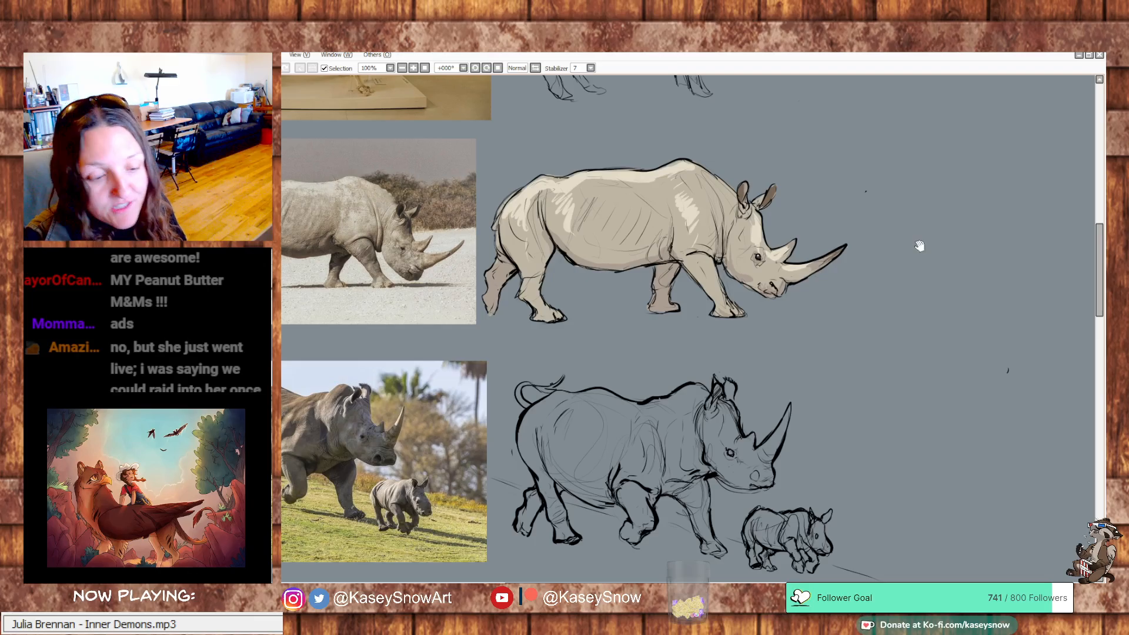
{"action": "left_click_drag", "start_coordinate": [915, 245], "coordinate": [952, 204]}
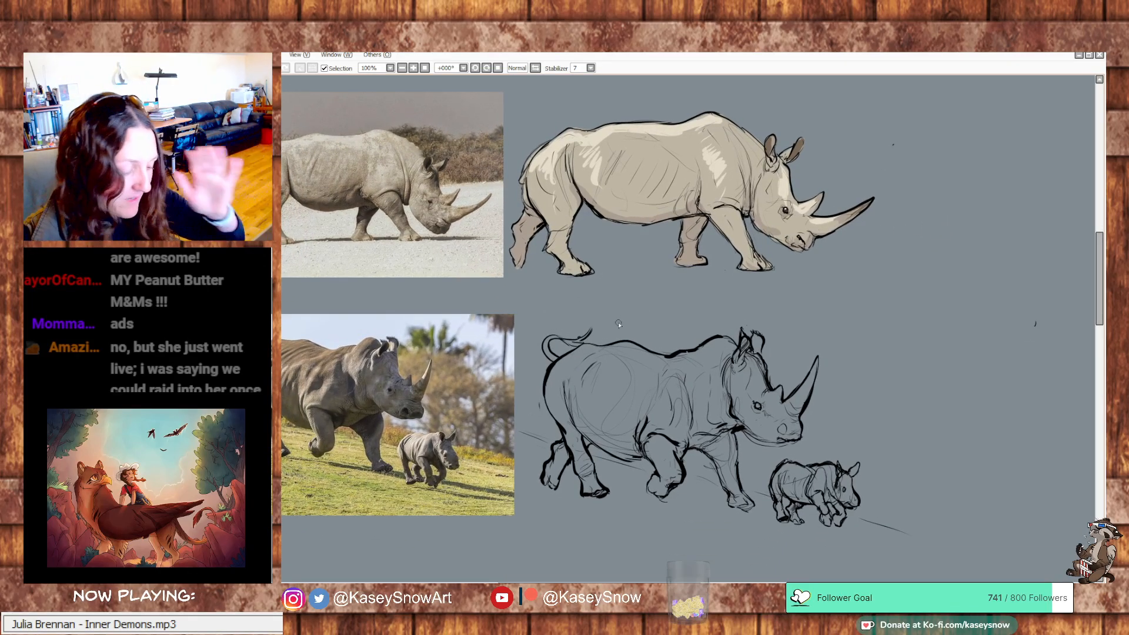
{"action": "key", "text": "ctrl+Tab"}
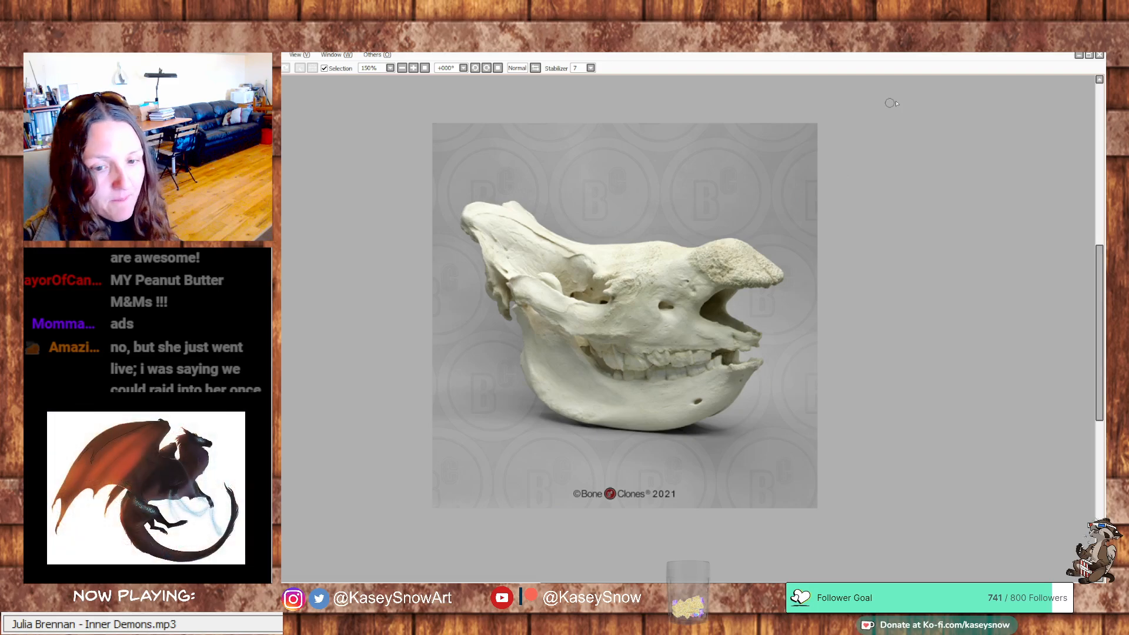
{"action": "key", "text": "ctrl+Tab"}
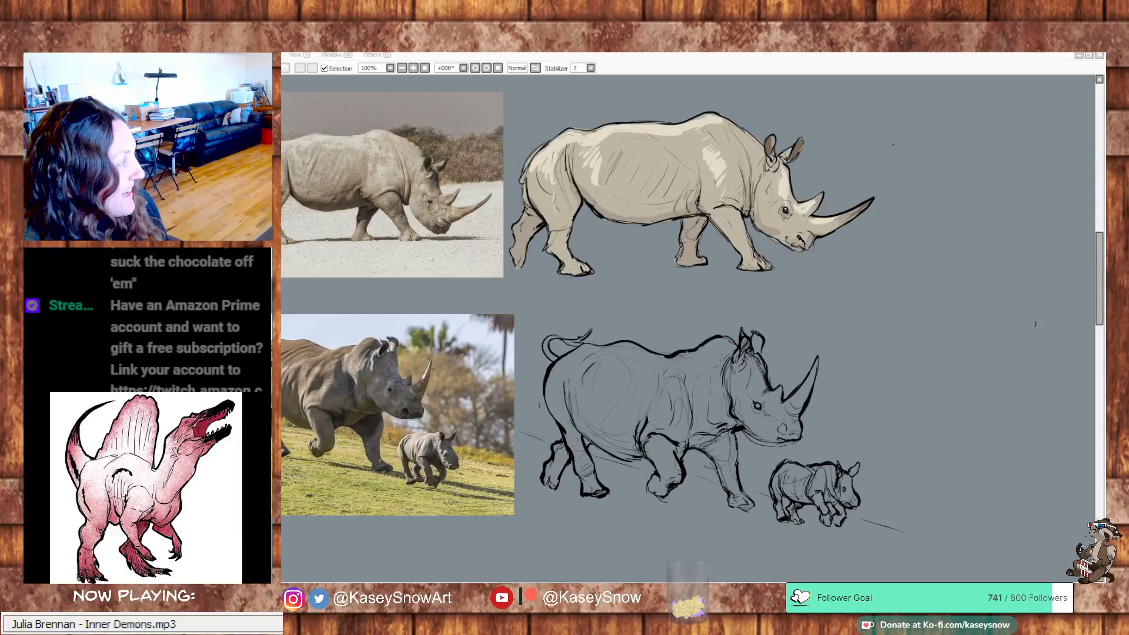
{"action": "left_click_drag", "start_coordinate": [793, 336], "coordinate": [791, 337]}
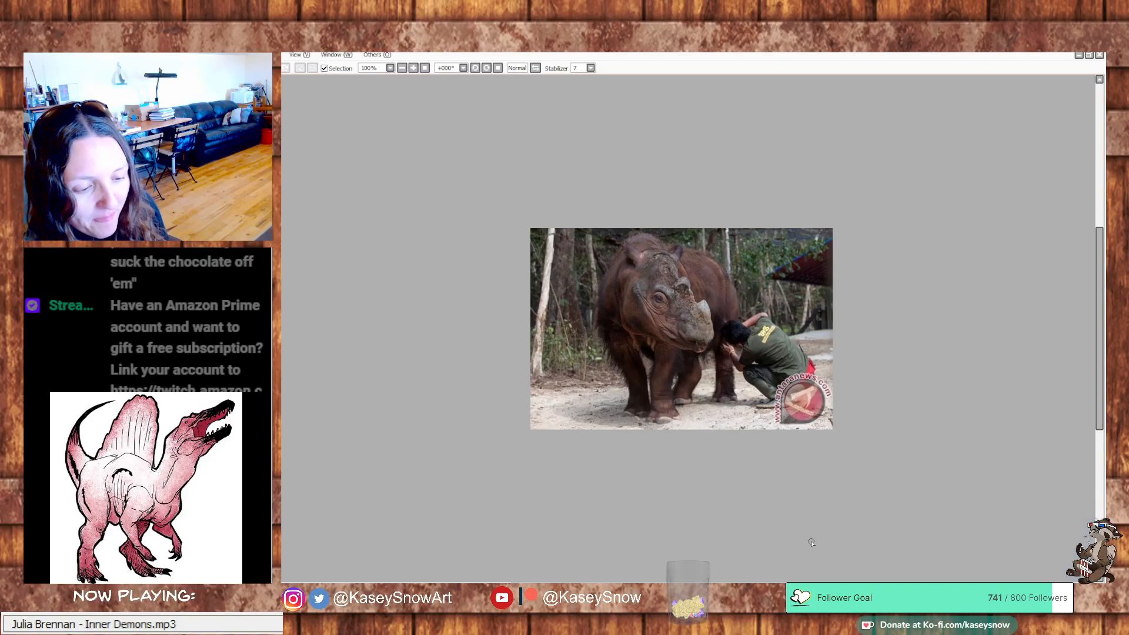
{"action": "scroll", "coordinate": [651, 367], "scroll_direction": "down", "scroll_amount": 4}
{"action": "scroll", "coordinate": [650, 365], "scroll_direction": "up", "scroll_amount": 5}
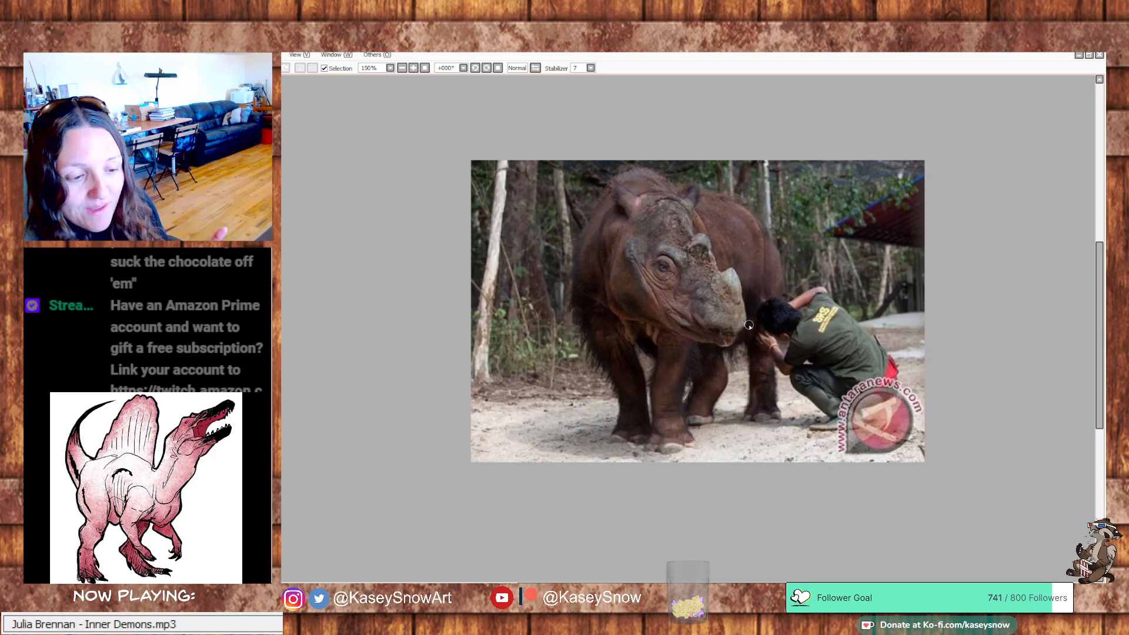
{"action": "scroll", "coordinate": [747, 354], "scroll_direction": "down", "scroll_amount": 1}
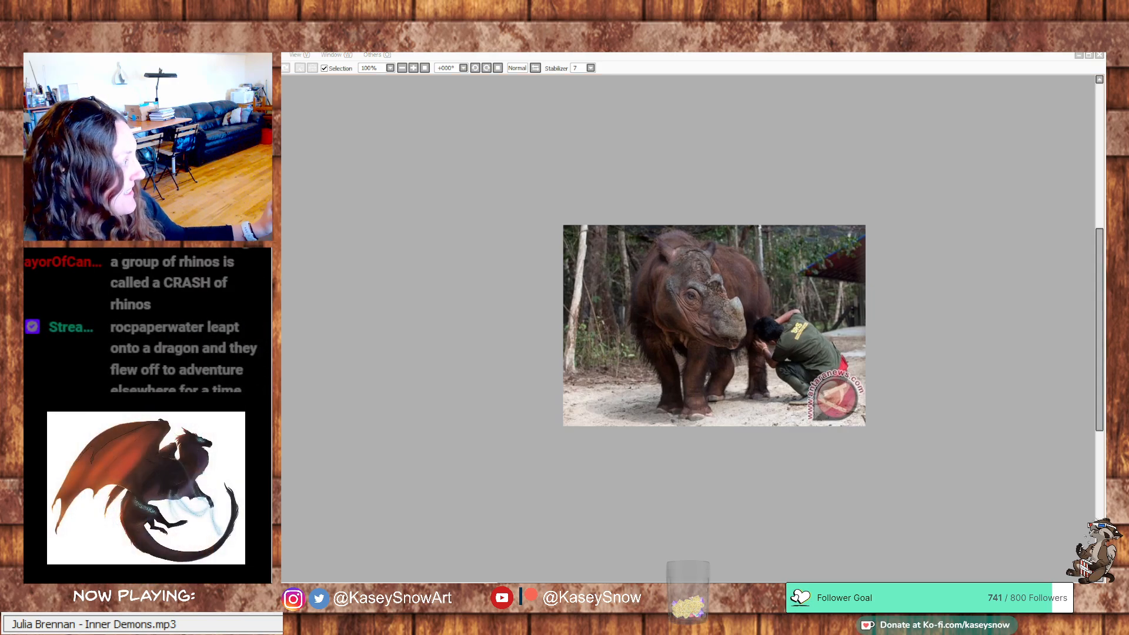
{"action": "left_click_drag", "start_coordinate": [753, 387], "coordinate": [753, 332]}
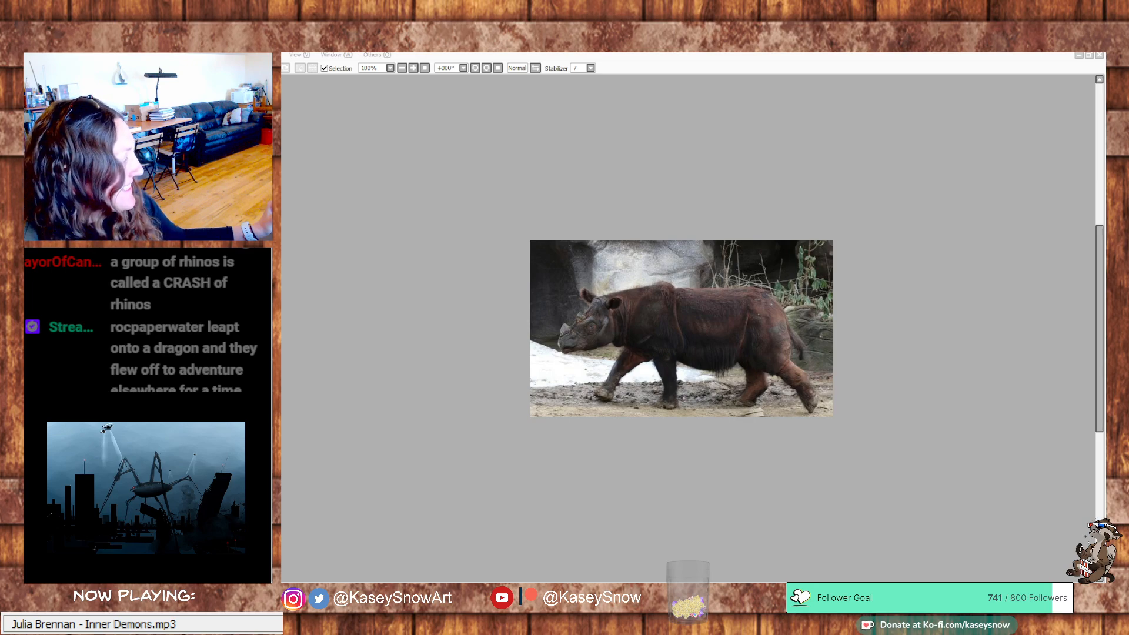
{"action": "key", "text": "Return"}
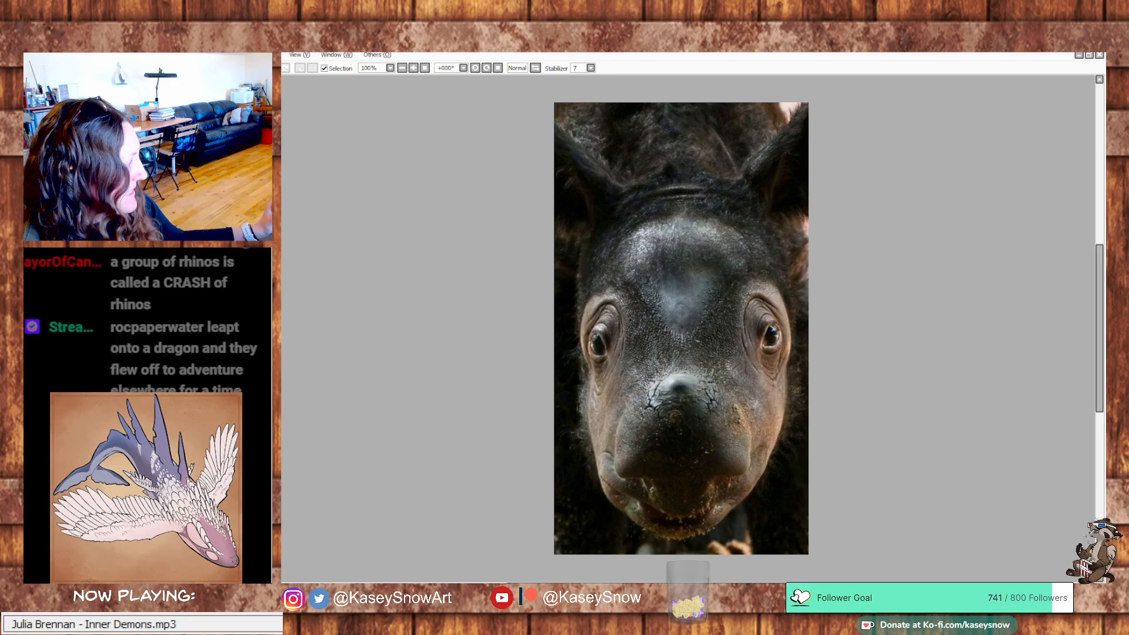
{"action": "key", "text": "alt+Tab"}
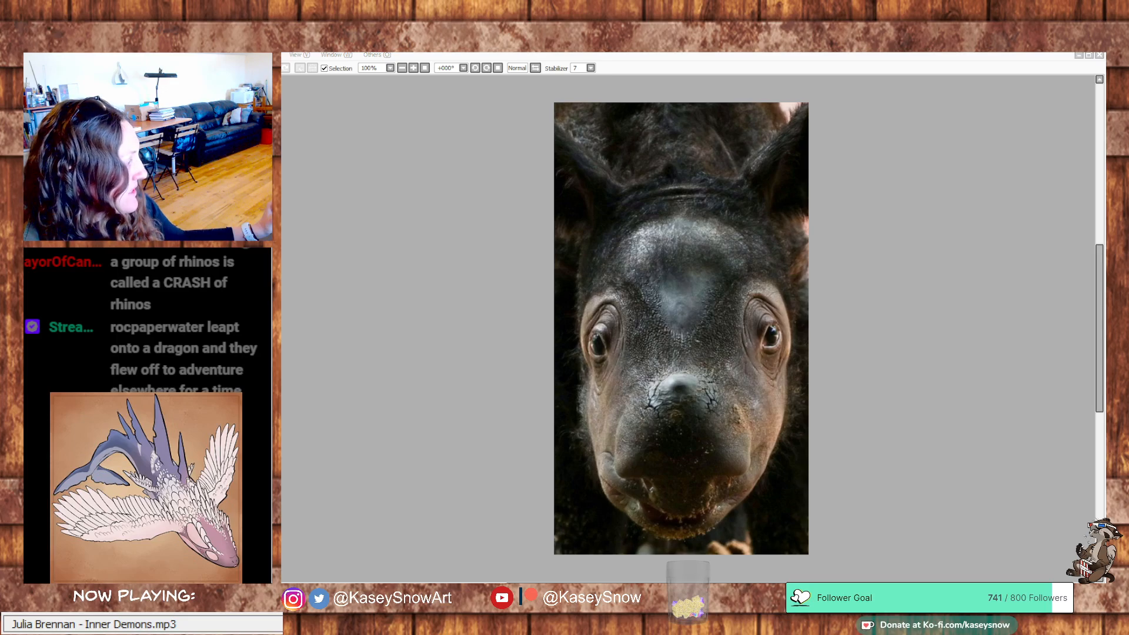
{"action": "left_click_drag", "start_coordinate": [290, 421], "coordinate": [432, 343]}
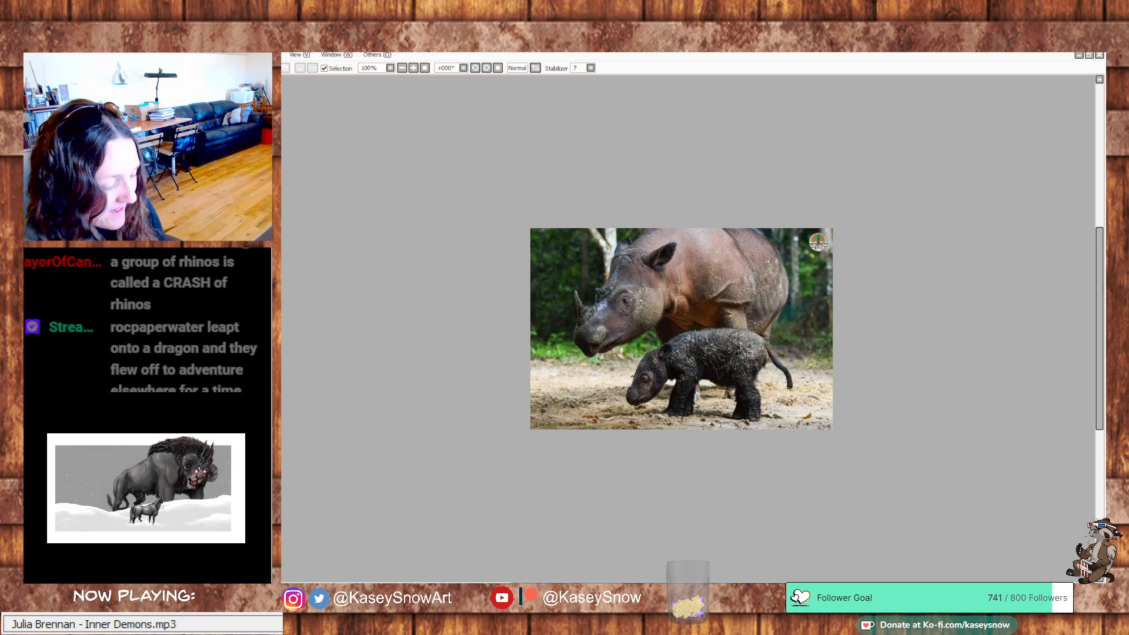
{"action": "left_click", "coordinate": [459, 585]}
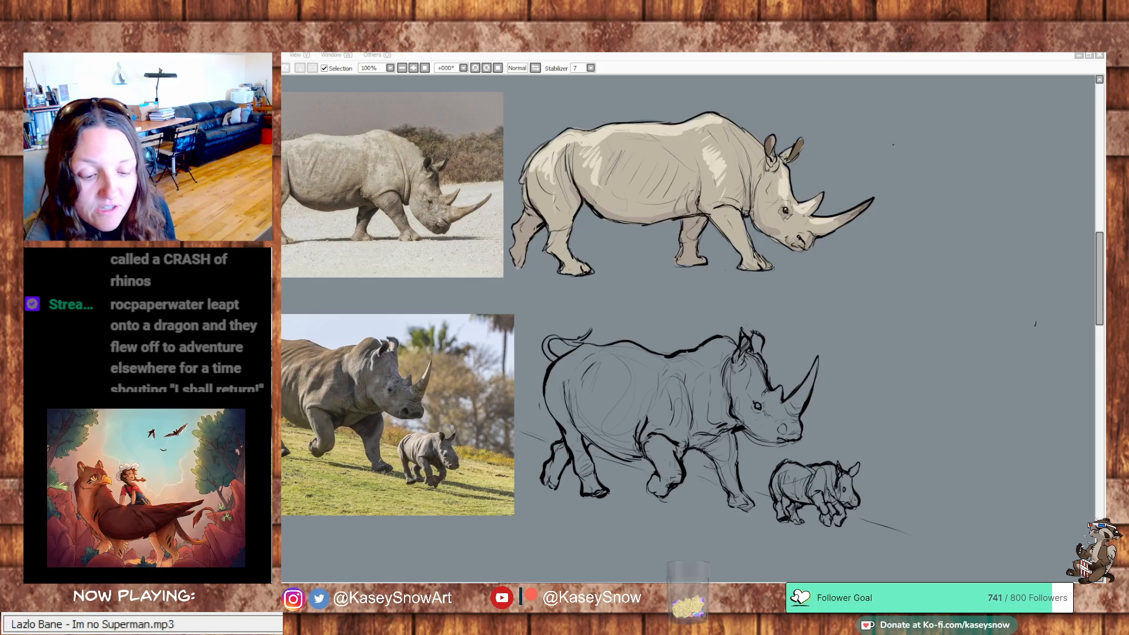
{"action": "left_click", "coordinate": [847, 452]}
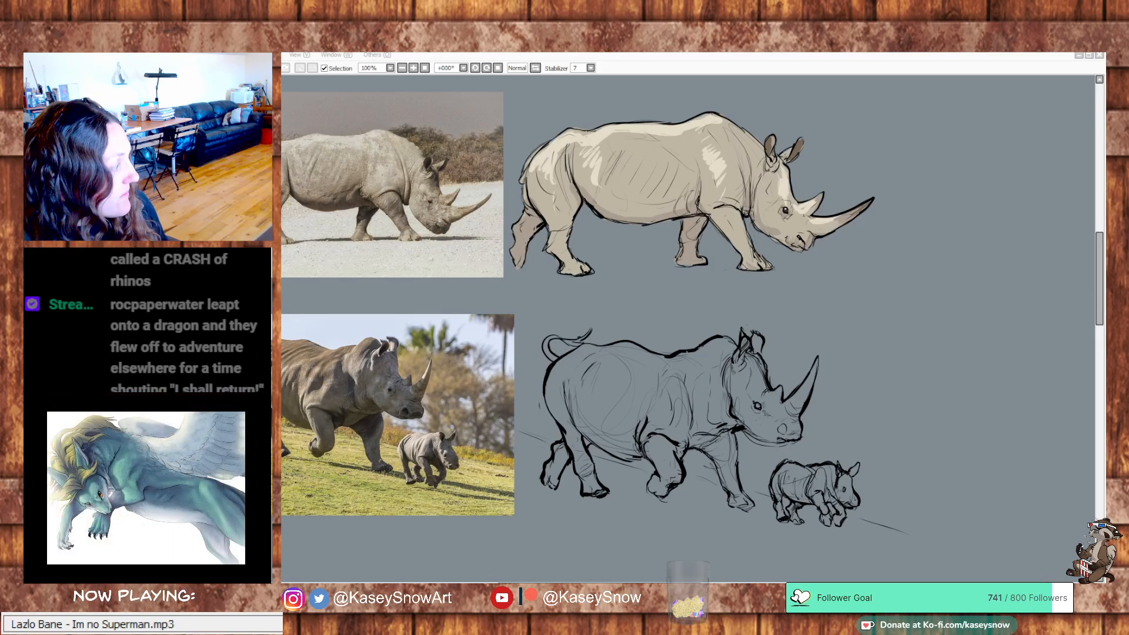
{"action": "left_click_drag", "start_coordinate": [625, 452], "coordinate": [660, 390]}
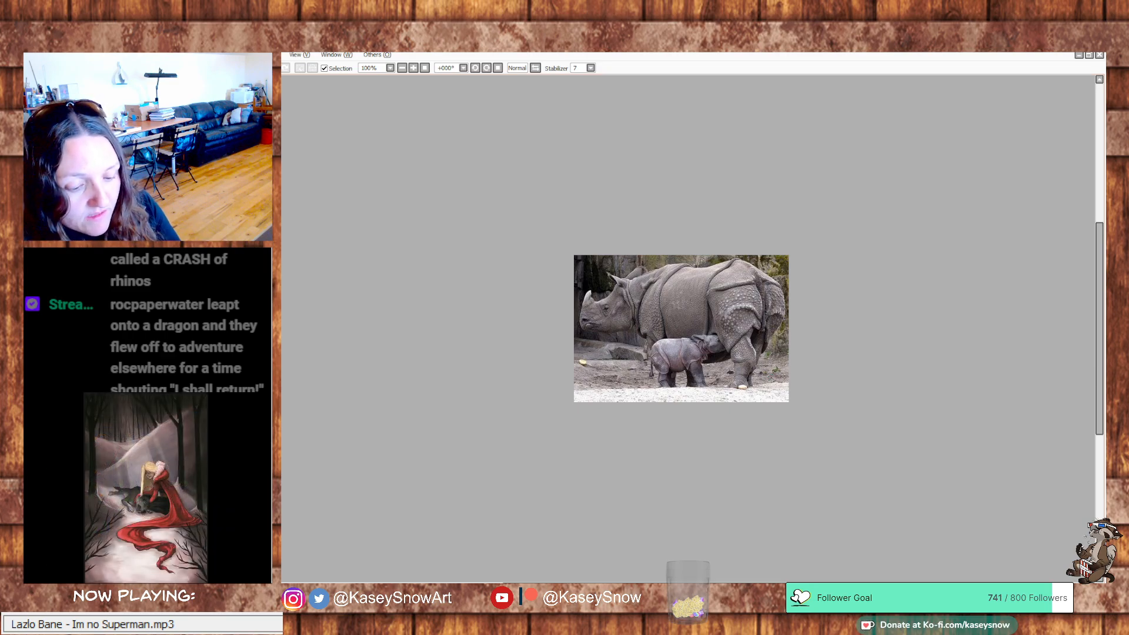
Copy the whole photo of the brown rhino walking and place it on the study canvas beside the skeleton sketch, near the canvas's upper edge
{"action": "key", "text": "ctrl+Tab"}
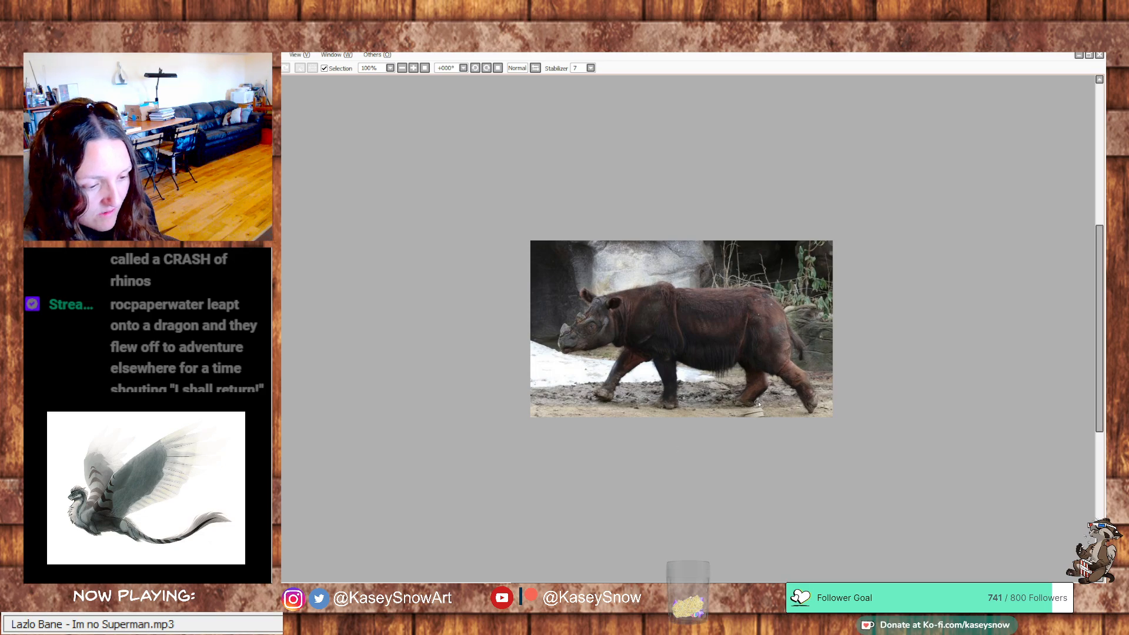
{"action": "key", "text": "ctrl+a"}
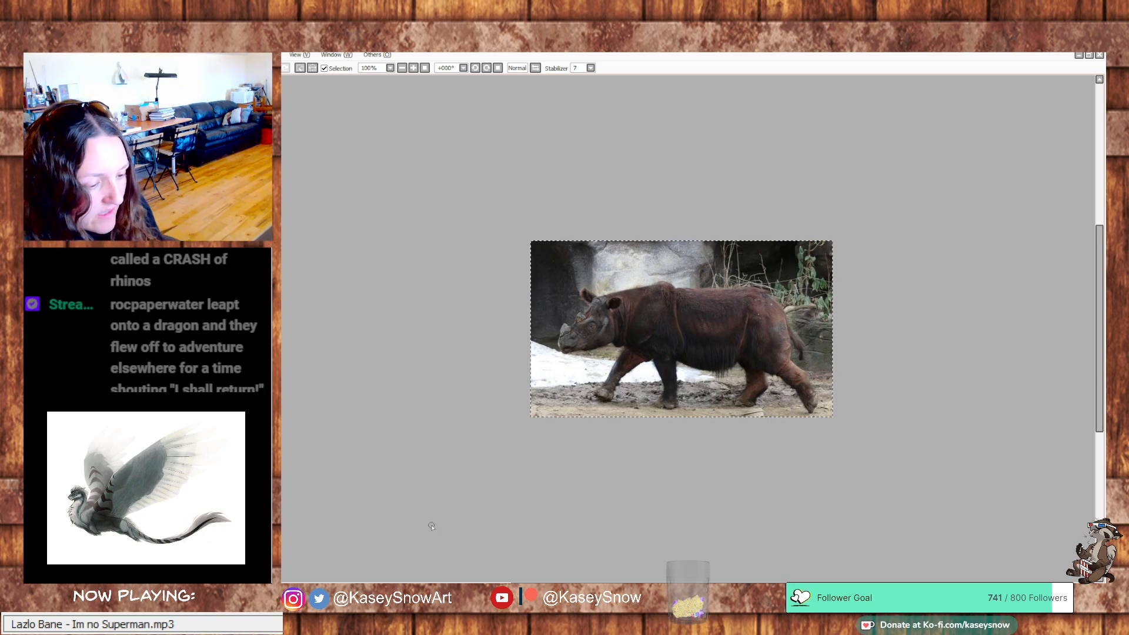
{"action": "key", "text": "ctrl+Tab"}
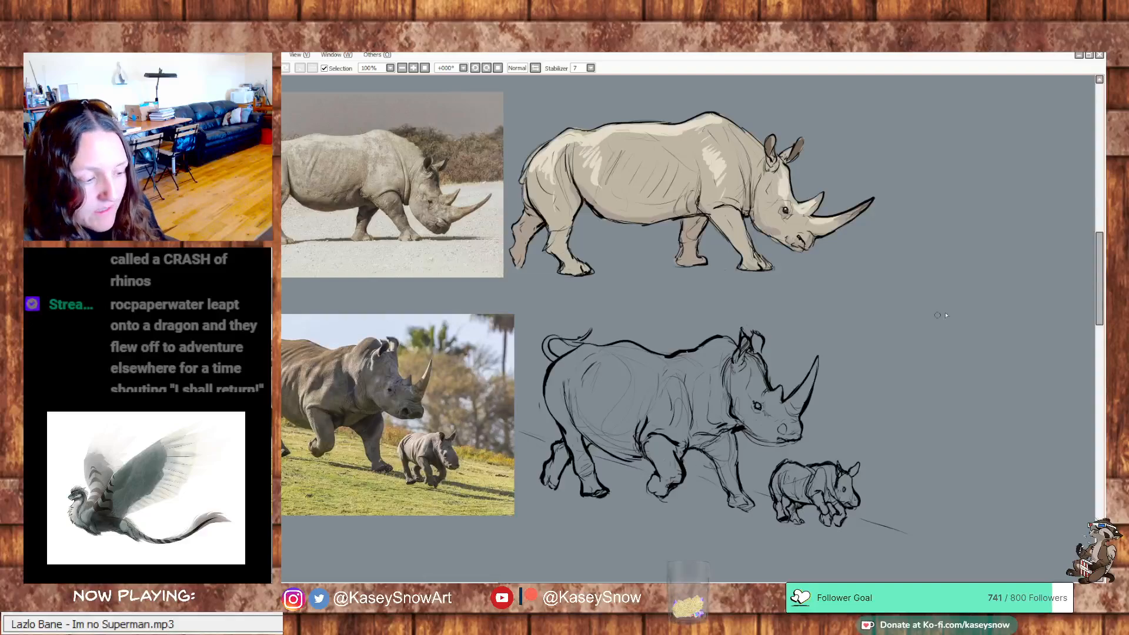
{"action": "mouse_move", "coordinate": [996, 212]}
{"action": "left_mouse_down"}
{"action": "mouse_move", "coordinate": [988, 258]}
{"action": "mouse_move", "coordinate": [1029, 235]}
{"action": "left_mouse_up"}
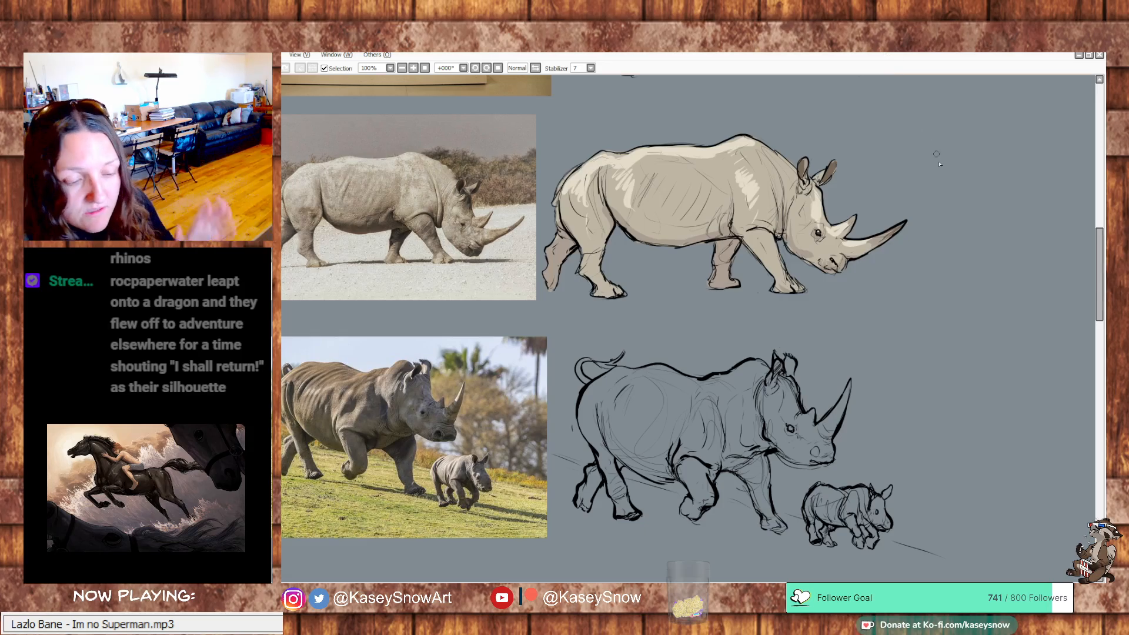
{"action": "mouse_move", "coordinate": [980, 241]}
{"action": "left_mouse_down"}
{"action": "mouse_move", "coordinate": [701, 429]}
{"action": "mouse_move", "coordinate": [619, 446]}
{"action": "left_mouse_up"}
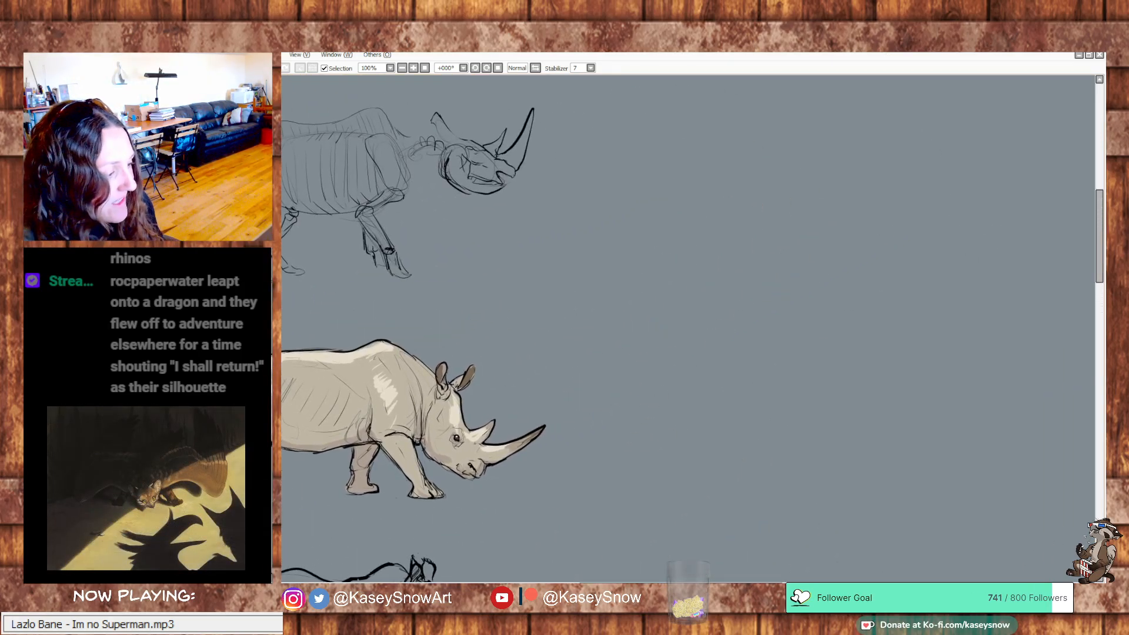
{"action": "key", "text": "ctrl+v"}
{"action": "mouse_move", "coordinate": [663, 355]}
{"action": "left_mouse_down"}
{"action": "mouse_move", "coordinate": [996, 365]}
{"action": "mouse_move", "coordinate": [998, 338]}
{"action": "left_mouse_up"}
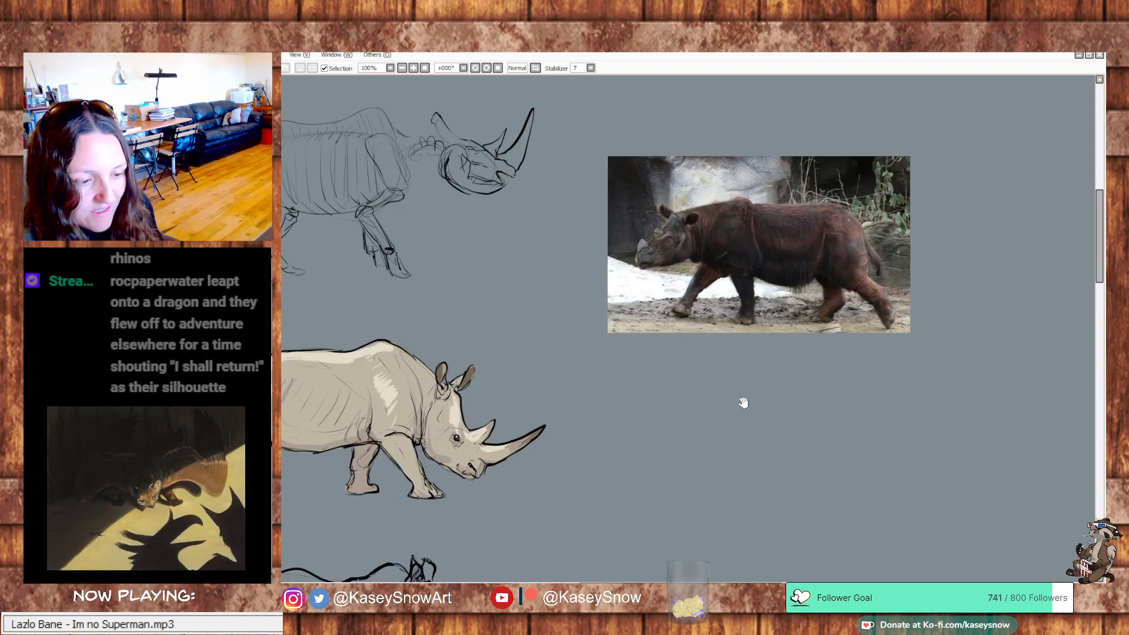
{"action": "left_click_drag", "start_coordinate": [743, 403], "coordinate": [670, 542]}
{"action": "mouse_move", "coordinate": [686, 450]}
{"action": "left_mouse_down"}
{"action": "mouse_move", "coordinate": [688, 404]}
{"action": "mouse_move", "coordinate": [670, 355]}
{"action": "mouse_move", "coordinate": [680, 351]}
{"action": "left_mouse_up"}
{"action": "left_click_drag", "start_coordinate": [759, 461], "coordinate": [842, 445]}
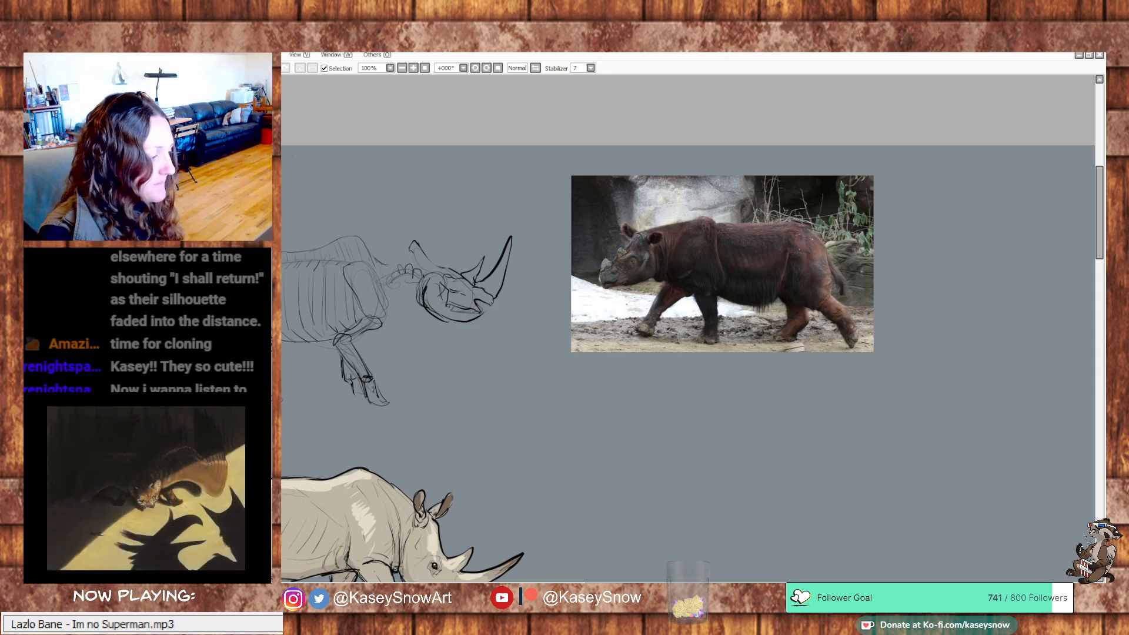
{"action": "left_click_drag", "start_coordinate": [834, 426], "coordinate": [839, 381]}
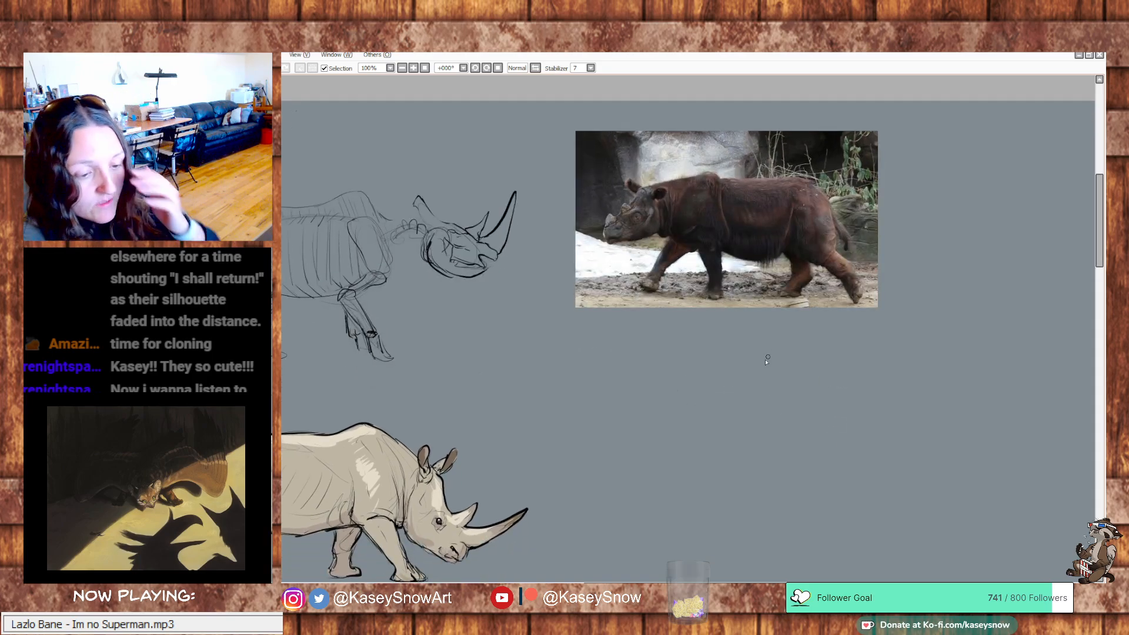
{"action": "left_click_drag", "start_coordinate": [658, 449], "coordinate": [829, 411]}
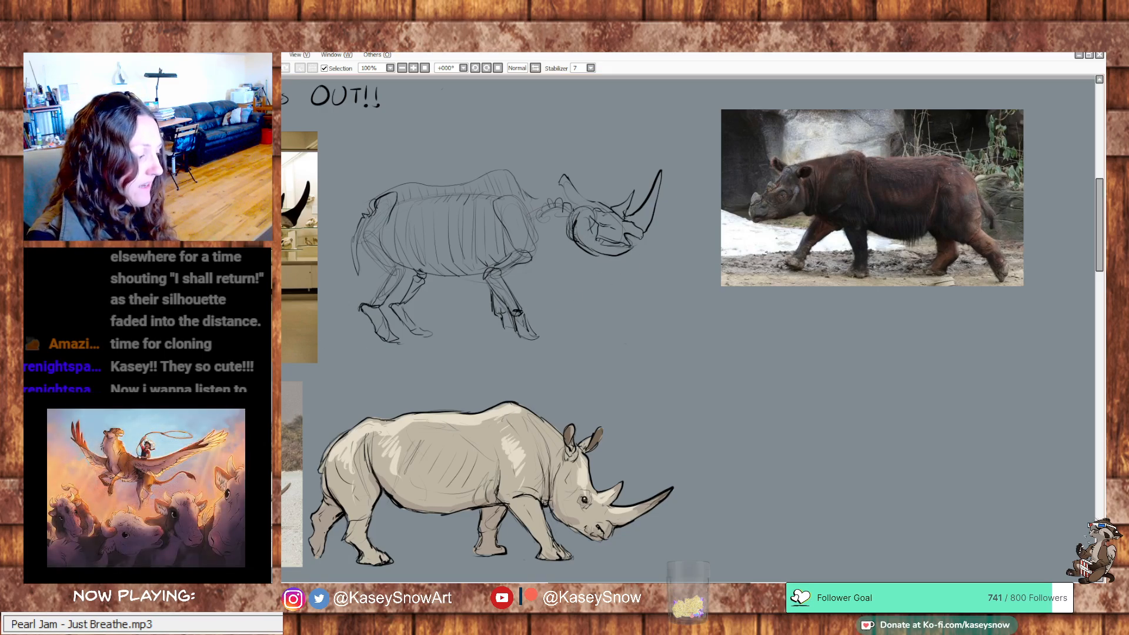
{"action": "mouse_move", "coordinate": [800, 167]}
{"action": "left_mouse_down"}
{"action": "mouse_move", "coordinate": [857, 153]}
{"action": "mouse_move", "coordinate": [956, 156]}
{"action": "mouse_move", "coordinate": [970, 170]}
{"action": "left_mouse_up"}
{"action": "key", "text": "ctrl+z"}
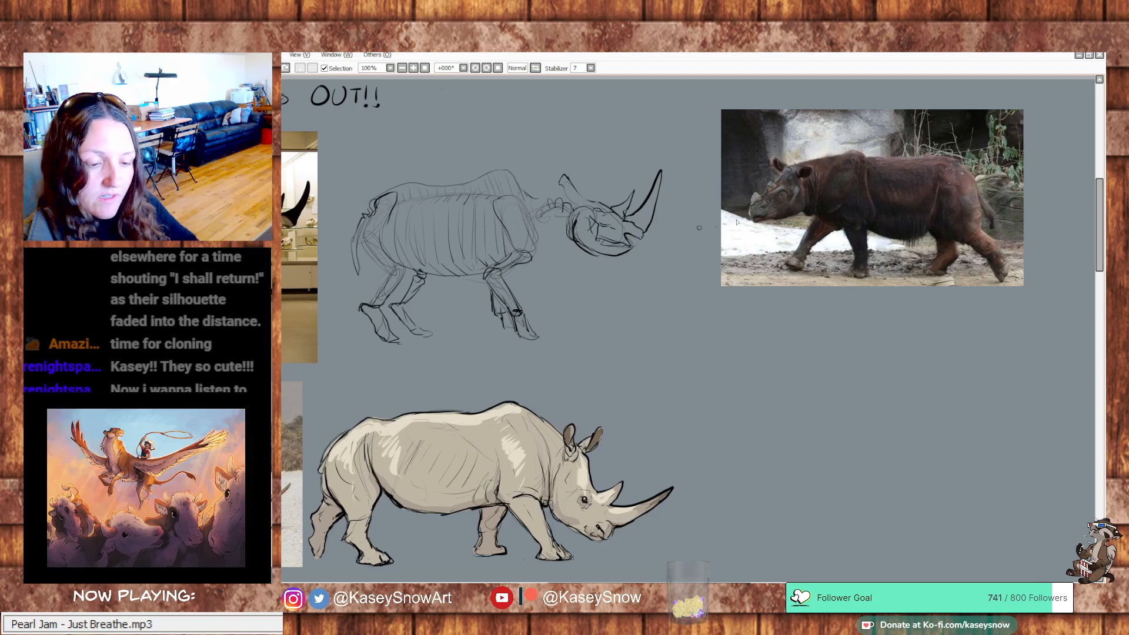
{"action": "mouse_move", "coordinate": [877, 233]}
{"action": "left_mouse_down"}
{"action": "mouse_move", "coordinate": [925, 233]}
{"action": "mouse_move", "coordinate": [915, 242]}
{"action": "mouse_move", "coordinate": [873, 231]}
{"action": "mouse_move", "coordinate": [890, 240]}
{"action": "mouse_move", "coordinate": [965, 211]}
{"action": "mouse_move", "coordinate": [983, 224]}
{"action": "mouse_move", "coordinate": [952, 231]}
{"action": "mouse_move", "coordinate": [951, 258]}
{"action": "mouse_move", "coordinate": [883, 290]}
{"action": "left_mouse_up"}
{"action": "key", "text": "ctrl+z"}
{"action": "key", "text": "ctrl+z"}
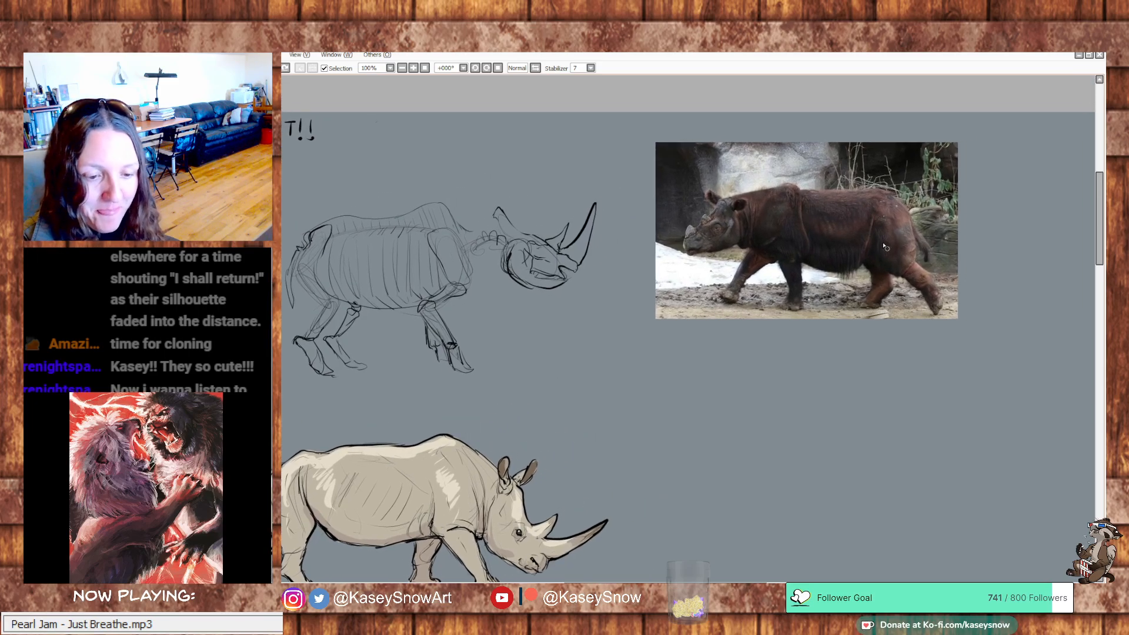
Trace the walking rhino's flank fold, thigh and rump contours in orange over the photo, undoing the rough attempts
{"action": "mouse_move", "coordinate": [870, 230]}
{"action": "left_mouse_down"}
{"action": "mouse_move", "coordinate": [877, 267]}
{"action": "mouse_move", "coordinate": [912, 276]}
{"action": "left_mouse_up"}
{"action": "key", "text": "ctrl+z"}
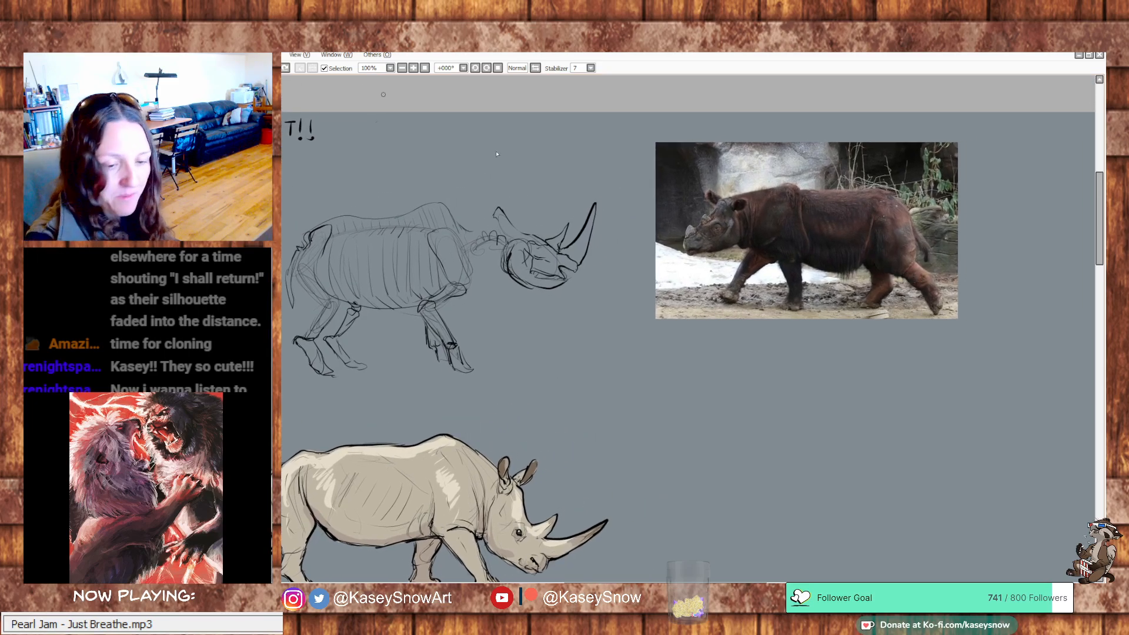
{"action": "left_click_drag", "start_coordinate": [871, 233], "coordinate": [891, 279]}
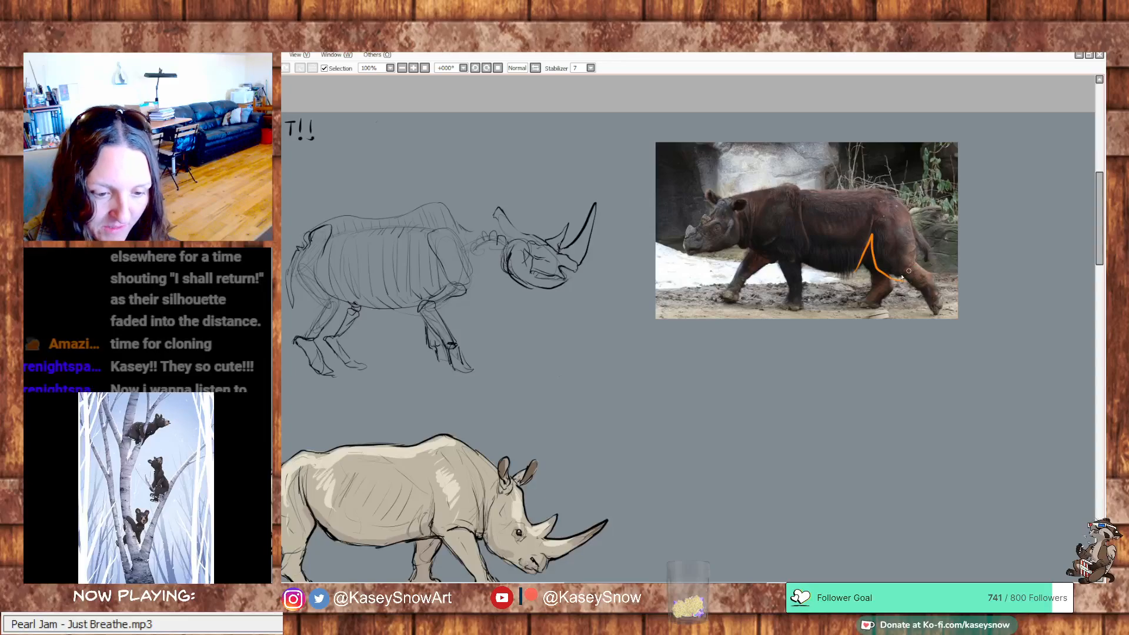
{"action": "key", "text": "ctrl+z"}
{"action": "mouse_move", "coordinate": [874, 231]}
{"action": "left_mouse_down"}
{"action": "mouse_move", "coordinate": [890, 273]}
{"action": "mouse_move", "coordinate": [913, 274]}
{"action": "mouse_move", "coordinate": [911, 218]}
{"action": "left_mouse_up"}
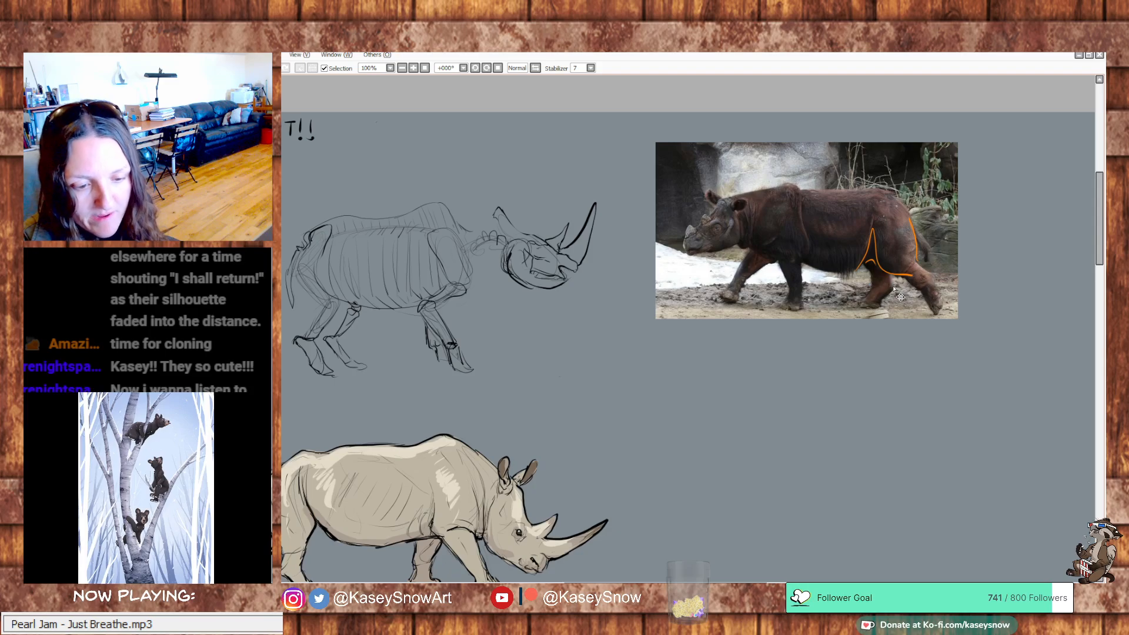
Trace the walking rhino's belly line, hip fold, shoulder mass and near front leg in orange over the photo
{"action": "left_click_drag", "start_coordinate": [860, 266], "coordinate": [809, 262]}
{"action": "left_click_drag", "start_coordinate": [874, 226], "coordinate": [869, 206]}
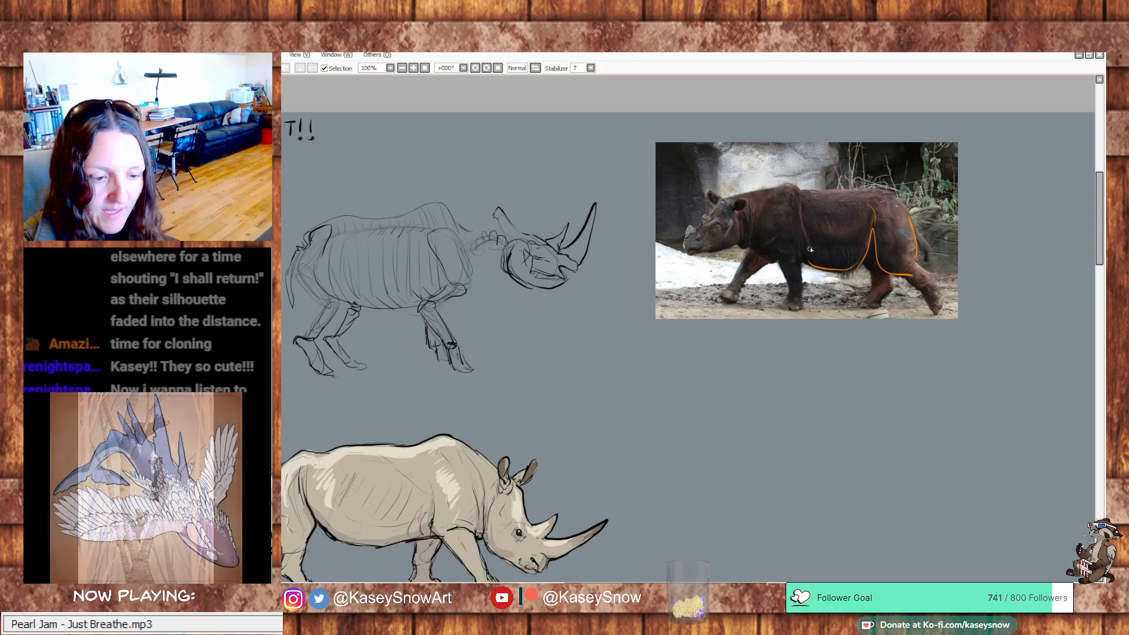
{"action": "mouse_move", "coordinate": [799, 198]}
{"action": "left_mouse_down"}
{"action": "mouse_move", "coordinate": [812, 253]}
{"action": "mouse_move", "coordinate": [778, 260]}
{"action": "mouse_move", "coordinate": [753, 240]}
{"action": "mouse_move", "coordinate": [777, 187]}
{"action": "left_mouse_up"}
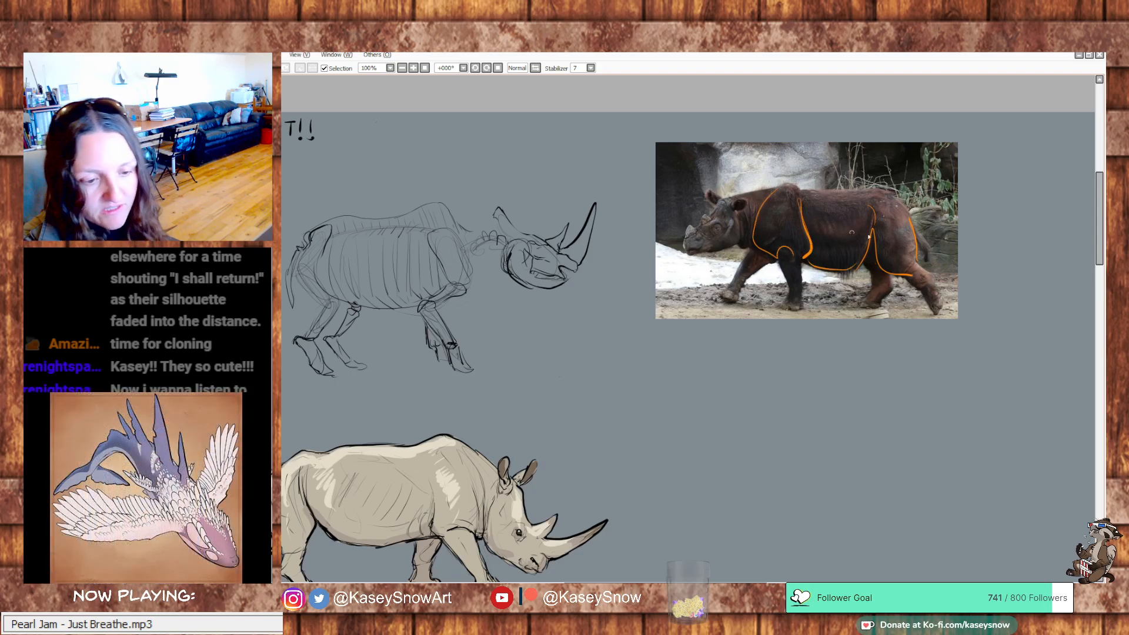
{"action": "left_click_drag", "start_coordinate": [784, 251], "coordinate": [786, 302]}
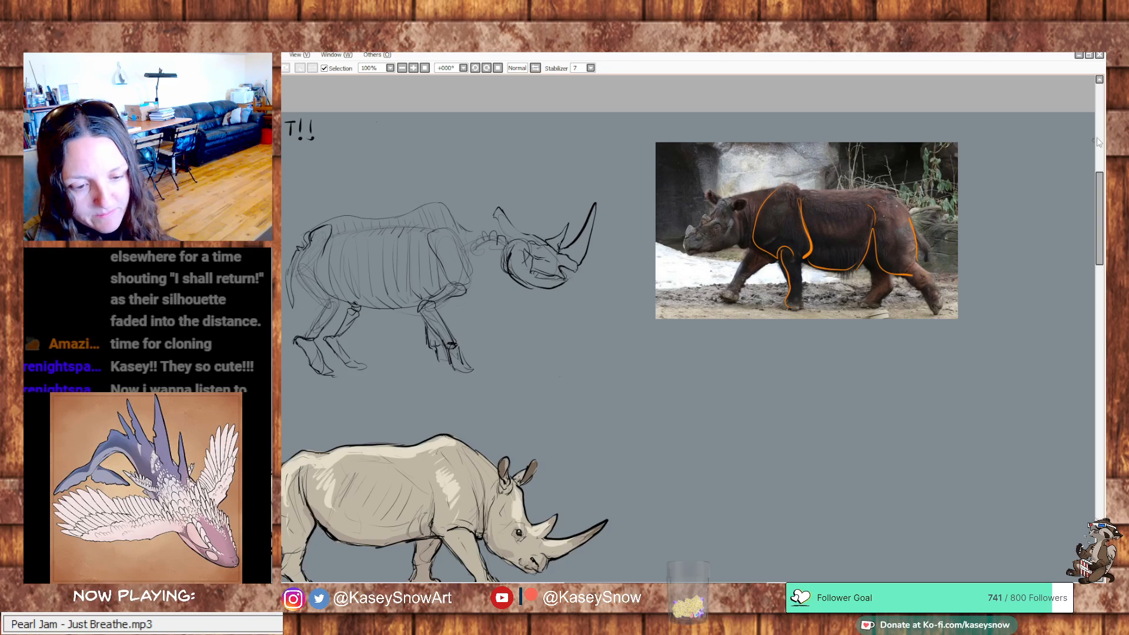
{"action": "left_click_drag", "start_coordinate": [730, 377], "coordinate": [842, 311]}
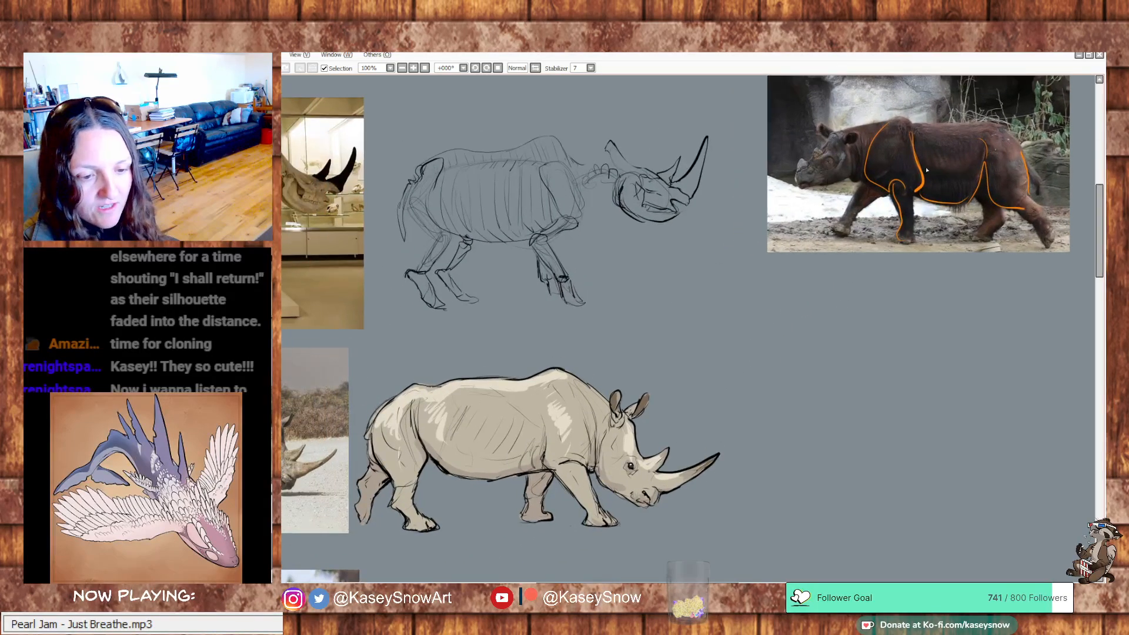
Undo the orange tracing of the front leg, shoulder, belly, hip fold and rump, keeping the flank and thigh line
{"action": "key", "text": "ctrl+z"}
{"action": "key", "text": "ctrl+z"}
{"action": "key", "text": "ctrl+z"}
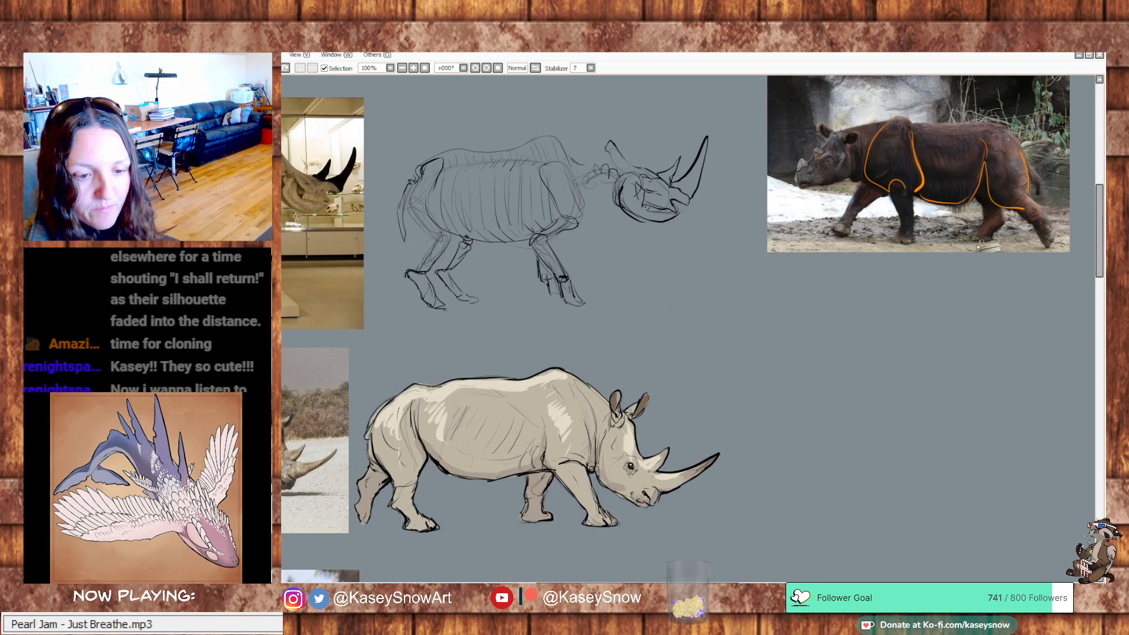
{"action": "key", "text": "ctrl+z"}
{"action": "key", "text": "ctrl+z"}
{"action": "key", "text": "ctrl+z"}
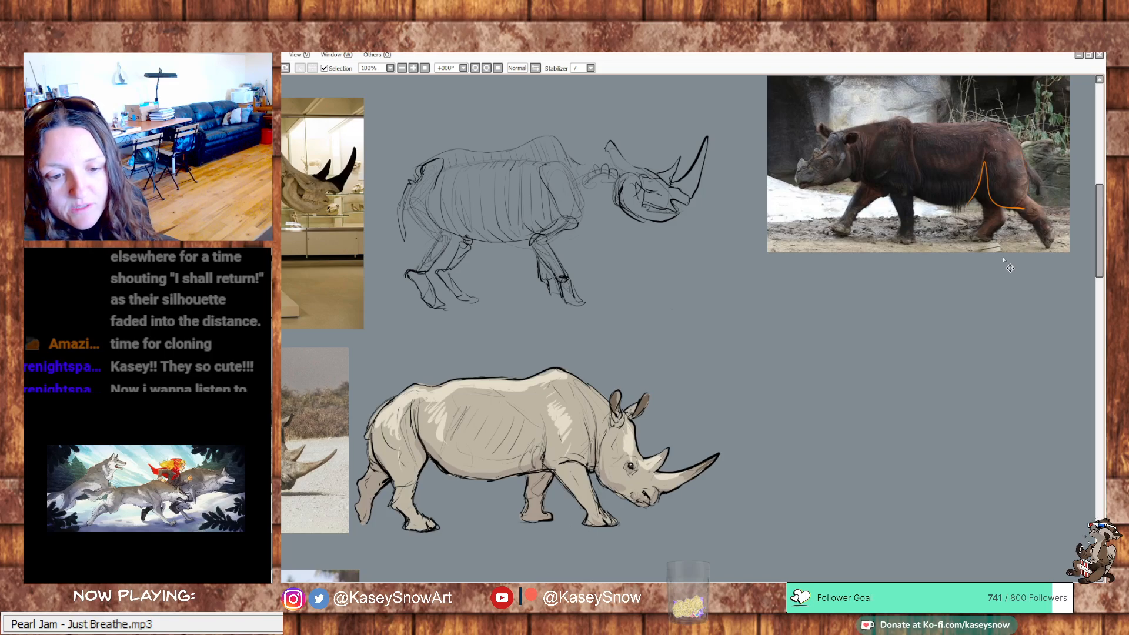
Clear the remaining orange line and rough in the walking rhino's head and neck with light ovals below the photo, undoing the heavy muzzle stroke
{"action": "left_click_drag", "start_coordinate": [1006, 262], "coordinate": [877, 306]}
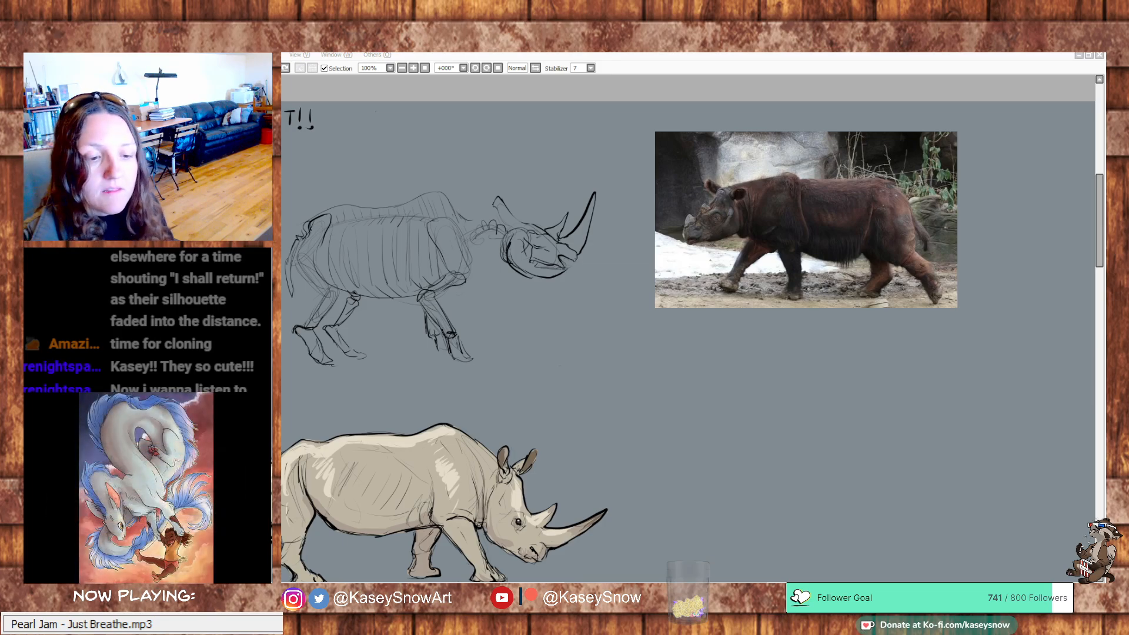
{"action": "left_click_drag", "start_coordinate": [895, 366], "coordinate": [880, 386]}
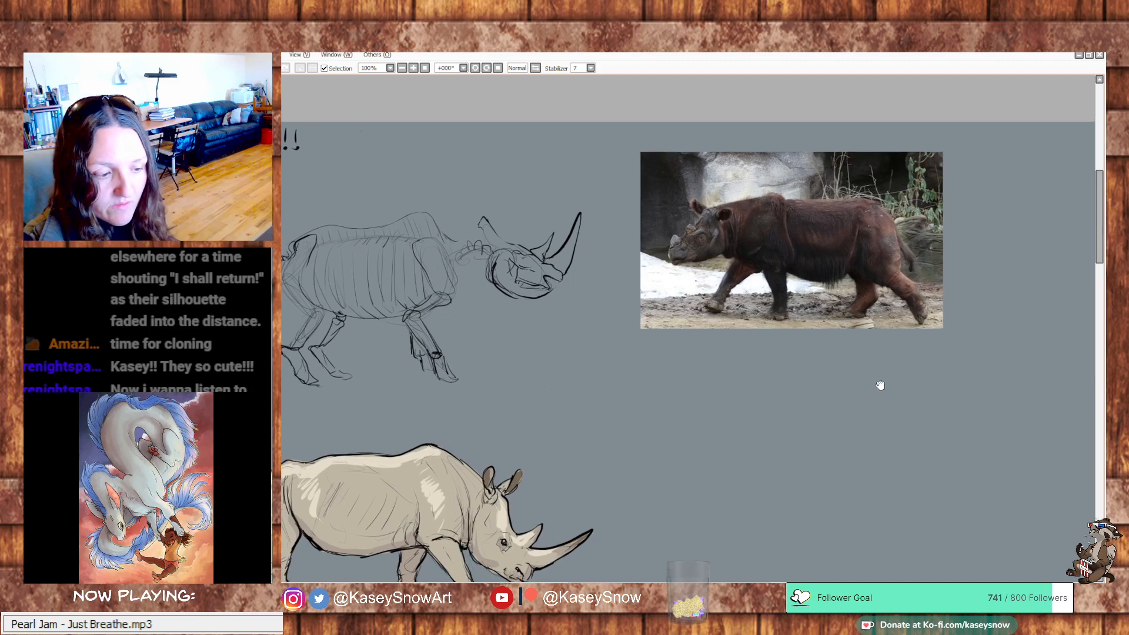
{"action": "left_click_drag", "start_coordinate": [826, 426], "coordinate": [816, 422]}
{"action": "left_click_drag", "start_coordinate": [864, 471], "coordinate": [854, 461]}
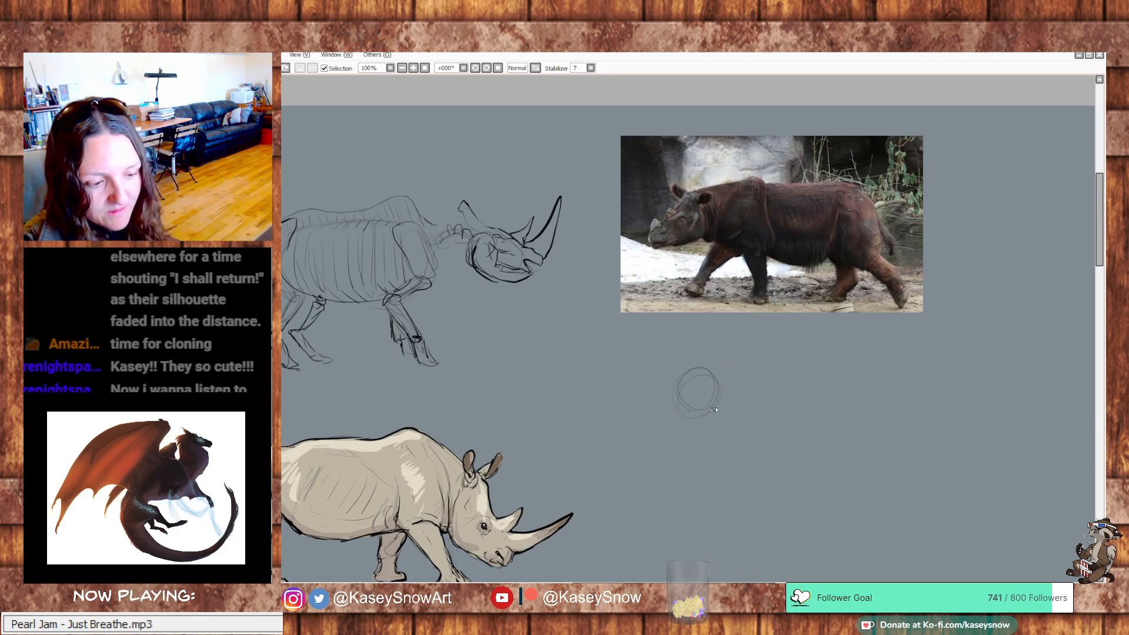
{"action": "left_click_drag", "start_coordinate": [666, 424], "coordinate": [677, 407]}
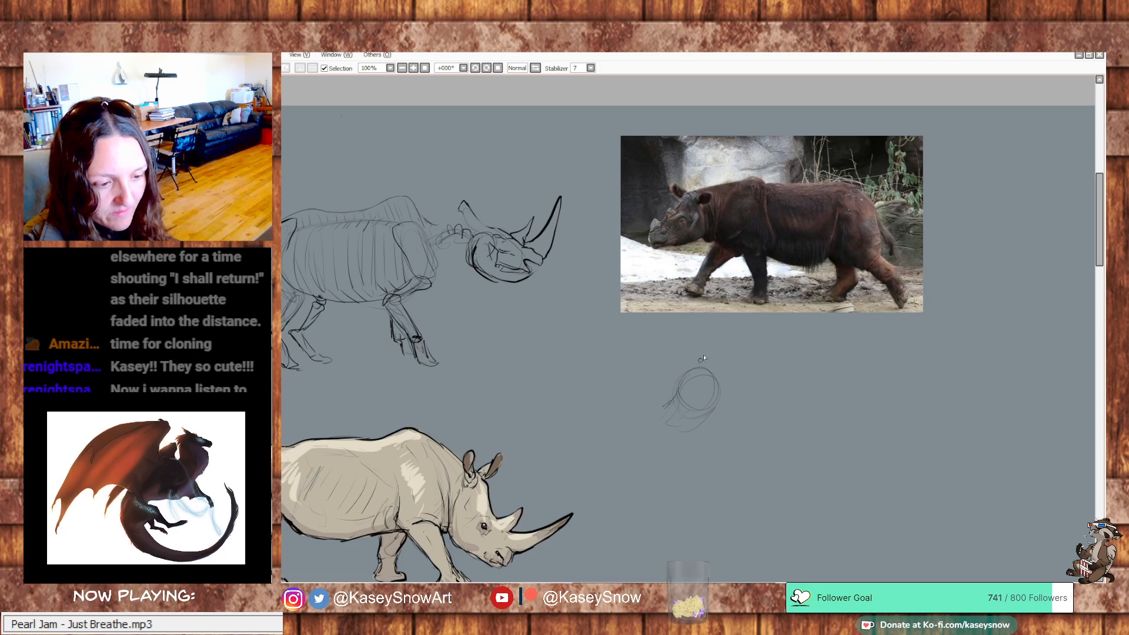
{"action": "mouse_move", "coordinate": [705, 367]}
{"action": "left_mouse_down"}
{"action": "mouse_move", "coordinate": [680, 382]}
{"action": "mouse_move", "coordinate": [642, 441]}
{"action": "left_mouse_up"}
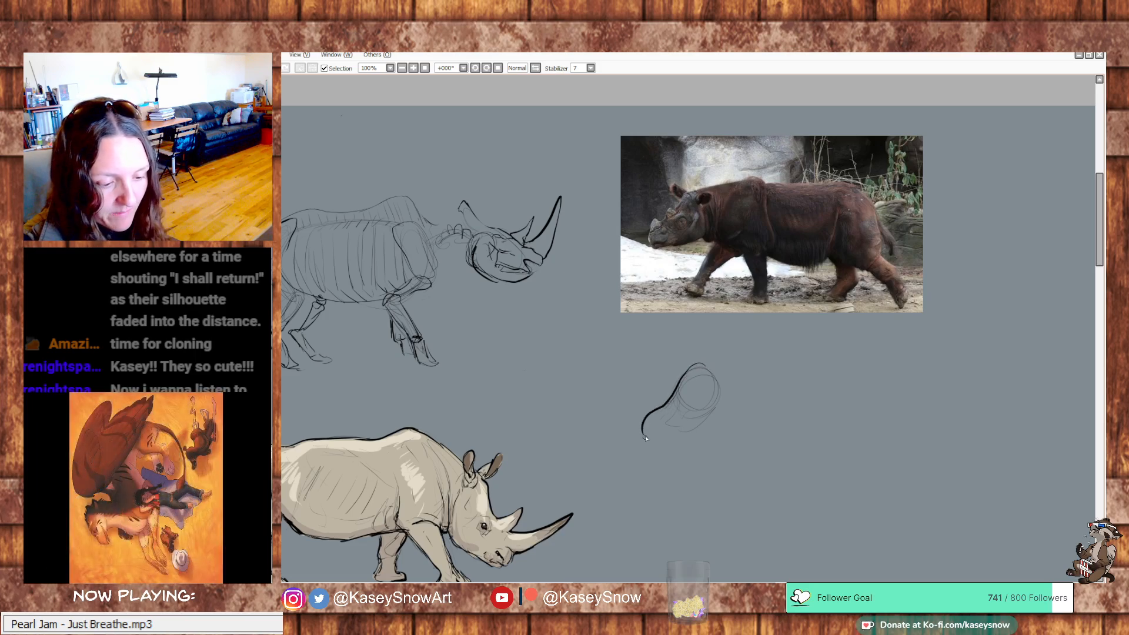
{"action": "key", "text": "ctrl+z"}
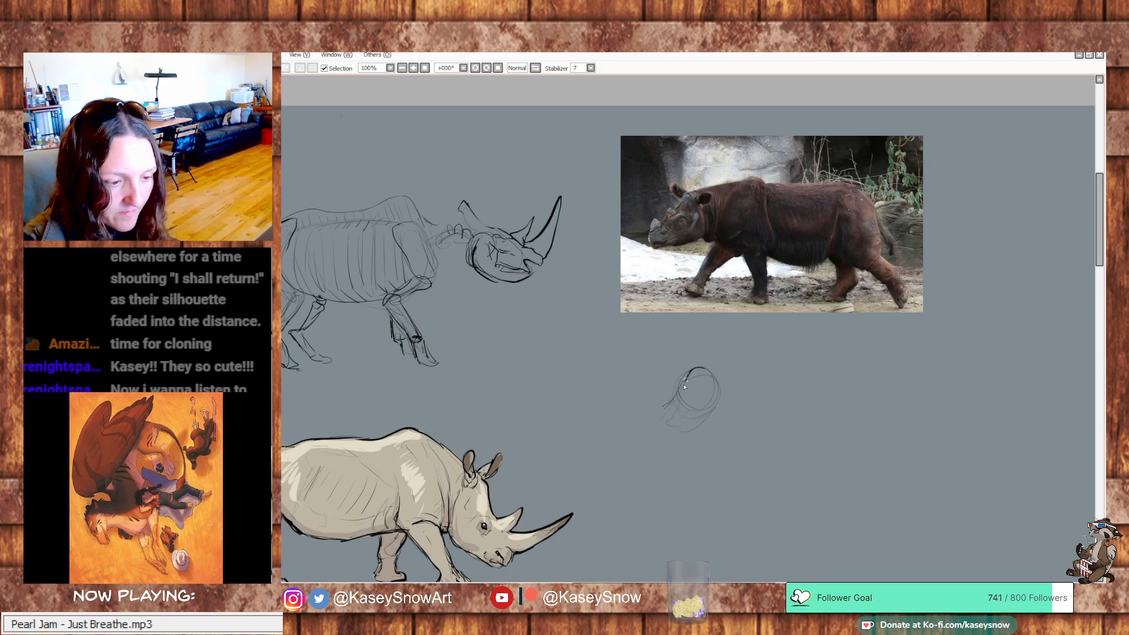
{"action": "mouse_move", "coordinate": [684, 383]}
{"action": "left_mouse_down"}
{"action": "mouse_move", "coordinate": [665, 407]}
{"action": "mouse_move", "coordinate": [693, 425]}
{"action": "mouse_move", "coordinate": [715, 379]}
{"action": "mouse_move", "coordinate": [704, 416]}
{"action": "mouse_move", "coordinate": [723, 409]}
{"action": "mouse_move", "coordinate": [715, 383]}
{"action": "mouse_move", "coordinate": [732, 367]}
{"action": "mouse_move", "coordinate": [721, 419]}
{"action": "mouse_move", "coordinate": [730, 367]}
{"action": "mouse_move", "coordinate": [780, 395]}
{"action": "mouse_move", "coordinate": [771, 362]}
{"action": "mouse_move", "coordinate": [761, 412]}
{"action": "mouse_move", "coordinate": [775, 362]}
{"action": "mouse_move", "coordinate": [757, 422]}
{"action": "mouse_move", "coordinate": [775, 360]}
{"action": "mouse_move", "coordinate": [756, 413]}
{"action": "left_mouse_up"}
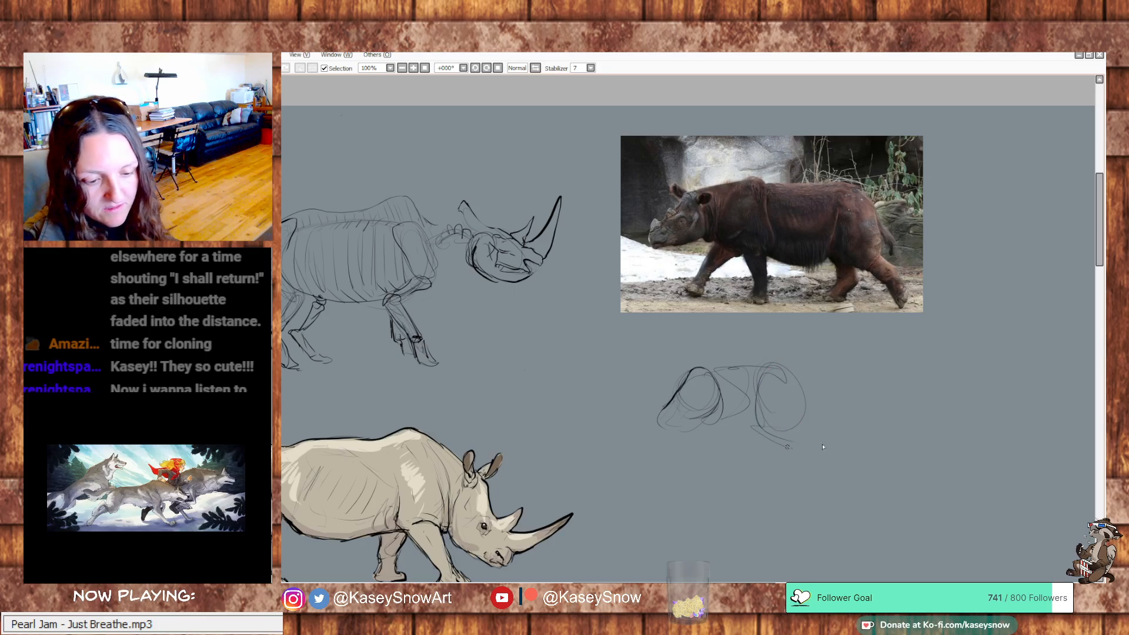
Sketch the rhino's long back, sagging belly, rounded rump and thigh contours extending from the shoulder oval
{"action": "mouse_move", "coordinate": [777, 365]}
{"action": "left_mouse_down"}
{"action": "mouse_move", "coordinate": [882, 356]}
{"action": "mouse_move", "coordinate": [916, 408]}
{"action": "left_mouse_up"}
{"action": "left_click_drag", "start_coordinate": [809, 449], "coordinate": [898, 419]}
{"action": "mouse_move", "coordinate": [841, 459]}
{"action": "left_mouse_down"}
{"action": "mouse_move", "coordinate": [897, 418]}
{"action": "mouse_move", "coordinate": [899, 447]}
{"action": "mouse_move", "coordinate": [945, 406]}
{"action": "mouse_move", "coordinate": [912, 372]}
{"action": "mouse_move", "coordinate": [924, 384]}
{"action": "mouse_move", "coordinate": [916, 374]}
{"action": "mouse_move", "coordinate": [926, 375]}
{"action": "mouse_move", "coordinate": [938, 439]}
{"action": "mouse_move", "coordinate": [925, 459]}
{"action": "mouse_move", "coordinate": [901, 443]}
{"action": "mouse_move", "coordinate": [929, 456]}
{"action": "left_mouse_up"}
{"action": "mouse_move", "coordinate": [942, 424]}
{"action": "left_mouse_down"}
{"action": "mouse_move", "coordinate": [931, 456]}
{"action": "mouse_move", "coordinate": [960, 454]}
{"action": "mouse_move", "coordinate": [954, 486]}
{"action": "left_mouse_up"}
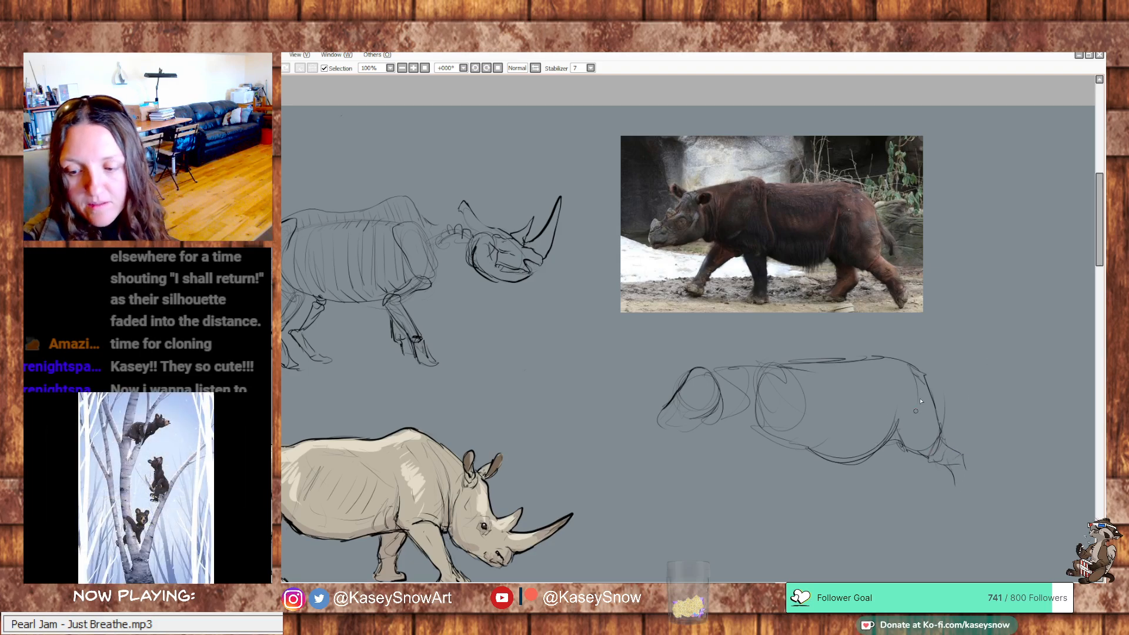
{"action": "left_click_drag", "start_coordinate": [906, 428], "coordinate": [914, 412]}
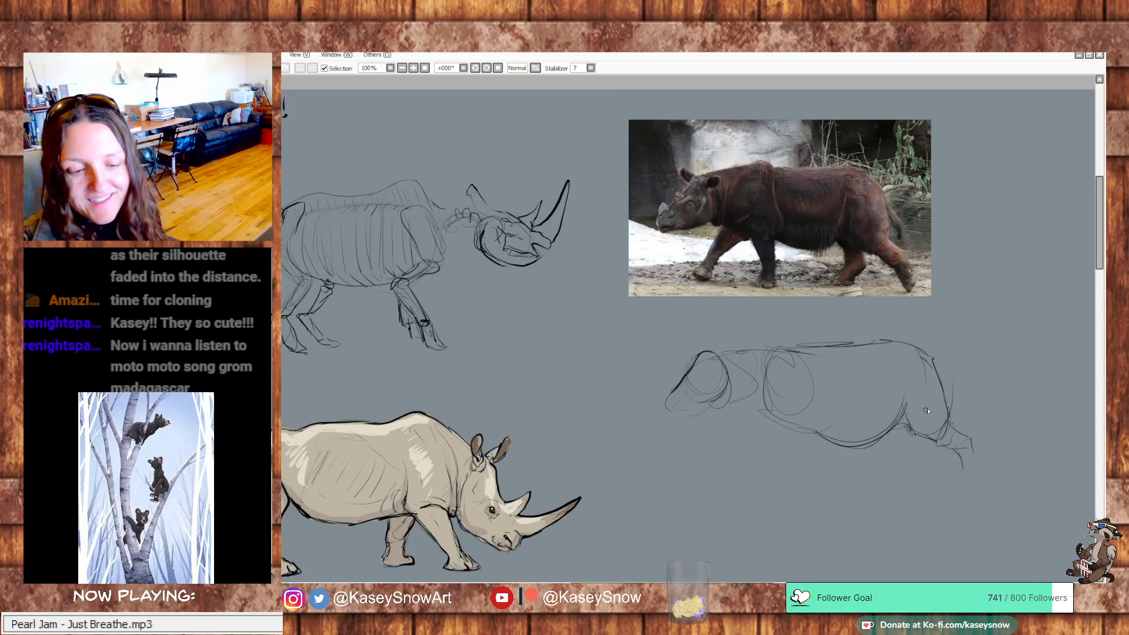
Sketch the hanging tail, both hind legs with feet and short belly hairs, undoing the rough leg stroke
{"action": "left_click_drag", "start_coordinate": [932, 357], "coordinate": [941, 381]}
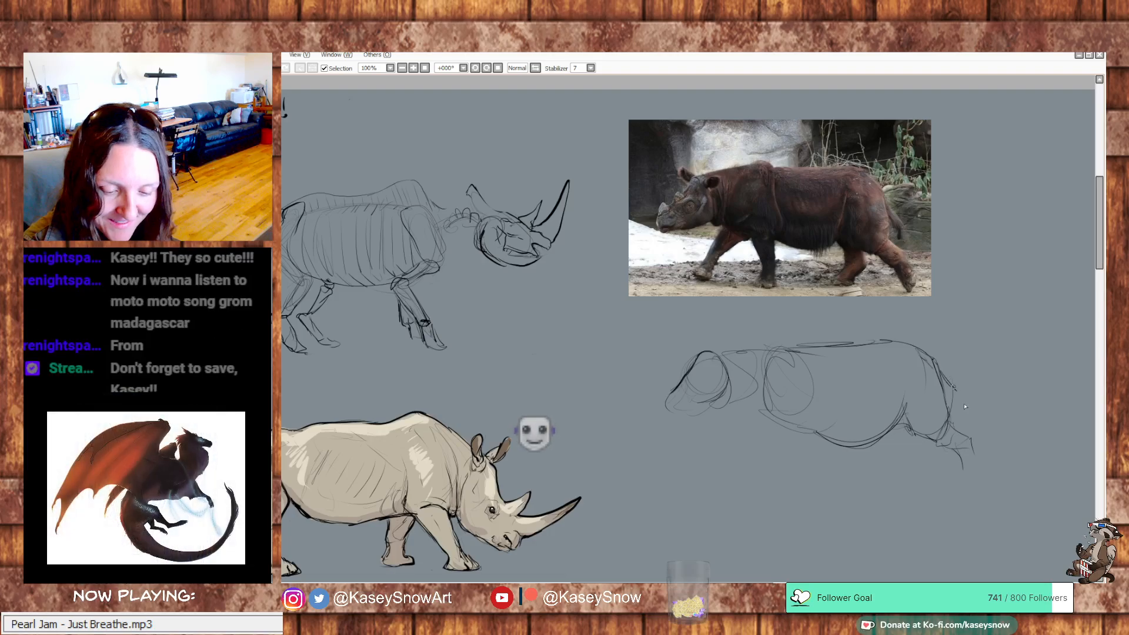
{"action": "left_click_drag", "start_coordinate": [946, 395], "coordinate": [969, 422]}
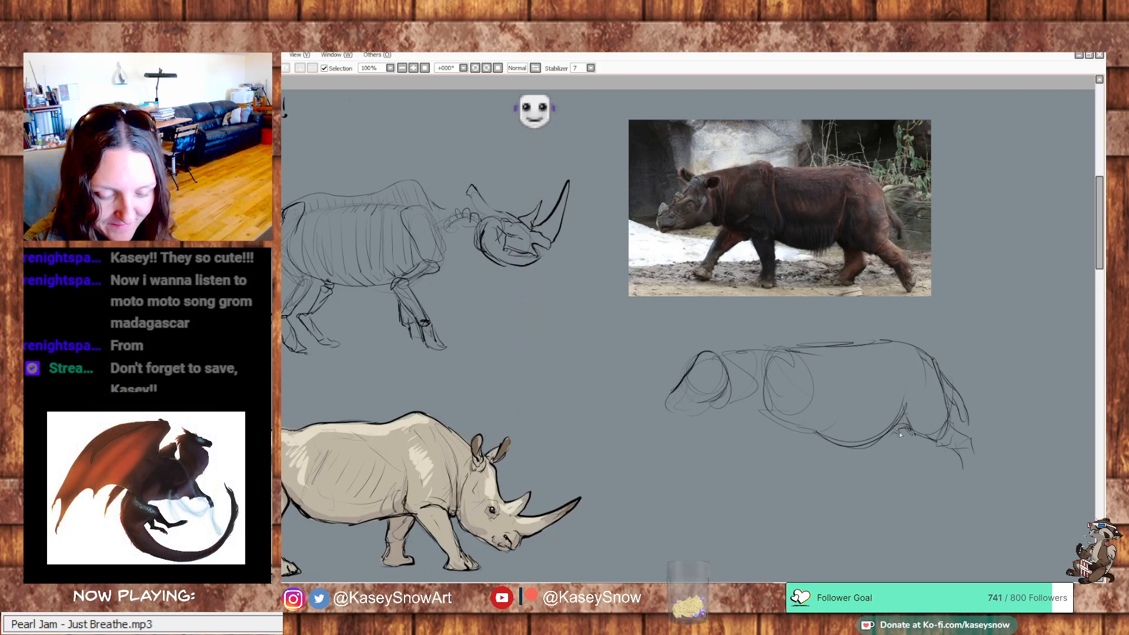
{"action": "mouse_move", "coordinate": [898, 431]}
{"action": "left_mouse_down"}
{"action": "mouse_move", "coordinate": [916, 460]}
{"action": "mouse_move", "coordinate": [938, 377]}
{"action": "mouse_move", "coordinate": [927, 460]}
{"action": "mouse_move", "coordinate": [899, 442]}
{"action": "mouse_move", "coordinate": [908, 457]}
{"action": "mouse_move", "coordinate": [889, 473]}
{"action": "mouse_move", "coordinate": [926, 460]}
{"action": "mouse_move", "coordinate": [914, 480]}
{"action": "mouse_move", "coordinate": [884, 483]}
{"action": "mouse_move", "coordinate": [912, 484]}
{"action": "left_mouse_up"}
{"action": "key", "text": "ctrl+z"}
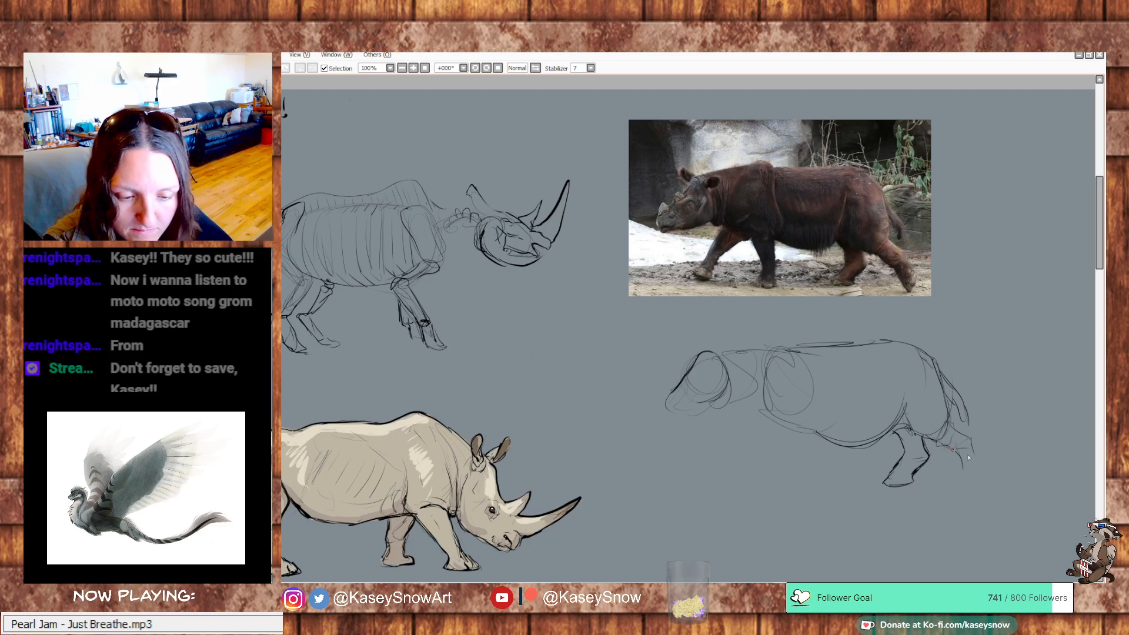
{"action": "mouse_move", "coordinate": [956, 451]}
{"action": "left_mouse_down"}
{"action": "mouse_move", "coordinate": [980, 482]}
{"action": "mouse_move", "coordinate": [986, 468]}
{"action": "left_mouse_up"}
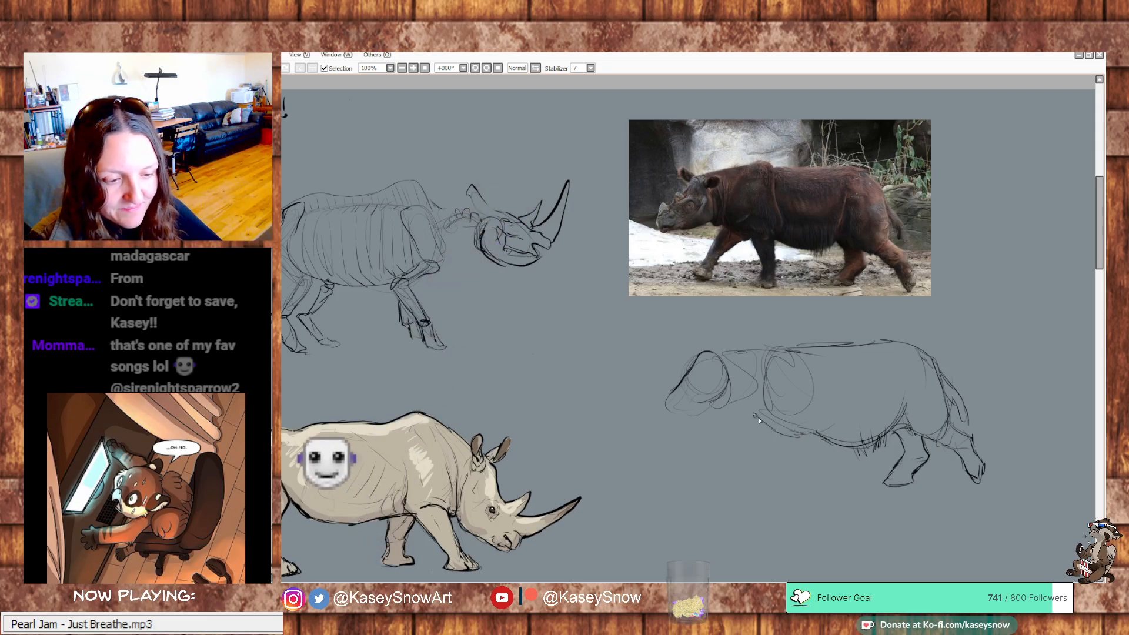
Outline the rhino's muzzle, jaw and far ear, and darken the line over the neck and shoulder hump
{"action": "mouse_move", "coordinate": [730, 402]}
{"action": "left_mouse_down"}
{"action": "mouse_move", "coordinate": [729, 416]}
{"action": "mouse_move", "coordinate": [673, 423]}
{"action": "mouse_move", "coordinate": [712, 418]}
{"action": "mouse_move", "coordinate": [666, 402]}
{"action": "mouse_move", "coordinate": [664, 428]}
{"action": "left_mouse_up"}
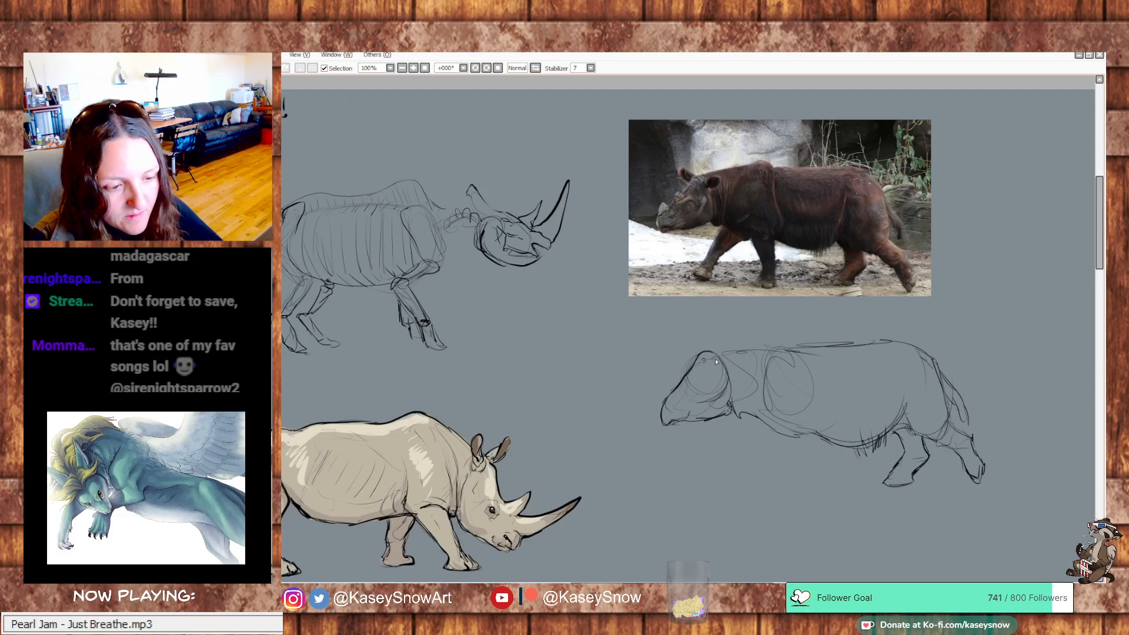
{"action": "mouse_move", "coordinate": [708, 351]}
{"action": "left_mouse_down"}
{"action": "mouse_move", "coordinate": [691, 340]}
{"action": "mouse_move", "coordinate": [696, 357]}
{"action": "left_mouse_up"}
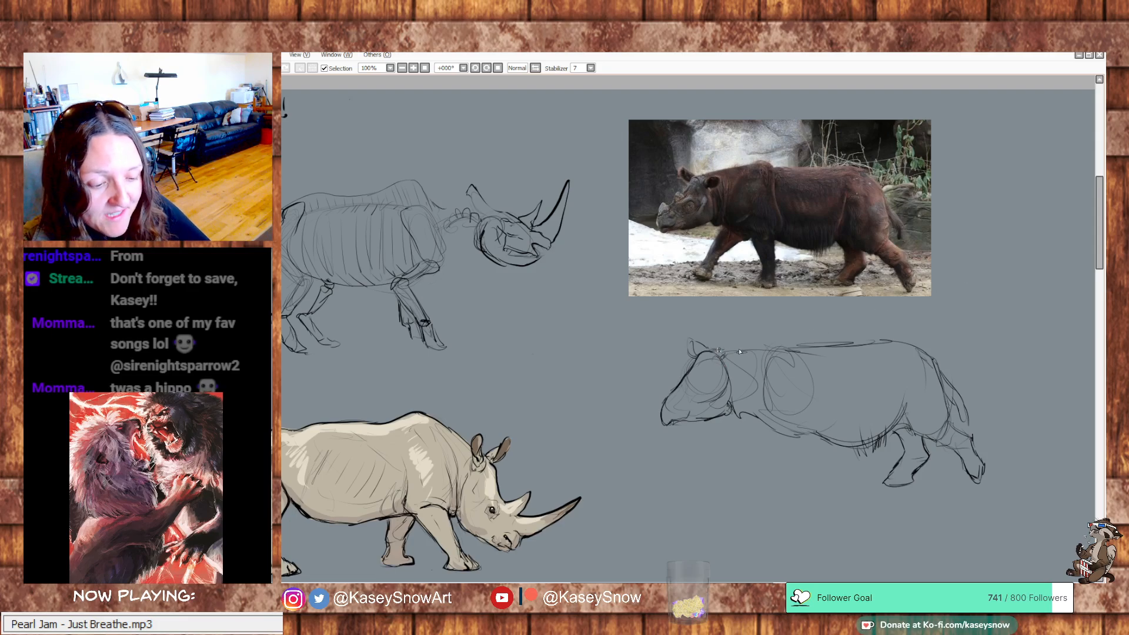
{"action": "mouse_move", "coordinate": [782, 348]}
{"action": "left_mouse_down"}
{"action": "mouse_move", "coordinate": [742, 347]}
{"action": "mouse_move", "coordinate": [807, 342]}
{"action": "mouse_move", "coordinate": [813, 358]}
{"action": "left_mouse_up"}
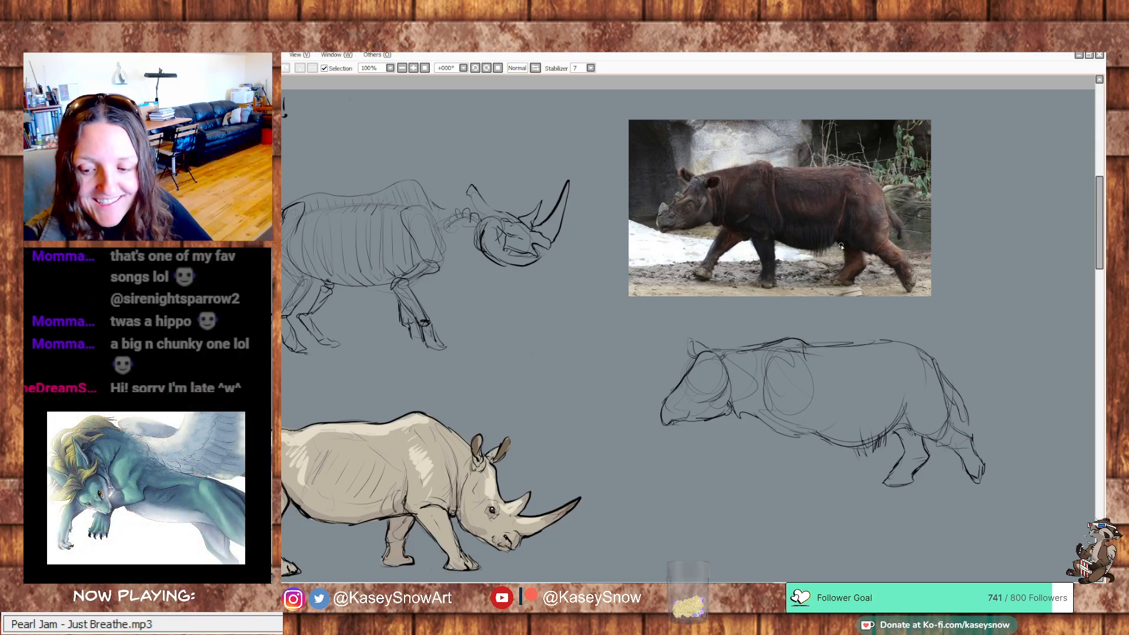
Rework the shoulder hump line, and draw the shoulder fold, neck folds, small horn and nostril
{"action": "key", "text": "e"}
{"action": "mouse_move", "coordinate": [802, 341]}
{"action": "left_mouse_down"}
{"action": "mouse_move", "coordinate": [777, 342]}
{"action": "mouse_move", "coordinate": [803, 339]}
{"action": "mouse_move", "coordinate": [807, 356]}
{"action": "left_mouse_up"}
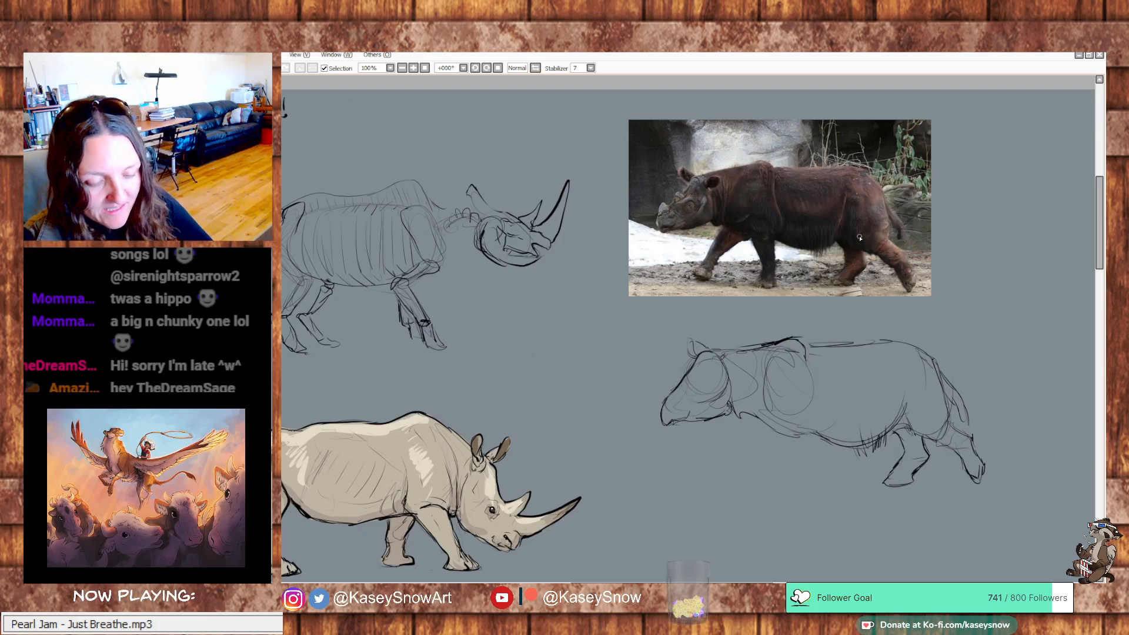
{"action": "key", "text": "ctrl+z"}
{"action": "key", "text": "ctrl+z"}
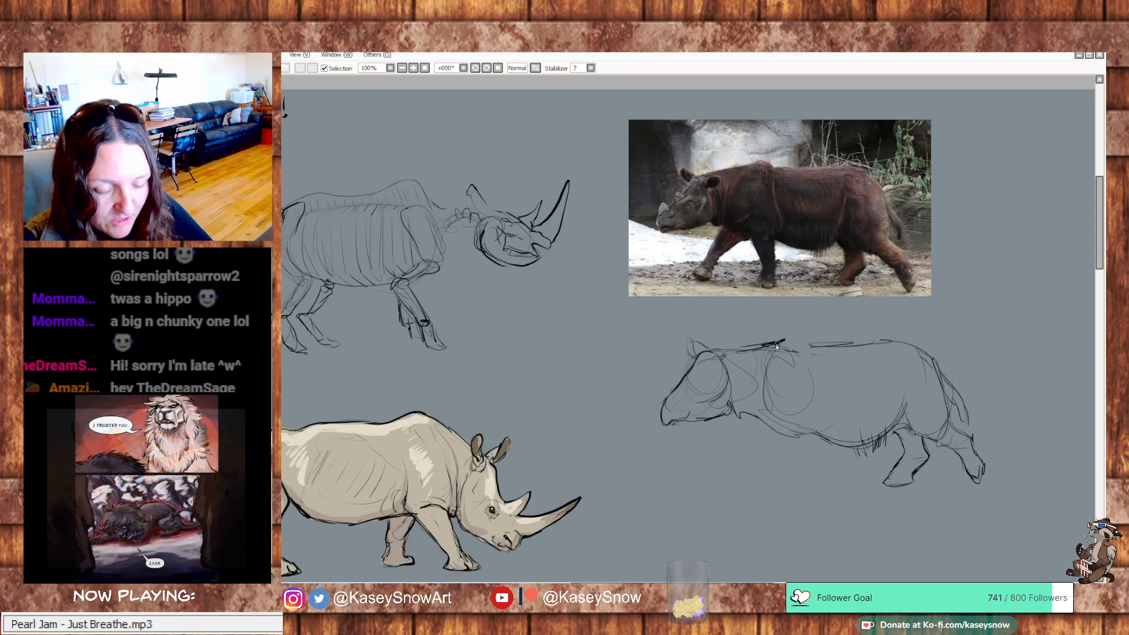
{"action": "mouse_move", "coordinate": [779, 341]}
{"action": "left_mouse_down"}
{"action": "mouse_move", "coordinate": [812, 419]}
{"action": "mouse_move", "coordinate": [803, 430]}
{"action": "mouse_move", "coordinate": [761, 412]}
{"action": "mouse_move", "coordinate": [775, 345]}
{"action": "mouse_move", "coordinate": [758, 411]}
{"action": "mouse_move", "coordinate": [774, 432]}
{"action": "mouse_move", "coordinate": [748, 416]}
{"action": "mouse_move", "coordinate": [765, 420]}
{"action": "mouse_move", "coordinate": [749, 394]}
{"action": "mouse_move", "coordinate": [745, 420]}
{"action": "mouse_move", "coordinate": [733, 414]}
{"action": "mouse_move", "coordinate": [734, 374]}
{"action": "mouse_move", "coordinate": [730, 414]}
{"action": "left_mouse_up"}
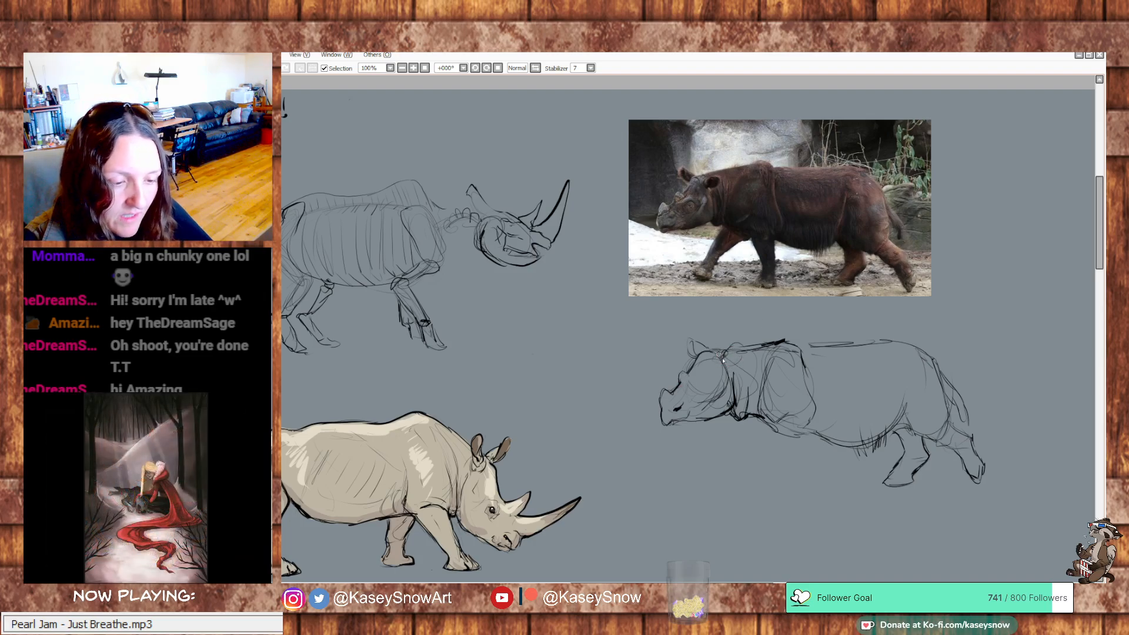
Draw the rhino's rounded near ear and refine the nape and shoulder hump contour into the back line
{"action": "left_click_drag", "start_coordinate": [727, 368], "coordinate": [727, 354]}
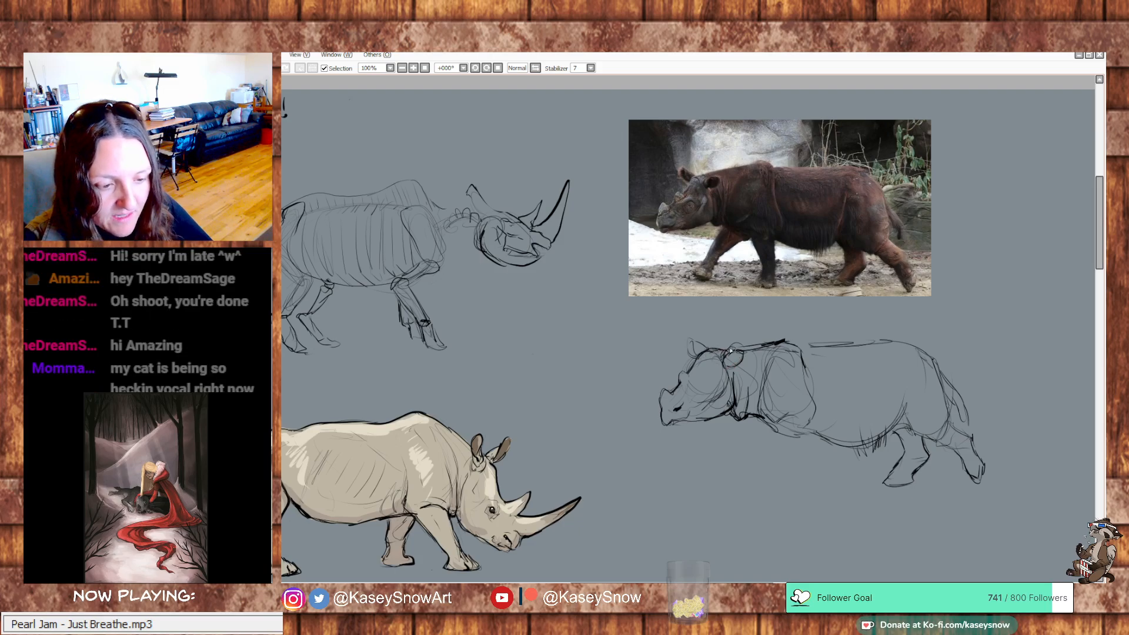
{"action": "left_click_drag", "start_coordinate": [728, 351], "coordinate": [785, 339]}
{"action": "left_click_drag", "start_coordinate": [739, 347], "coordinate": [773, 345]}
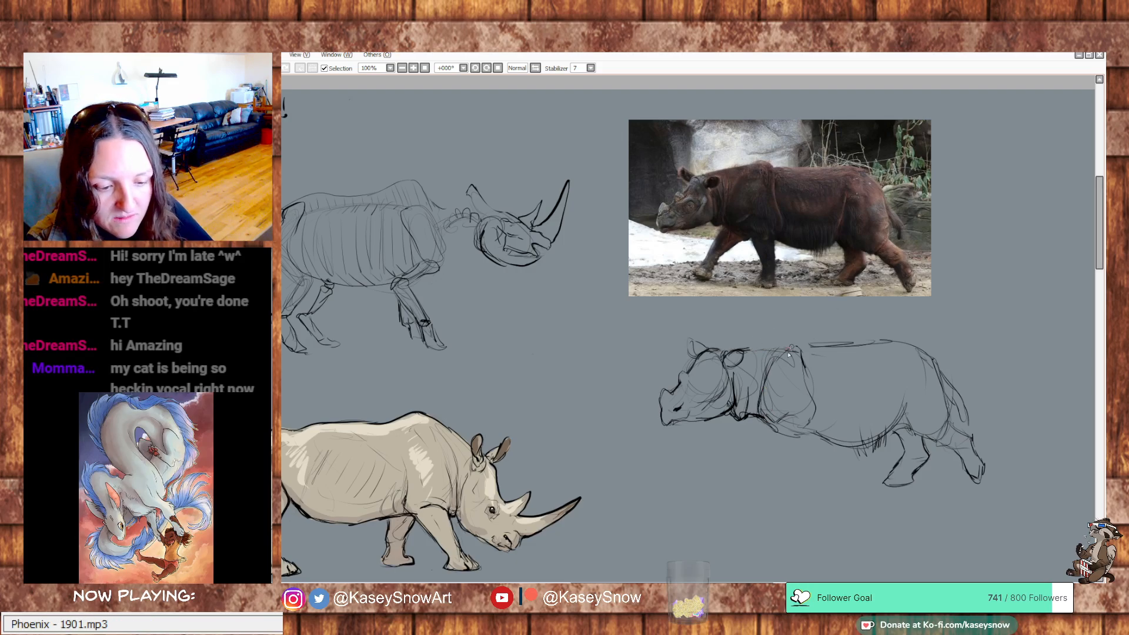
{"action": "mouse_move", "coordinate": [810, 349]}
{"action": "left_mouse_down"}
{"action": "mouse_move", "coordinate": [826, 344]}
{"action": "mouse_move", "coordinate": [780, 353]}
{"action": "mouse_move", "coordinate": [765, 341]}
{"action": "mouse_move", "coordinate": [795, 342]}
{"action": "left_mouse_up"}
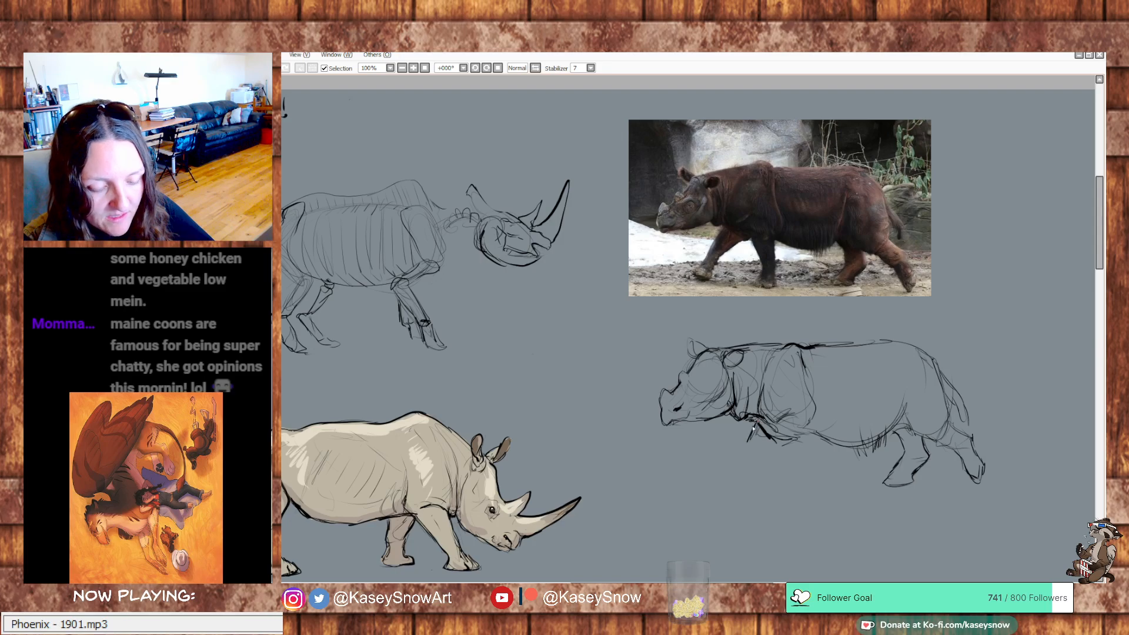
Draw both front legs in mid-stride with feet and toenails, and darken their contours
{"action": "mouse_move", "coordinate": [756, 418]}
{"action": "left_mouse_down"}
{"action": "mouse_move", "coordinate": [751, 461]}
{"action": "mouse_move", "coordinate": [776, 448]}
{"action": "mouse_move", "coordinate": [762, 460]}
{"action": "mouse_move", "coordinate": [743, 447]}
{"action": "mouse_move", "coordinate": [735, 465]}
{"action": "mouse_move", "coordinate": [757, 466]}
{"action": "mouse_move", "coordinate": [748, 477]}
{"action": "mouse_move", "coordinate": [754, 467]}
{"action": "mouse_move", "coordinate": [735, 458]}
{"action": "mouse_move", "coordinate": [724, 486]}
{"action": "mouse_move", "coordinate": [753, 473]}
{"action": "mouse_move", "coordinate": [741, 501]}
{"action": "left_mouse_up"}
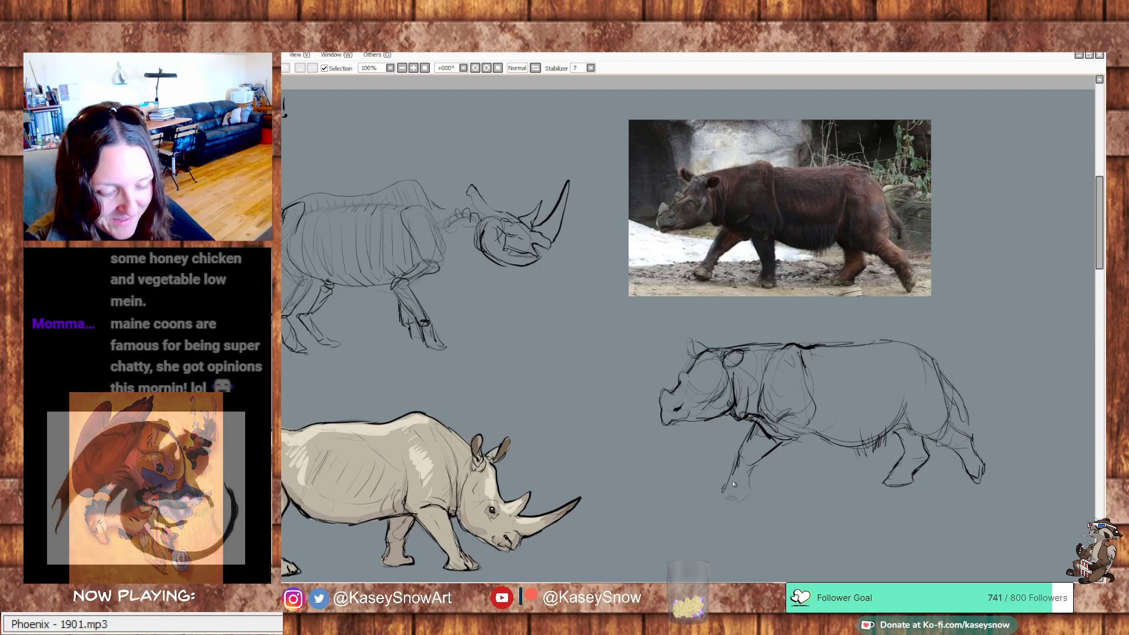
{"action": "mouse_move", "coordinate": [769, 448]}
{"action": "left_mouse_down"}
{"action": "mouse_move", "coordinate": [795, 440]}
{"action": "mouse_move", "coordinate": [795, 421]}
{"action": "mouse_move", "coordinate": [809, 431]}
{"action": "mouse_move", "coordinate": [792, 419]}
{"action": "mouse_move", "coordinate": [796, 462]}
{"action": "mouse_move", "coordinate": [784, 439]}
{"action": "mouse_move", "coordinate": [794, 455]}
{"action": "mouse_move", "coordinate": [814, 440]}
{"action": "mouse_move", "coordinate": [799, 470]}
{"action": "mouse_move", "coordinate": [795, 460]}
{"action": "mouse_move", "coordinate": [802, 482]}
{"action": "mouse_move", "coordinate": [822, 481]}
{"action": "mouse_move", "coordinate": [820, 492]}
{"action": "mouse_move", "coordinate": [798, 486]}
{"action": "mouse_move", "coordinate": [792, 499]}
{"action": "mouse_move", "coordinate": [826, 491]}
{"action": "left_mouse_up"}
{"action": "left_click_drag", "start_coordinate": [823, 475], "coordinate": [825, 495]}
{"action": "left_click_drag", "start_coordinate": [784, 442], "coordinate": [760, 455]}
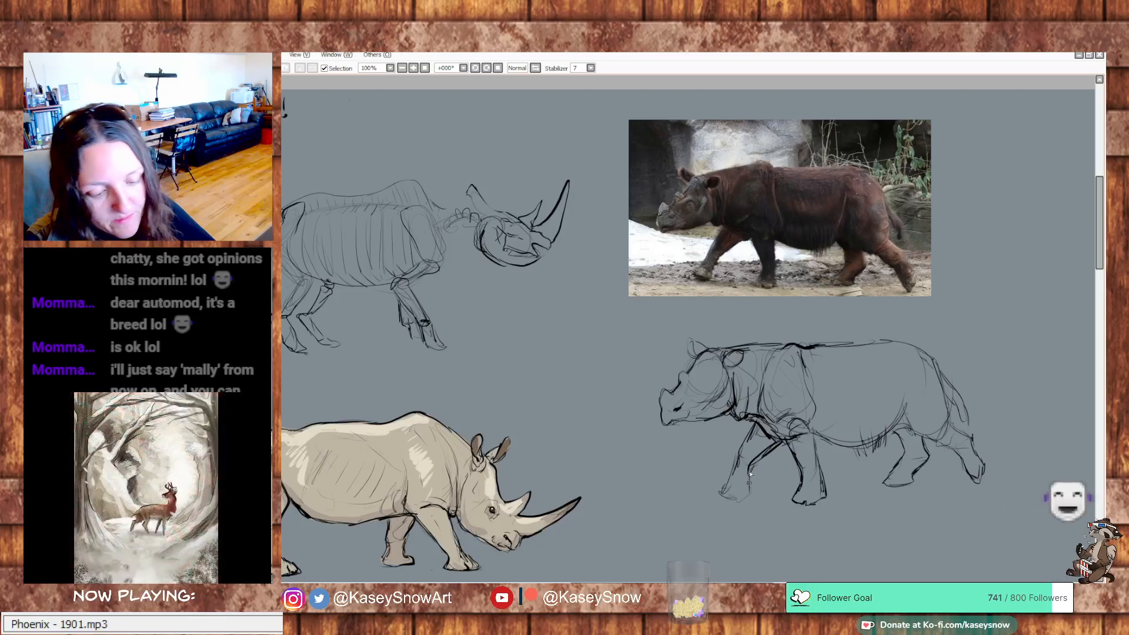
{"action": "left_click_drag", "start_coordinate": [738, 492], "coordinate": [728, 497]}
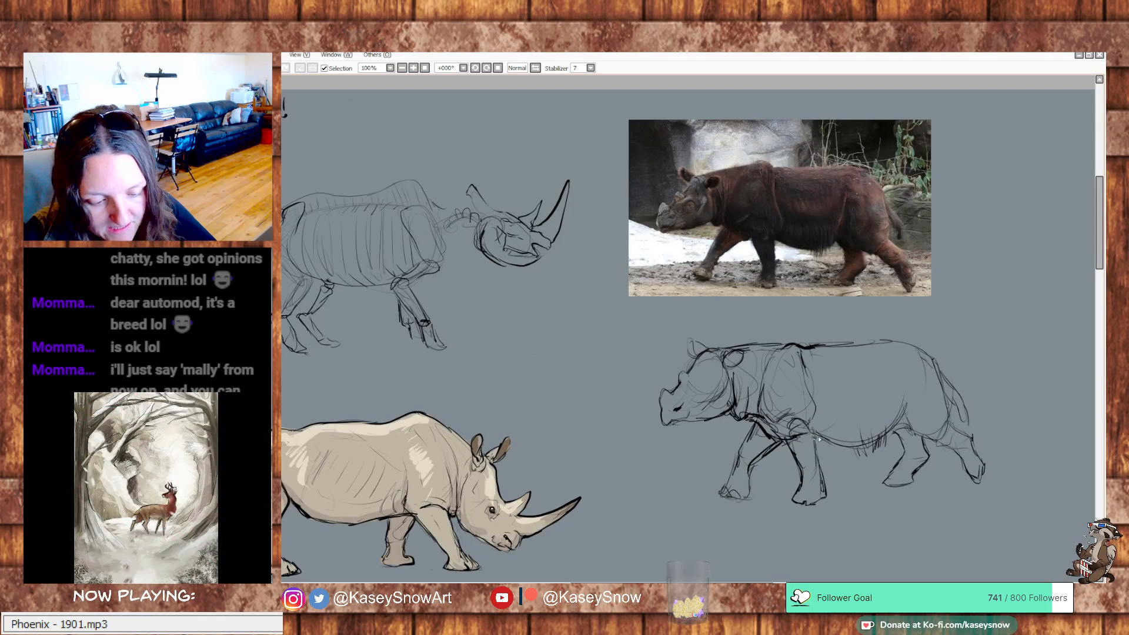
Darken the belly line and hind foot, and add hair strokes on the shoulder hump, upper flank and tail
{"action": "mouse_move", "coordinate": [816, 435]}
{"action": "left_mouse_down"}
{"action": "mouse_move", "coordinate": [845, 448]}
{"action": "mouse_move", "coordinate": [891, 433]}
{"action": "left_mouse_up"}
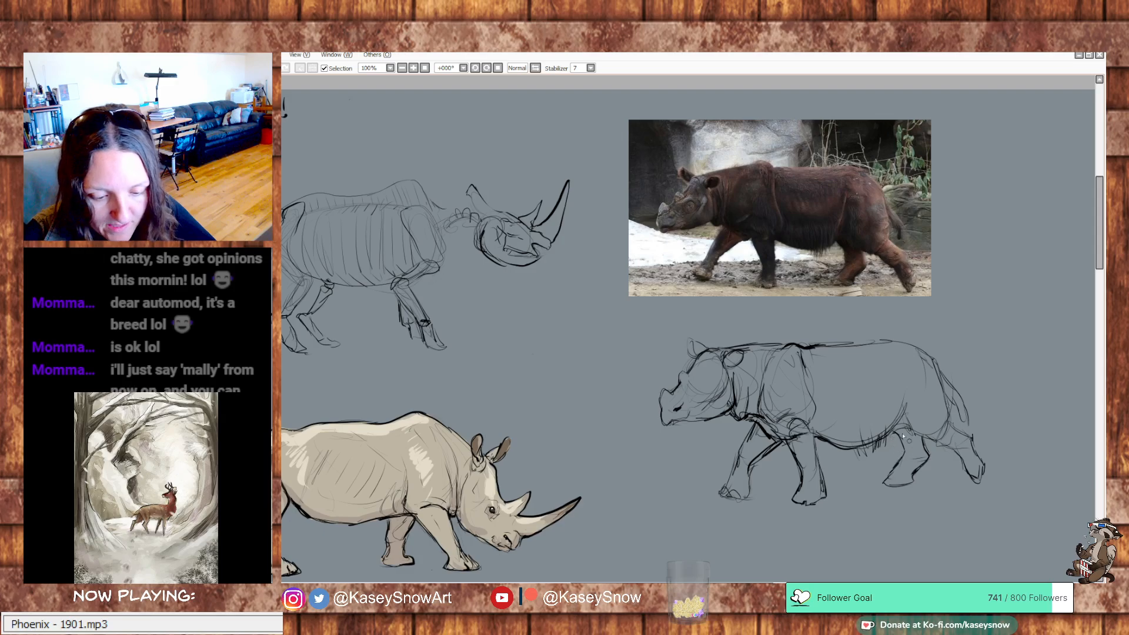
{"action": "left_click_drag", "start_coordinate": [985, 459], "coordinate": [983, 480]}
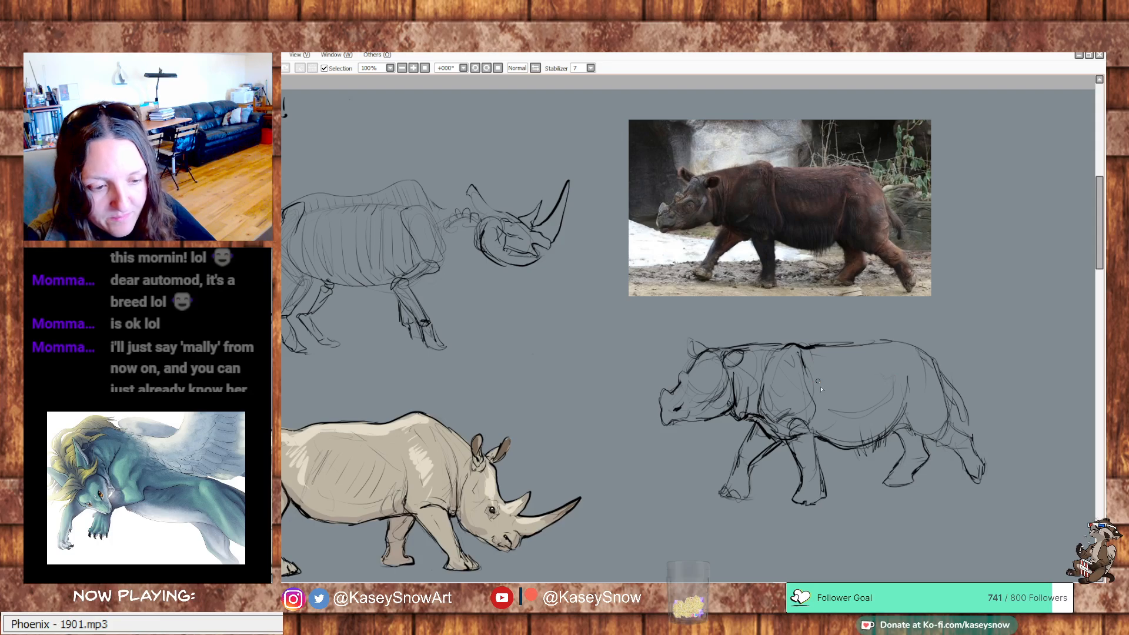
{"action": "left_click_drag", "start_coordinate": [819, 384], "coordinate": [833, 385]}
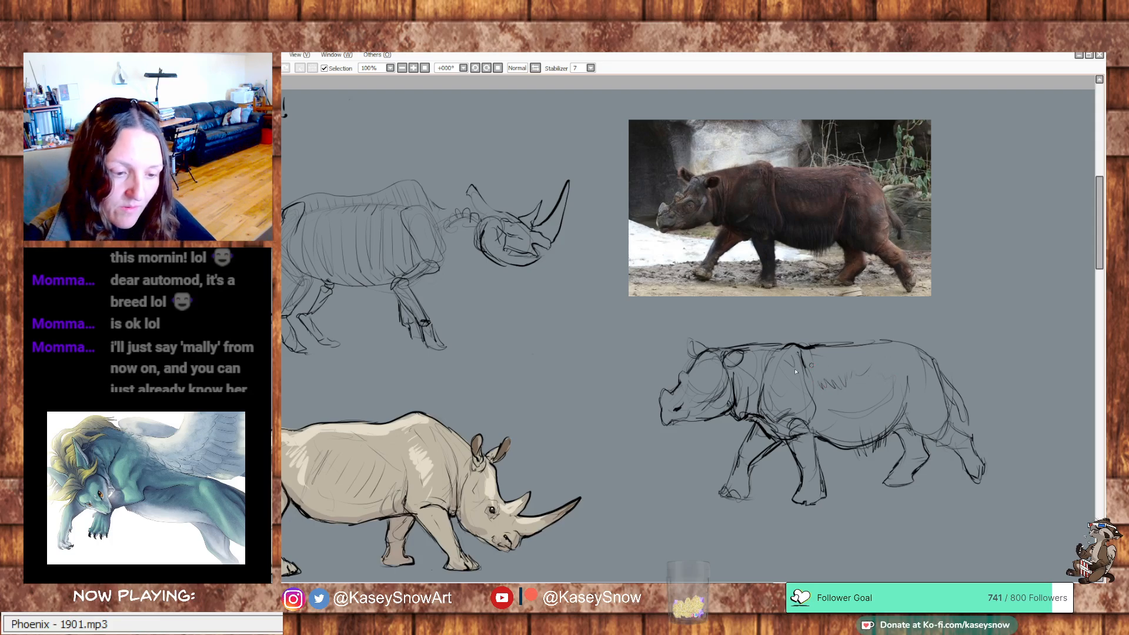
{"action": "mouse_move", "coordinate": [778, 355]}
{"action": "left_mouse_down"}
{"action": "mouse_move", "coordinate": [781, 372]}
{"action": "mouse_move", "coordinate": [799, 378]}
{"action": "mouse_move", "coordinate": [901, 362]}
{"action": "left_mouse_up"}
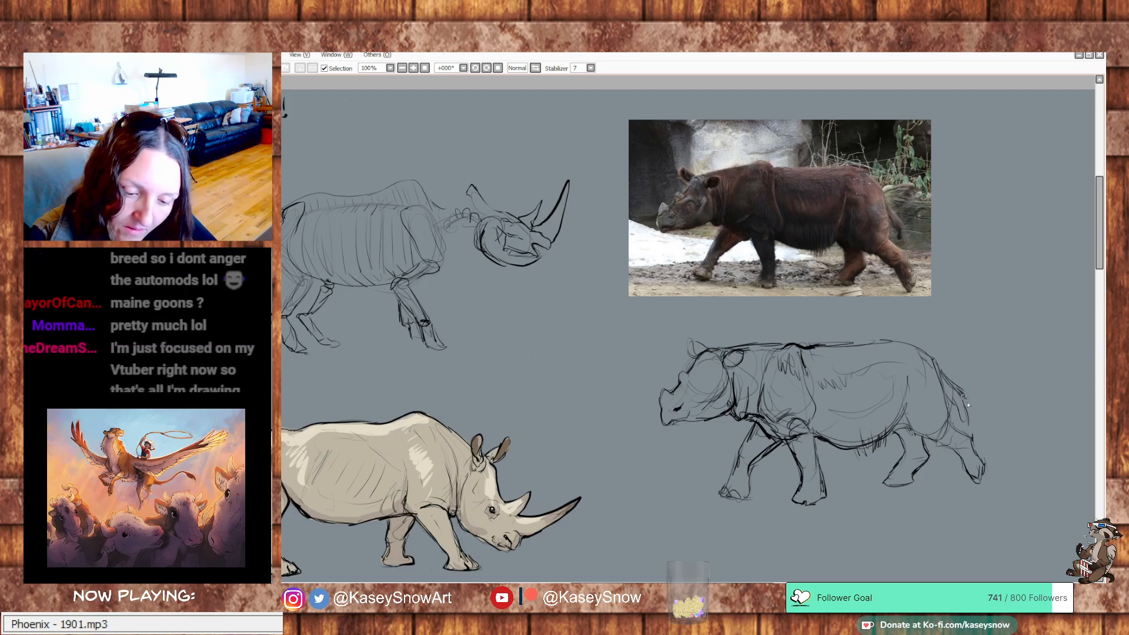
{"action": "left_click_drag", "start_coordinate": [961, 395], "coordinate": [970, 432]}
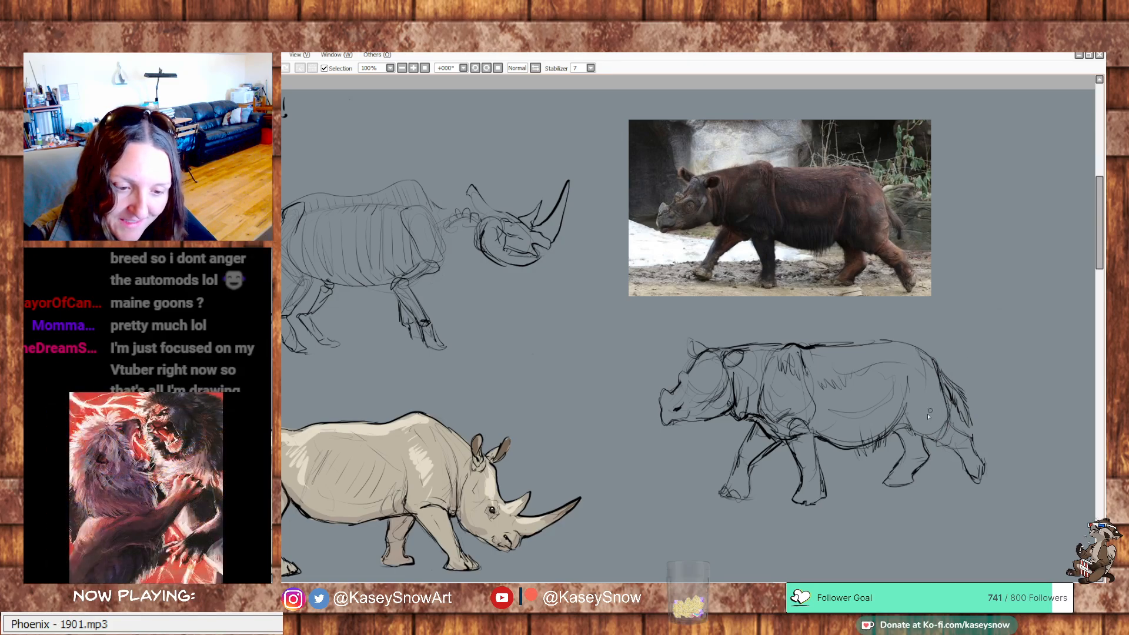
Define the hip fold and add a row of light curved rib strokes across the rhino's flank
{"action": "left_click_drag", "start_coordinate": [910, 384], "coordinate": [892, 424]}
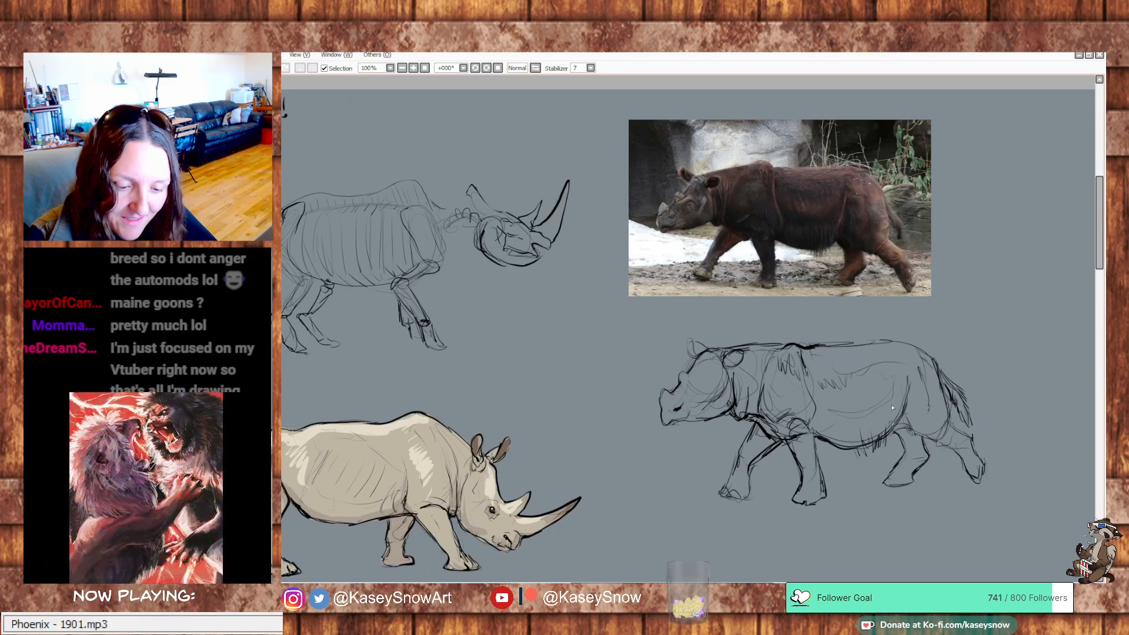
{"action": "left_click_drag", "start_coordinate": [889, 375], "coordinate": [888, 403]}
{"action": "left_click_drag", "start_coordinate": [875, 380], "coordinate": [869, 412]}
{"action": "left_click_drag", "start_coordinate": [860, 389], "coordinate": [850, 421]}
{"action": "left_click_drag", "start_coordinate": [839, 401], "coordinate": [842, 411]}
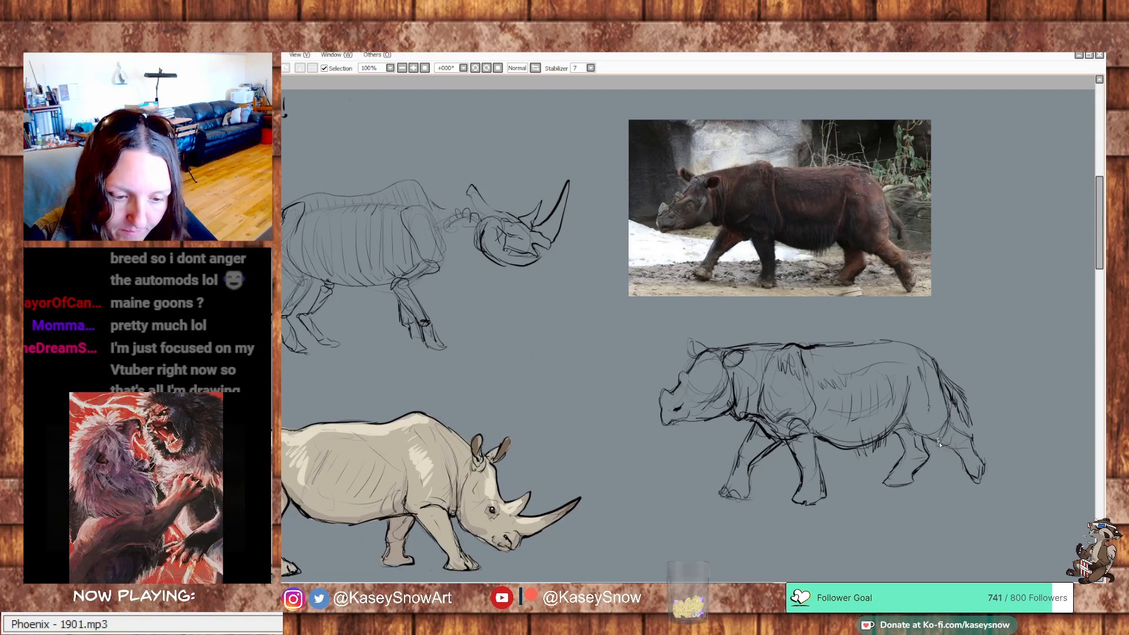
Darken the near hind leg's contours and draw the rhino's eye with surrounding wrinkles
{"action": "left_click_drag", "start_coordinate": [926, 440], "coordinate": [970, 474]}
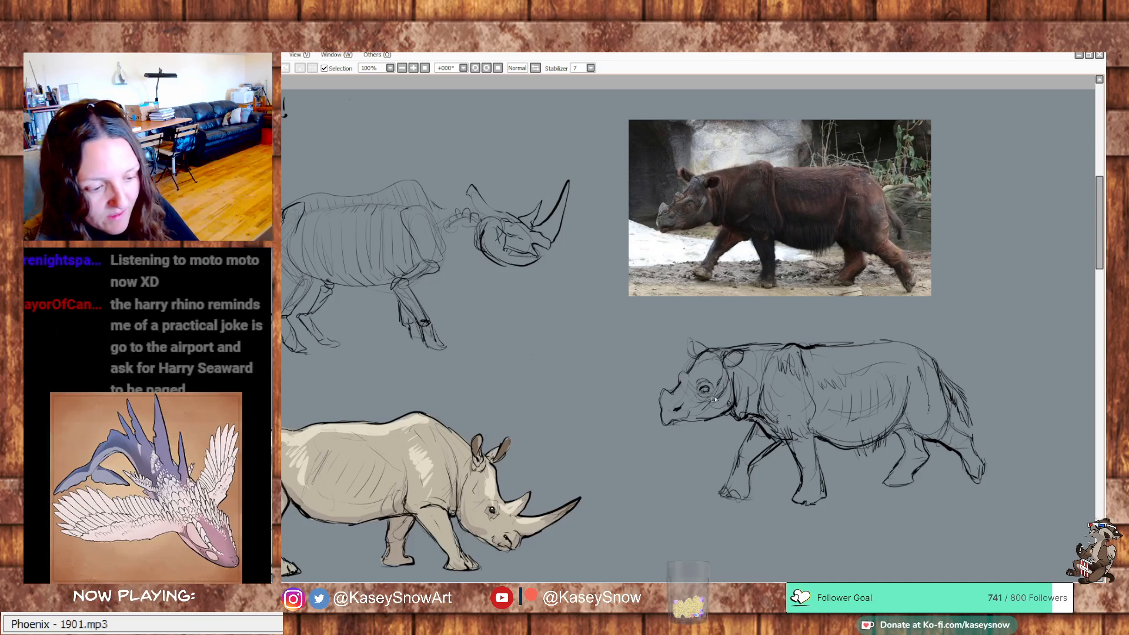
{"action": "left_click_drag", "start_coordinate": [551, 440], "coordinate": [991, 412]}
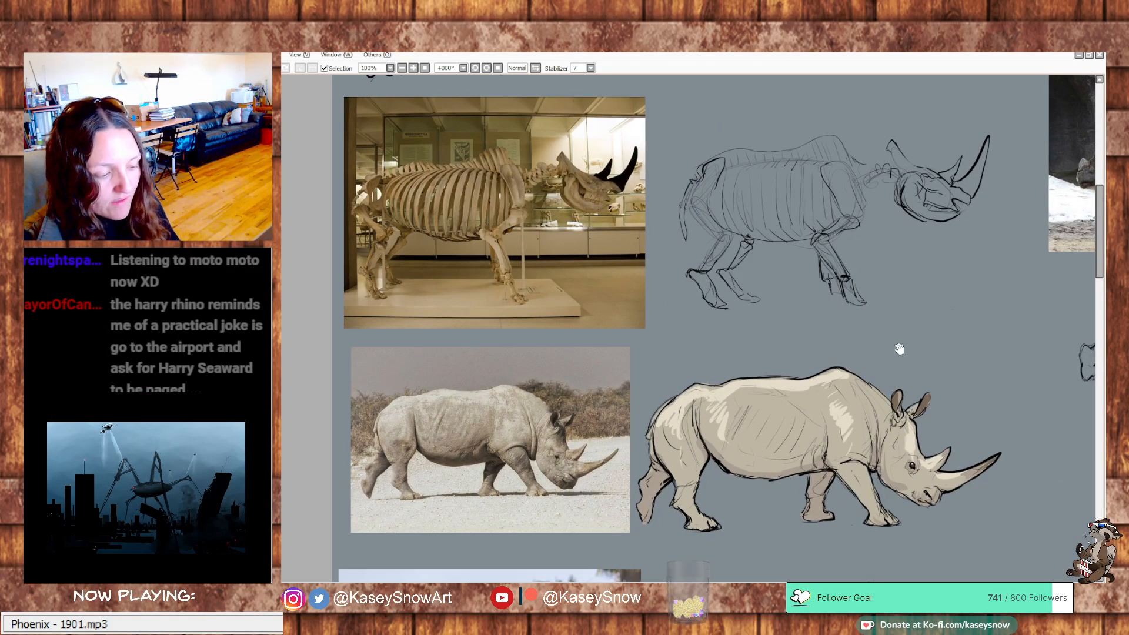
{"action": "left_click_drag", "start_coordinate": [844, 433], "coordinate": [502, 471]}
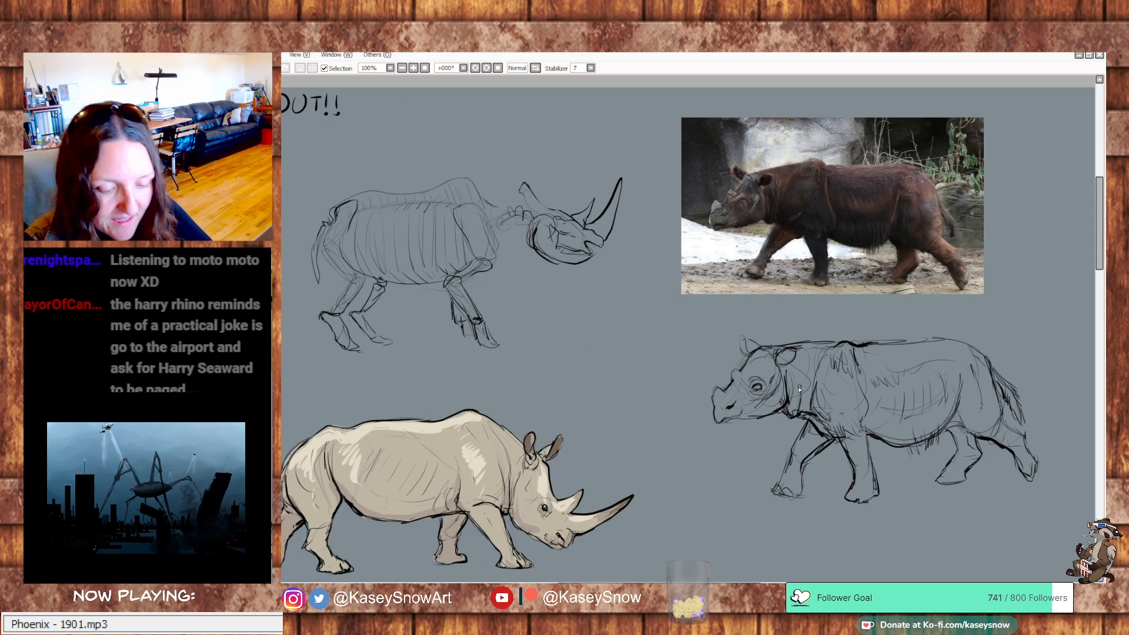
Refine the hairy rhino's head with darker strokes on the far ear, jaw, mouth, throat, brow and nose horn
{"action": "mouse_move", "coordinate": [791, 370]}
{"action": "left_mouse_down"}
{"action": "mouse_move", "coordinate": [789, 411]}
{"action": "mouse_move", "coordinate": [775, 414]}
{"action": "left_mouse_up"}
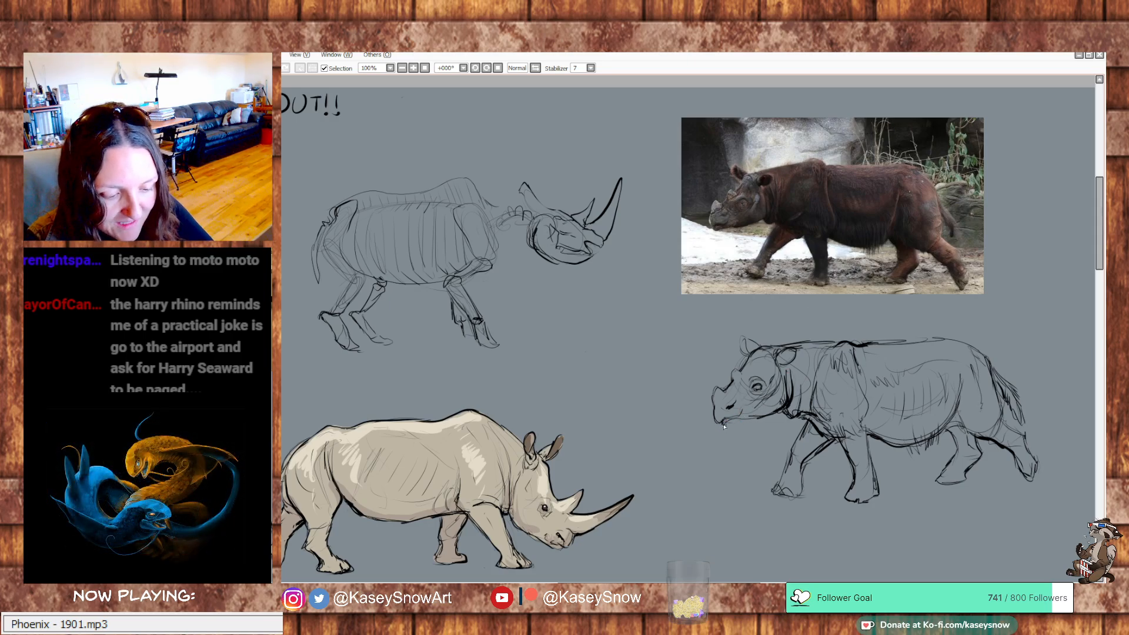
{"action": "left_click_drag", "start_coordinate": [729, 427], "coordinate": [753, 416]}
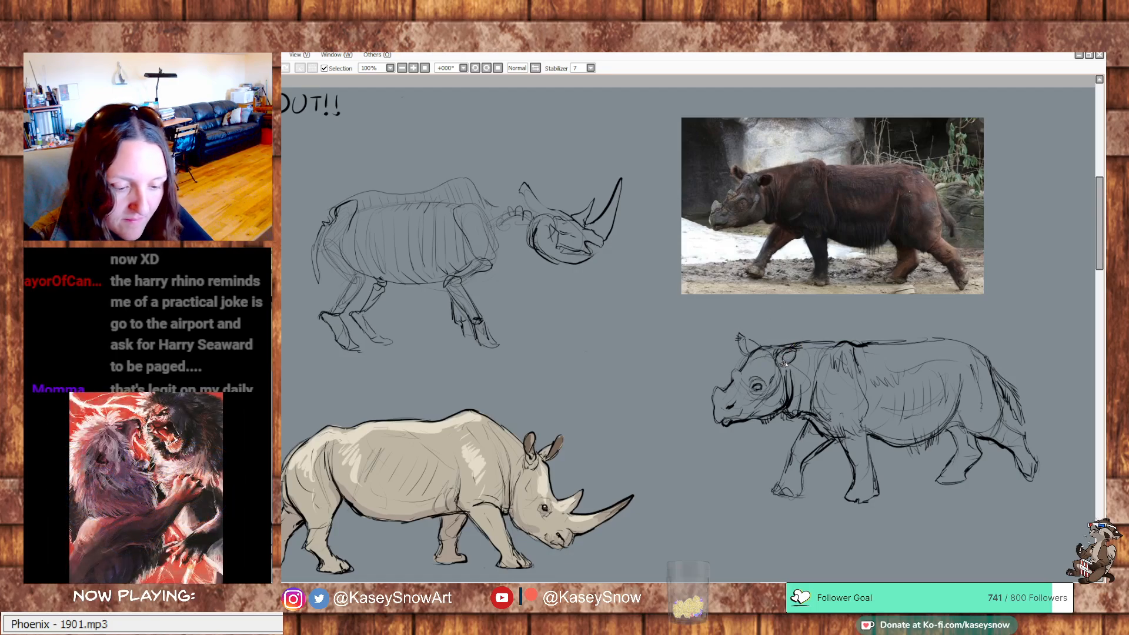
{"action": "mouse_move", "coordinate": [738, 387]}
{"action": "left_mouse_down"}
{"action": "mouse_move", "coordinate": [749, 377]}
{"action": "mouse_move", "coordinate": [738, 381]}
{"action": "left_mouse_up"}
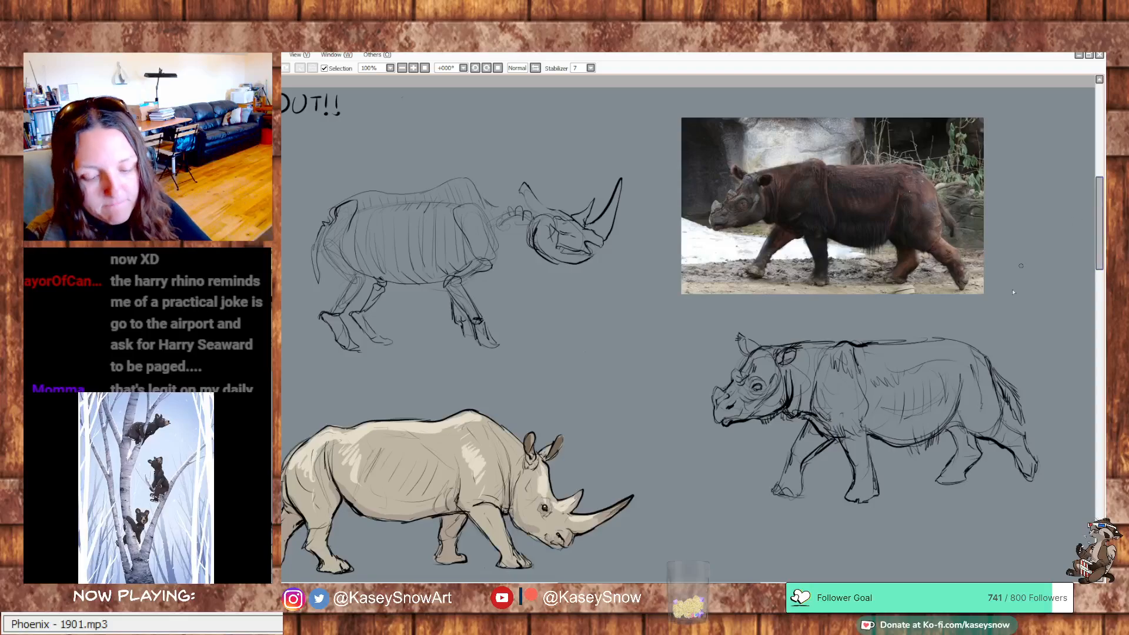
{"action": "left_click_drag", "start_coordinate": [928, 427], "coordinate": [877, 424]}
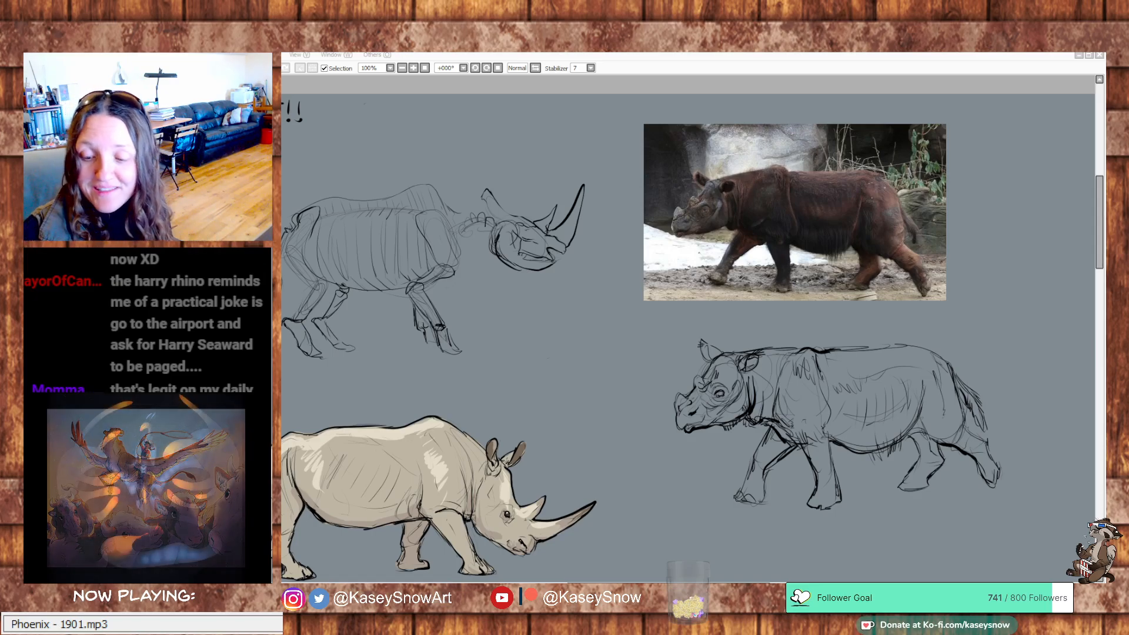
Review the finished rhino studies across the canvas, comparing the white rhino, skeleton and mother-and-calf sketches with their reference photos
{"action": "left_click", "coordinate": [903, 57]}
{"action": "left_click_drag", "start_coordinate": [785, 413], "coordinate": [884, 281]}
{"action": "left_click_drag", "start_coordinate": [900, 316], "coordinate": [900, 327]}
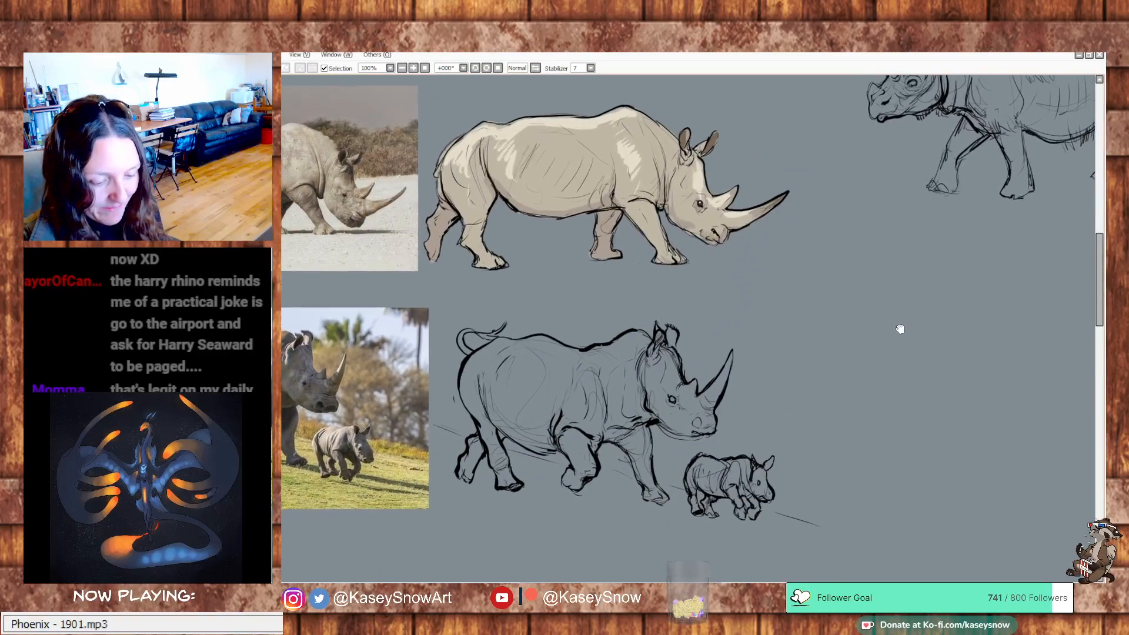
{"action": "left_click_drag", "start_coordinate": [939, 291], "coordinate": [938, 297]}
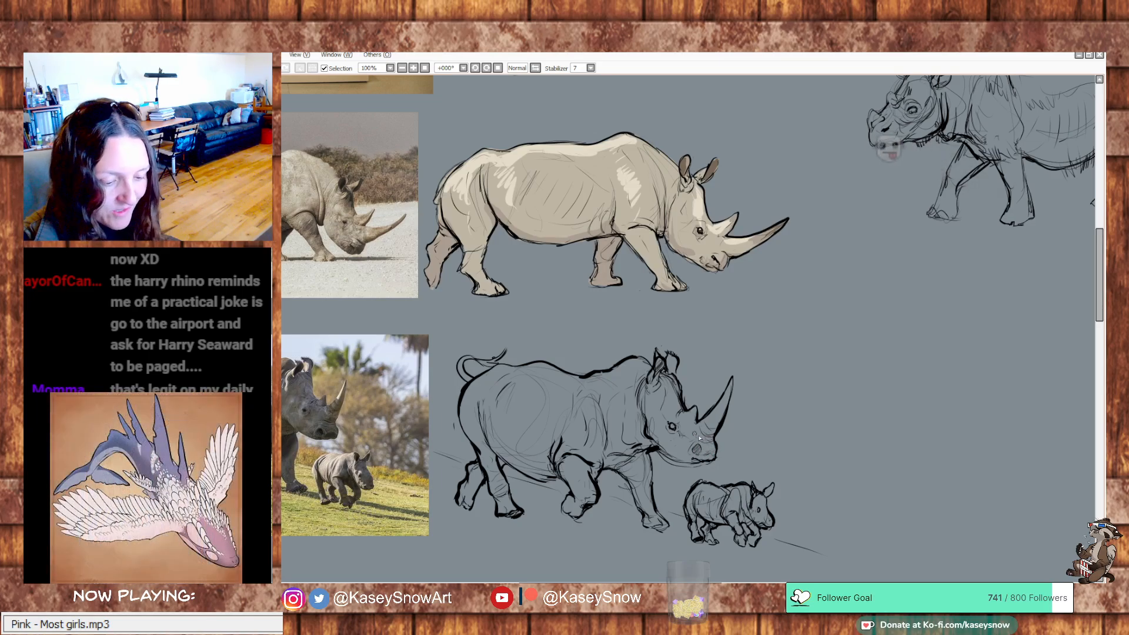
{"action": "left_click_drag", "start_coordinate": [853, 399], "coordinate": [942, 406]}
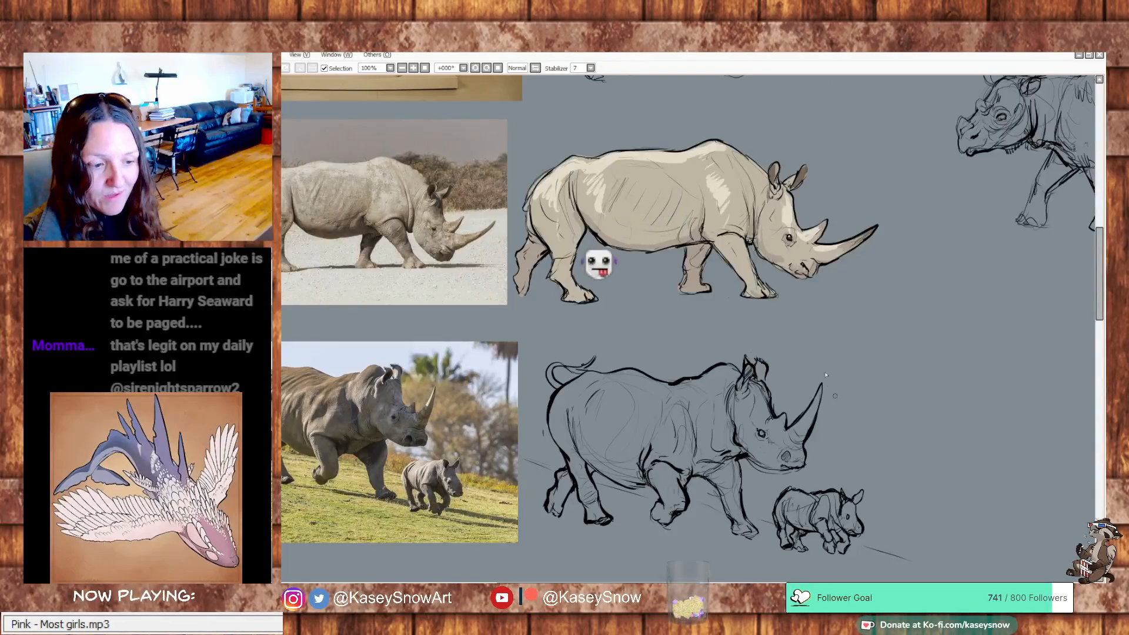
{"action": "left_click_drag", "start_coordinate": [857, 326], "coordinate": [921, 550]}
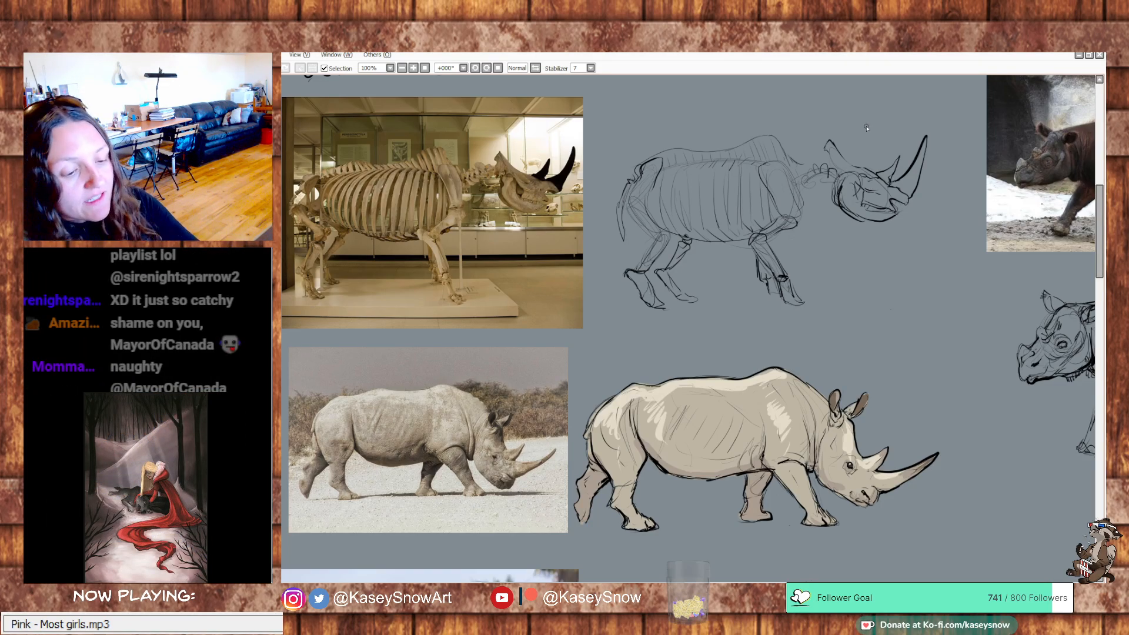
{"action": "scroll", "coordinate": [931, 492], "scroll_direction": "down", "scroll_amount": 5}
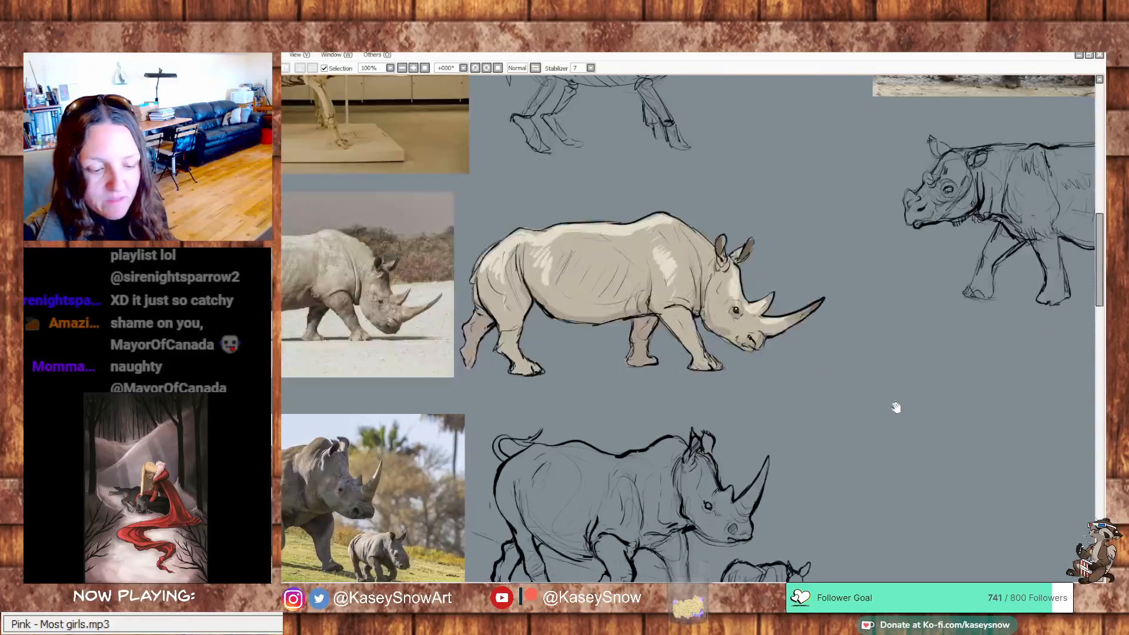
{"action": "left_click_drag", "start_coordinate": [937, 420], "coordinate": [946, 404]}
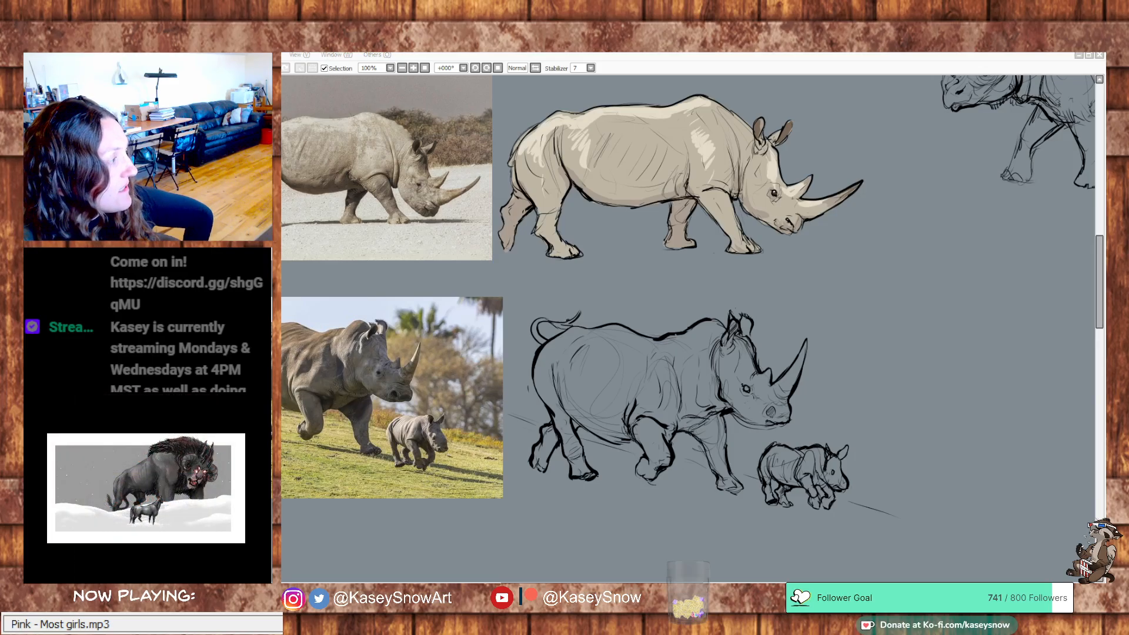
Switch to Discord's warmup-art channel, view the standing rhino sketch enlarged, and add a Heart emoji reaction to its post
{"action": "left_click_drag", "start_coordinate": [282, 88], "coordinate": [977, 87]}
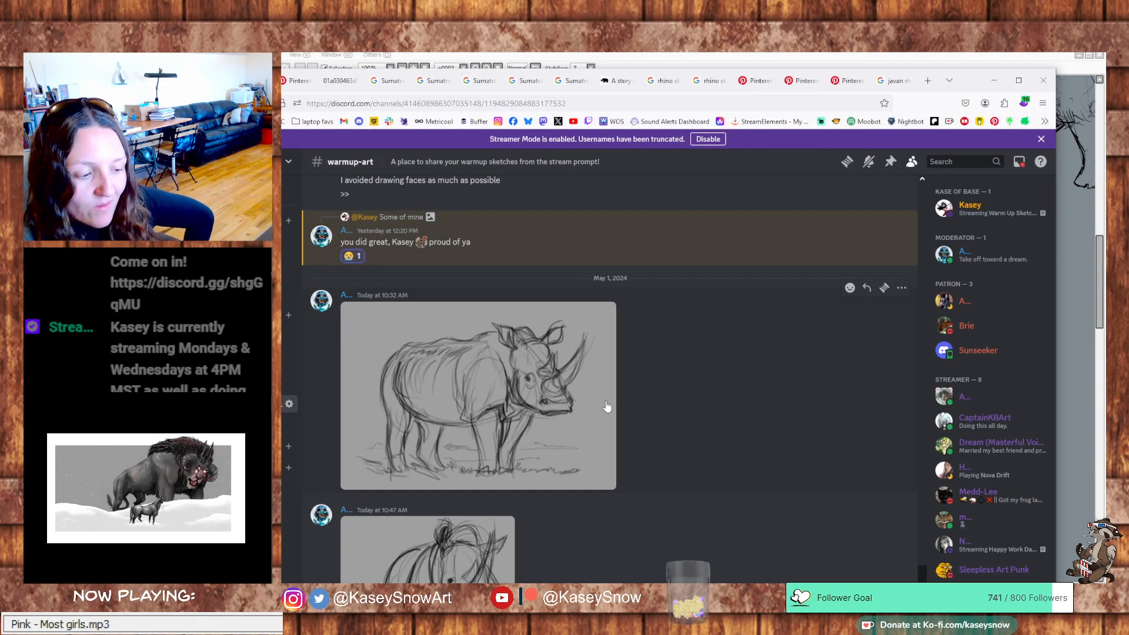
{"action": "left_click", "coordinate": [535, 422]}
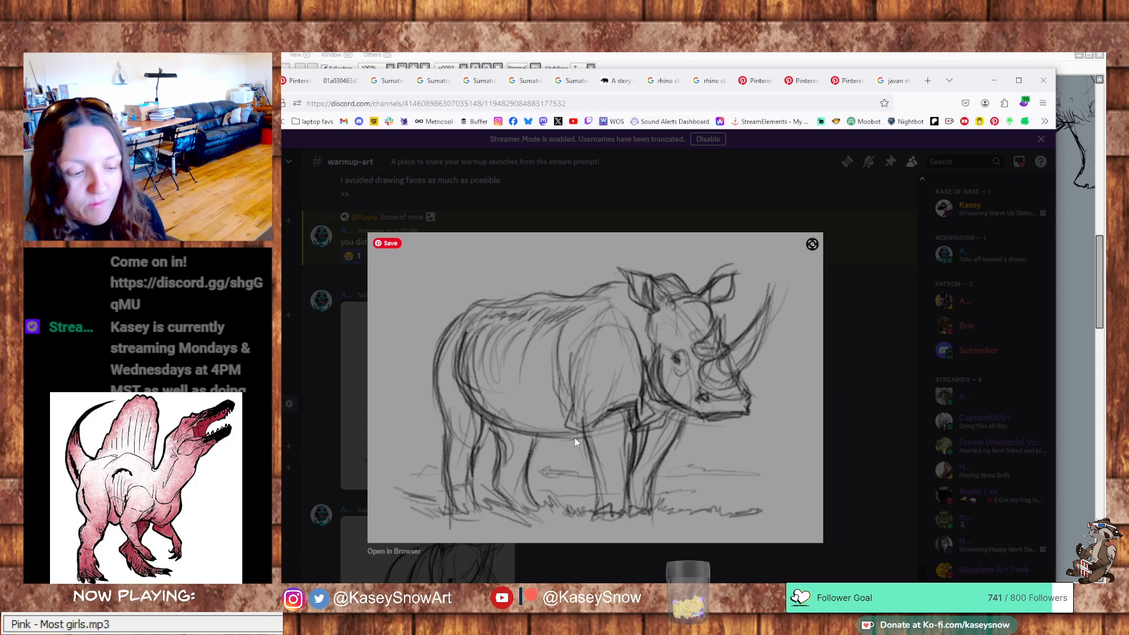
{"action": "left_click", "coordinate": [891, 389]}
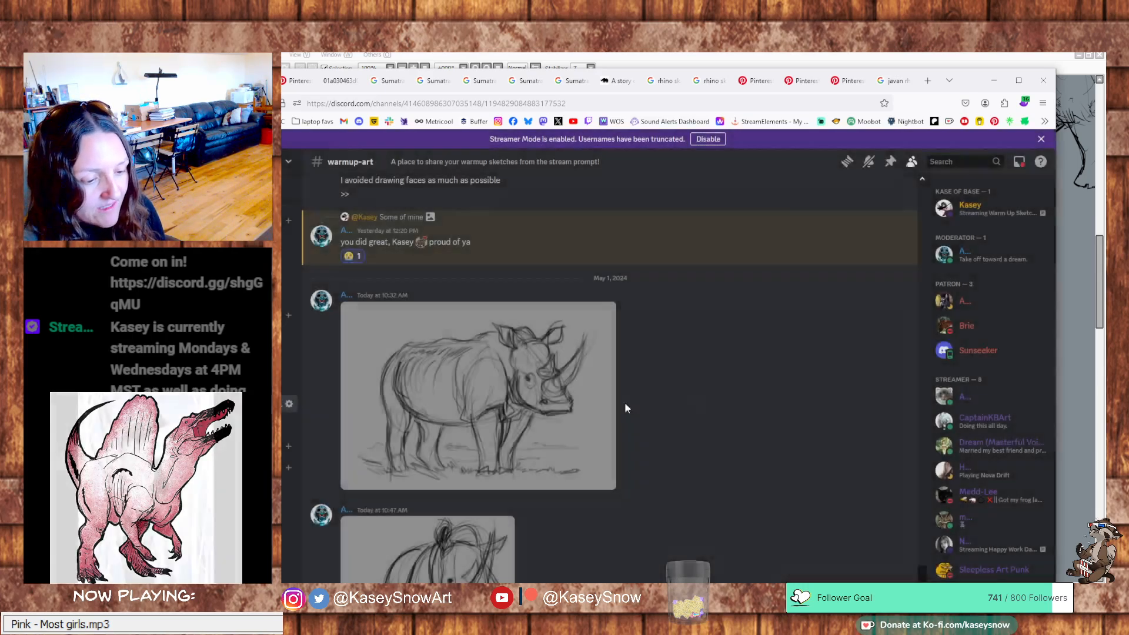
{"action": "left_click", "coordinate": [849, 287]}
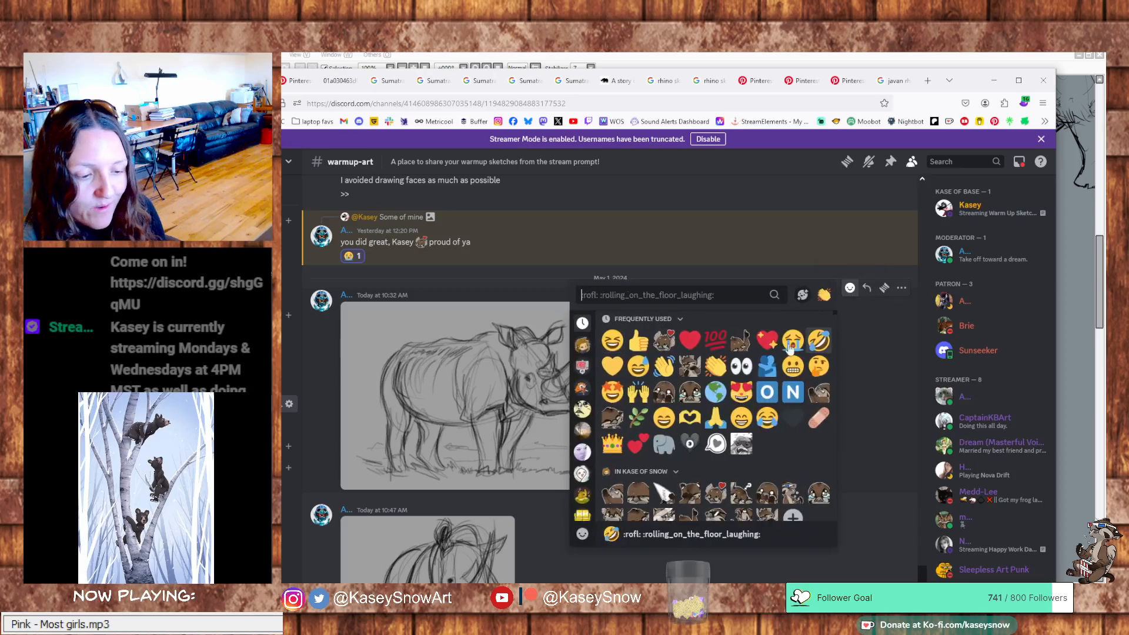
{"action": "left_click", "coordinate": [659, 342]}
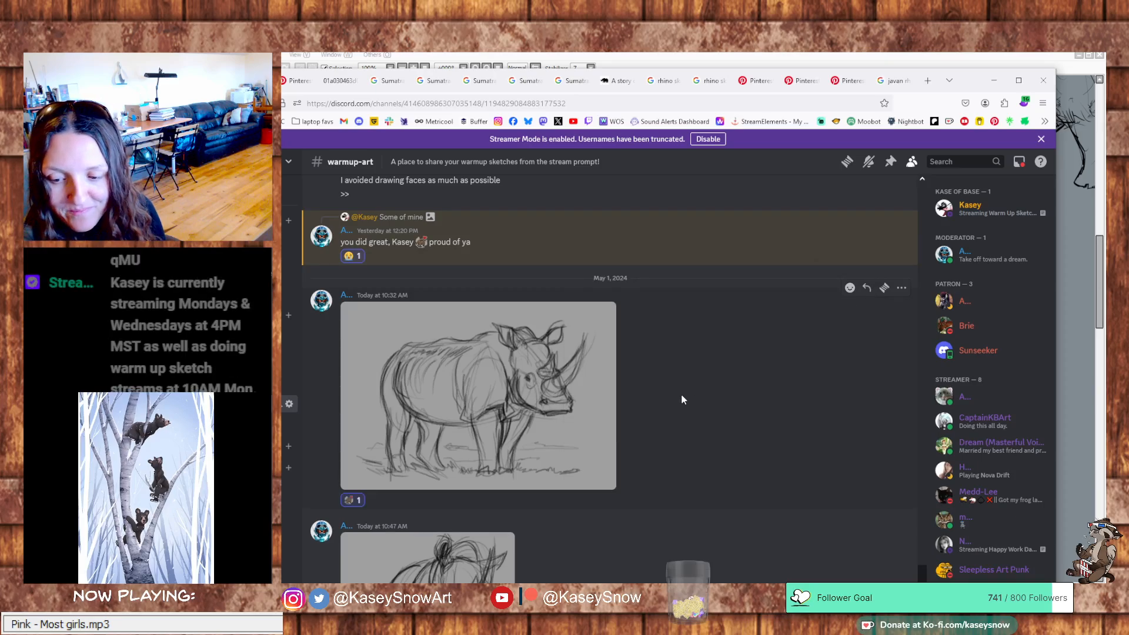
Add the Heart emoji reaction to the crossed-leg walking rhino sketch and view the drawing enlarged
{"action": "scroll", "coordinate": [681, 396], "scroll_direction": "down", "scroll_amount": 3}
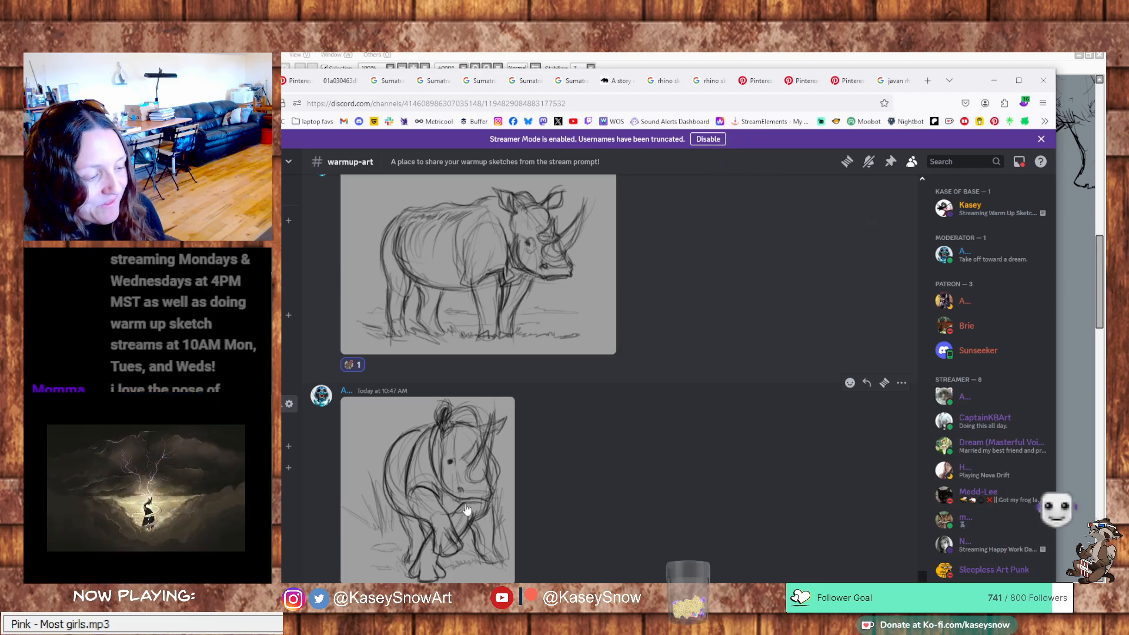
{"action": "left_click", "coordinate": [850, 382]}
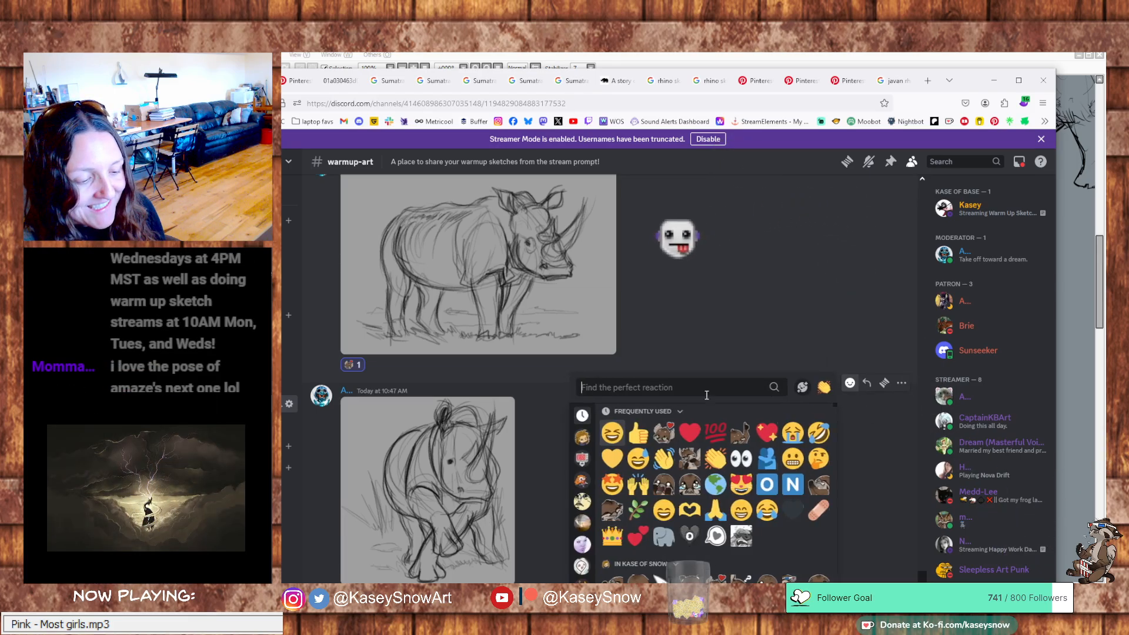
{"action": "left_click", "coordinate": [666, 434]}
{"action": "left_click", "coordinate": [464, 511]}
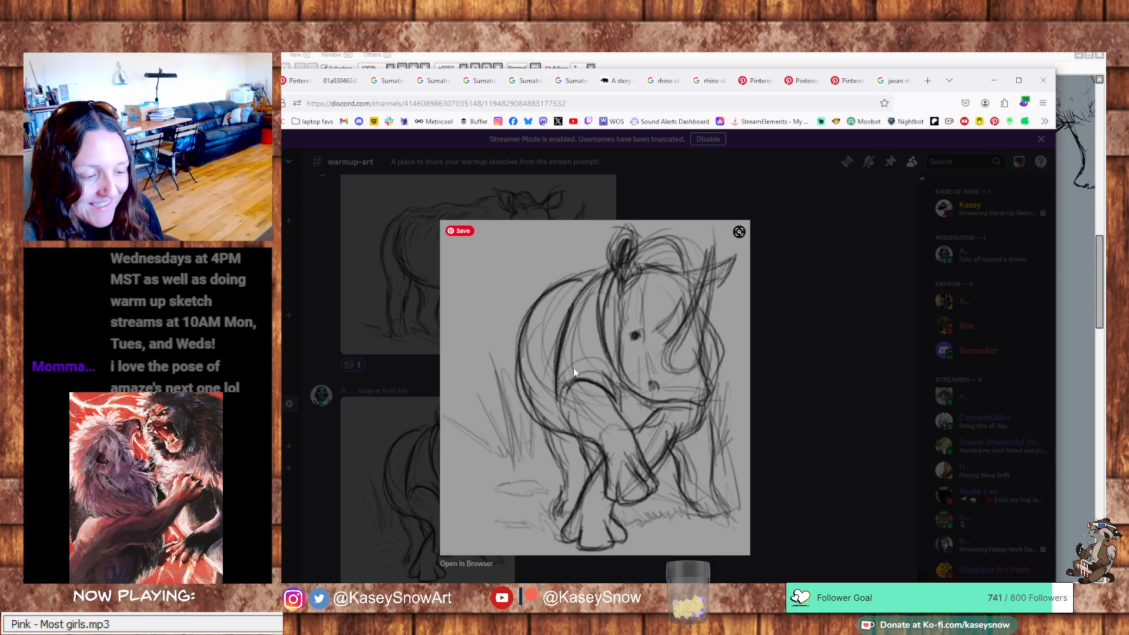
{"action": "left_click", "coordinate": [820, 402]}
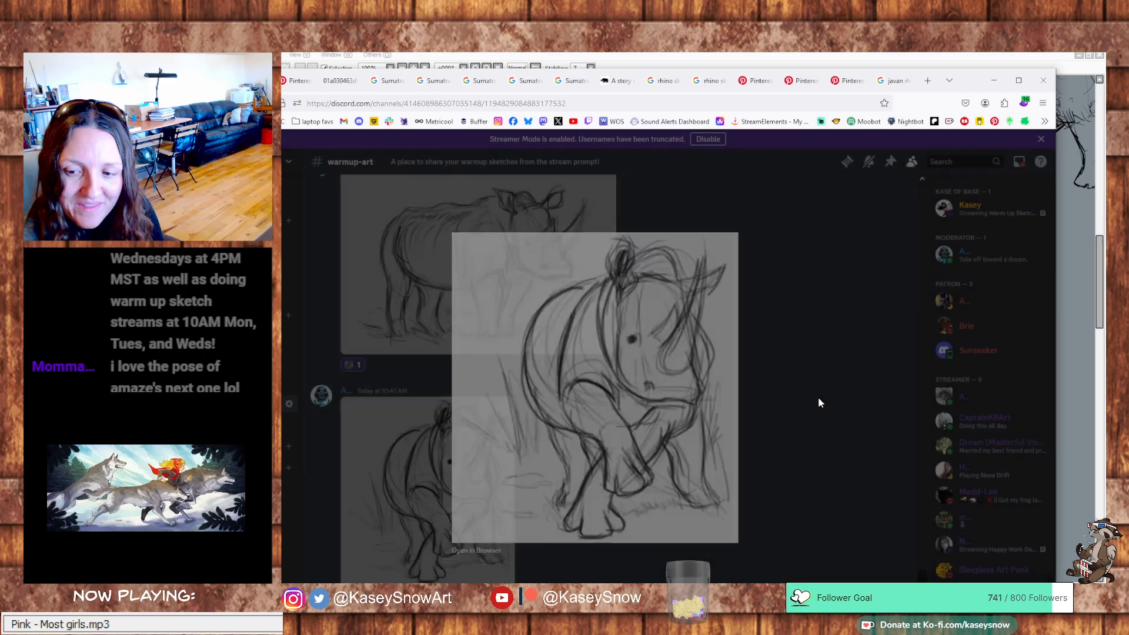
Examine the crossed-leg rhino sketch enlarged once more and continue down to the rhino skull post
{"action": "scroll", "coordinate": [648, 405], "scroll_direction": "down", "scroll_amount": 1}
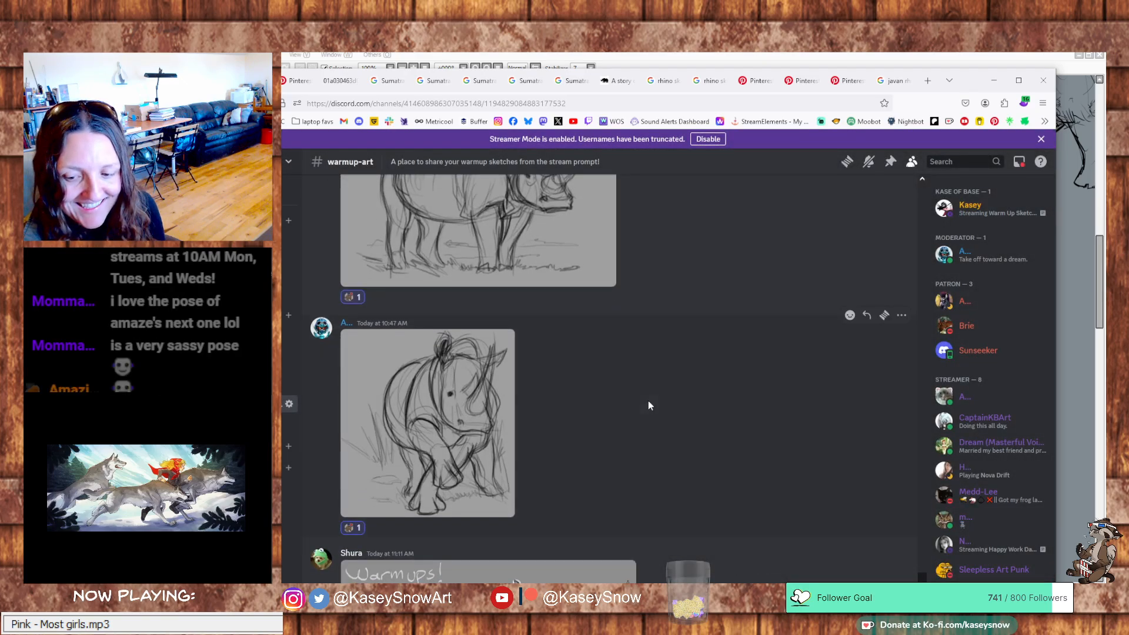
{"action": "scroll", "coordinate": [630, 402], "scroll_direction": "down", "scroll_amount": 1}
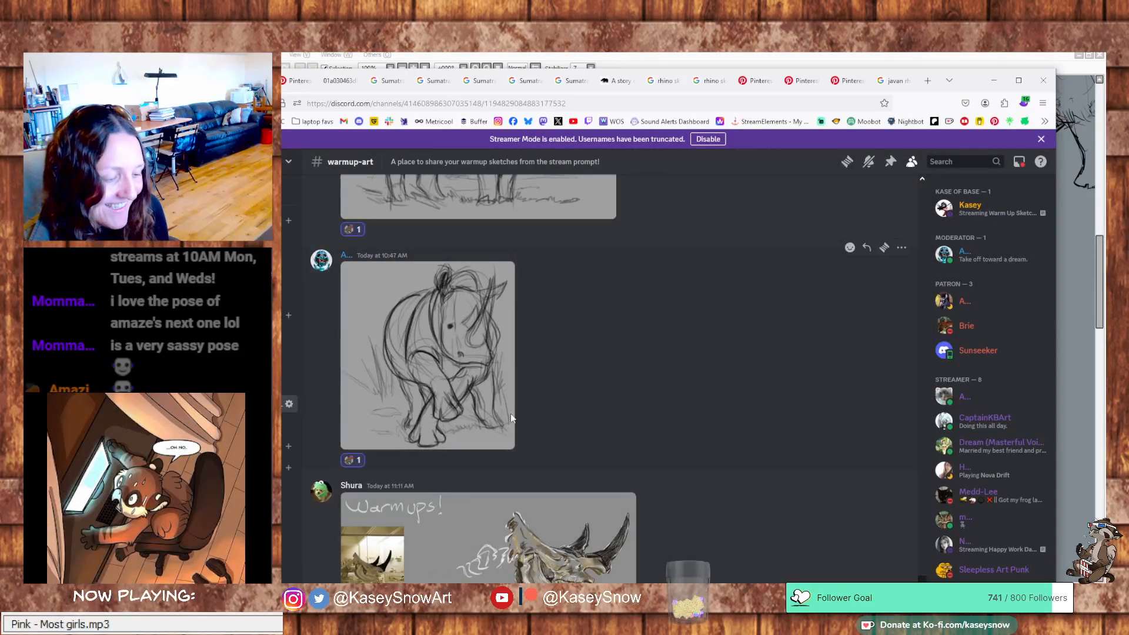
{"action": "left_click", "coordinate": [469, 411]}
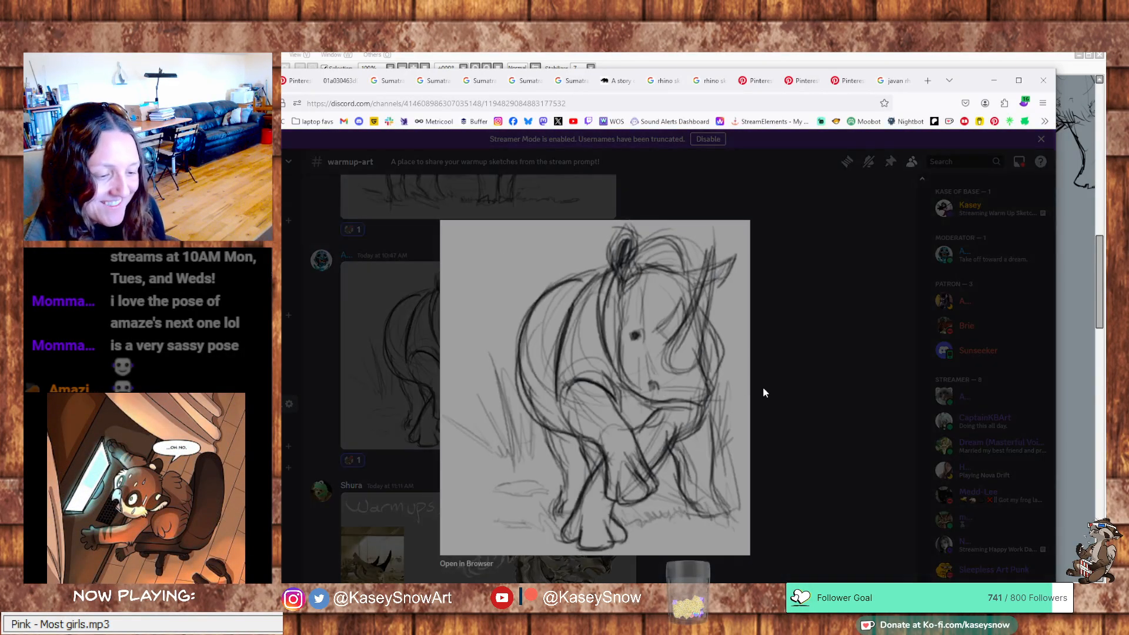
{"action": "left_click", "coordinate": [807, 406]}
{"action": "scroll", "coordinate": [774, 421], "scroll_direction": "up", "scroll_amount": 3}
{"action": "scroll", "coordinate": [773, 421], "scroll_direction": "down", "scroll_amount": 5}
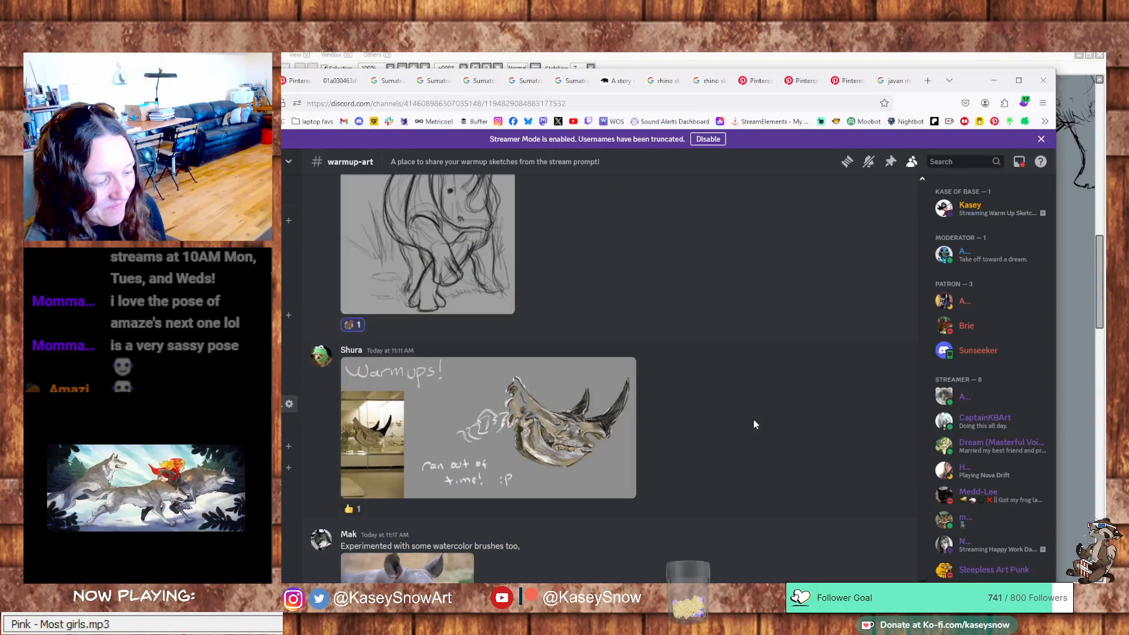
Add a thumbs-up and a custom emoji reaction to the rhino skull post, and view its drawing enlarged
{"action": "left_click", "coordinate": [352, 508]}
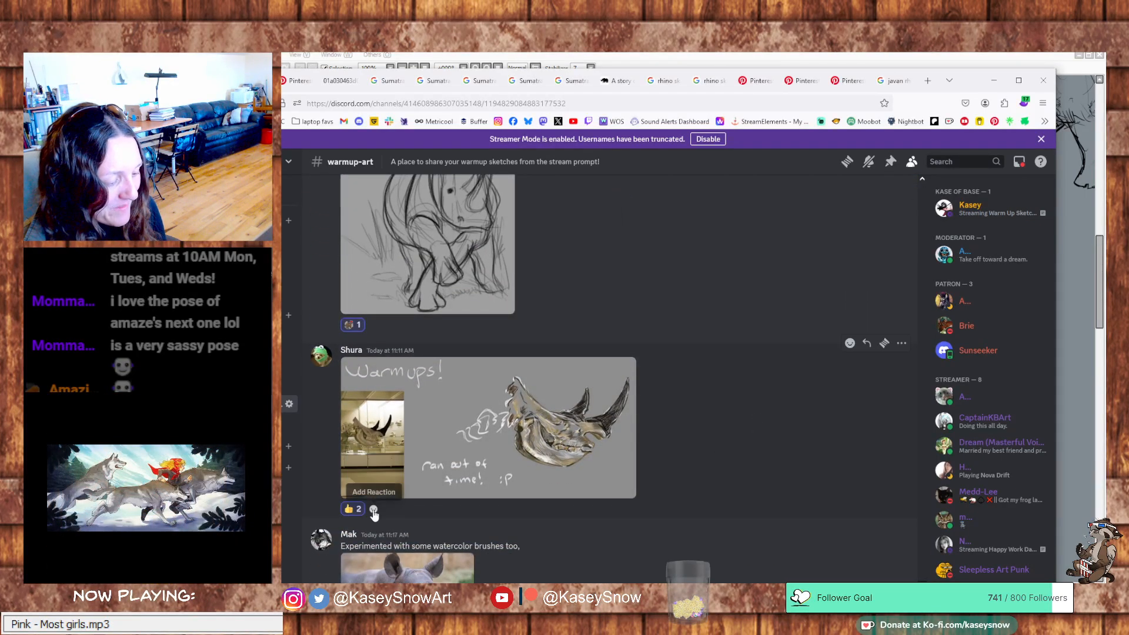
{"action": "left_click", "coordinate": [373, 510]}
{"action": "left_click", "coordinate": [498, 431]}
{"action": "left_click", "coordinate": [459, 421]}
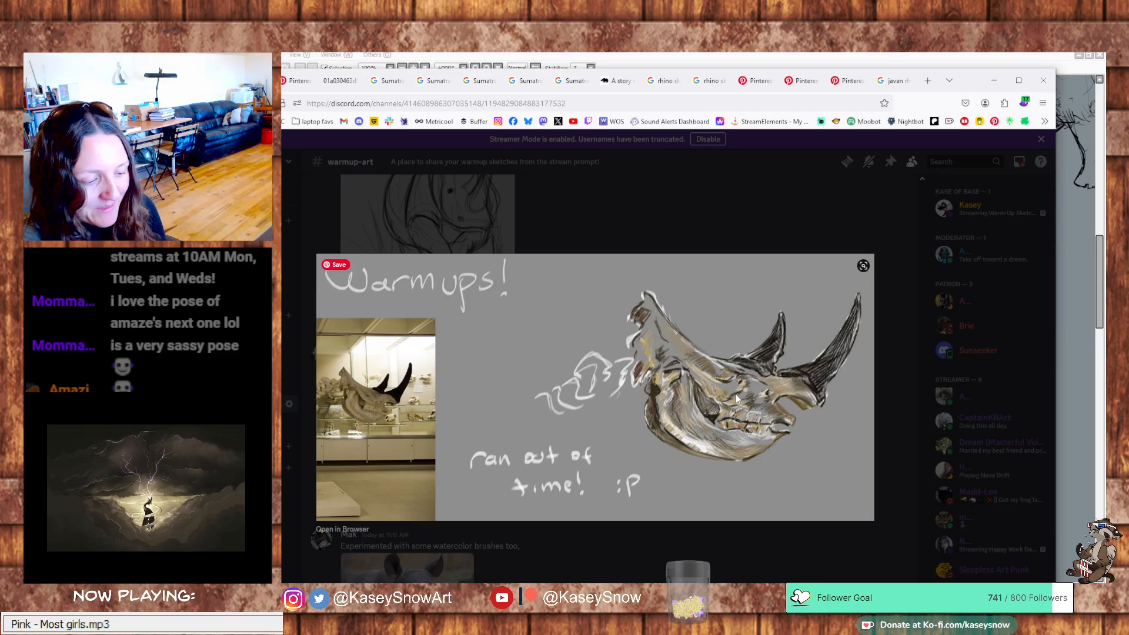
{"action": "left_click", "coordinate": [718, 530]}
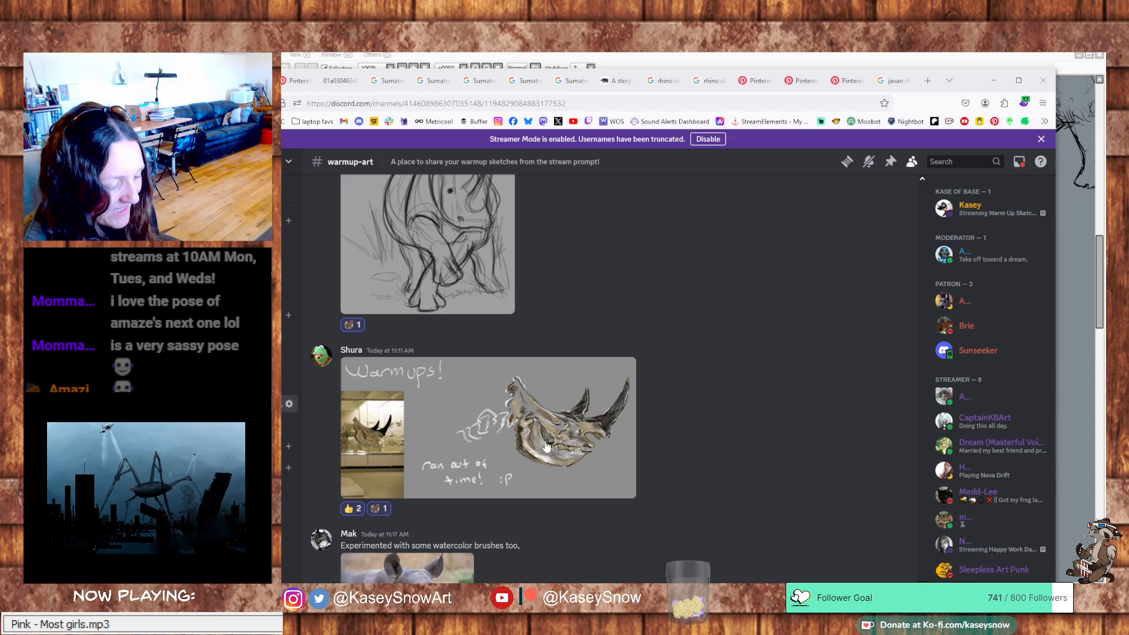
View the baby rhino watercolor-brush study enlarged beside its photo, and add an emoji reaction to its post
{"action": "scroll", "coordinate": [546, 447], "scroll_direction": "down", "scroll_amount": 3}
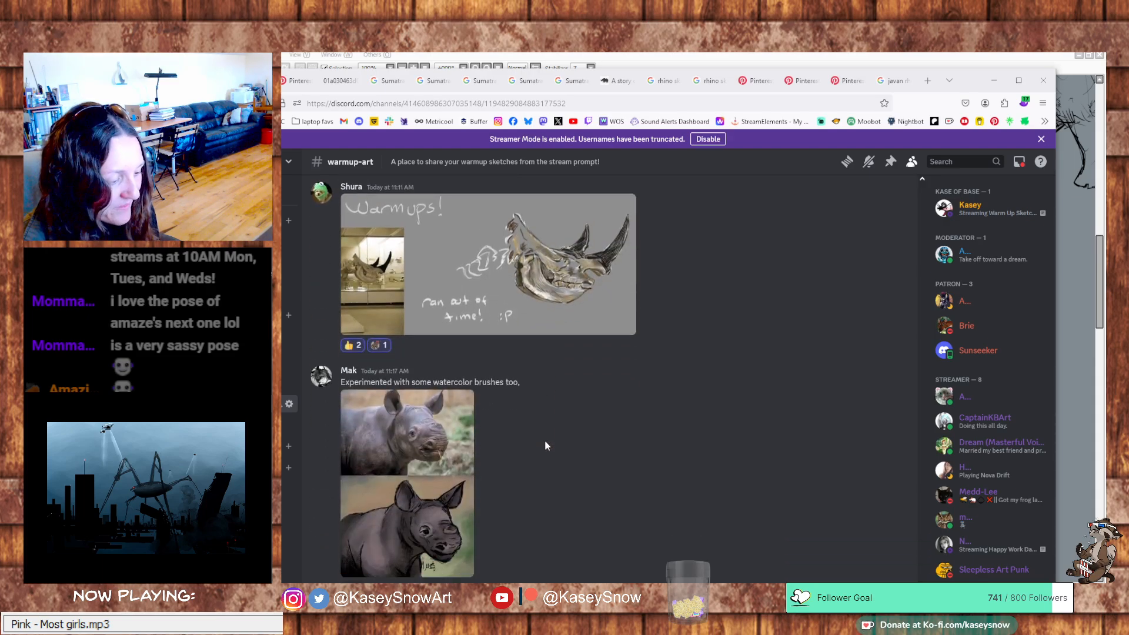
{"action": "left_click", "coordinate": [431, 481]}
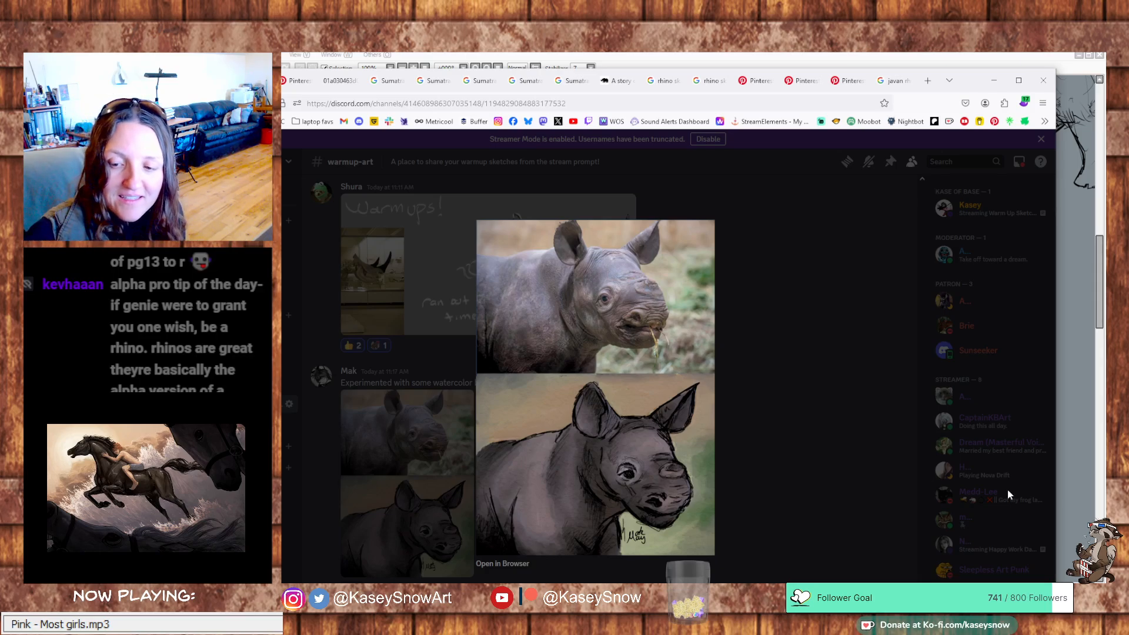
{"action": "left_click", "coordinate": [830, 468]}
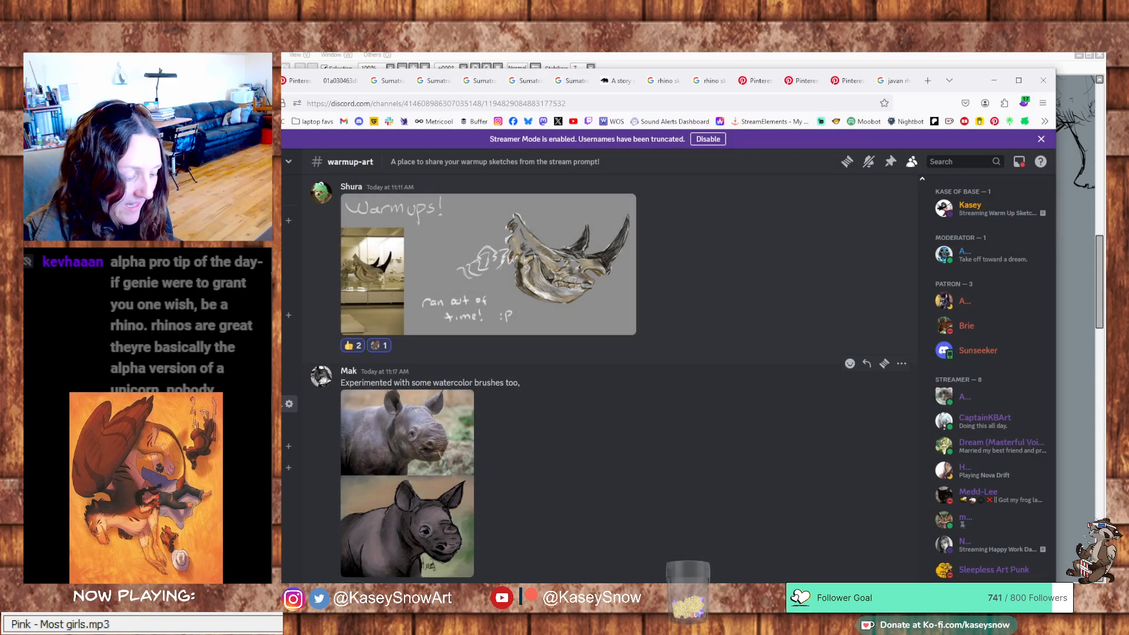
{"action": "left_click", "coordinate": [374, 587]}
{"action": "left_click", "coordinate": [478, 435]}
{"action": "left_click", "coordinate": [408, 487]}
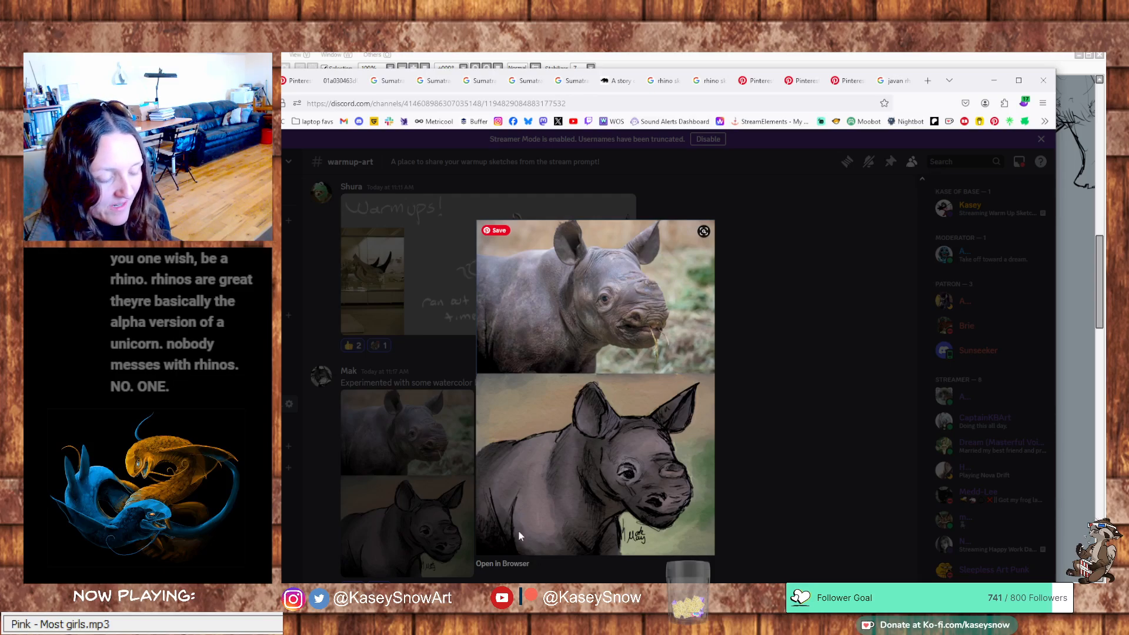
{"action": "left_click", "coordinate": [792, 502]}
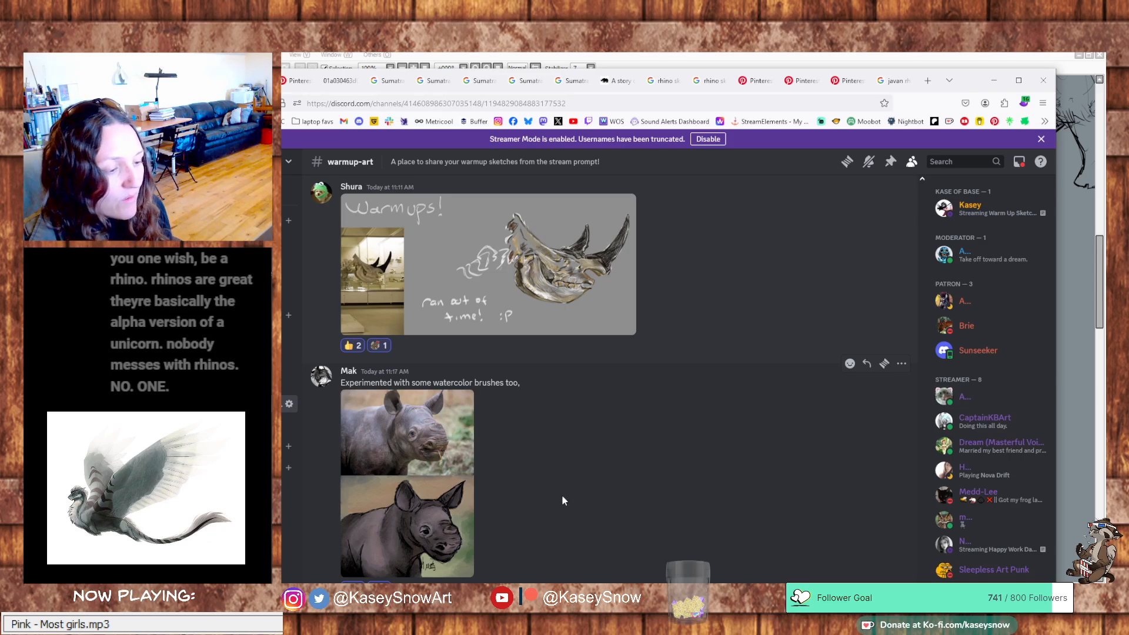
Look through the shared warm-up sketches again, and return to the drawing canvas with the rhino studies in view
{"action": "scroll", "coordinate": [562, 495], "scroll_direction": "up", "scroll_amount": 6}
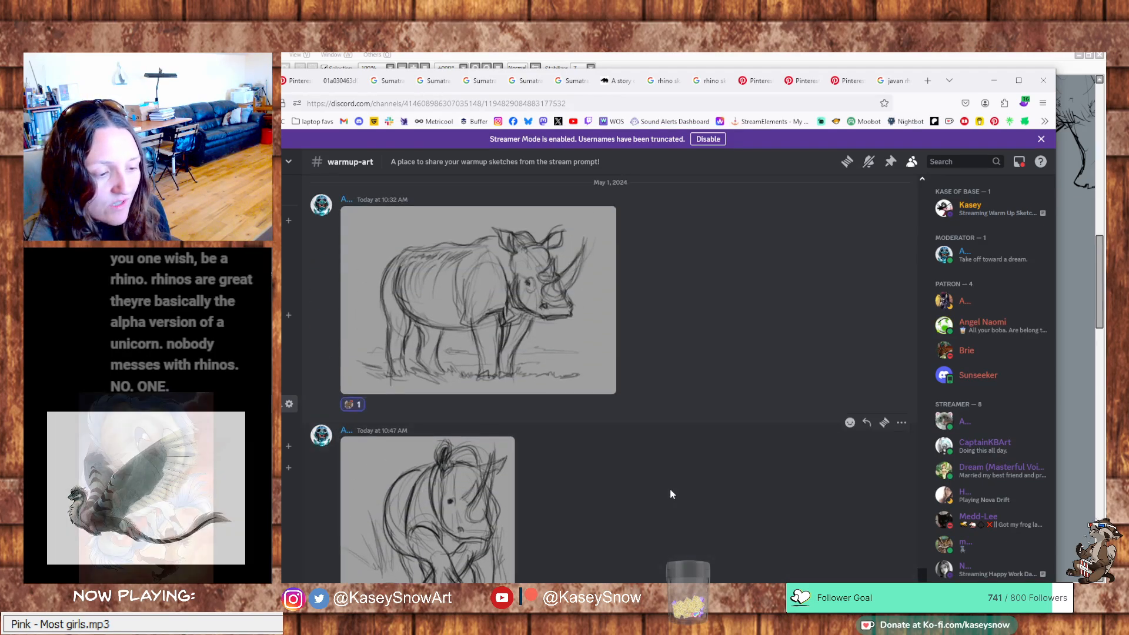
{"action": "scroll", "coordinate": [672, 494], "scroll_direction": "down", "scroll_amount": 7}
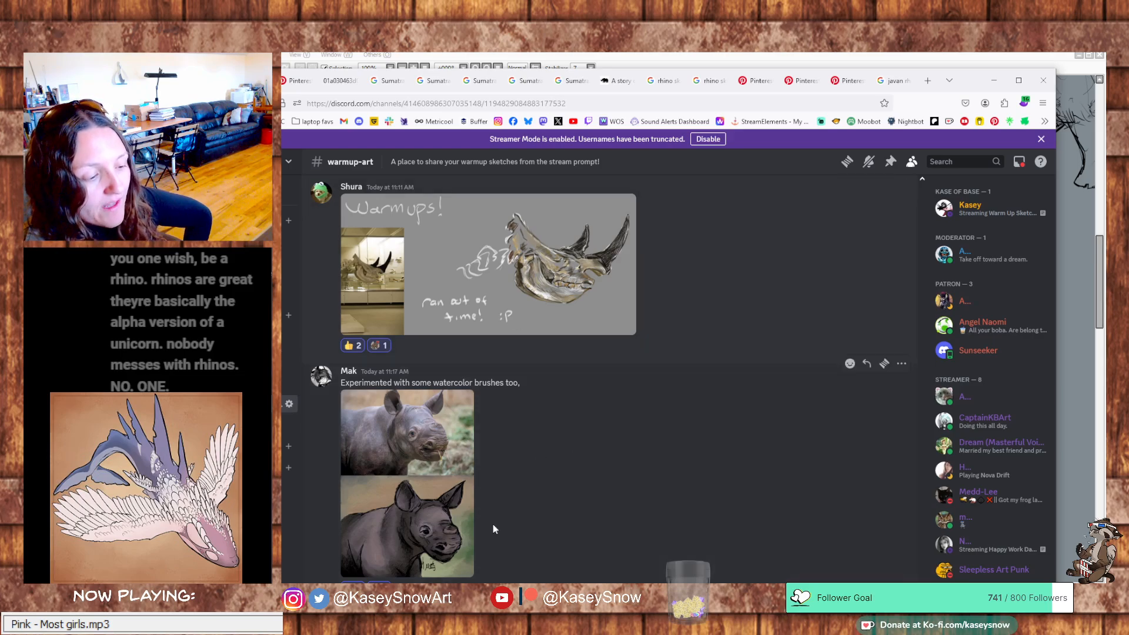
{"action": "scroll", "coordinate": [665, 354], "scroll_direction": "up", "scroll_amount": 1}
{"action": "left_click", "coordinate": [994, 81]}
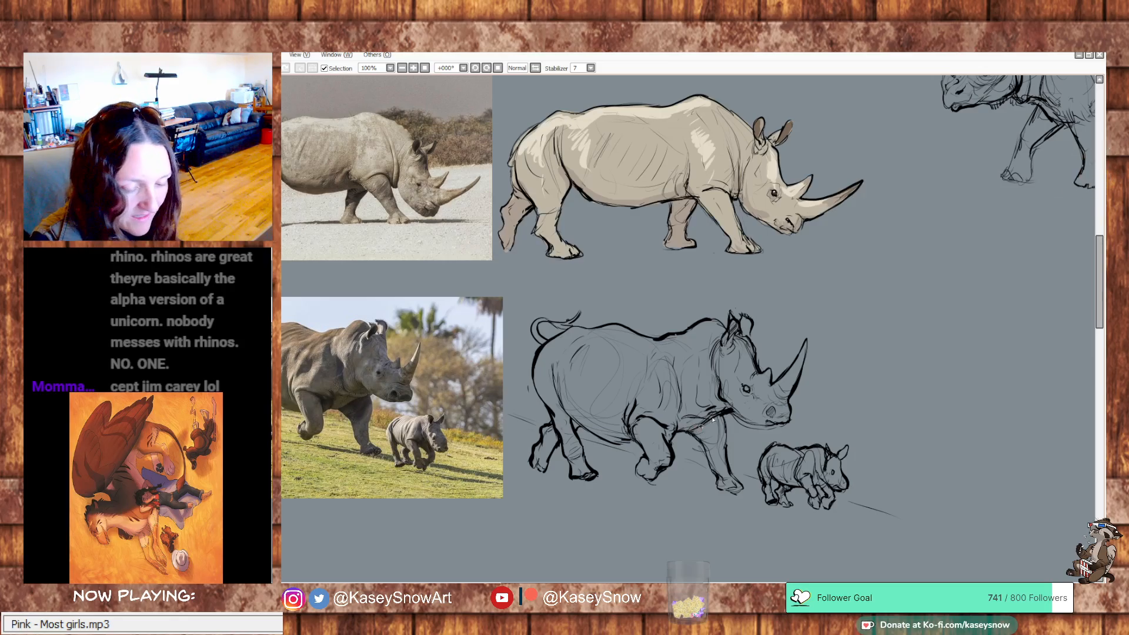
{"action": "left_click_drag", "start_coordinate": [947, 386], "coordinate": [849, 453]}
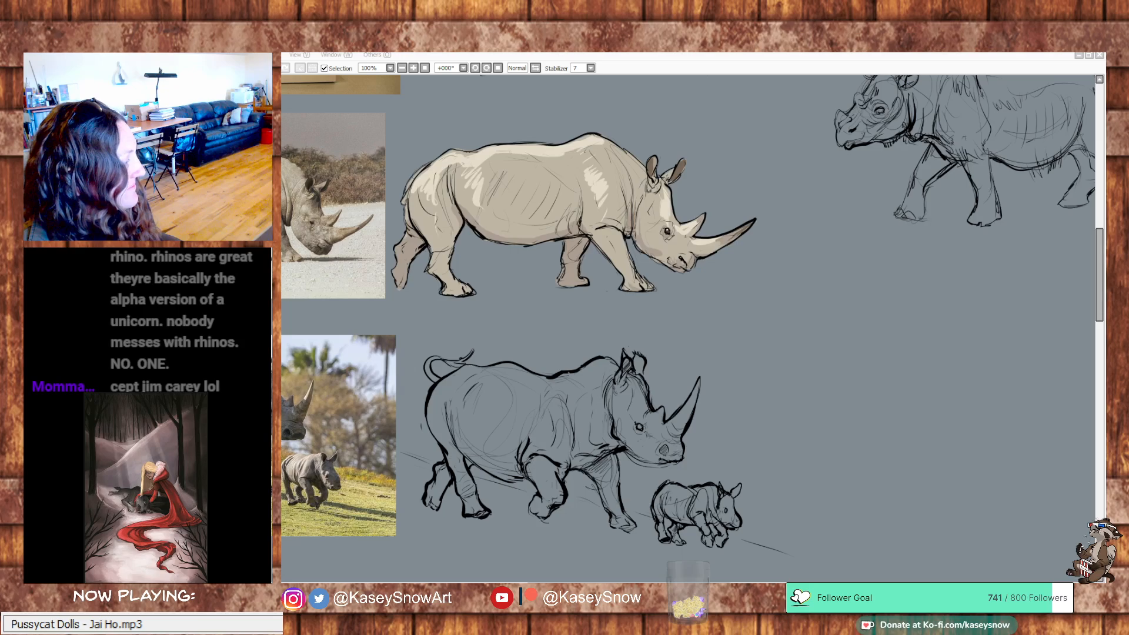
{"action": "left_click_drag", "start_coordinate": [519, 444], "coordinate": [739, 396]}
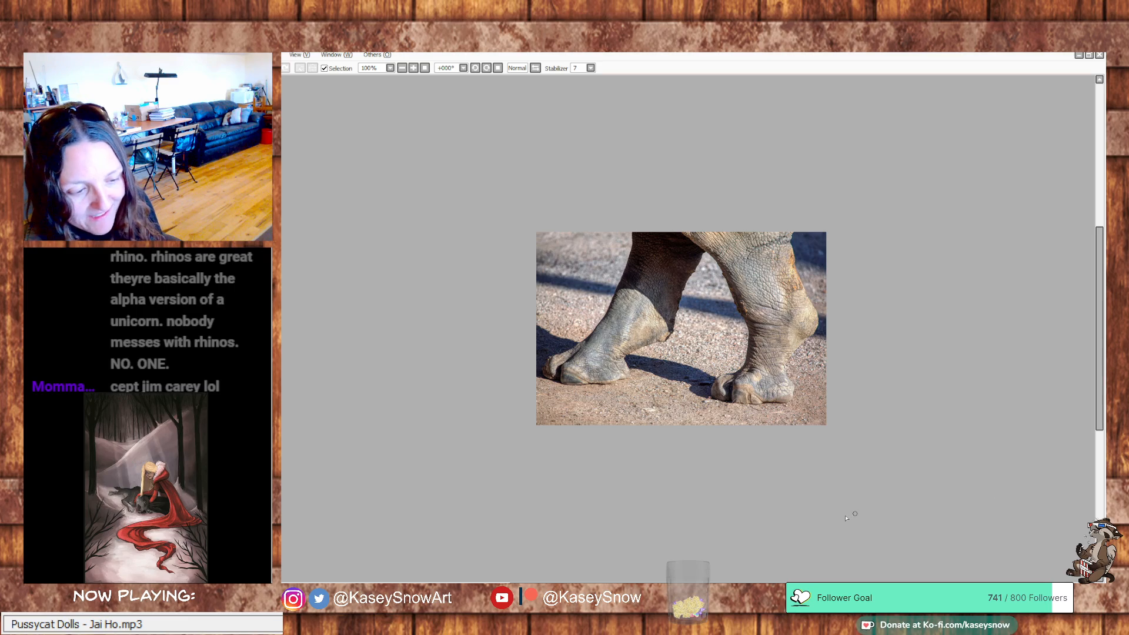
{"action": "key", "text": "ctrl+Tab"}
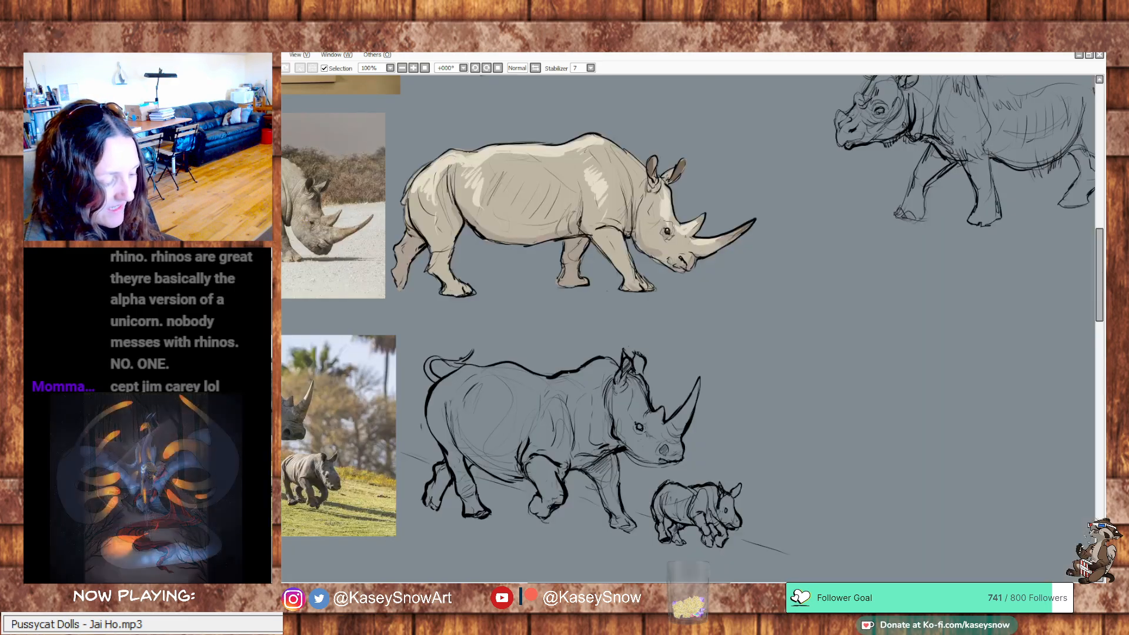
{"action": "left_click_drag", "start_coordinate": [485, 389], "coordinate": [686, 481]}
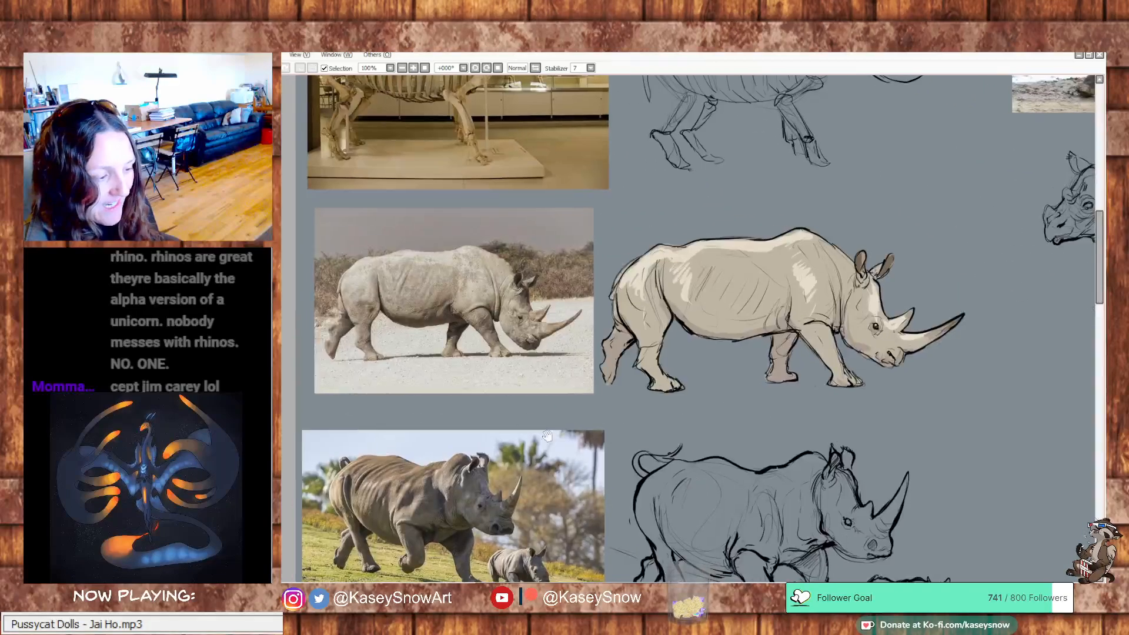
{"action": "left_click_drag", "start_coordinate": [452, 259], "coordinate": [469, 306]}
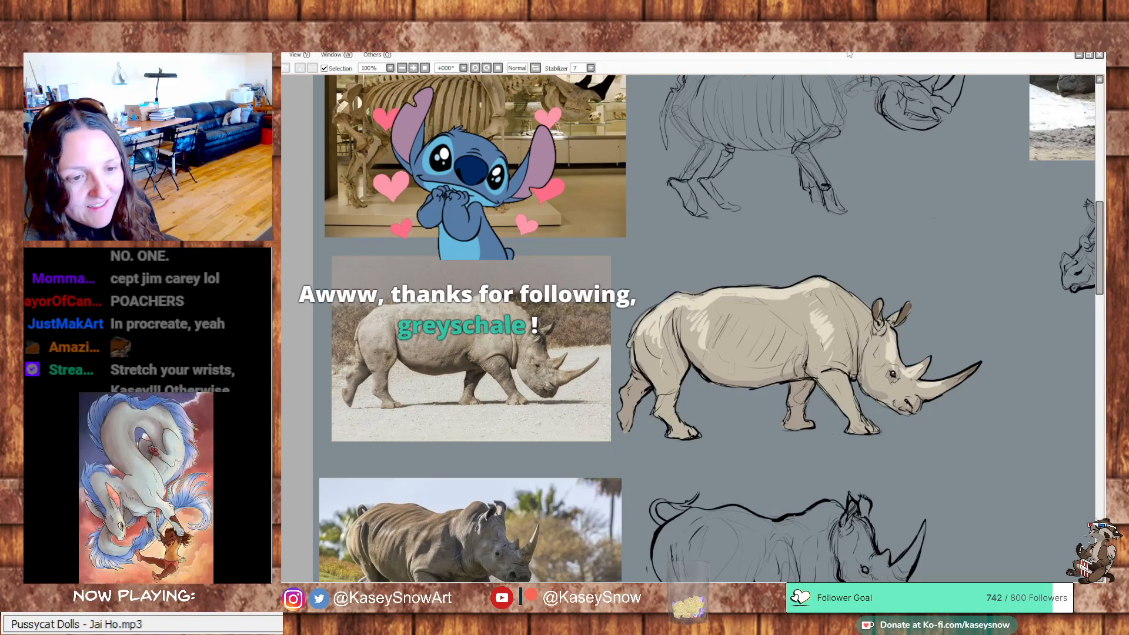
{"action": "mouse_move", "coordinate": [908, 317]}
{"action": "left_mouse_down"}
{"action": "mouse_move", "coordinate": [772, 224]}
{"action": "mouse_move", "coordinate": [783, 199]}
{"action": "left_mouse_up"}
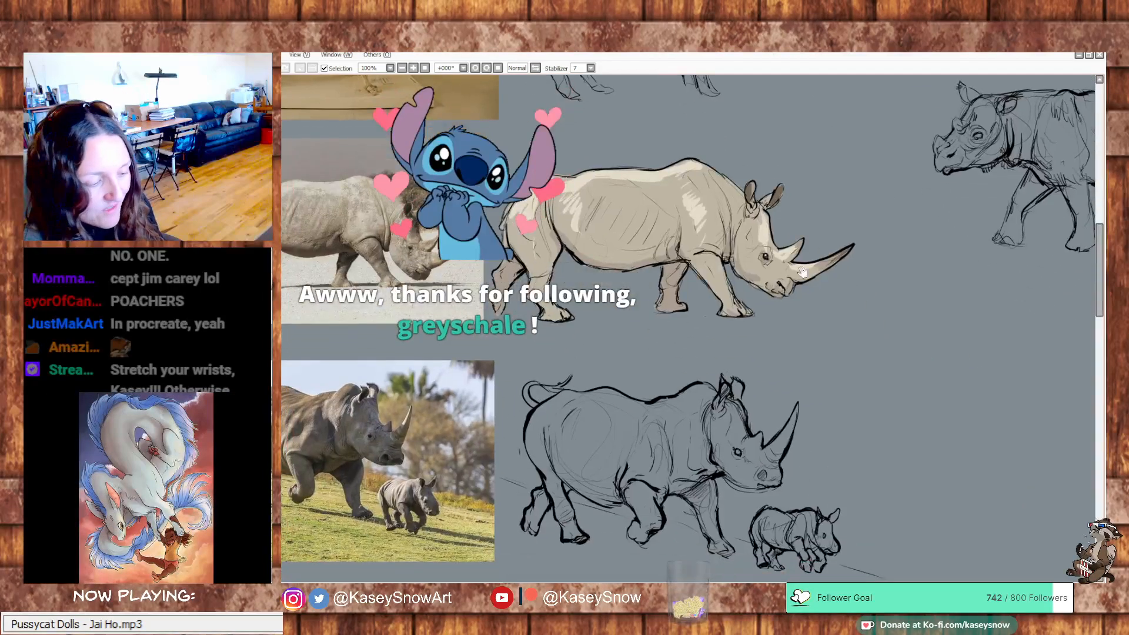
{"action": "left_click_drag", "start_coordinate": [801, 292], "coordinate": [819, 274]}
Copy the whole photo of the walking rhino feet into the study canvas and place it below the hairy walking rhino sketch
{"action": "key", "text": "ctrl+Tab"}
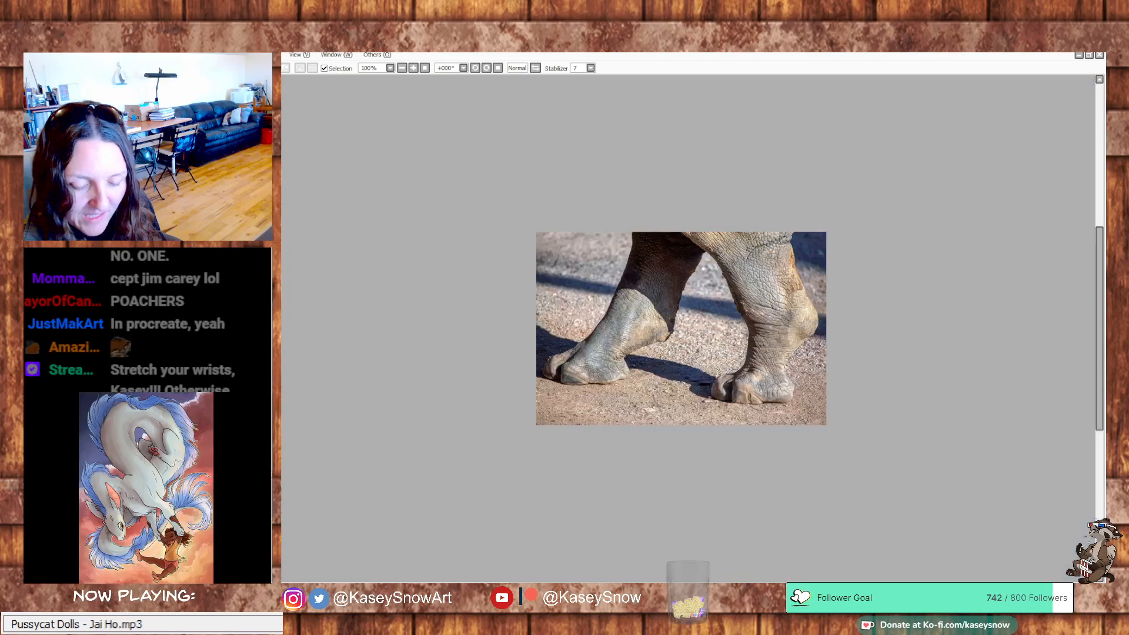
{"action": "key", "text": "ctrl+a"}
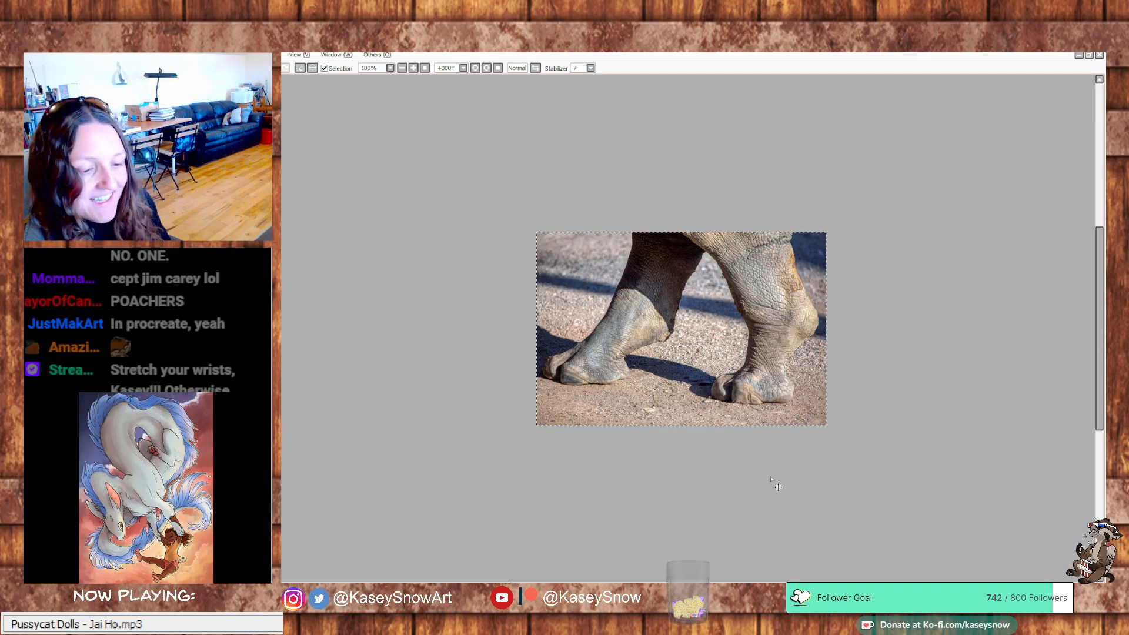
{"action": "key", "text": "ctrl+Tab"}
{"action": "left_click_drag", "start_coordinate": [879, 330], "coordinate": [594, 280]}
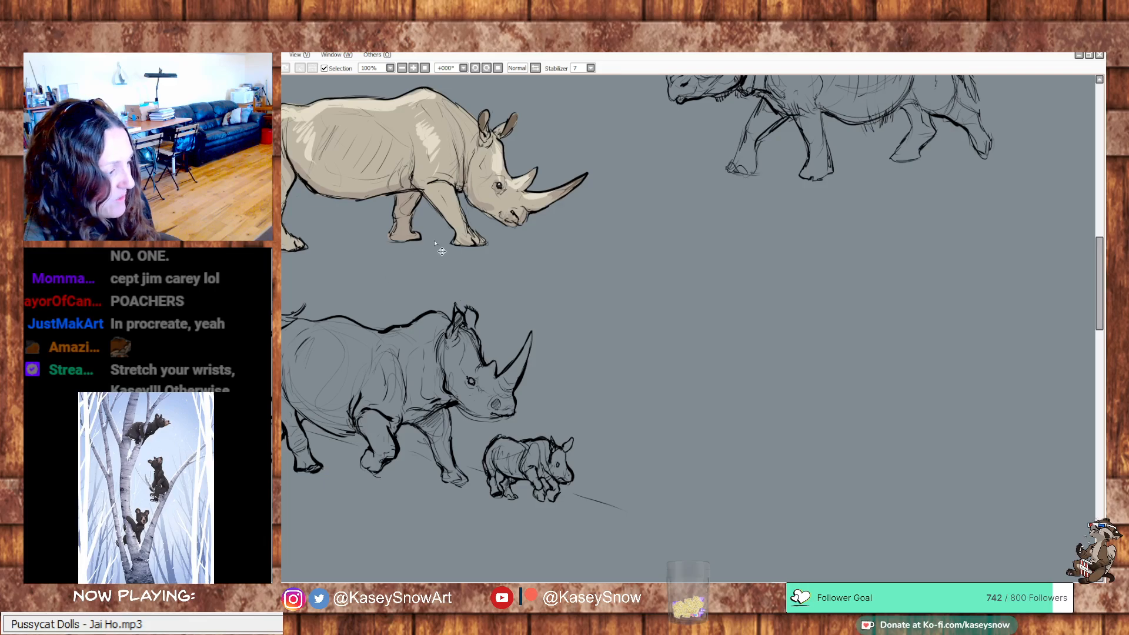
{"action": "key", "text": "ctrl+v"}
{"action": "left_click_drag", "start_coordinate": [544, 289], "coordinate": [803, 388]}
{"action": "left_click_drag", "start_coordinate": [809, 508], "coordinate": [656, 573]}
{"action": "left_click_drag", "start_coordinate": [626, 449], "coordinate": [895, 423]}
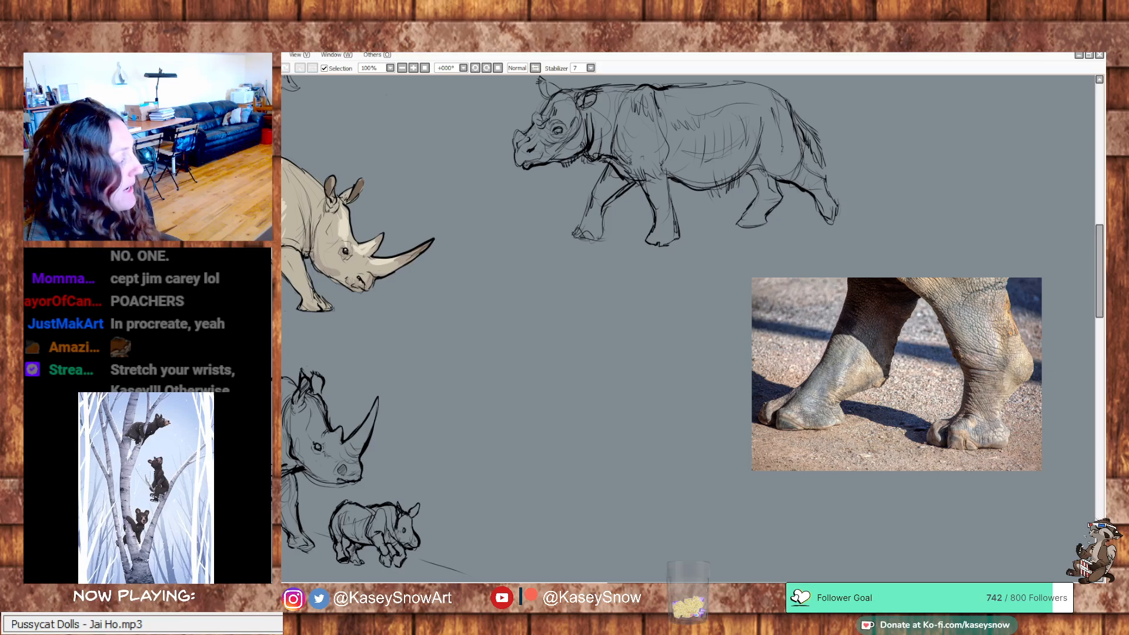
Bring in the close-up photo of a resting rhino's foot sole as a separate reference image and keep it in view
{"action": "key", "text": "alt+Tab"}
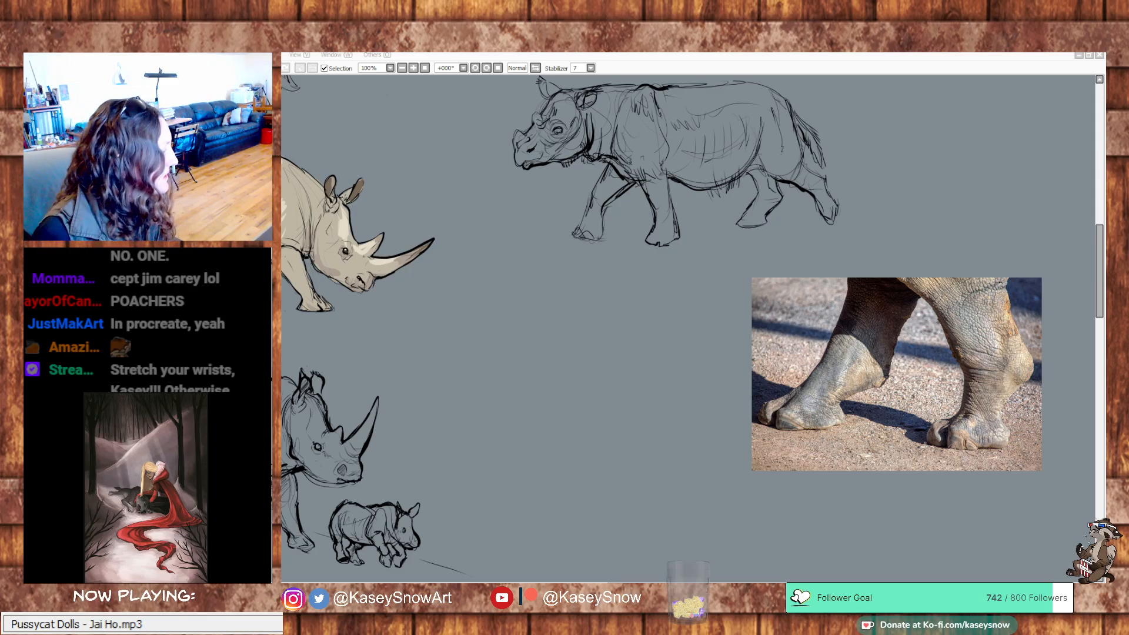
{"action": "left_click_drag", "start_coordinate": [605, 403], "coordinate": [605, 406]}
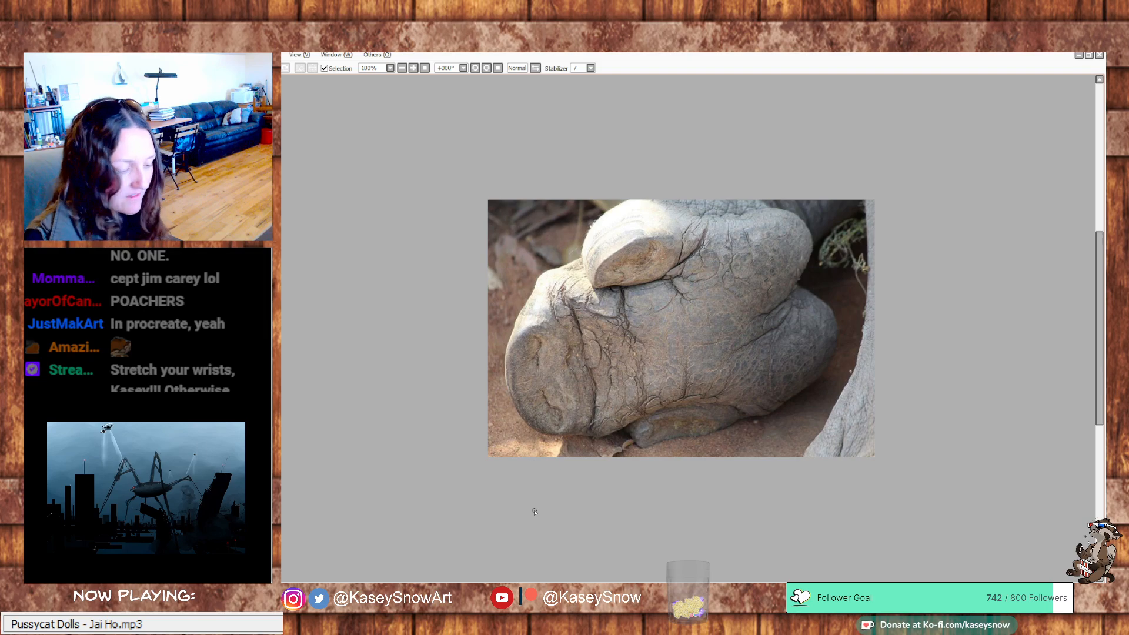
{"action": "key", "text": "ctrl+Tab"}
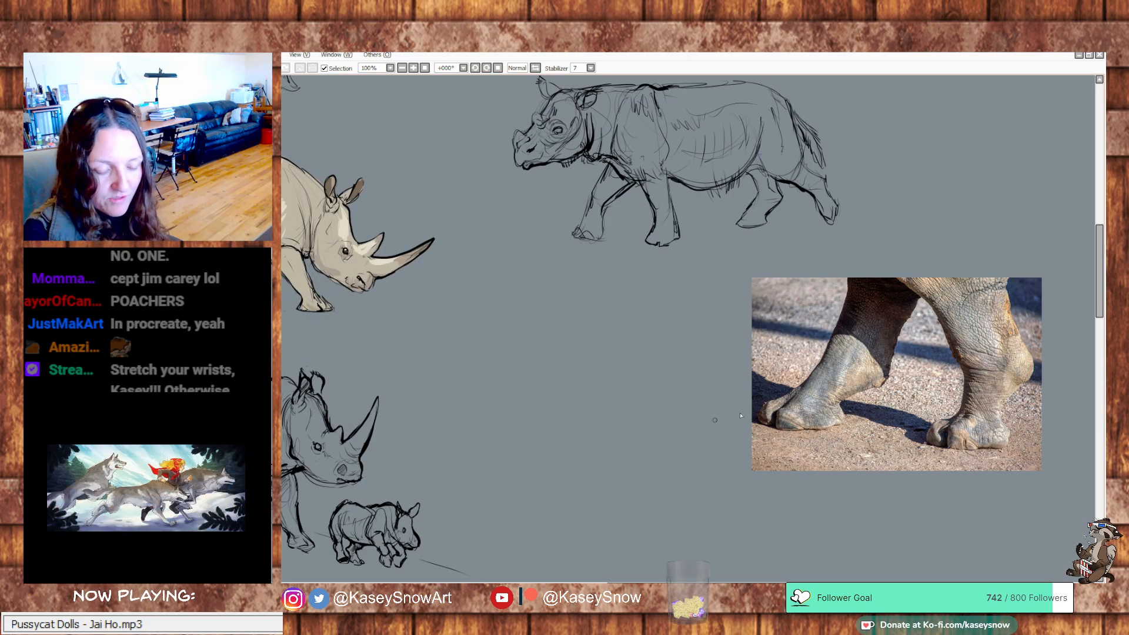
{"action": "key", "text": "ctrl+Tab"}
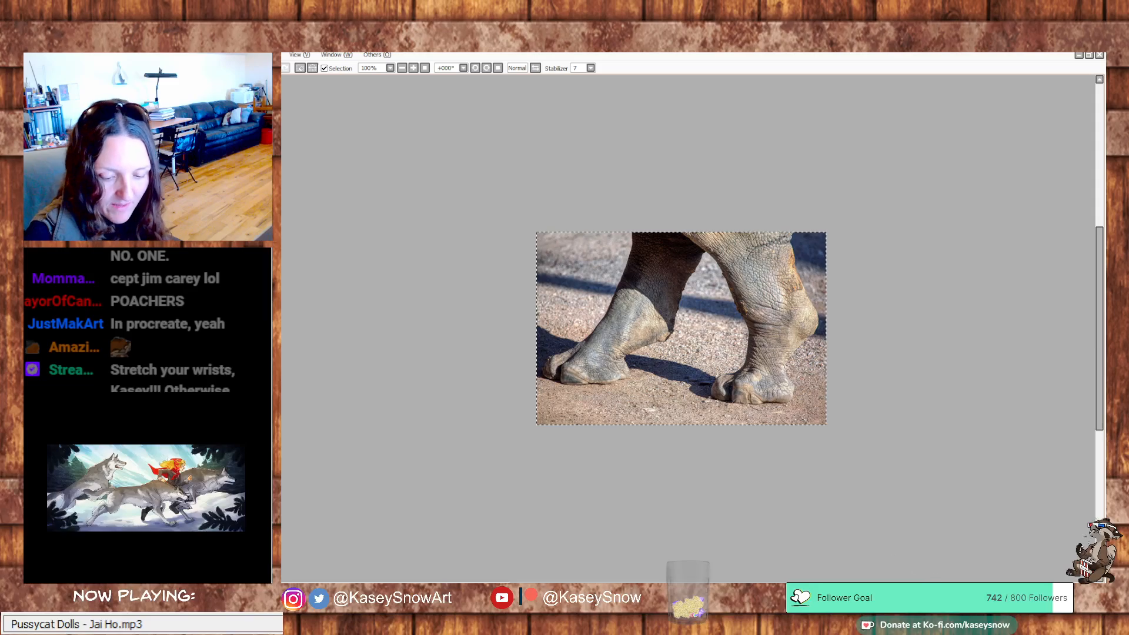
{"action": "key", "text": "ctrl+Tab"}
Trace the outline of the two-lobed heel pad over the foot sole photo, and undo the strokes
{"action": "mouse_move", "coordinate": [759, 213]}
{"action": "left_mouse_down"}
{"action": "mouse_move", "coordinate": [803, 220]}
{"action": "mouse_move", "coordinate": [797, 292]}
{"action": "mouse_move", "coordinate": [836, 338]}
{"action": "mouse_move", "coordinate": [779, 408]}
{"action": "mouse_move", "coordinate": [636, 398]}
{"action": "mouse_move", "coordinate": [745, 227]}
{"action": "left_mouse_up"}
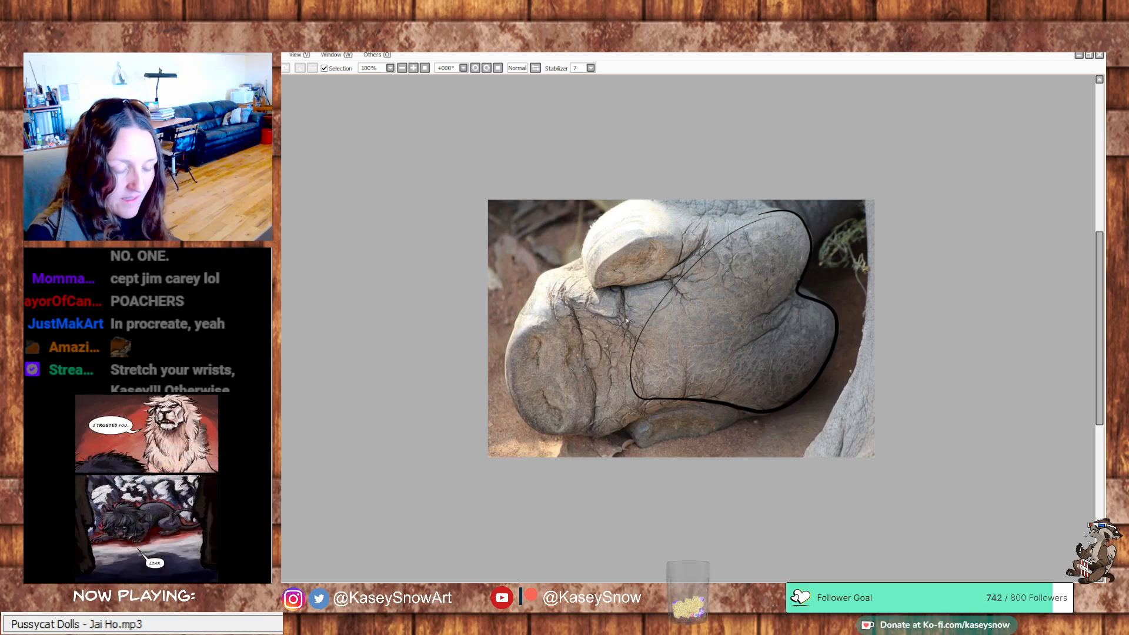
{"action": "mouse_move", "coordinate": [634, 314]}
{"action": "left_mouse_down"}
{"action": "mouse_move", "coordinate": [610, 425]}
{"action": "mouse_move", "coordinate": [544, 430]}
{"action": "mouse_move", "coordinate": [602, 286]}
{"action": "mouse_move", "coordinate": [656, 411]}
{"action": "left_mouse_up"}
{"action": "key", "text": "ctrl+z"}
{"action": "key", "text": "ctrl+z"}
{"action": "key", "text": "ctrl+z"}
Trace the toes and the rear edge of the heel over the foot sole photo, undoing each guide line
{"action": "key", "text": "ctrl+z"}
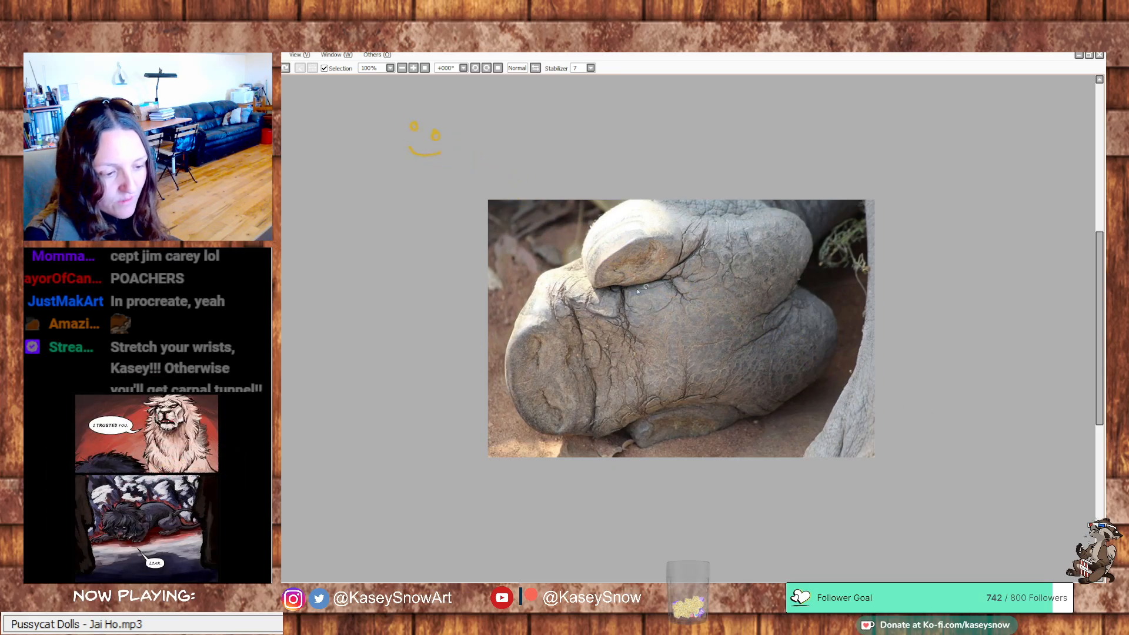
{"action": "mouse_move", "coordinate": [647, 287]}
{"action": "left_mouse_down"}
{"action": "mouse_move", "coordinate": [528, 323]}
{"action": "mouse_move", "coordinate": [529, 416]}
{"action": "mouse_move", "coordinate": [699, 395]}
{"action": "mouse_move", "coordinate": [739, 426]}
{"action": "mouse_move", "coordinate": [684, 222]}
{"action": "mouse_move", "coordinate": [586, 267]}
{"action": "left_mouse_up"}
{"action": "key", "text": "ctrl+z"}
{"action": "key", "text": "ctrl+z"}
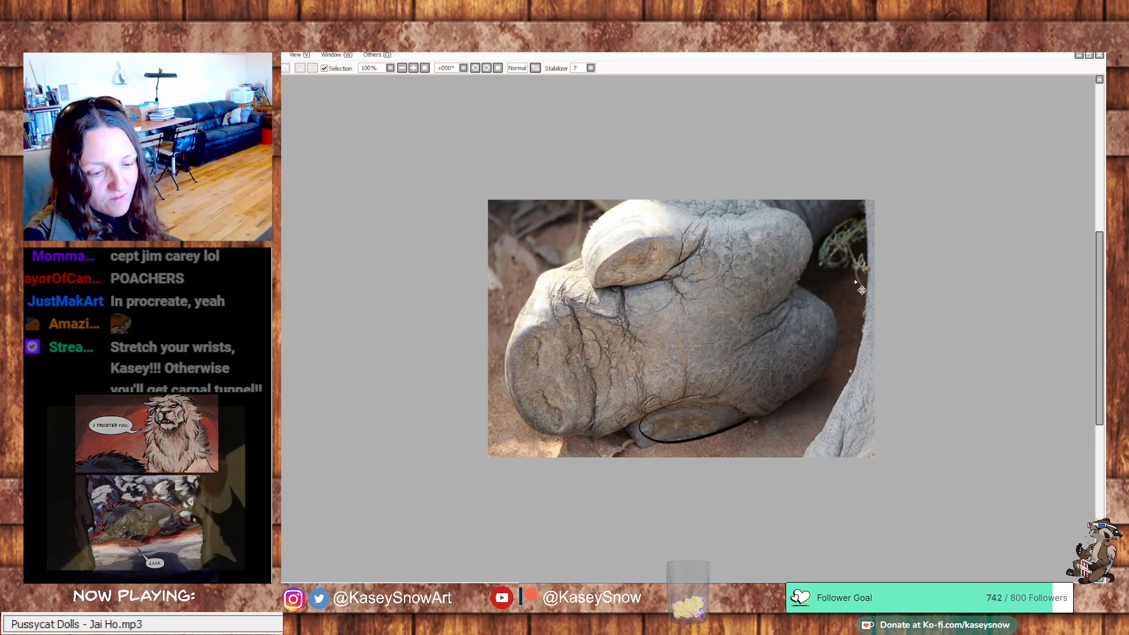
{"action": "key", "text": "ctrl+z"}
{"action": "mouse_move", "coordinate": [742, 411]}
{"action": "left_mouse_down"}
{"action": "mouse_move", "coordinate": [782, 404]}
{"action": "mouse_move", "coordinate": [813, 234]}
{"action": "mouse_move", "coordinate": [735, 211]}
{"action": "left_mouse_up"}
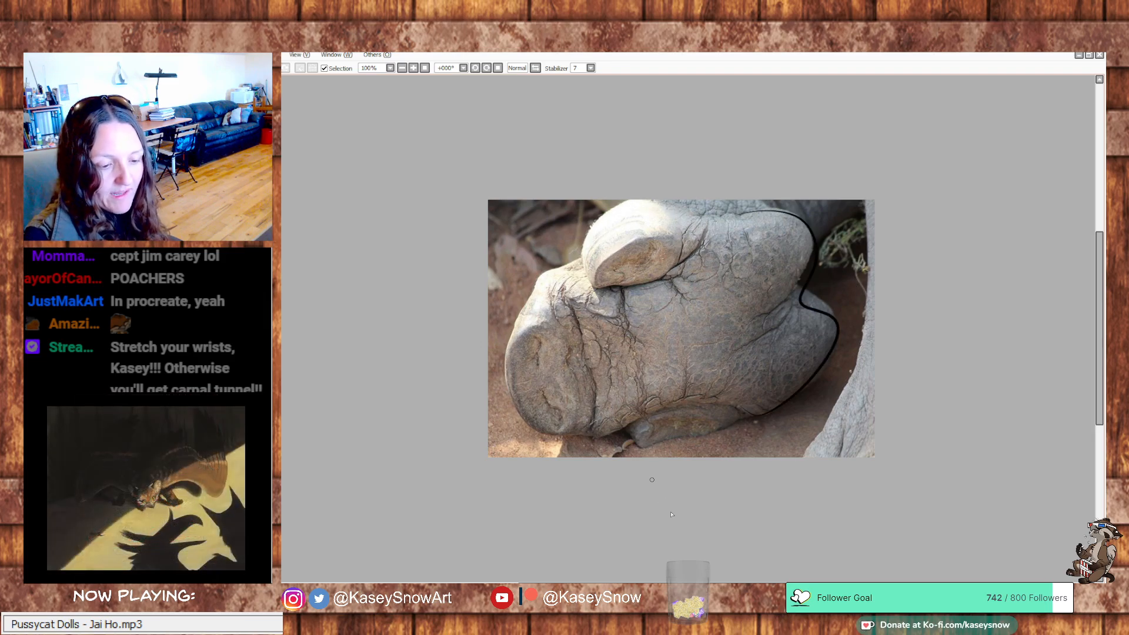
{"action": "key", "text": "ctrl+z"}
{"action": "scroll", "coordinate": [714, 532], "scroll_direction": "down", "scroll_amount": 1}
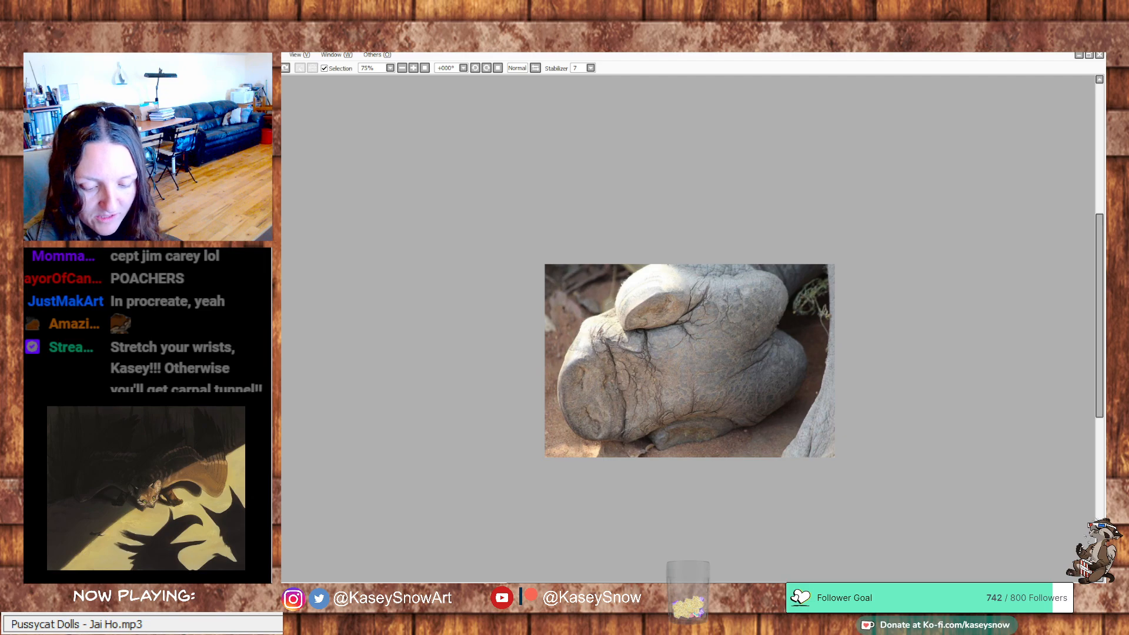
Try to sketch a rhino's lower leg and foot with toes beside the walking feet photo, and clear the sketch
{"action": "key", "text": "ctrl+Tab"}
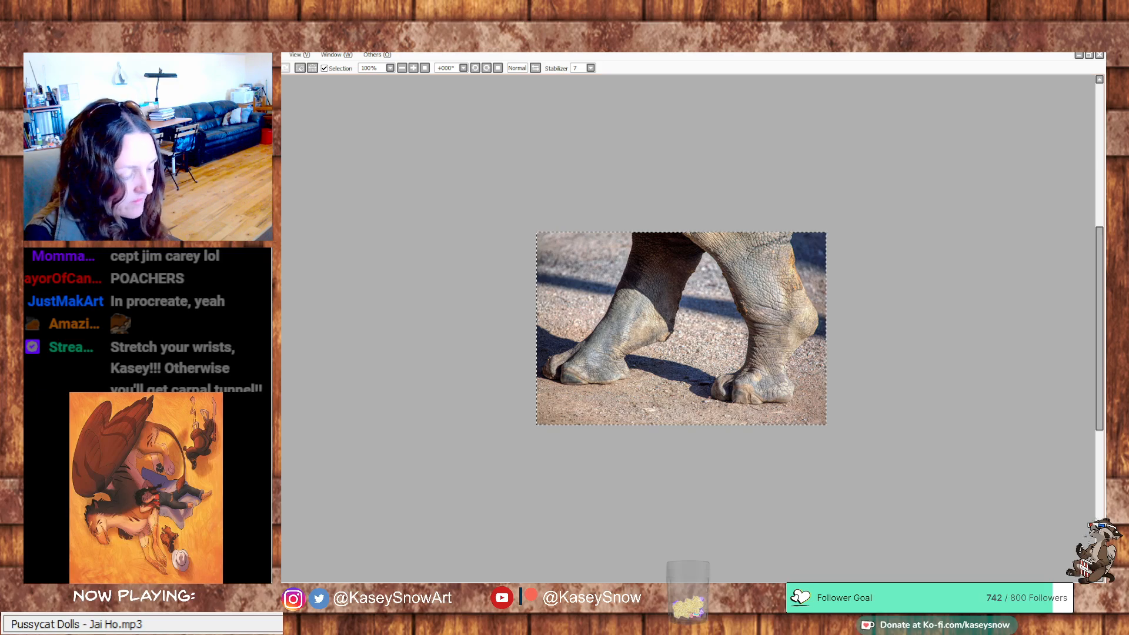
{"action": "key", "text": "ctrl+Tab"}
{"action": "left_click_drag", "start_coordinate": [765, 438], "coordinate": [714, 388]}
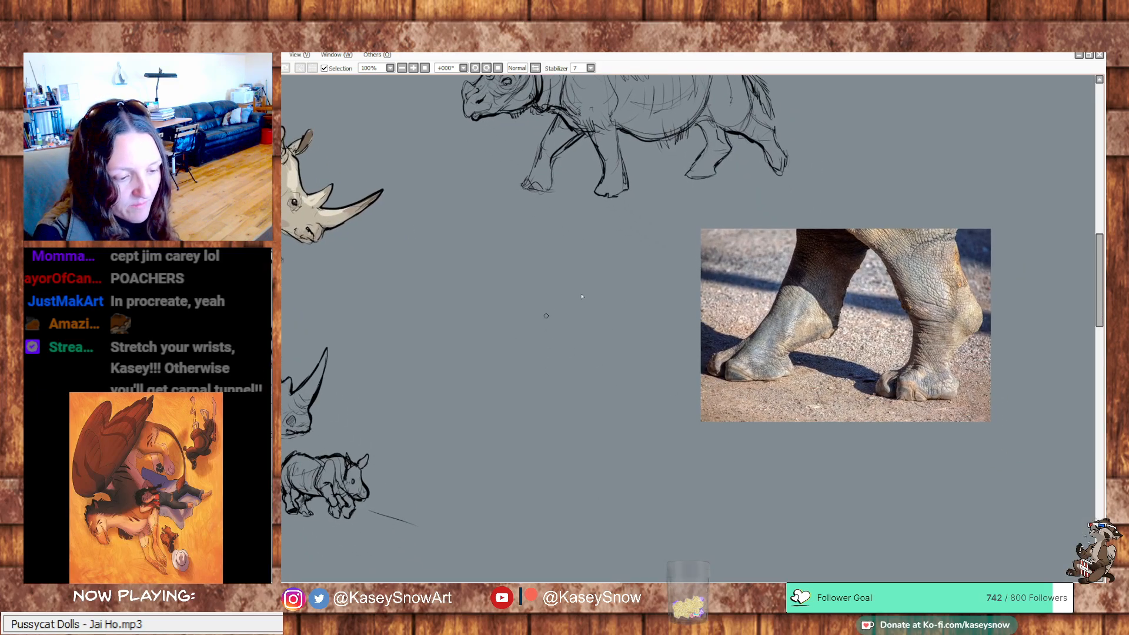
{"action": "left_click_drag", "start_coordinate": [625, 251], "coordinate": [605, 313]}
{"action": "mouse_move", "coordinate": [575, 245]}
{"action": "left_mouse_down"}
{"action": "mouse_move", "coordinate": [582, 271]}
{"action": "mouse_move", "coordinate": [568, 310]}
{"action": "mouse_move", "coordinate": [604, 321]}
{"action": "left_mouse_up"}
{"action": "mouse_move", "coordinate": [600, 284]}
{"action": "left_mouse_down"}
{"action": "mouse_move", "coordinate": [601, 350]}
{"action": "mouse_move", "coordinate": [541, 354]}
{"action": "mouse_move", "coordinate": [560, 333]}
{"action": "mouse_move", "coordinate": [544, 331]}
{"action": "mouse_move", "coordinate": [537, 351]}
{"action": "left_mouse_up"}
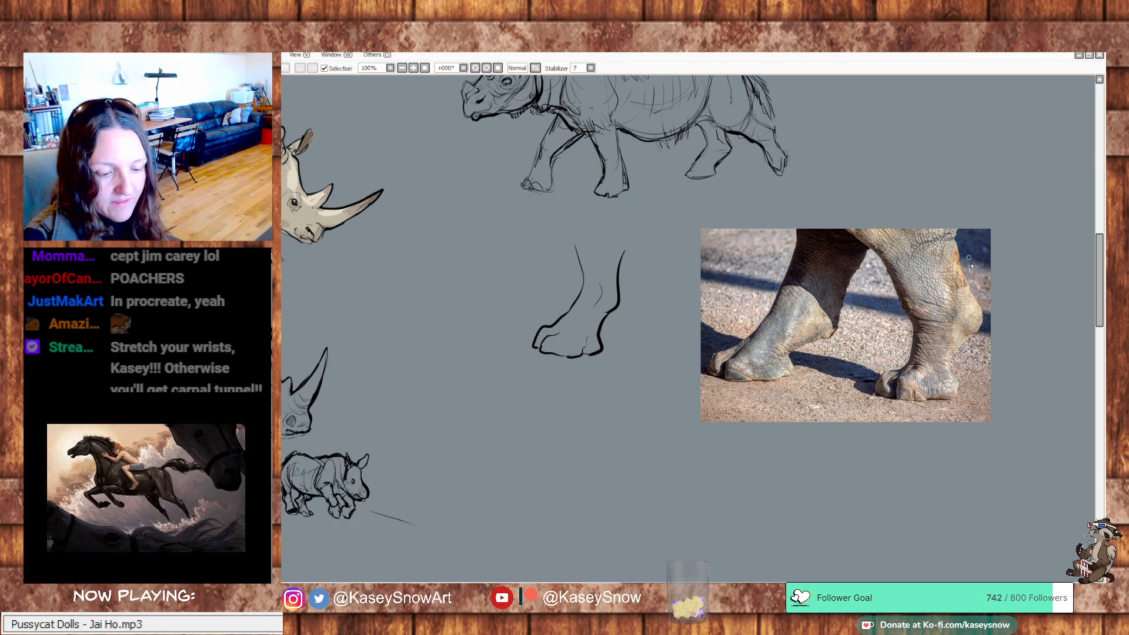
{"action": "left_click_drag", "start_coordinate": [947, 276], "coordinate": [913, 231]}
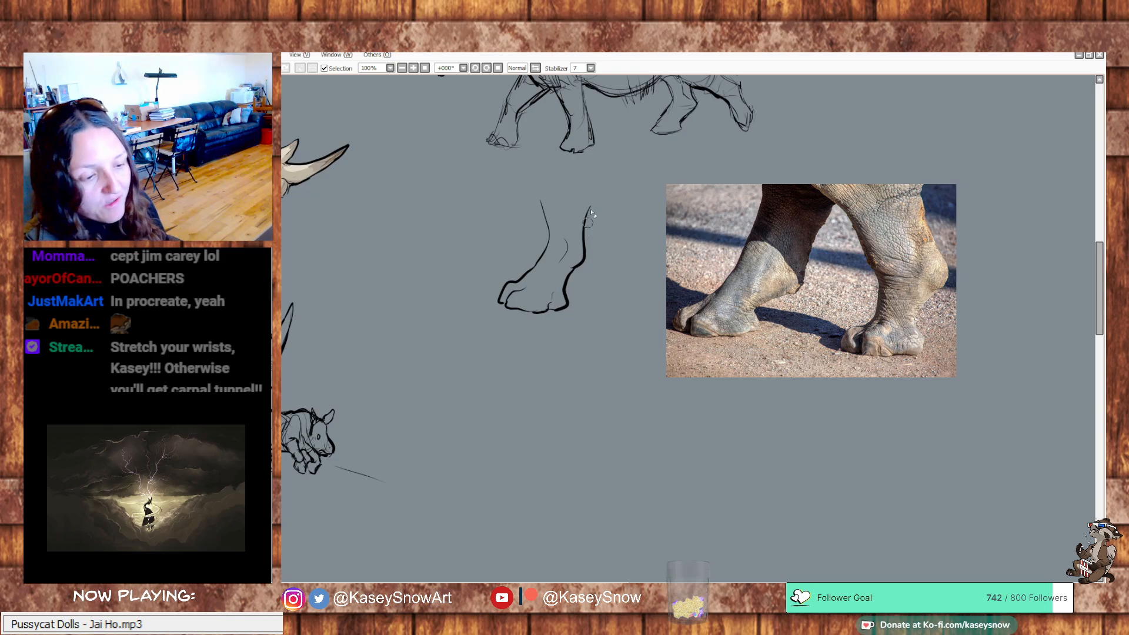
{"action": "left_click_drag", "start_coordinate": [506, 303], "coordinate": [524, 313]}
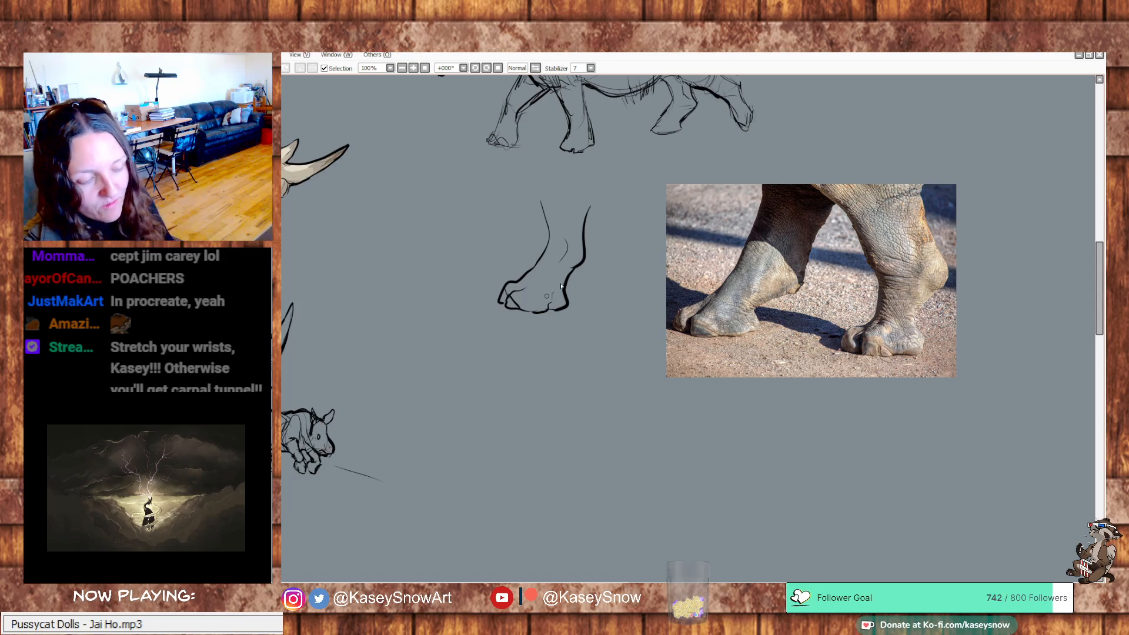
{"action": "mouse_move", "coordinate": [589, 206]}
{"action": "left_mouse_down"}
{"action": "mouse_move", "coordinate": [569, 315]}
{"action": "mouse_move", "coordinate": [574, 258]}
{"action": "mouse_move", "coordinate": [520, 318]}
{"action": "mouse_move", "coordinate": [525, 286]}
{"action": "mouse_move", "coordinate": [493, 304]}
{"action": "mouse_move", "coordinate": [588, 250]}
{"action": "mouse_move", "coordinate": [553, 237]}
{"action": "left_mouse_up"}
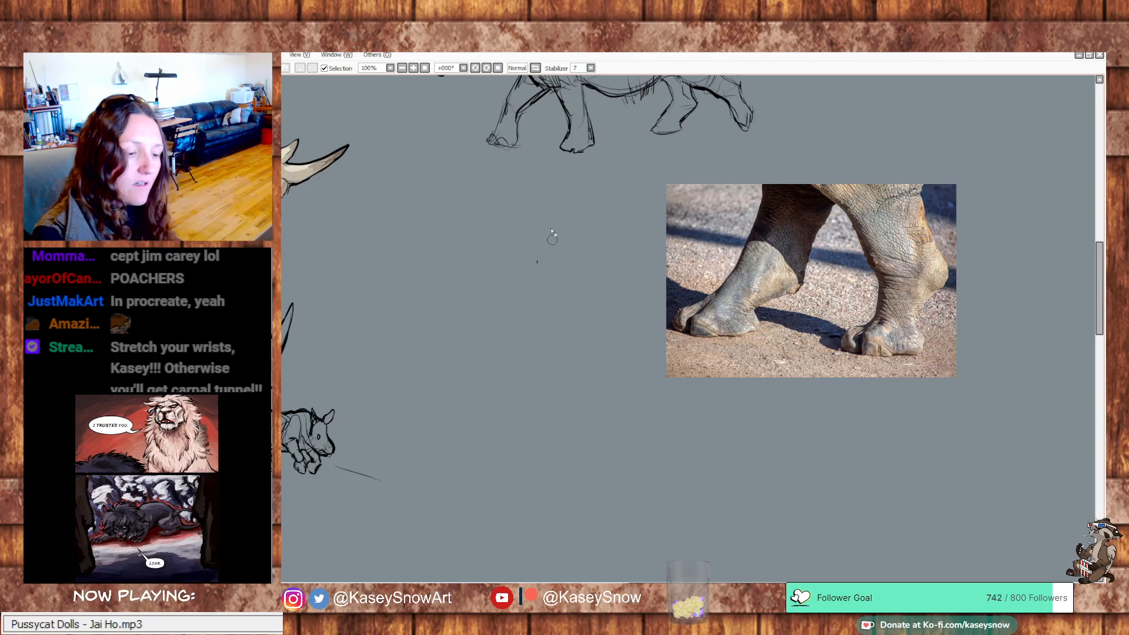
Sketch the leading leg's back line down past the heel, briefly circling the heel on the feet photo and undoing the circle
{"action": "scroll", "coordinate": [776, 271], "scroll_direction": "up", "scroll_amount": 2}
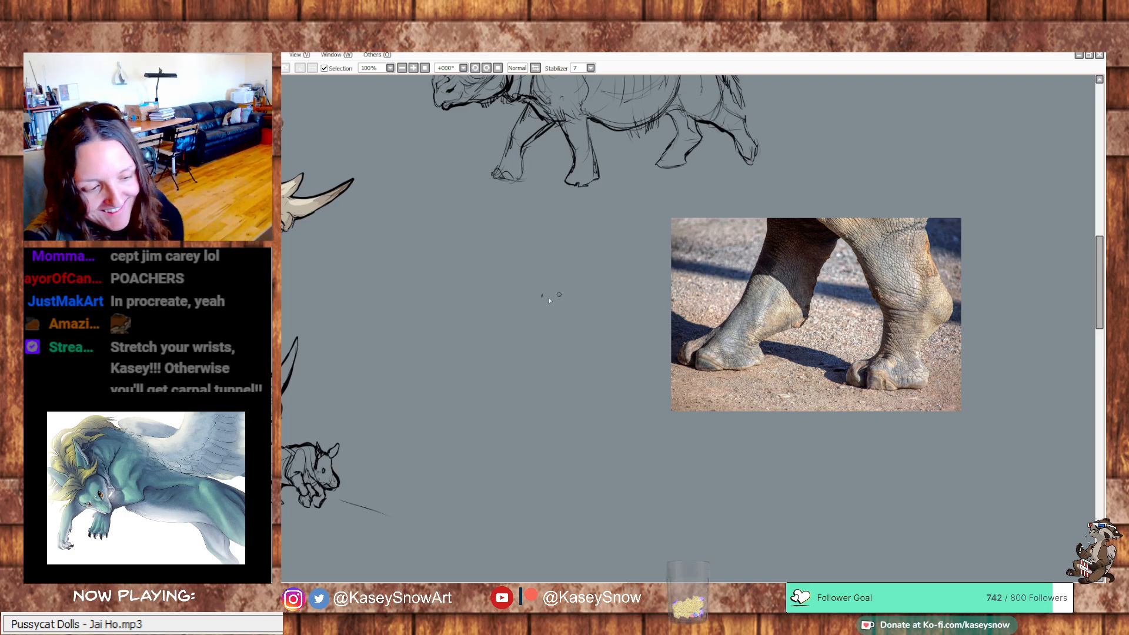
{"action": "mouse_move", "coordinate": [555, 276]}
{"action": "left_mouse_down"}
{"action": "mouse_move", "coordinate": [537, 331]}
{"action": "mouse_move", "coordinate": [544, 303]}
{"action": "mouse_move", "coordinate": [522, 336]}
{"action": "mouse_move", "coordinate": [540, 325]}
{"action": "mouse_move", "coordinate": [498, 358]}
{"action": "left_mouse_up"}
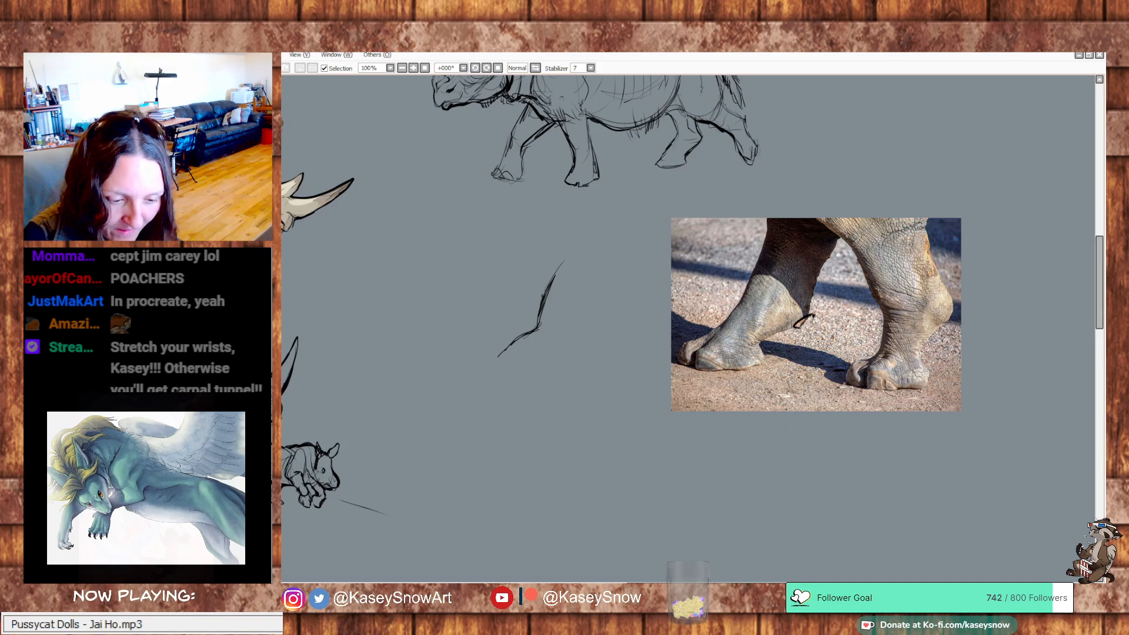
{"action": "left_click_drag", "start_coordinate": [801, 326], "coordinate": [816, 316]}
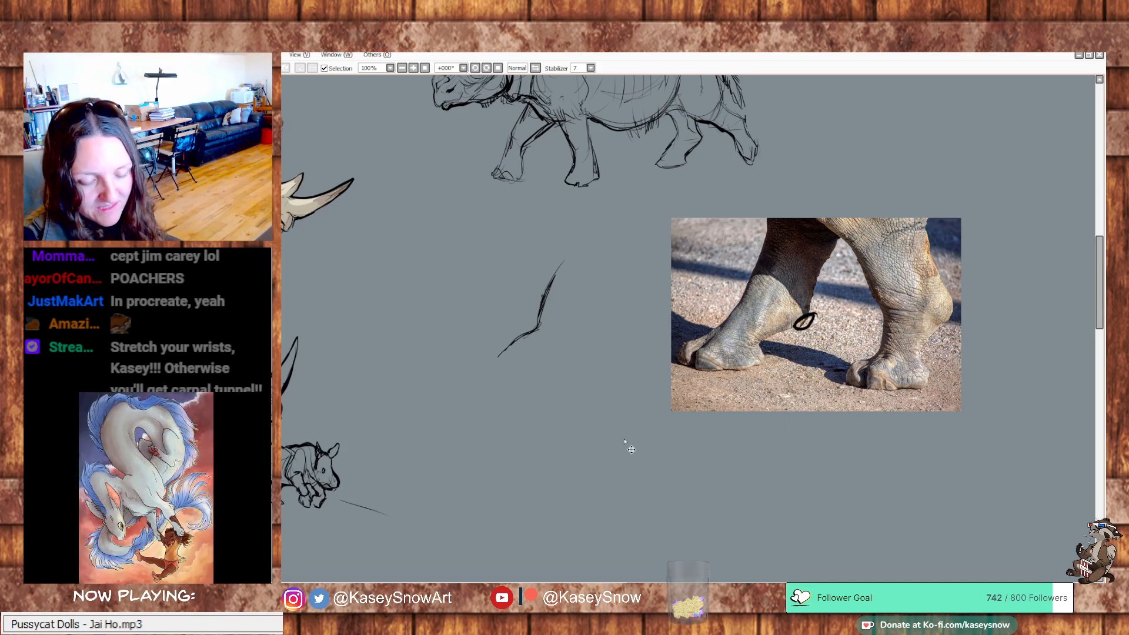
{"action": "key", "text": "ctrl+z"}
{"action": "left_click_drag", "start_coordinate": [538, 328], "coordinate": [496, 353]}
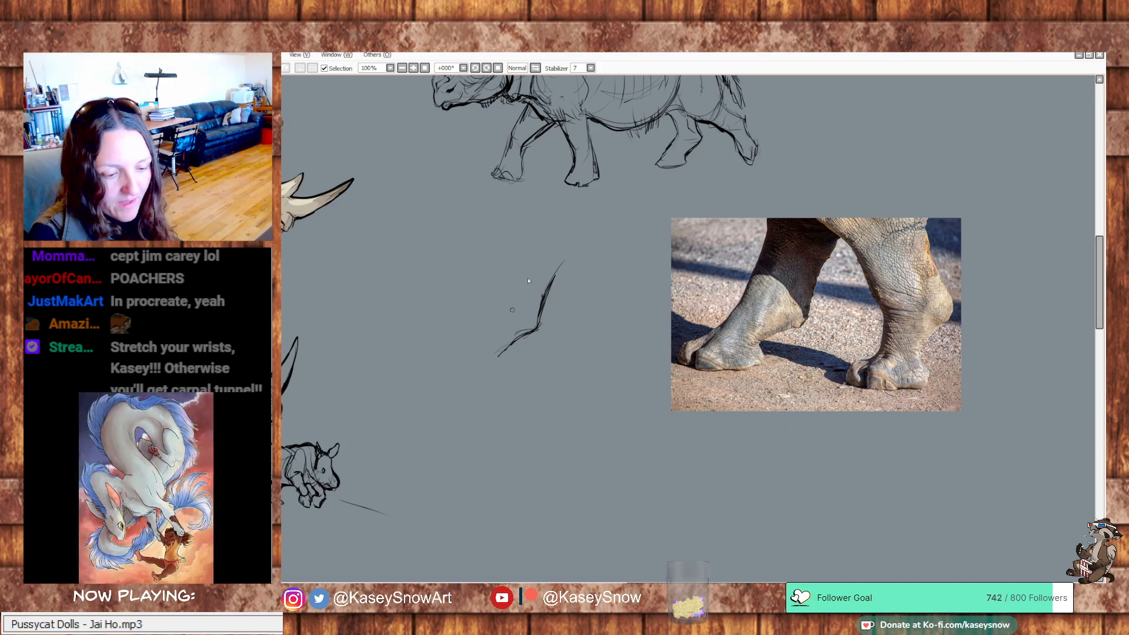
Sketch the leading leg's front line, the flat sole and the toes of its foot, undoing stray strokes
{"action": "mouse_move", "coordinate": [502, 233]}
{"action": "left_mouse_down"}
{"action": "mouse_move", "coordinate": [427, 366]}
{"action": "mouse_move", "coordinate": [500, 355]}
{"action": "left_mouse_up"}
{"action": "mouse_move", "coordinate": [521, 335]}
{"action": "left_mouse_down"}
{"action": "mouse_move", "coordinate": [486, 373]}
{"action": "mouse_move", "coordinate": [452, 373]}
{"action": "mouse_move", "coordinate": [500, 381]}
{"action": "mouse_move", "coordinate": [487, 392]}
{"action": "mouse_move", "coordinate": [425, 395]}
{"action": "left_mouse_up"}
{"action": "mouse_move", "coordinate": [443, 394]}
{"action": "left_mouse_down"}
{"action": "mouse_move", "coordinate": [422, 399]}
{"action": "mouse_move", "coordinate": [417, 378]}
{"action": "left_mouse_up"}
{"action": "mouse_move", "coordinate": [417, 378]}
{"action": "left_mouse_down"}
{"action": "mouse_move", "coordinate": [448, 355]}
{"action": "mouse_move", "coordinate": [413, 396]}
{"action": "left_mouse_up"}
{"action": "mouse_move", "coordinate": [420, 377]}
{"action": "left_mouse_down"}
{"action": "mouse_move", "coordinate": [432, 394]}
{"action": "mouse_move", "coordinate": [404, 398]}
{"action": "mouse_move", "coordinate": [393, 379]}
{"action": "mouse_move", "coordinate": [403, 365]}
{"action": "mouse_move", "coordinate": [447, 339]}
{"action": "mouse_move", "coordinate": [398, 366]}
{"action": "left_mouse_up"}
{"action": "left_click_drag", "start_coordinate": [402, 363], "coordinate": [398, 387]}
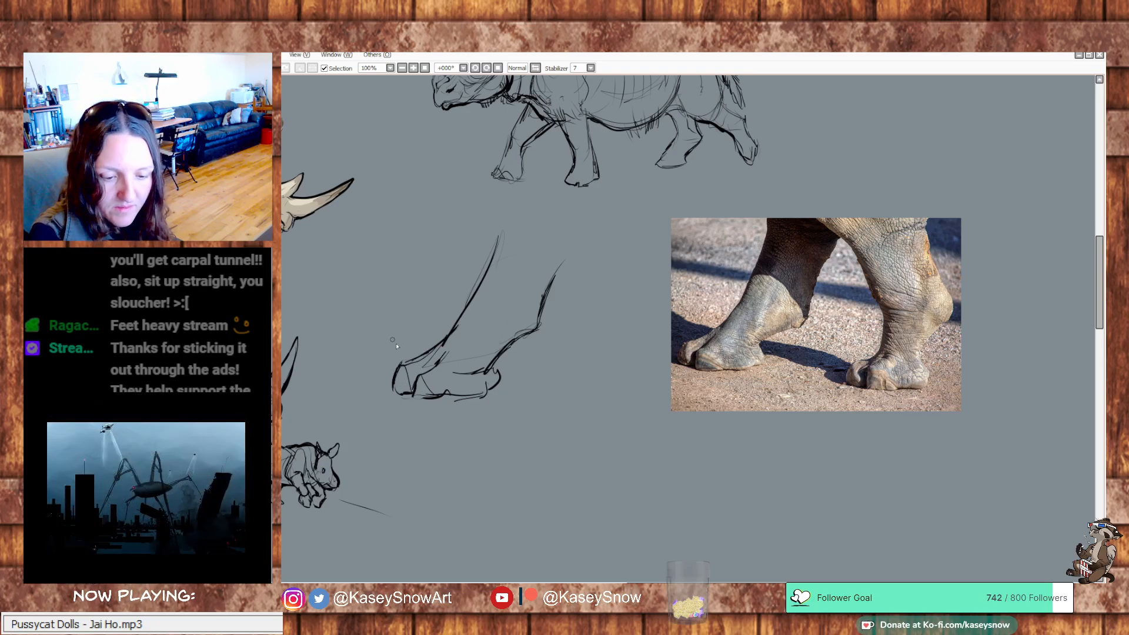
{"action": "key", "text": "ctrl+z"}
{"action": "mouse_move", "coordinate": [403, 364]}
{"action": "left_mouse_down"}
{"action": "mouse_move", "coordinate": [419, 404]}
{"action": "mouse_move", "coordinate": [395, 380]}
{"action": "mouse_move", "coordinate": [415, 392]}
{"action": "mouse_move", "coordinate": [404, 375]}
{"action": "mouse_move", "coordinate": [470, 384]}
{"action": "mouse_move", "coordinate": [449, 399]}
{"action": "mouse_move", "coordinate": [492, 382]}
{"action": "left_mouse_up"}
{"action": "key", "text": "ctrl+z"}
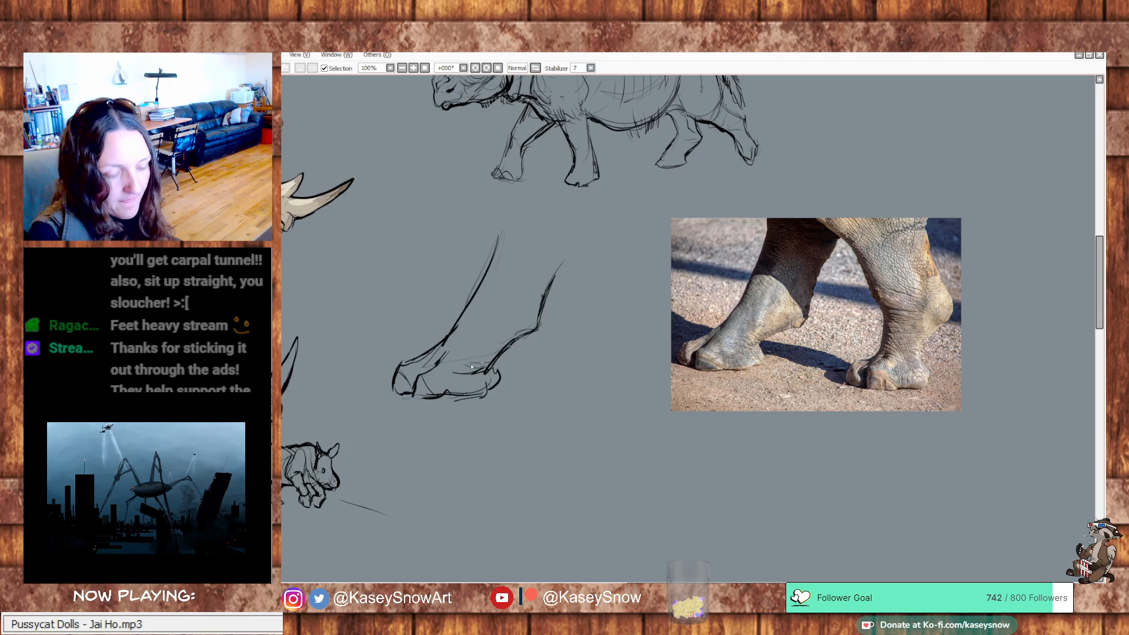
Add inner contour lines along the leading leg's shank and angled lines across its top
{"action": "left_click_drag", "start_coordinate": [495, 329], "coordinate": [519, 238]}
{"action": "left_click_drag", "start_coordinate": [512, 302], "coordinate": [529, 297]}
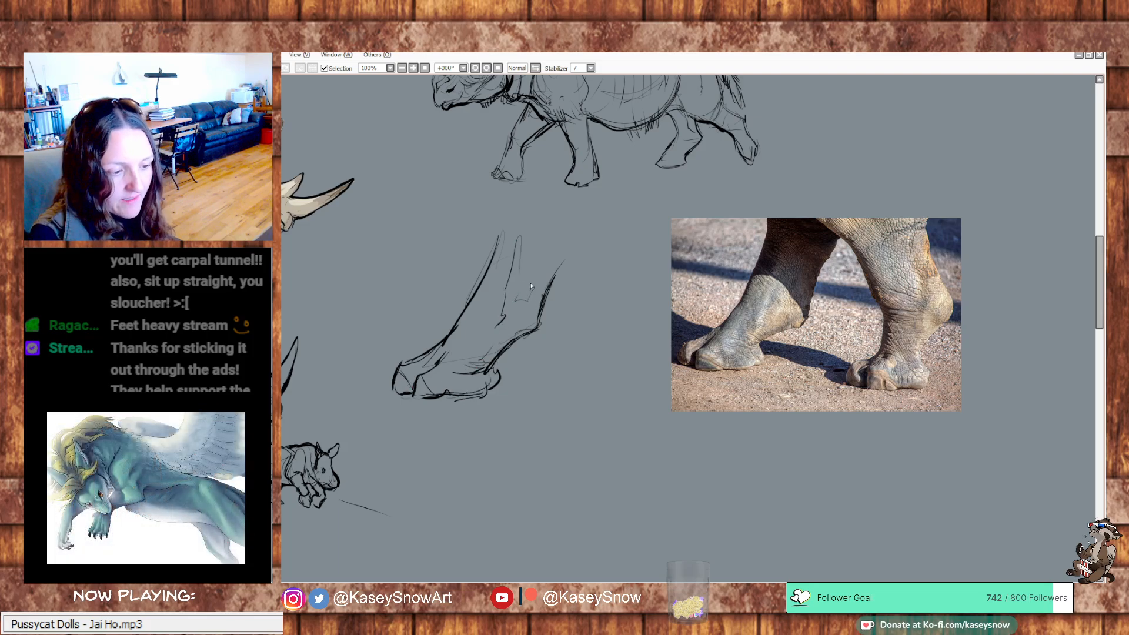
{"action": "mouse_move", "coordinate": [577, 244]}
{"action": "left_mouse_down"}
{"action": "mouse_move", "coordinate": [517, 224]}
{"action": "mouse_move", "coordinate": [557, 243]}
{"action": "left_mouse_up"}
{"action": "mouse_move", "coordinate": [521, 218]}
{"action": "left_mouse_down"}
{"action": "mouse_move", "coordinate": [561, 247]}
{"action": "mouse_move", "coordinate": [557, 275]}
{"action": "mouse_move", "coordinate": [581, 292]}
{"action": "left_mouse_up"}
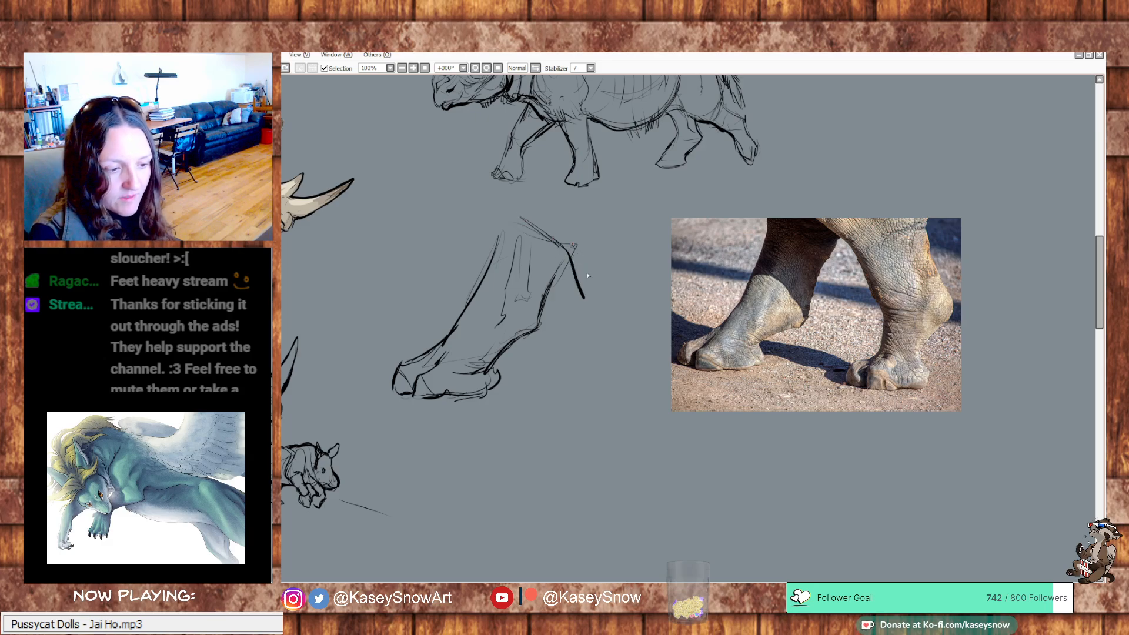
{"action": "left_click_drag", "start_coordinate": [569, 246], "coordinate": [594, 299]}
{"action": "left_click_drag", "start_coordinate": [573, 250], "coordinate": [605, 313]}
{"action": "left_click_drag", "start_coordinate": [841, 236], "coordinate": [823, 271]}
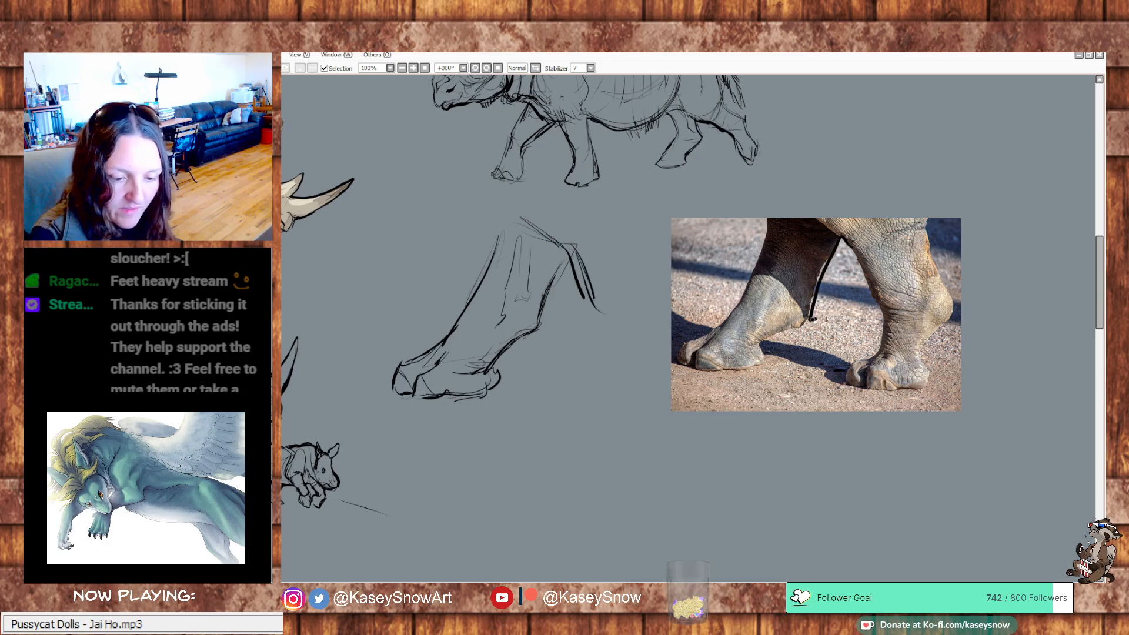
{"action": "key", "text": "ctrl+z"}
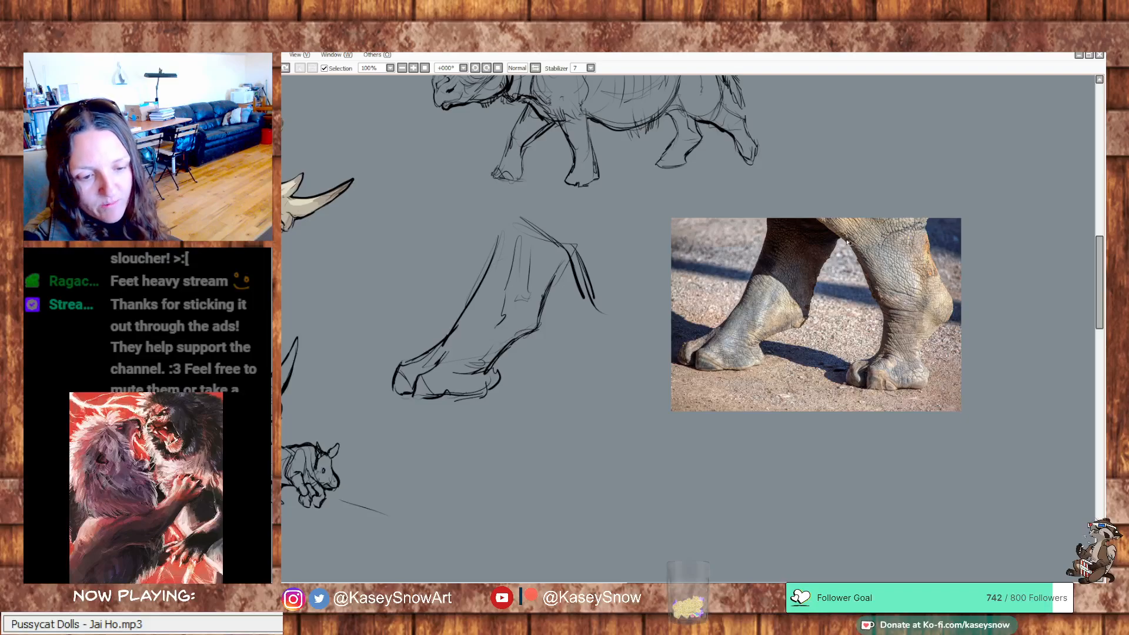
{"action": "mouse_move", "coordinate": [839, 236]}
{"action": "left_mouse_down"}
{"action": "mouse_move", "coordinate": [813, 314]}
{"action": "mouse_move", "coordinate": [870, 302]}
{"action": "mouse_move", "coordinate": [860, 251]}
{"action": "left_mouse_up"}
{"action": "key", "text": "ctrl+z"}
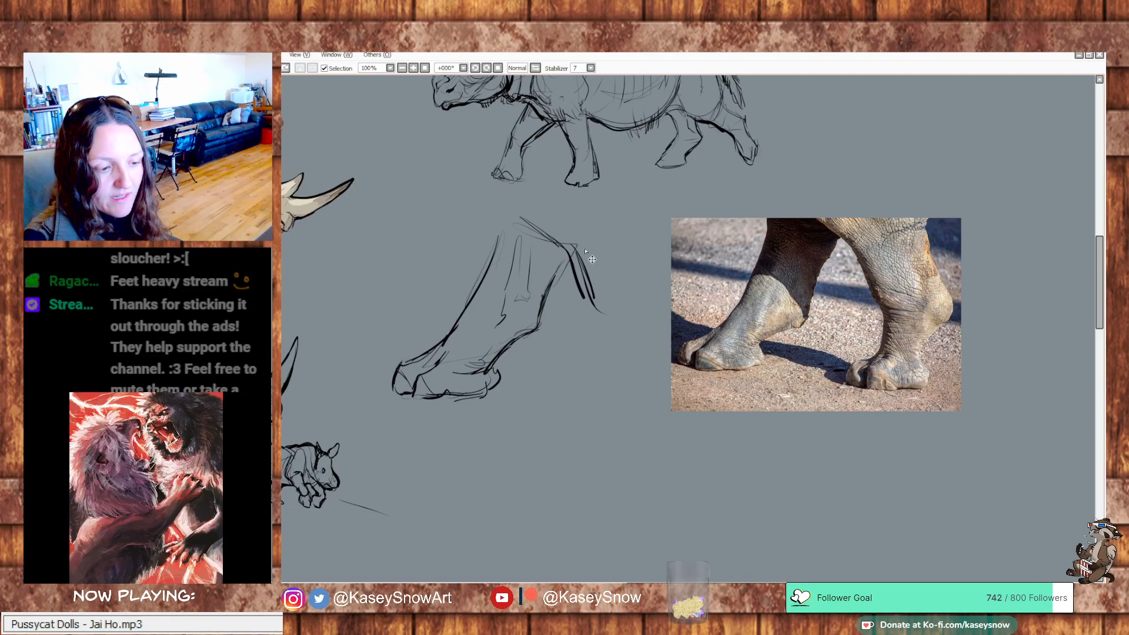
{"action": "key", "text": "ctrl+z"}
{"action": "key", "text": "ctrl+z"}
Rework the junction between the two legs and sketch the upper back contour of the trailing leg beside the feet photo
{"action": "left_click_drag", "start_coordinate": [565, 255], "coordinate": [572, 276]}
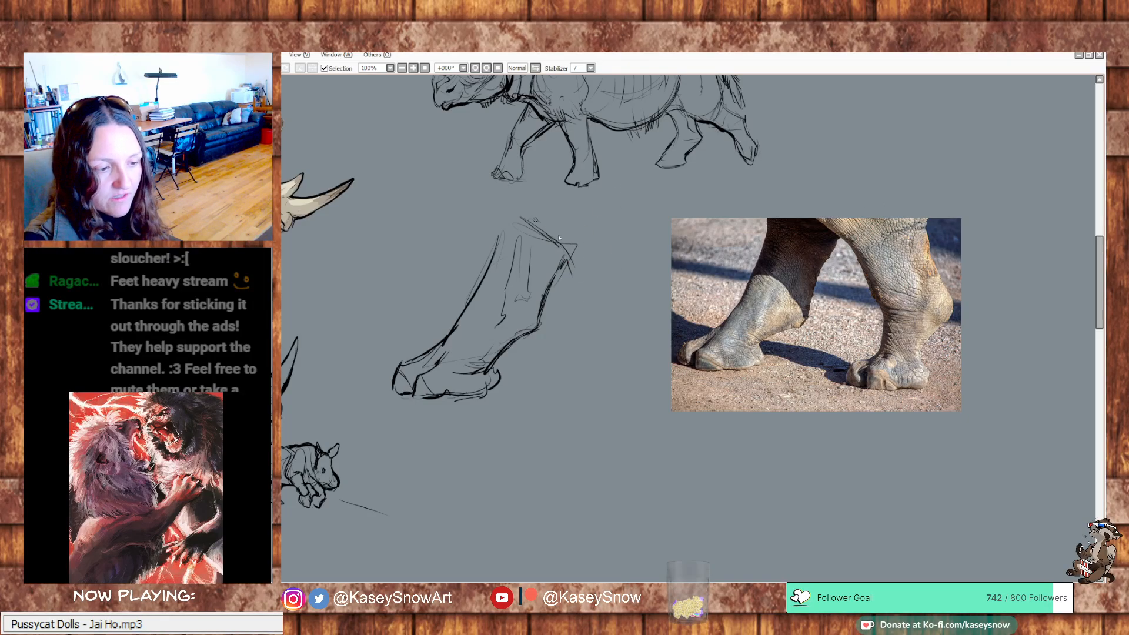
{"action": "left_click_drag", "start_coordinate": [535, 220], "coordinate": [562, 242]}
{"action": "left_click_drag", "start_coordinate": [619, 227], "coordinate": [636, 193]}
{"action": "left_click_drag", "start_coordinate": [636, 210], "coordinate": [635, 248]}
{"action": "mouse_move", "coordinate": [612, 250]}
{"action": "left_mouse_down"}
{"action": "mouse_move", "coordinate": [575, 248]}
{"action": "mouse_move", "coordinate": [593, 282]}
{"action": "left_mouse_up"}
Sketch the trailing leg's front line, a guide line across its ankle and its back line down to the bulging heel, undoing the photo mark
{"action": "mouse_move", "coordinate": [575, 249]}
{"action": "left_mouse_down"}
{"action": "mouse_move", "coordinate": [601, 310]}
{"action": "mouse_move", "coordinate": [644, 318]}
{"action": "left_mouse_up"}
{"action": "left_click_drag", "start_coordinate": [883, 305], "coordinate": [954, 309]}
{"action": "key", "text": "ctrl+z"}
{"action": "mouse_move", "coordinate": [620, 318]}
{"action": "left_mouse_down"}
{"action": "mouse_move", "coordinate": [668, 313]}
{"action": "mouse_move", "coordinate": [681, 325]}
{"action": "mouse_move", "coordinate": [678, 298]}
{"action": "mouse_move", "coordinate": [653, 270]}
{"action": "left_mouse_up"}
{"action": "left_click_drag", "start_coordinate": [636, 230], "coordinate": [685, 314]}
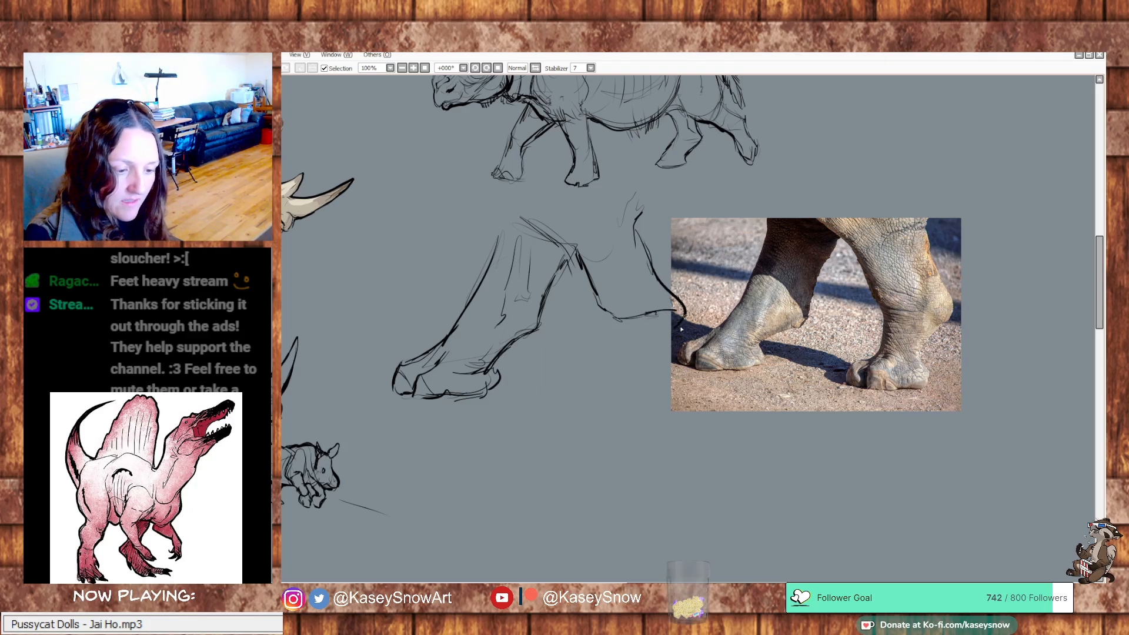
Continue the trailing leg's front and back lines below the ankle to the ground, undoing the heel curve traced on the photo
{"action": "mouse_move", "coordinate": [597, 303]}
{"action": "left_mouse_down"}
{"action": "mouse_move", "coordinate": [612, 340]}
{"action": "mouse_move", "coordinate": [605, 376]}
{"action": "left_mouse_up"}
{"action": "left_click_drag", "start_coordinate": [684, 320], "coordinate": [657, 381]}
{"action": "mouse_move", "coordinate": [951, 318]}
{"action": "left_mouse_down"}
{"action": "mouse_move", "coordinate": [927, 343]}
{"action": "mouse_move", "coordinate": [936, 381]}
{"action": "left_mouse_up"}
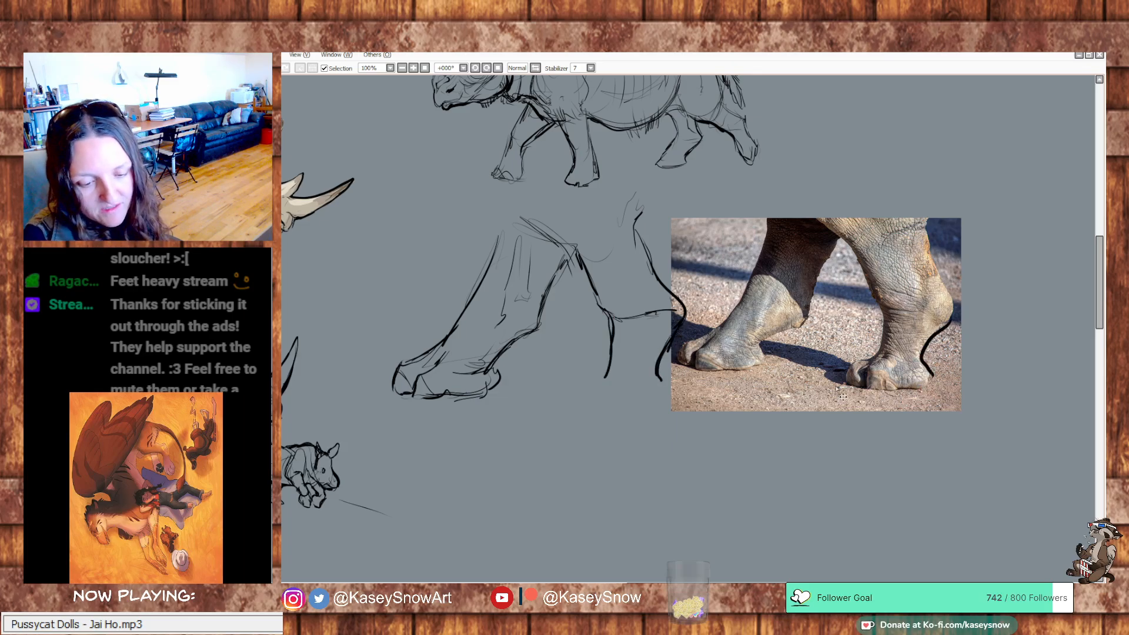
{"action": "key", "text": "ctrl+z"}
{"action": "mouse_move", "coordinate": [673, 333]}
{"action": "left_mouse_down"}
{"action": "mouse_move", "coordinate": [646, 410]}
{"action": "mouse_move", "coordinate": [659, 379]}
{"action": "mouse_move", "coordinate": [670, 405]}
{"action": "mouse_move", "coordinate": [667, 389]}
{"action": "mouse_move", "coordinate": [649, 408]}
{"action": "left_mouse_up"}
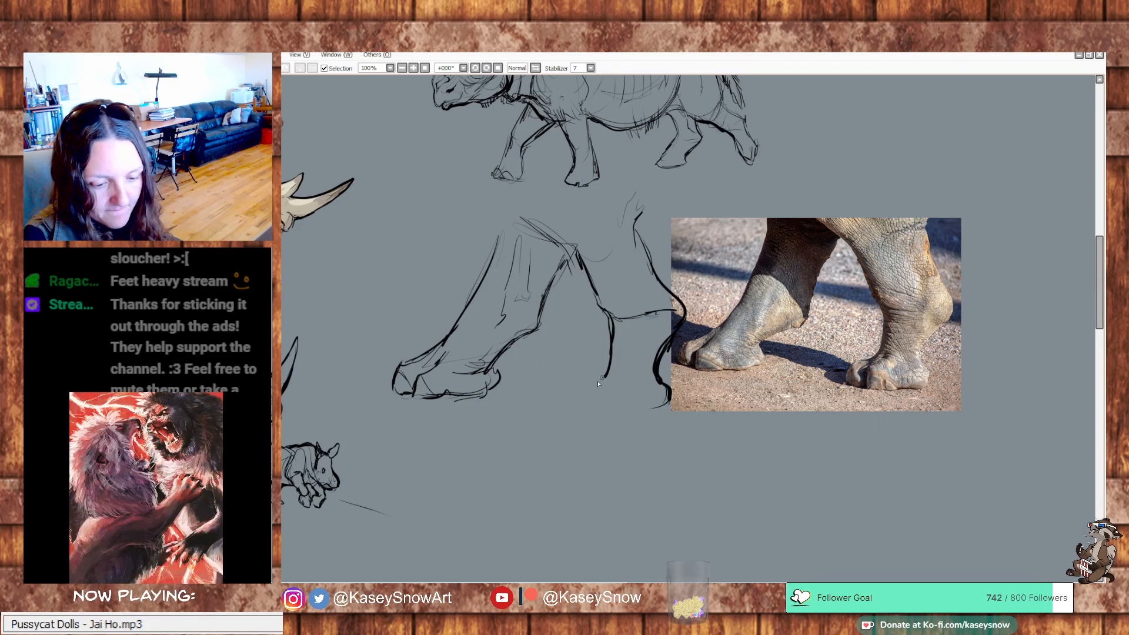
Sketch the trailing foot's front edge, toes and flat sole
{"action": "mouse_move", "coordinate": [608, 375]}
{"action": "left_mouse_down"}
{"action": "mouse_move", "coordinate": [568, 391]}
{"action": "mouse_move", "coordinate": [562, 407]}
{"action": "mouse_move", "coordinate": [588, 419]}
{"action": "mouse_move", "coordinate": [621, 385]}
{"action": "left_mouse_up"}
{"action": "mouse_move", "coordinate": [609, 377]}
{"action": "left_mouse_down"}
{"action": "mouse_move", "coordinate": [622, 379]}
{"action": "mouse_move", "coordinate": [589, 423]}
{"action": "mouse_move", "coordinate": [591, 408]}
{"action": "mouse_move", "coordinate": [609, 406]}
{"action": "mouse_move", "coordinate": [611, 419]}
{"action": "mouse_move", "coordinate": [672, 399]}
{"action": "left_mouse_up"}
{"action": "left_click_drag", "start_coordinate": [563, 403], "coordinate": [591, 411]}
Extend the trailing leg's upper back line and darken its front line and the junction between the two legs
{"action": "left_click_drag", "start_coordinate": [755, 325], "coordinate": [775, 341]}
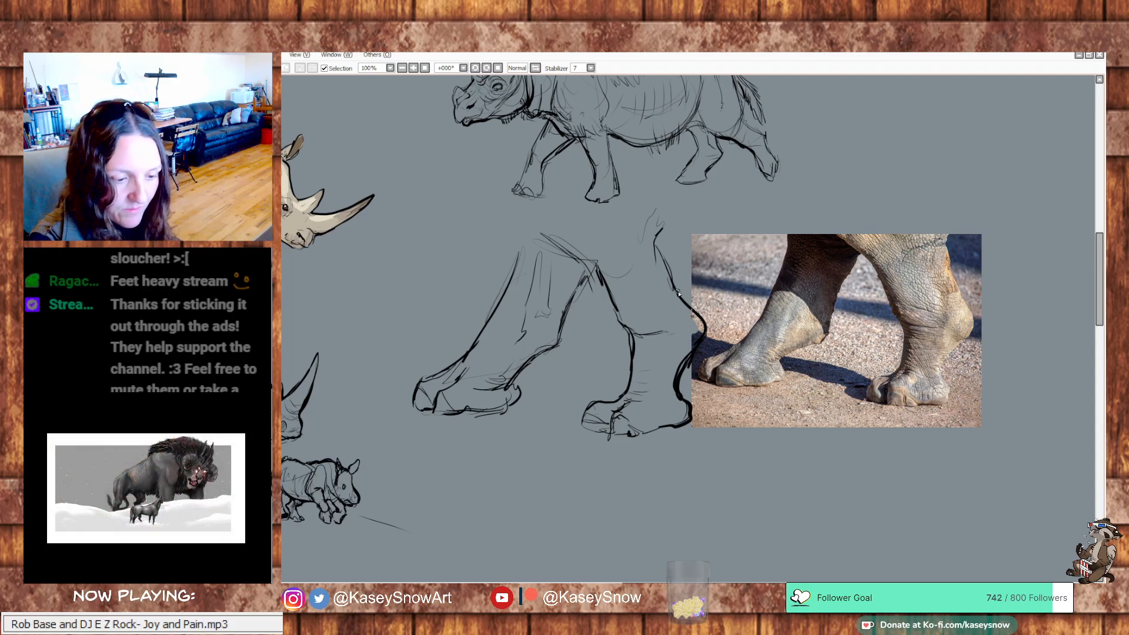
{"action": "mouse_move", "coordinate": [677, 292]}
{"action": "left_mouse_down"}
{"action": "mouse_move", "coordinate": [666, 268]}
{"action": "mouse_move", "coordinate": [680, 222]}
{"action": "left_mouse_up"}
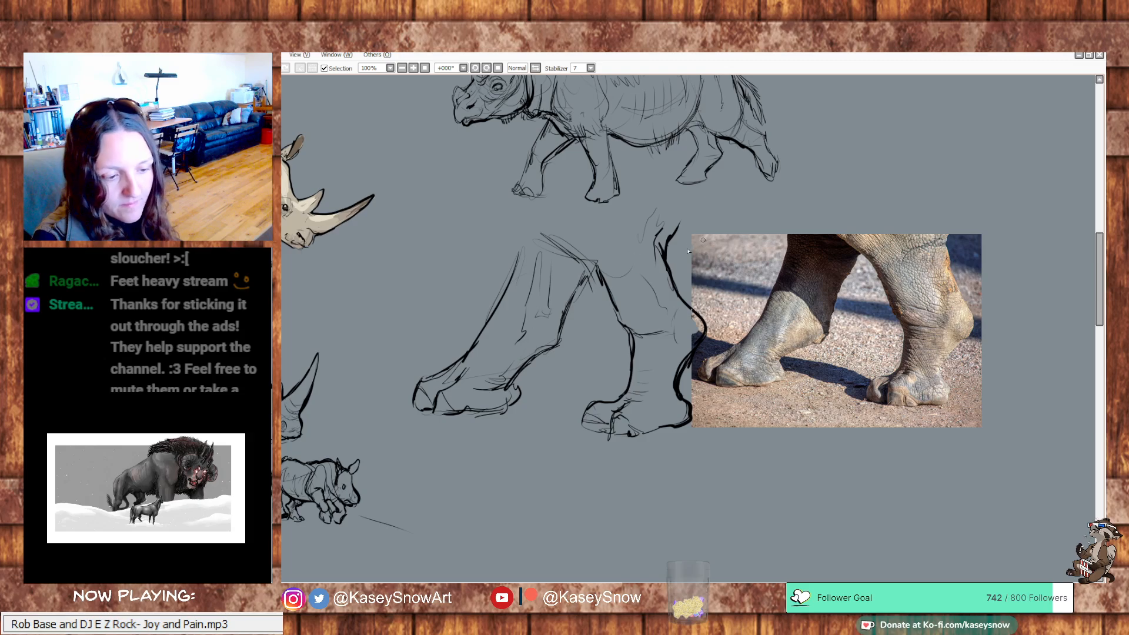
{"action": "mouse_move", "coordinate": [588, 266]}
{"action": "left_mouse_down"}
{"action": "mouse_move", "coordinate": [522, 222]}
{"action": "mouse_move", "coordinate": [603, 262]}
{"action": "mouse_move", "coordinate": [634, 339]}
{"action": "left_mouse_up"}
{"action": "scroll", "coordinate": [907, 196], "scroll_direction": "down", "scroll_amount": 1}
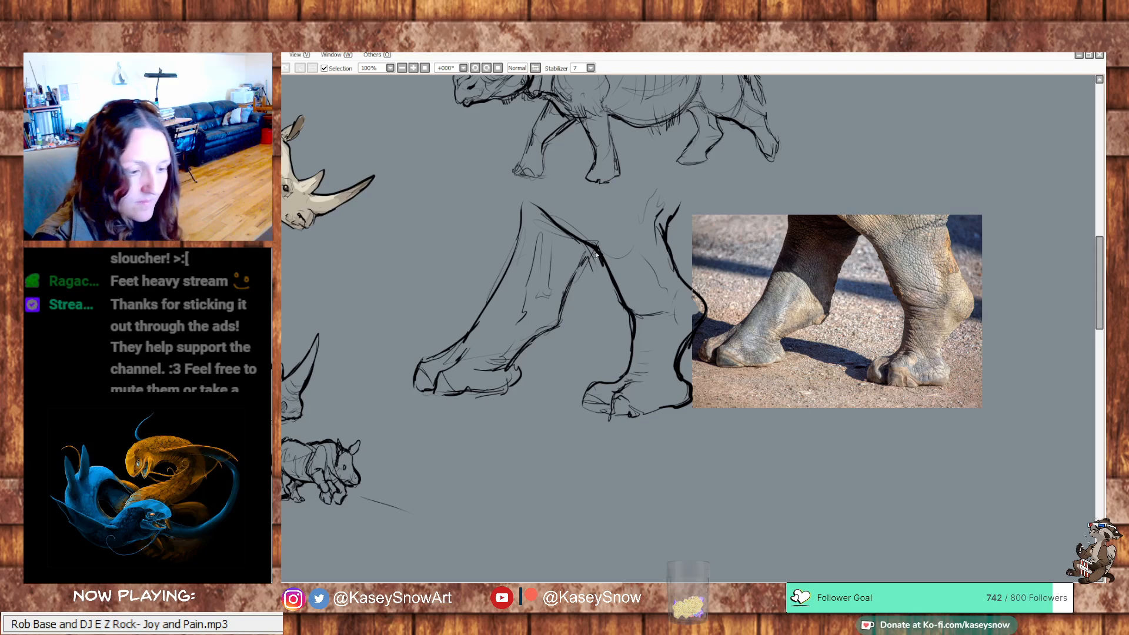
Review the leg sketch together with the walking rhino, skeleton and mother-and-calf studies across the canvas
{"action": "left_click_drag", "start_coordinate": [976, 306], "coordinate": [1015, 393]}
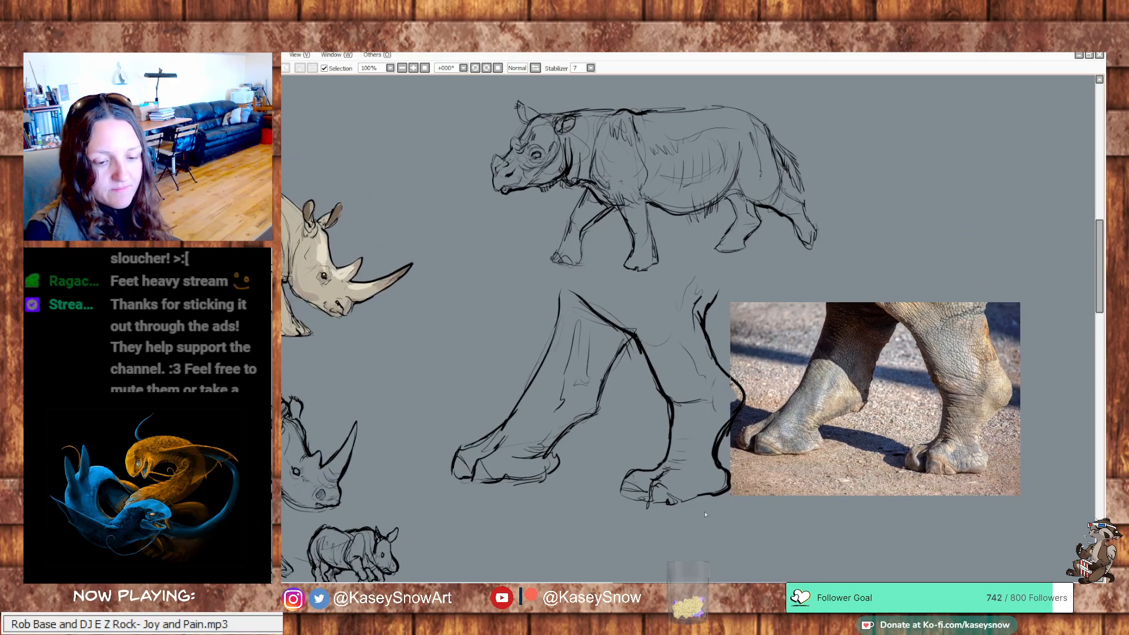
{"action": "mouse_move", "coordinate": [888, 477]}
{"action": "left_mouse_down"}
{"action": "mouse_move", "coordinate": [932, 444]}
{"action": "mouse_move", "coordinate": [1031, 472]}
{"action": "left_mouse_up"}
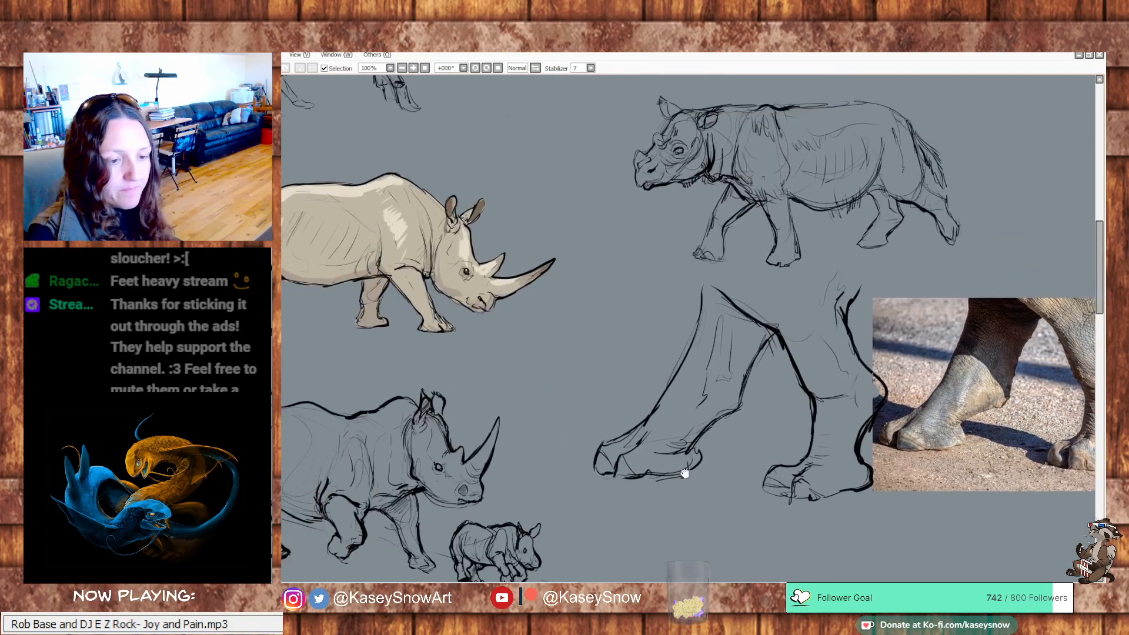
{"action": "mouse_move", "coordinate": [683, 471]}
{"action": "left_mouse_down"}
{"action": "mouse_move", "coordinate": [943, 343]}
{"action": "mouse_move", "coordinate": [863, 401]}
{"action": "left_mouse_up"}
{"action": "left_click_drag", "start_coordinate": [932, 347], "coordinate": [964, 327]}
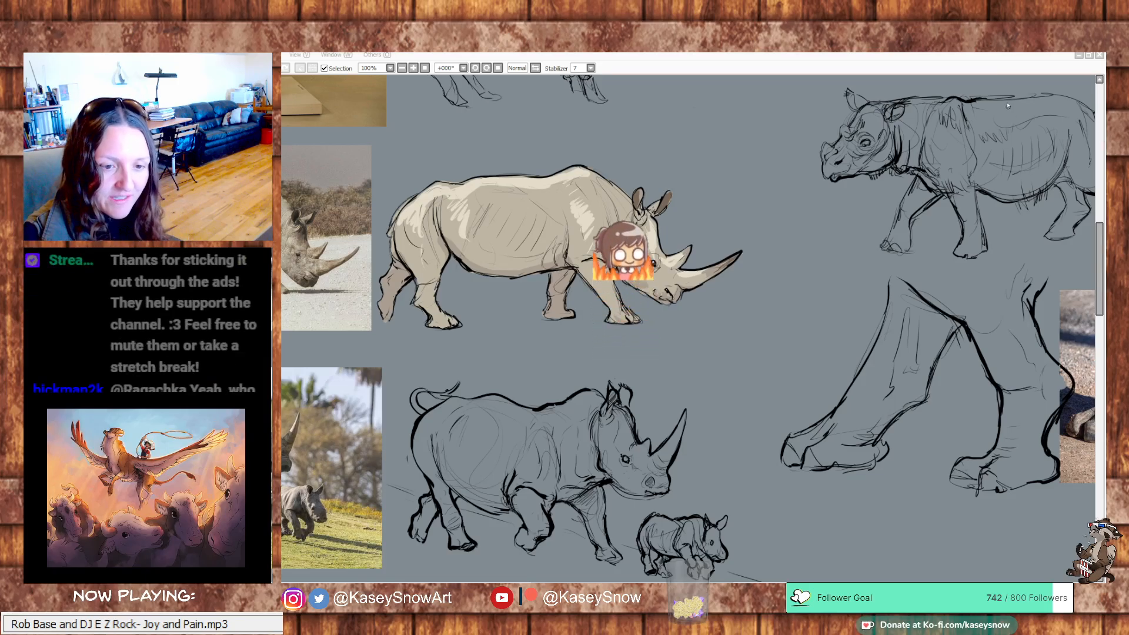
{"action": "left_click_drag", "start_coordinate": [977, 174], "coordinate": [801, 373]}
{"action": "left_click_drag", "start_coordinate": [815, 259], "coordinate": [743, 349]}
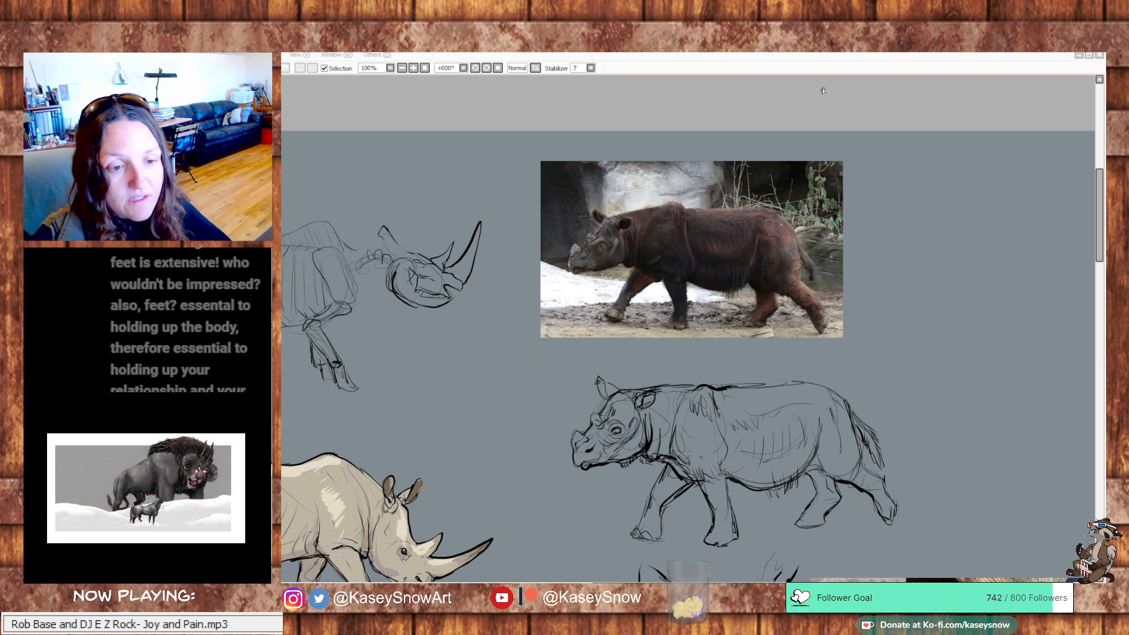
{"action": "left_click_drag", "start_coordinate": [786, 235], "coordinate": [906, 185]}
{"action": "left_click_drag", "start_coordinate": [785, 266], "coordinate": [828, 227]}
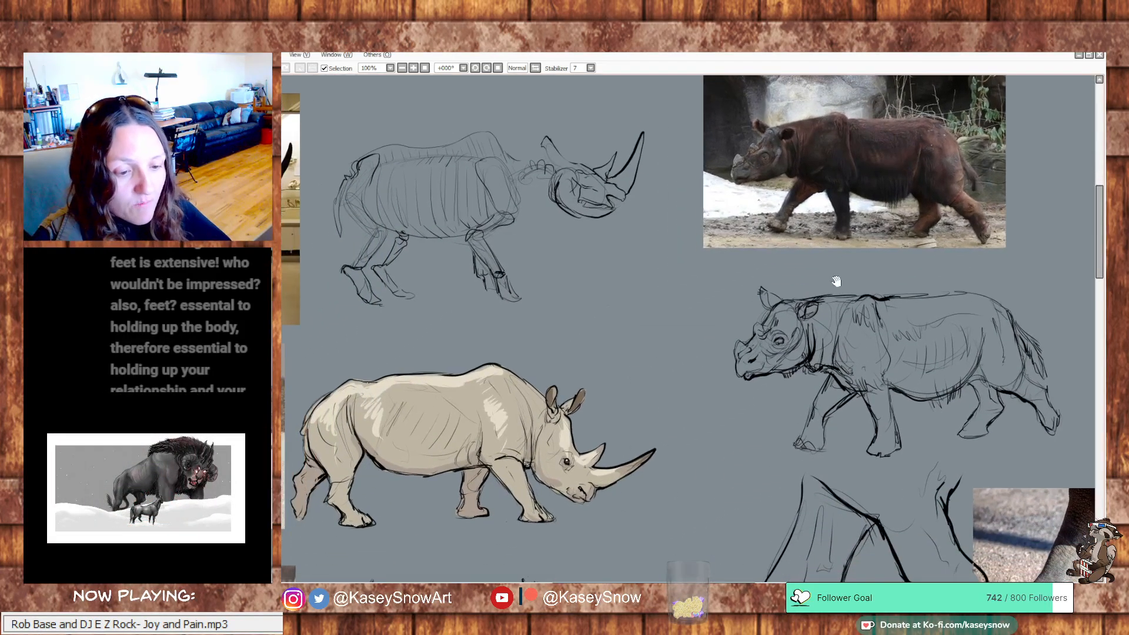
{"action": "left_click_drag", "start_coordinate": [836, 282], "coordinate": [861, 196]}
{"action": "left_click_drag", "start_coordinate": [875, 317], "coordinate": [876, 249]}
{"action": "mouse_move", "coordinate": [816, 309]}
{"action": "left_mouse_down"}
{"action": "mouse_move", "coordinate": [829, 262]}
{"action": "mouse_move", "coordinate": [805, 299]}
{"action": "left_mouse_up"}
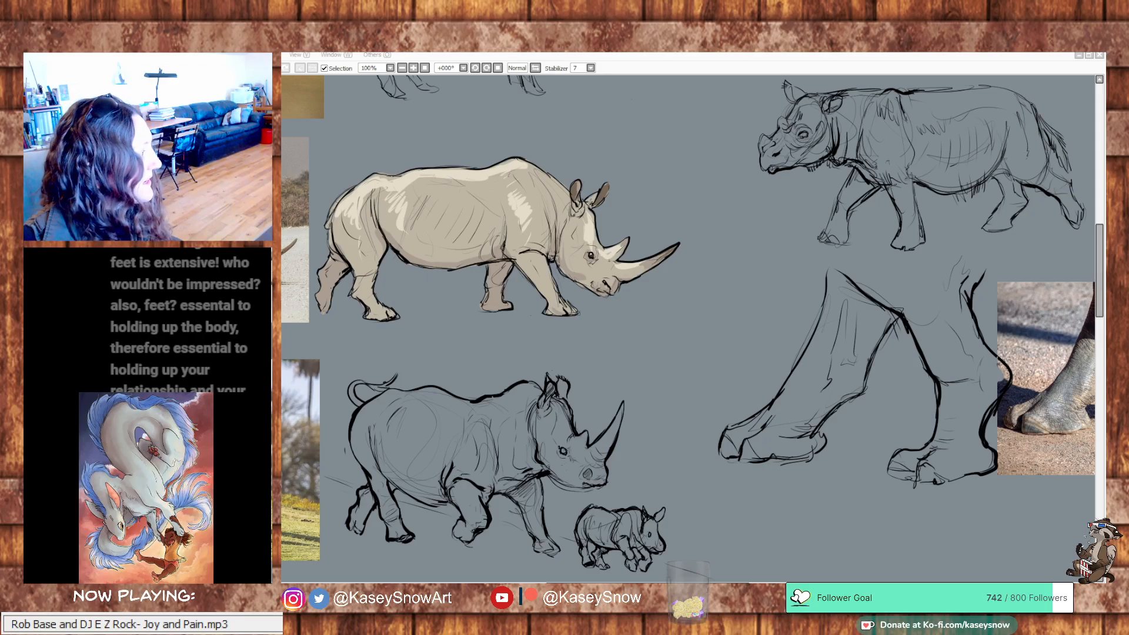
Switch to the Save the Rhino home page in the browser and look through its four featured stories
{"action": "left_click_drag", "start_coordinate": [284, 227], "coordinate": [1010, 65]}
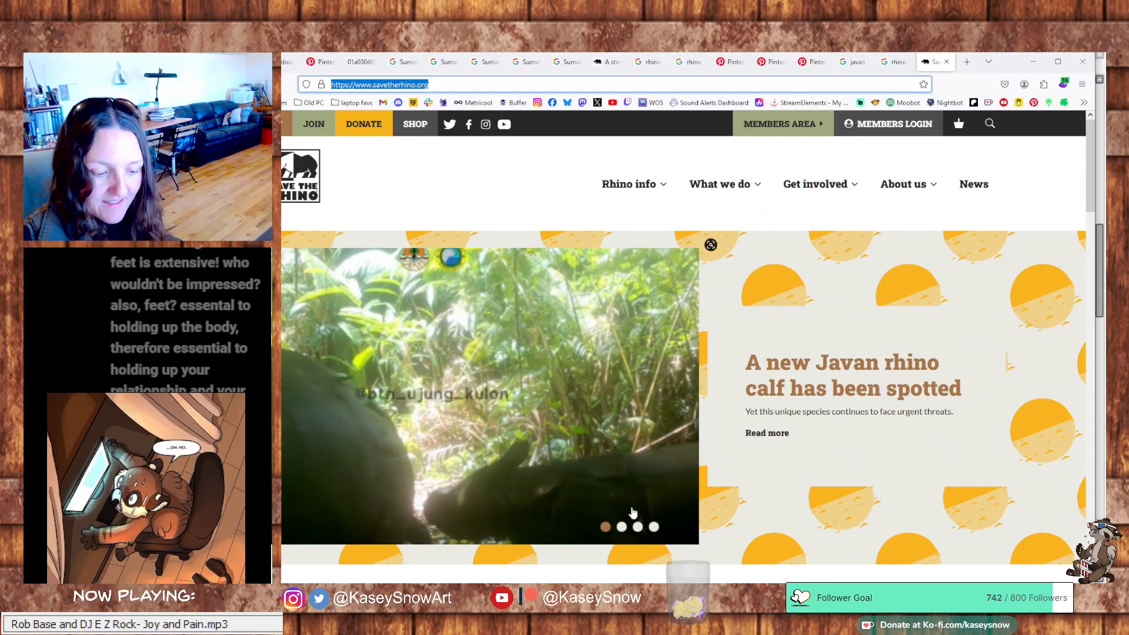
{"action": "left_click", "coordinate": [621, 526]}
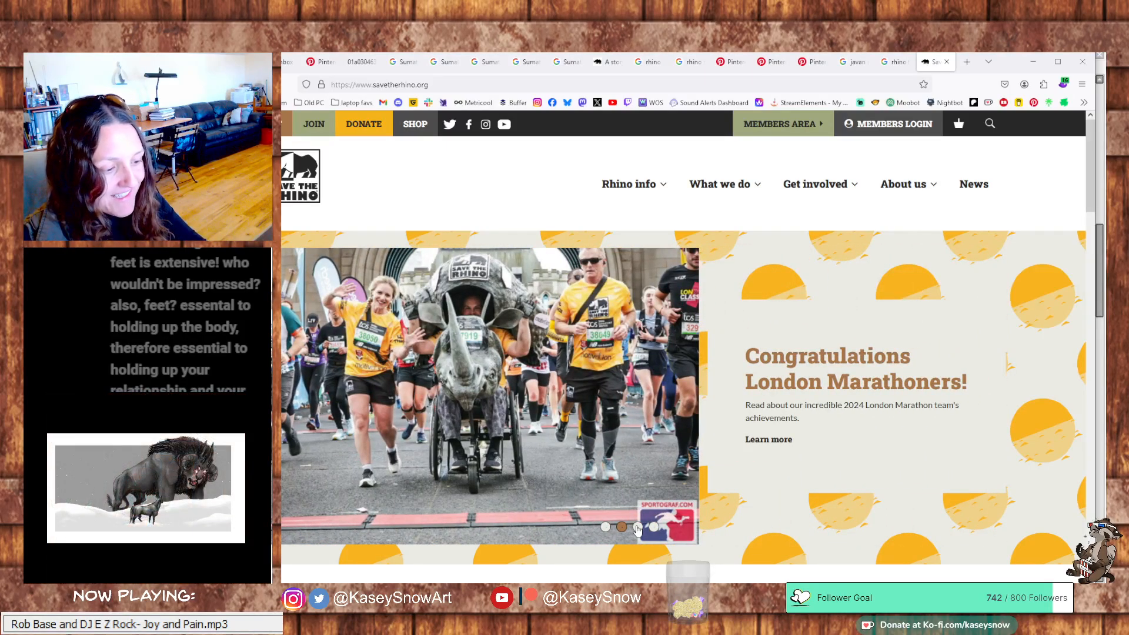
{"action": "left_click", "coordinate": [638, 527]}
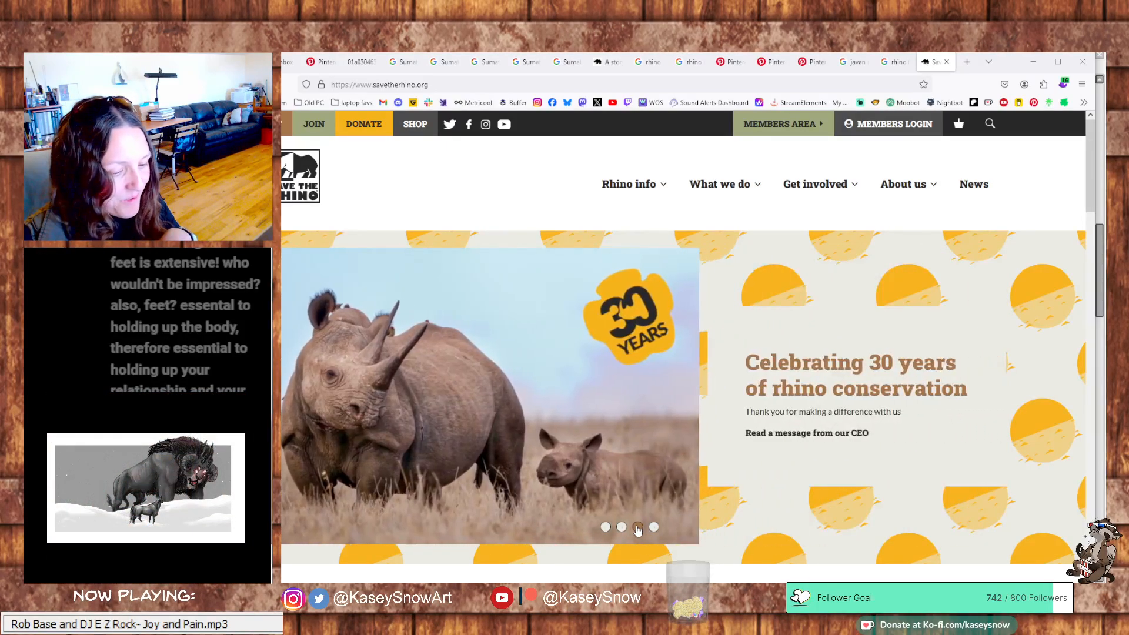
{"action": "left_click", "coordinate": [653, 527]}
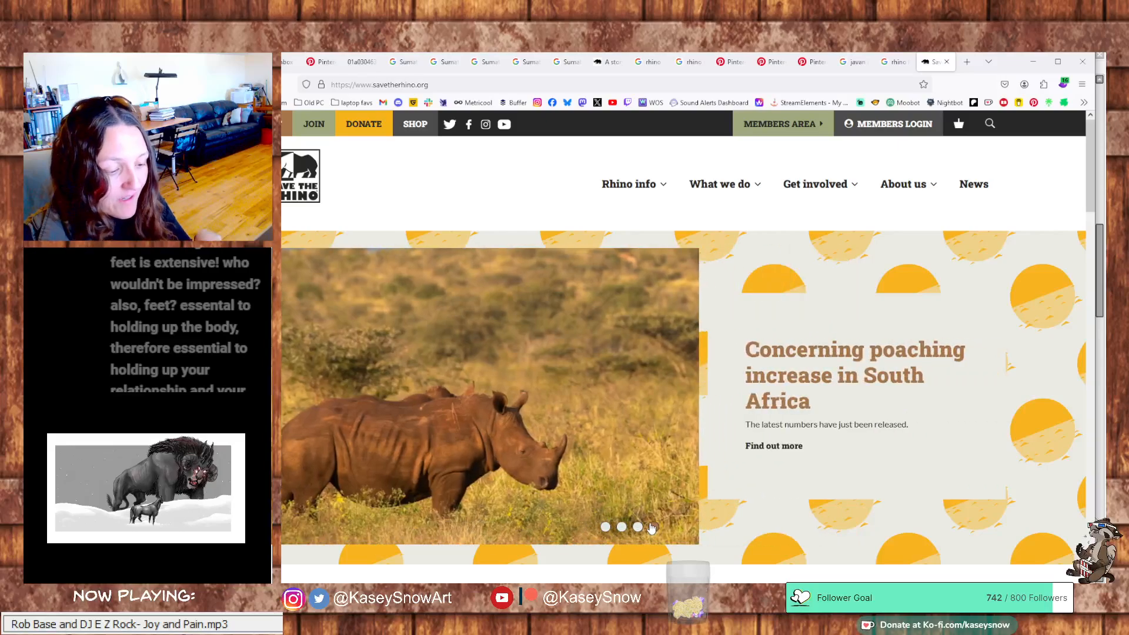
{"action": "left_click", "coordinate": [606, 527]}
Read the "Did you know" rhino facts on the Save the Rhino home page and return to the drawing canvas
{"action": "scroll", "coordinate": [584, 521], "scroll_direction": "down", "scroll_amount": 4}
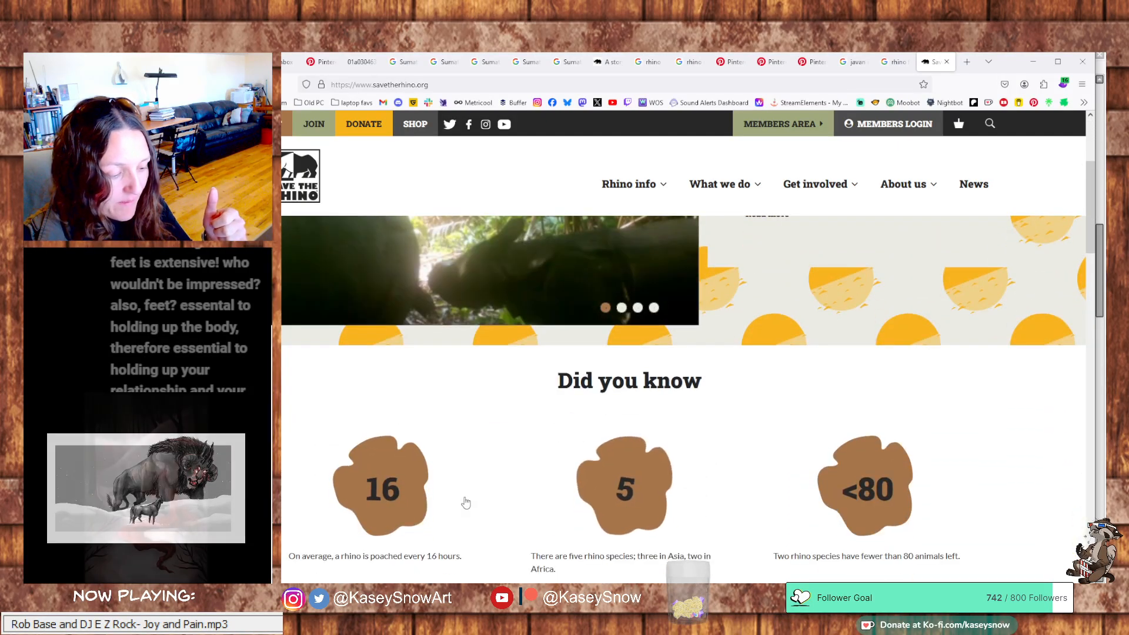
{"action": "scroll", "coordinate": [467, 501], "scroll_direction": "up", "scroll_amount": 2}
{"action": "scroll", "coordinate": [545, 411], "scroll_direction": "down", "scroll_amount": 1}
{"action": "scroll", "coordinate": [564, 447], "scroll_direction": "down", "scroll_amount": 1}
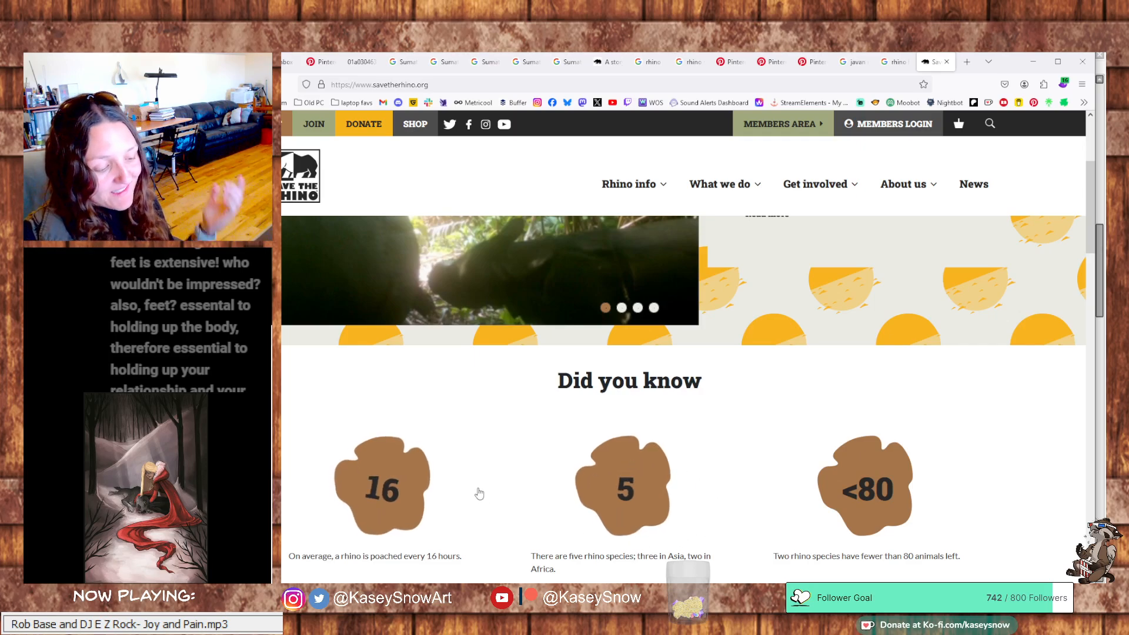
{"action": "scroll", "coordinate": [479, 494], "scroll_direction": "down", "scroll_amount": 1}
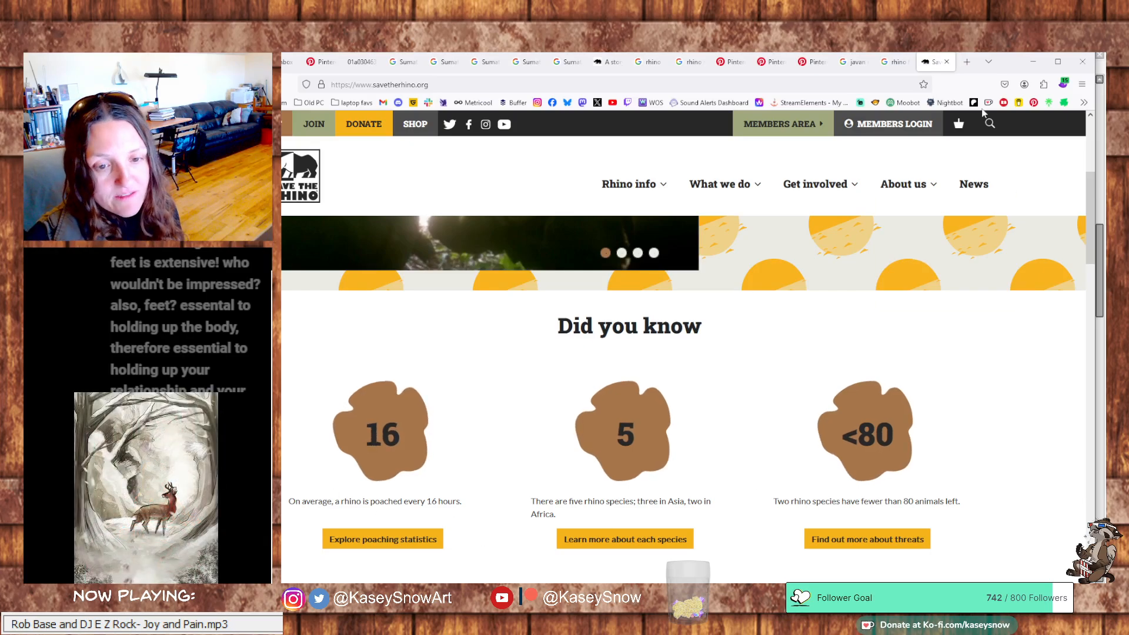
{"action": "left_click", "coordinate": [1033, 61]}
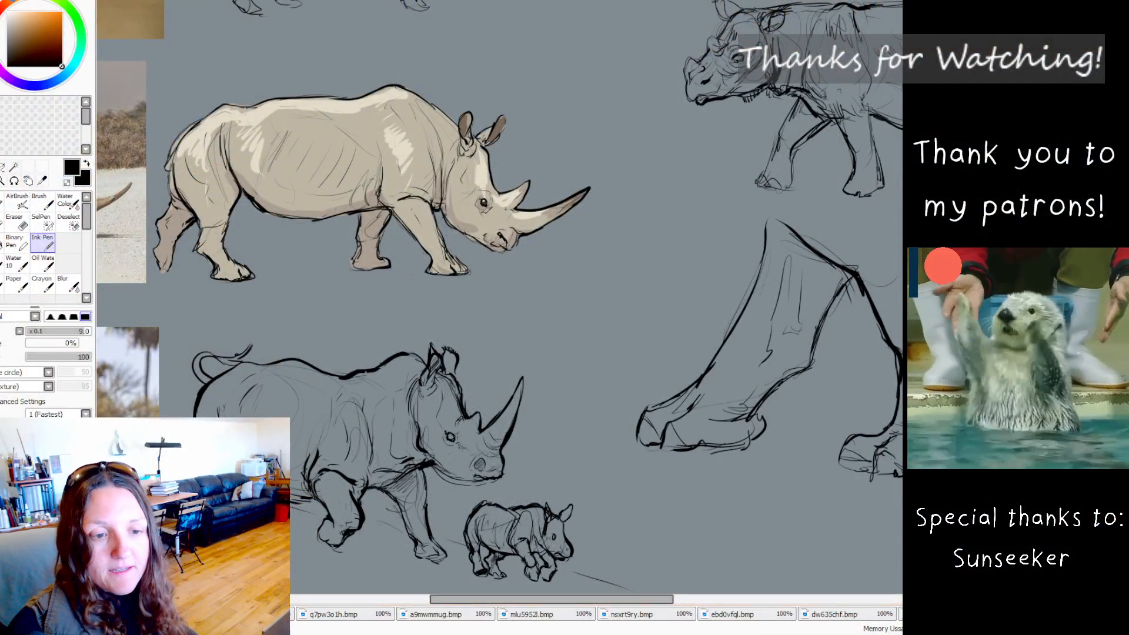
View the SeaSlugDragon01.jpg artwork over the canvas and put the image away again
{"action": "left_click_drag", "start_coordinate": [694, 284], "coordinate": [835, 271]}
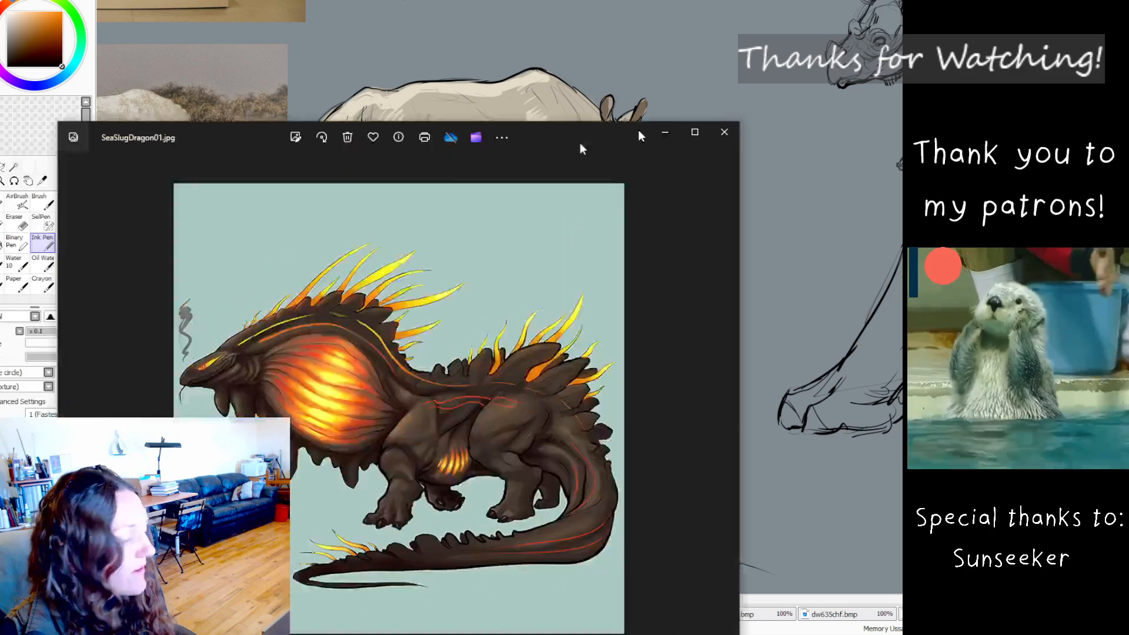
{"action": "left_click_drag", "start_coordinate": [580, 143], "coordinate": [701, 73]}
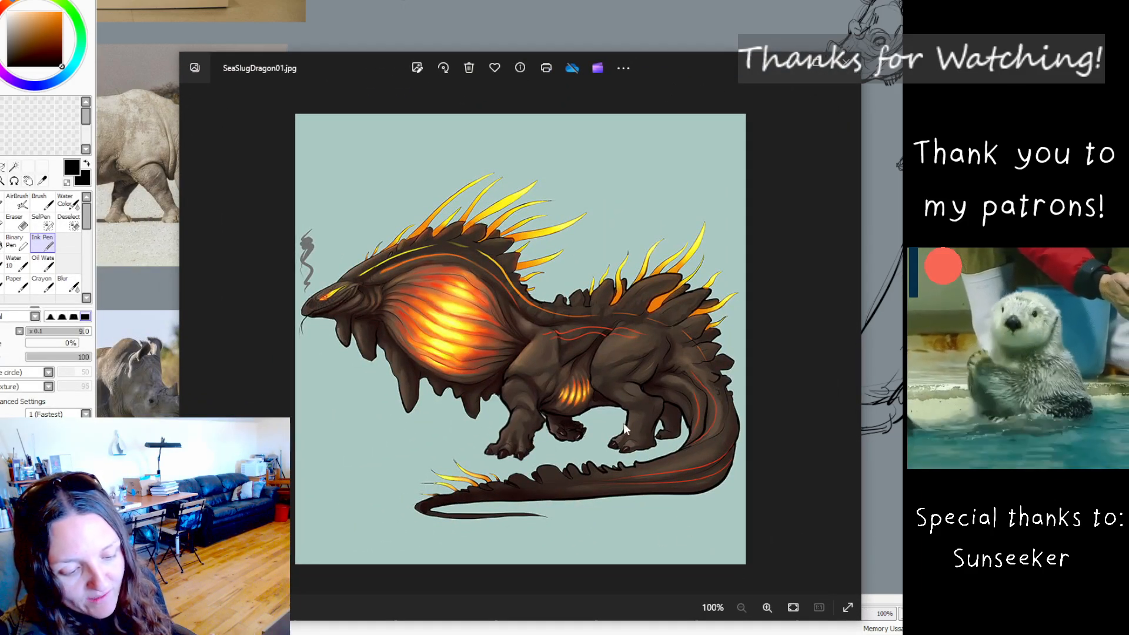
{"action": "left_click_drag", "start_coordinate": [678, 83], "coordinate": [0, 53]}
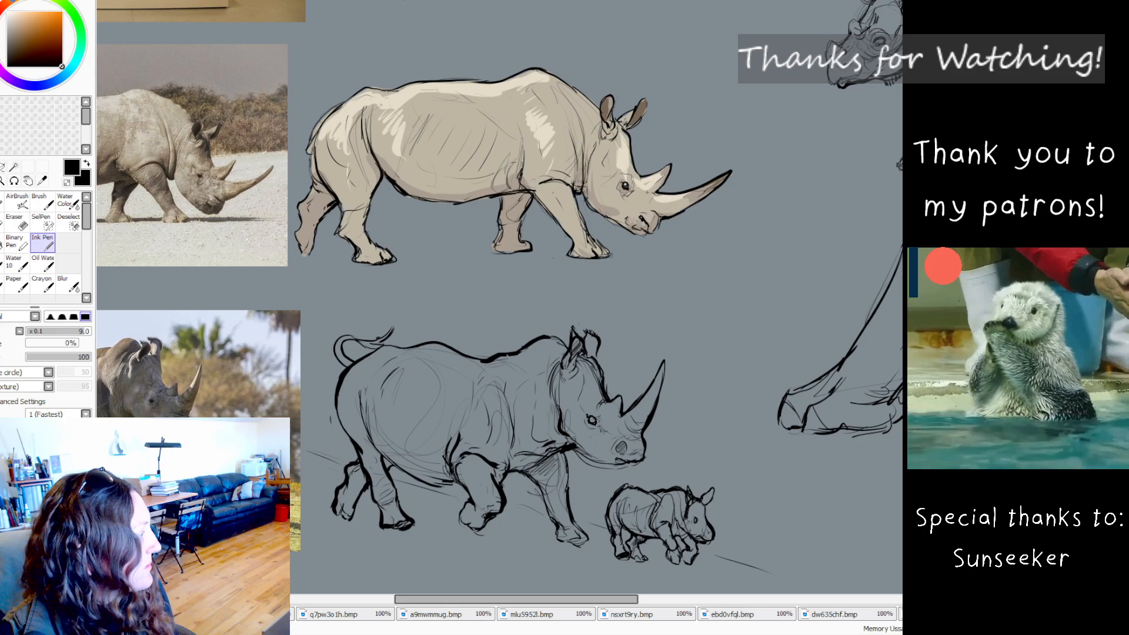
Open the Okenia Rosacea2.png artwork, inspect its sea slug reference photo up close, and return to the canvas
{"action": "left_click_drag", "start_coordinate": [117, 588], "coordinate": [668, 40]}
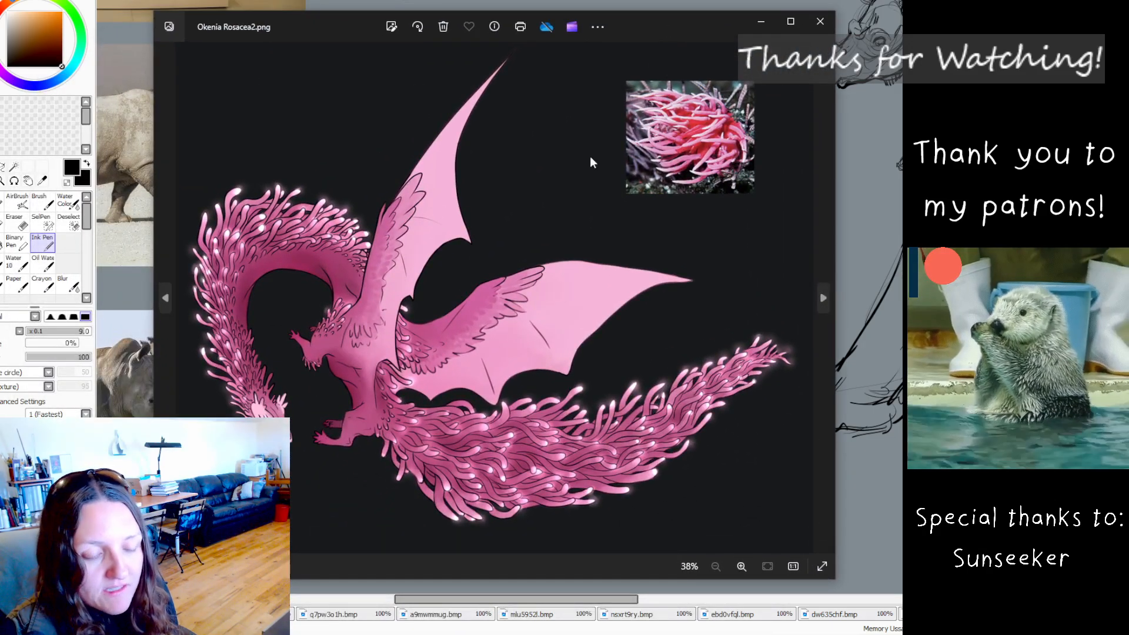
{"action": "scroll", "coordinate": [591, 156], "scroll_direction": "up", "scroll_amount": 4}
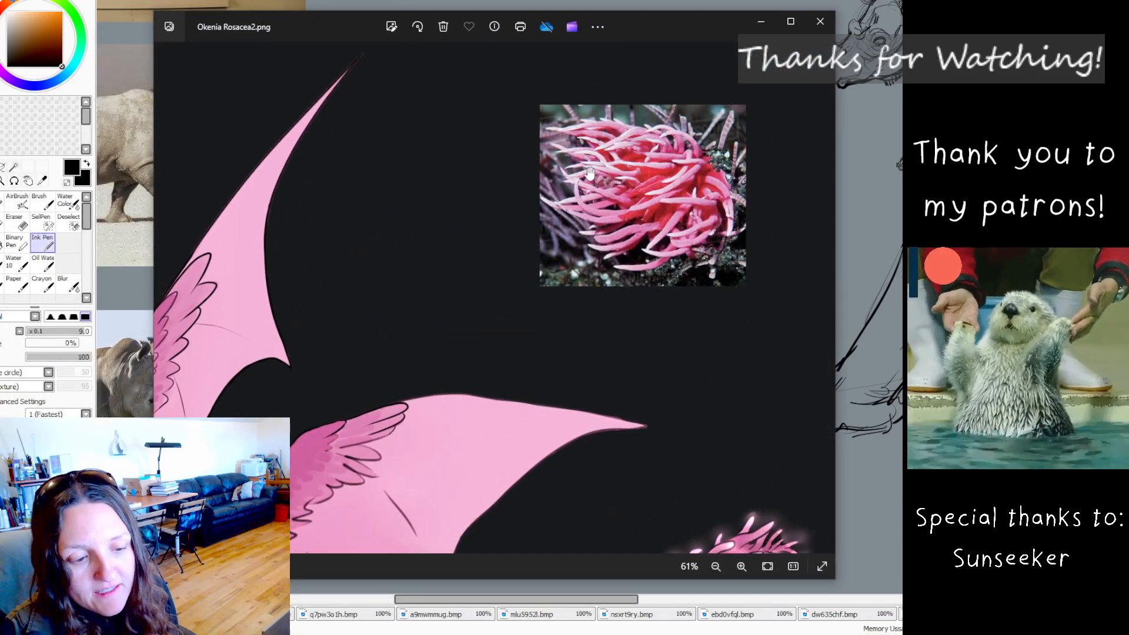
{"action": "scroll", "coordinate": [590, 172], "scroll_direction": "down", "scroll_amount": 3}
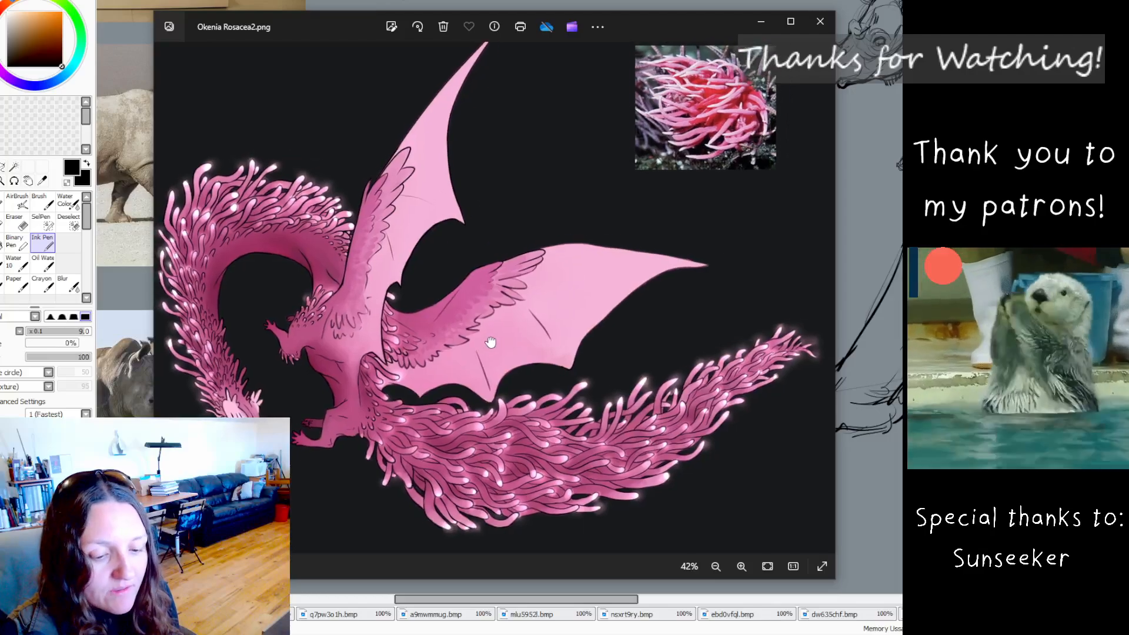
{"action": "scroll", "coordinate": [489, 338], "scroll_direction": "down", "scroll_amount": 1}
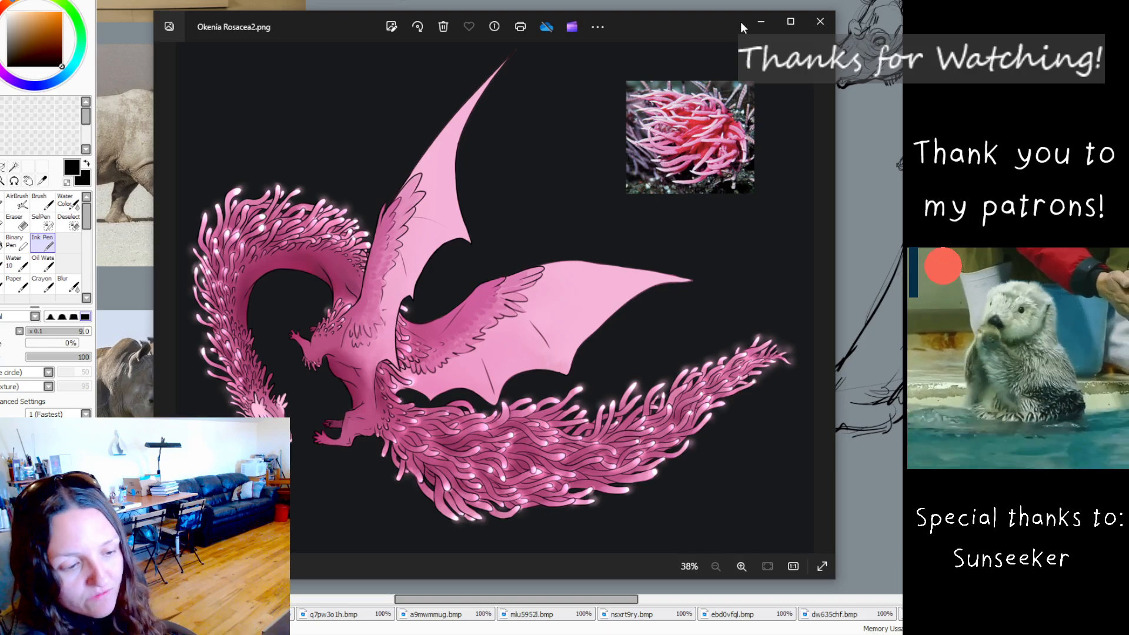
{"action": "left_click", "coordinate": [743, 23]}
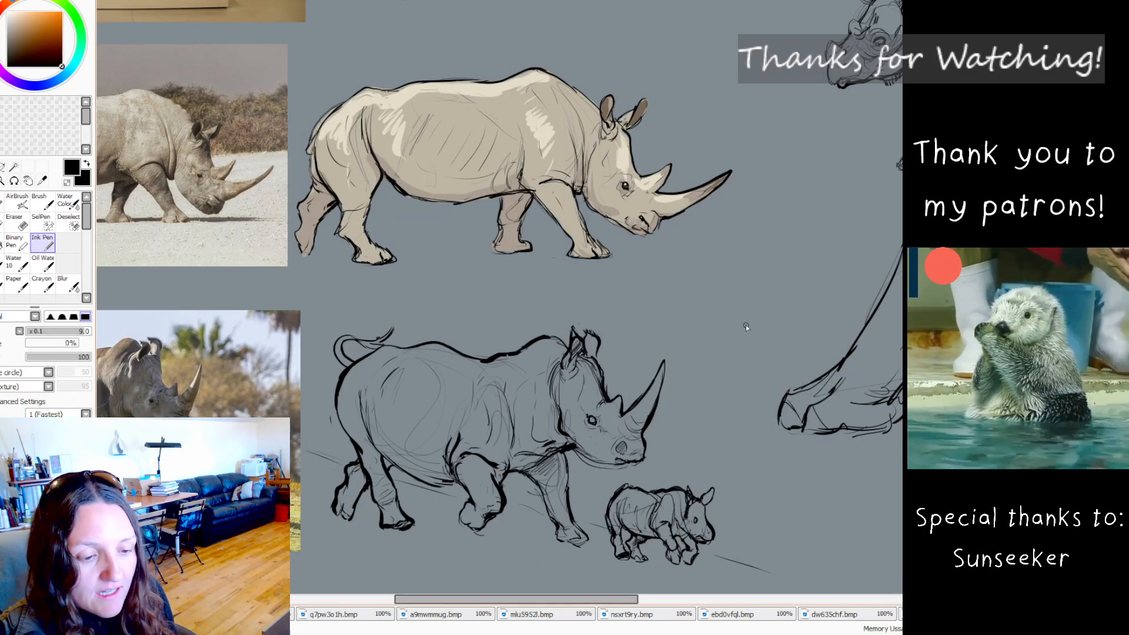